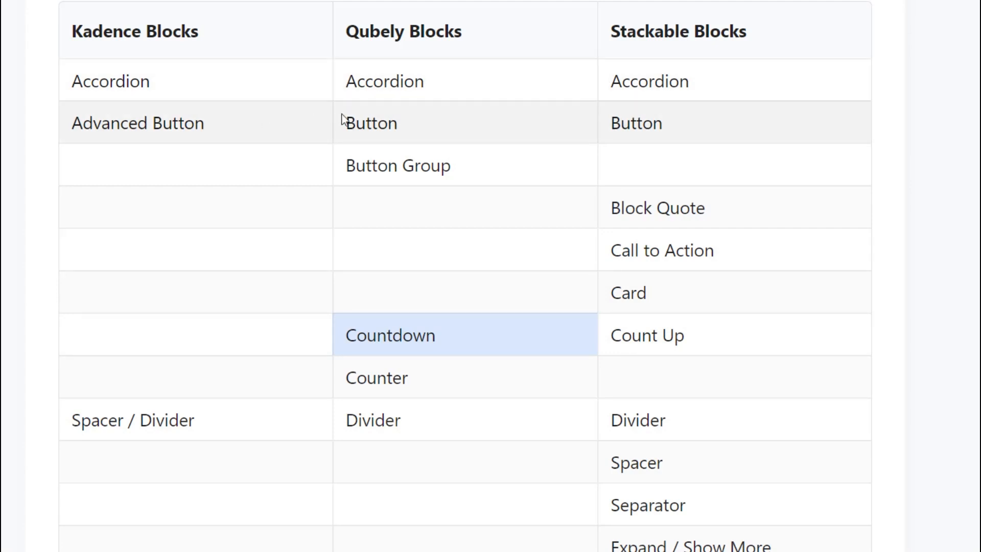
Step: Review the comparison table of Kadence, Qubely and Stackable blocks, and open the Kadence WP membership offer
scroll(473, 97, "down", 1)
scroll(474, 94, "up", 1)
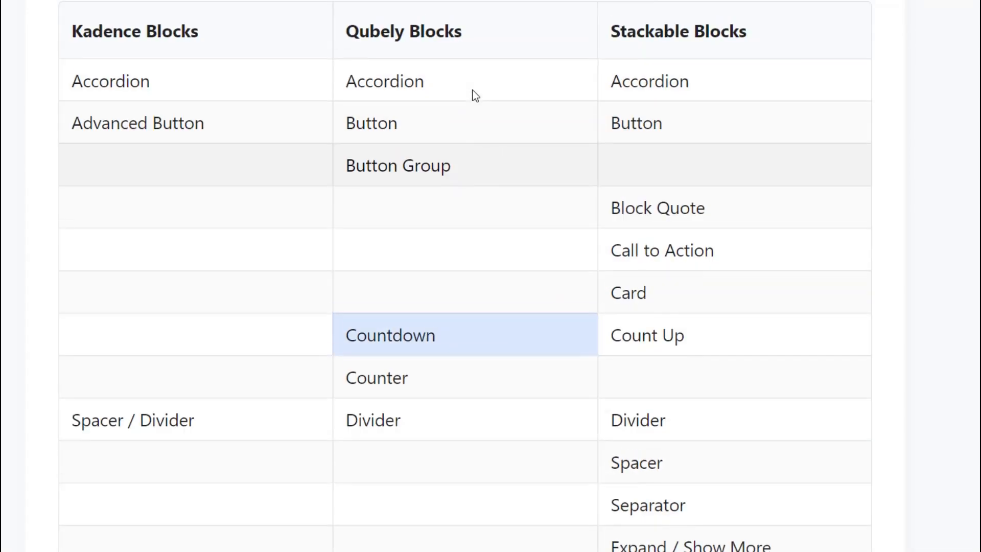
scroll(478, 109, "down", 6)
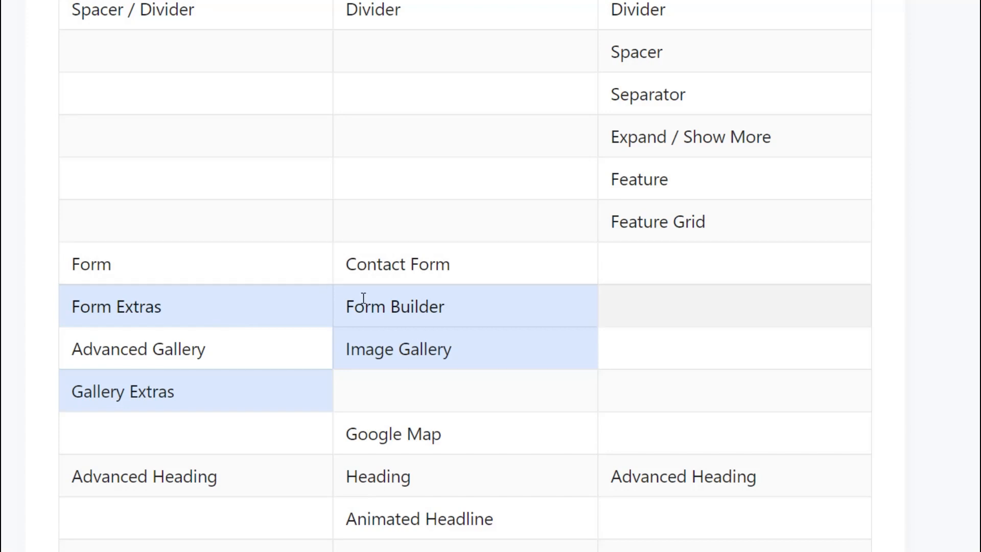
scroll(364, 298, "down", 2)
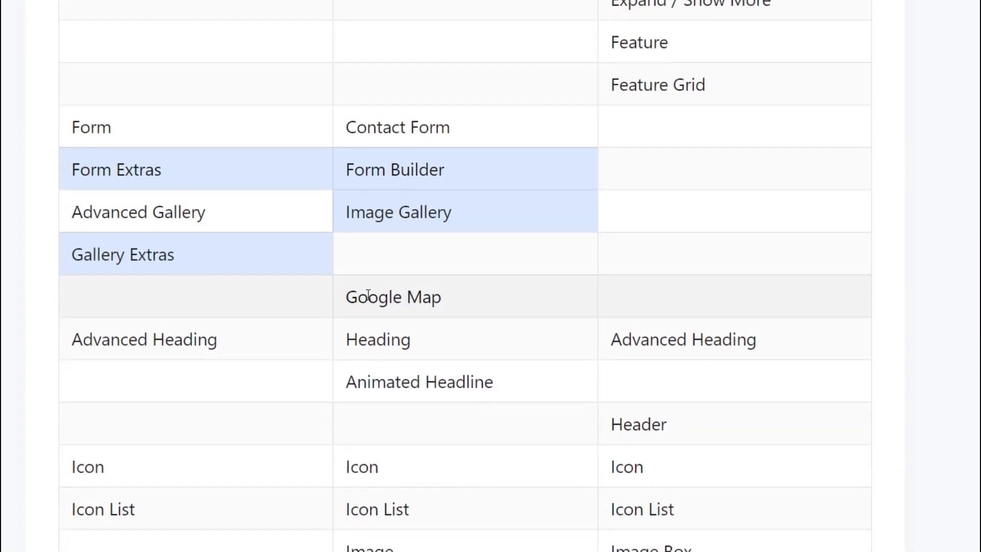
scroll(368, 297, "down", 7)
scroll(366, 296, "down", 1)
scroll(158, 295, "down", 5)
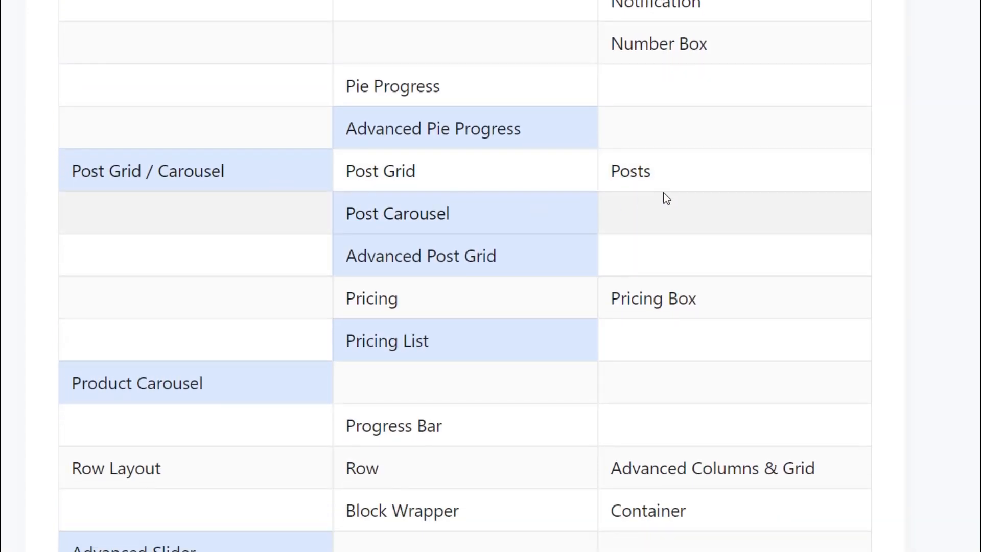
scroll(617, 216, "down", 5)
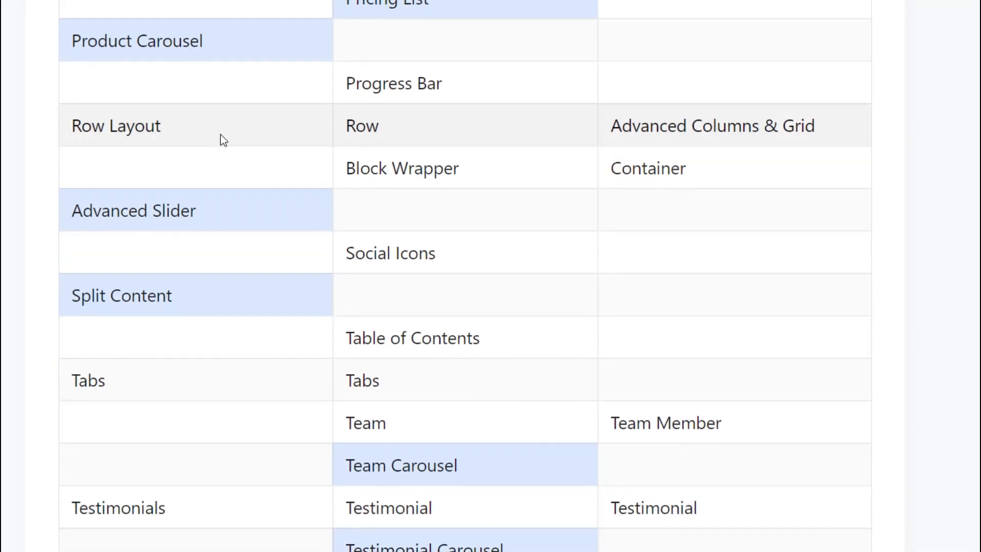
scroll(443, 146, "down", 3)
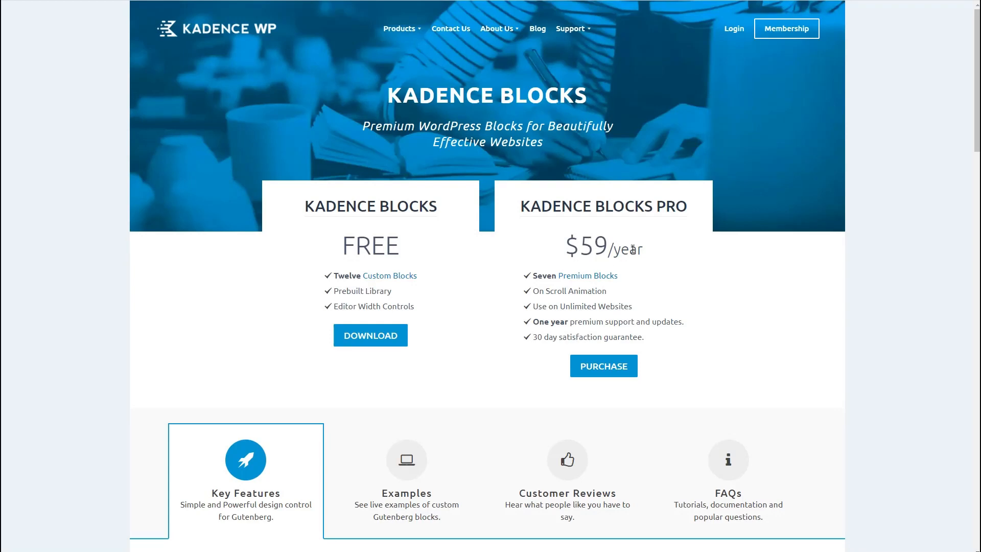
left_click(778, 32)
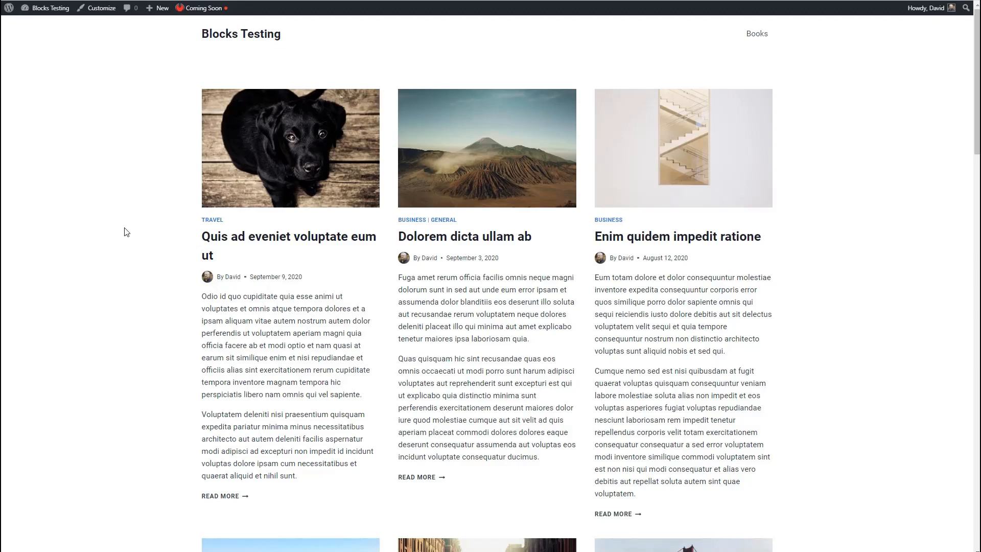
Step: Look over the Blocks Testing home page and examine the site's installed plugins for the Kadence, Qubely and Stackable block plugins
scroll(302, 222, "down", 8)
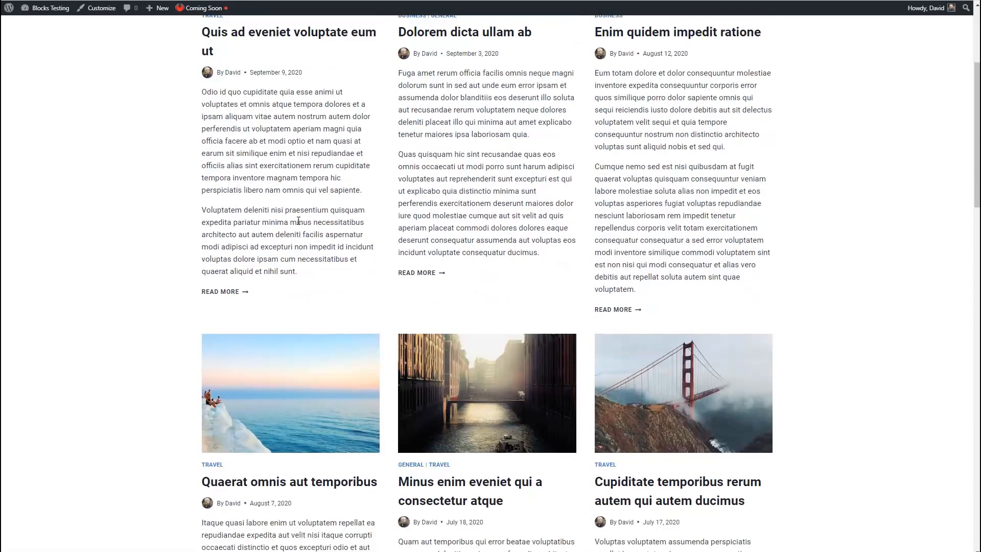
scroll(298, 226, "up", 8)
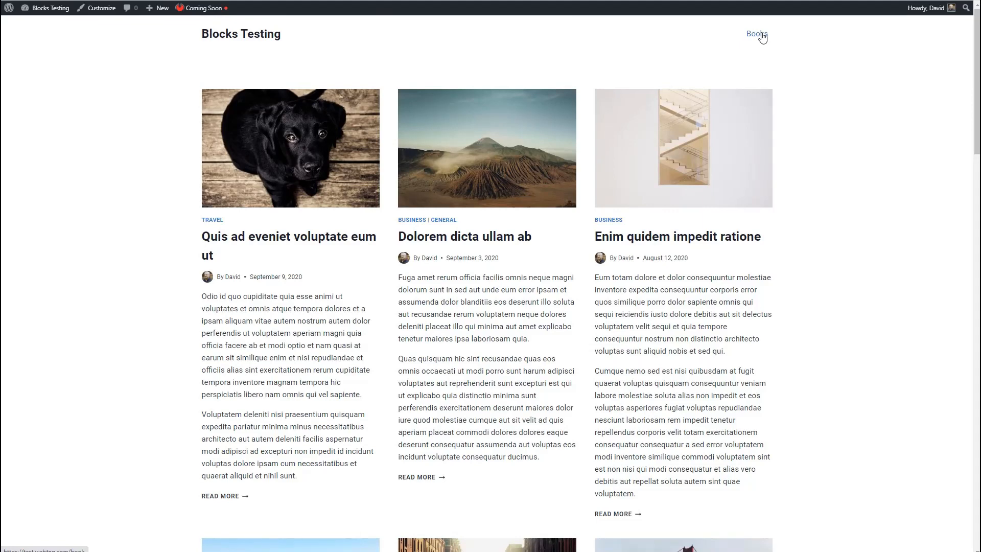
mouse_move(49, 8)
left_click(36, 23)
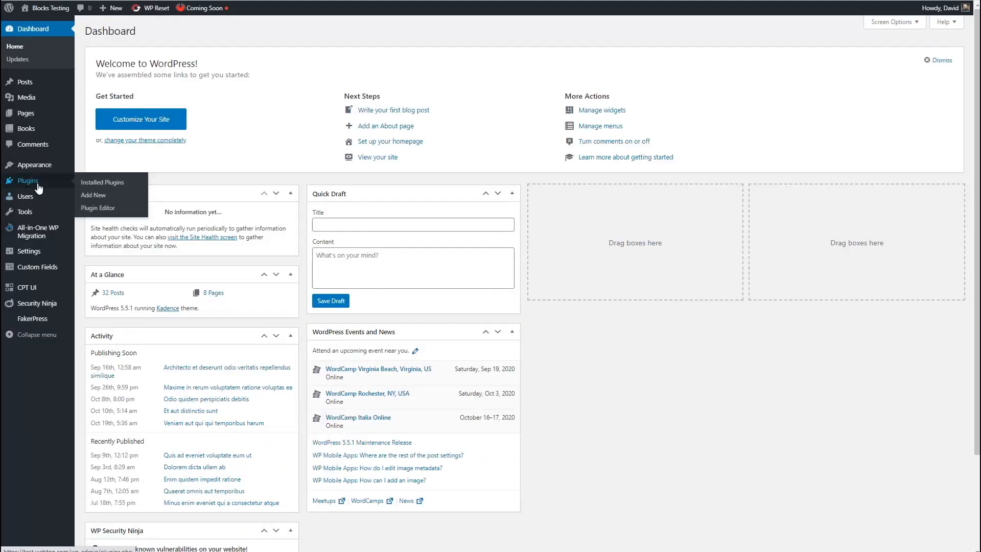
left_click(36, 184)
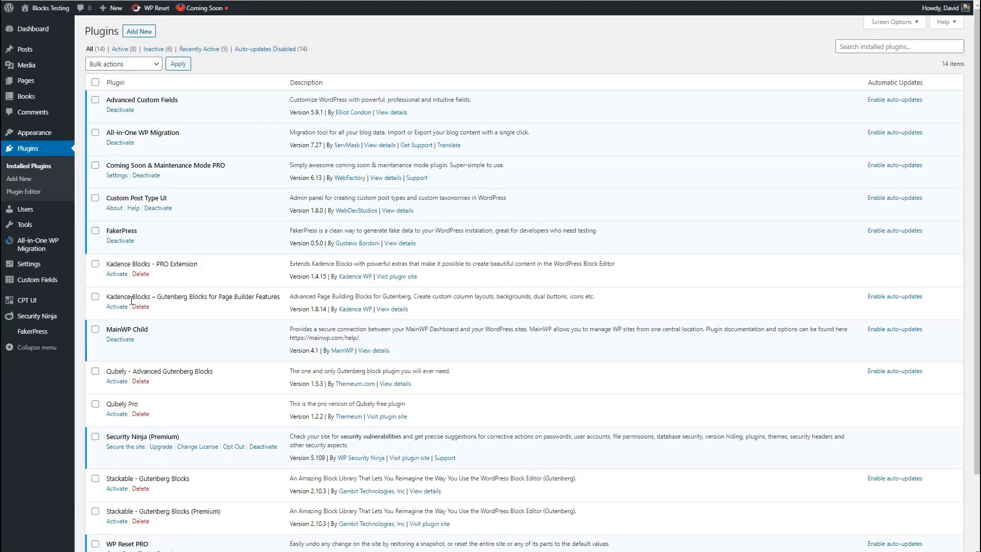
scroll(127, 301, "down", 2)
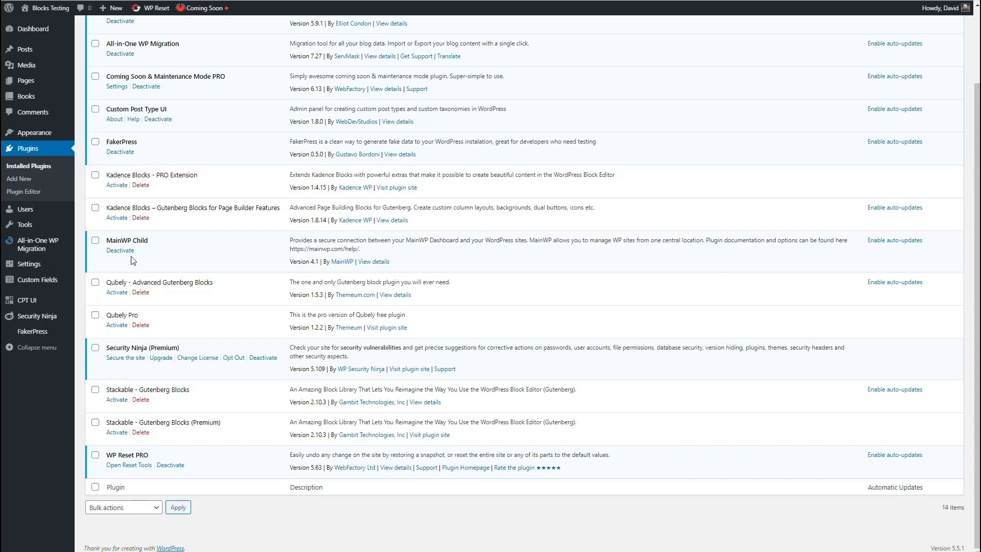
scroll(83, 102, "up", 1)
Step: Add an image block below the Core Test title in a new post, using the wp-org-banner image from the media library
mouse_move(67, 50)
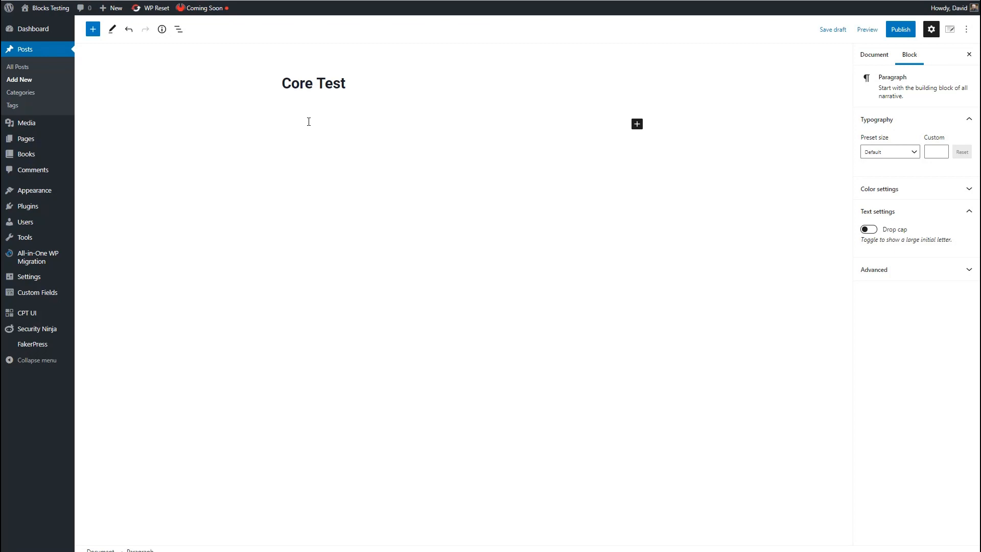
type("/image")
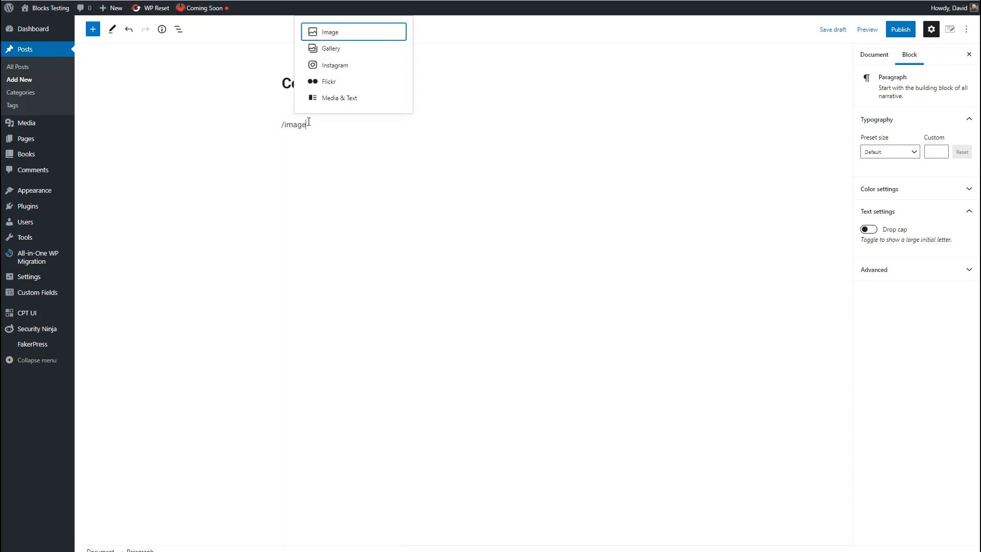
key("Return")
left_click(344, 182)
left_click(46, 107)
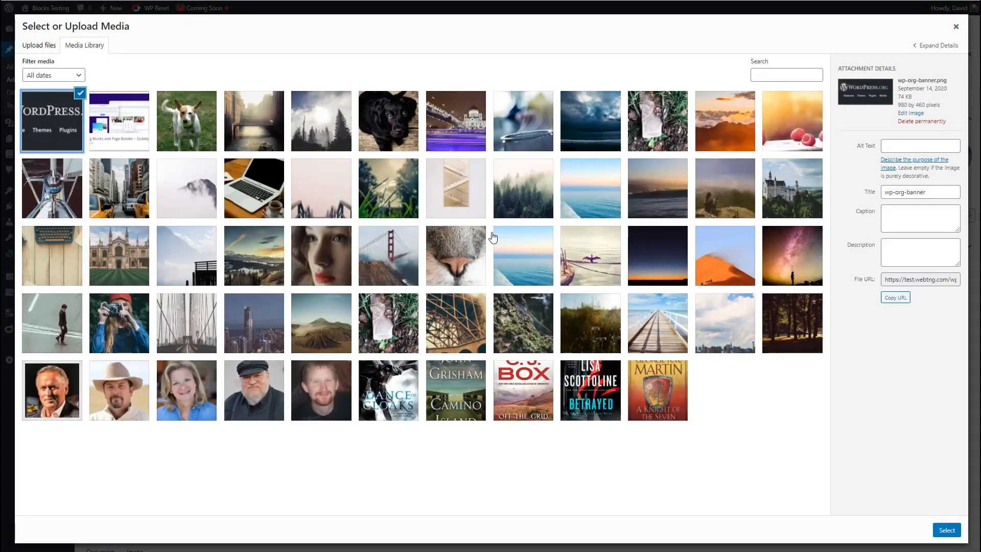
left_click(947, 530)
Step: Add a heading block reading "Core Page" beneath the image
left_click(637, 326)
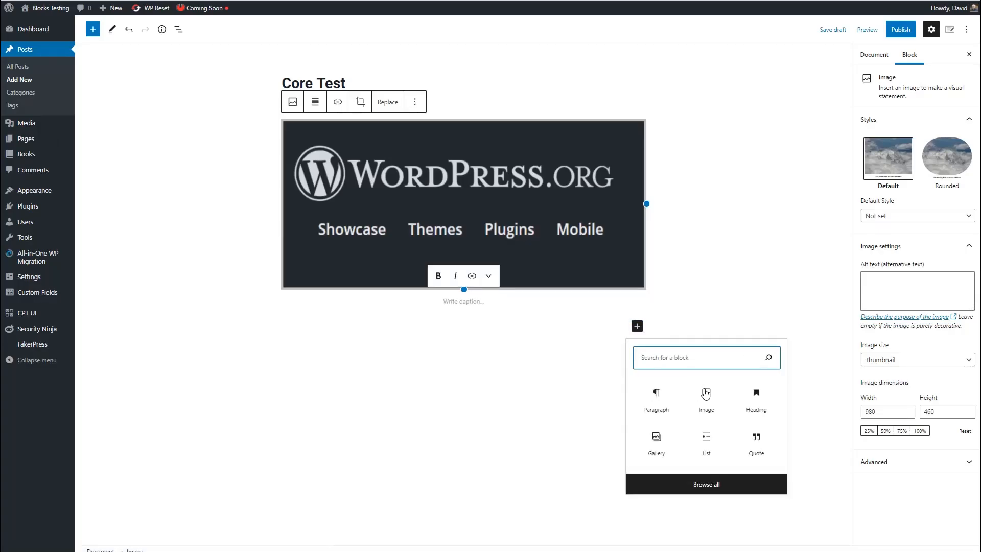
left_click(756, 395)
type("Core Page")
key("Return")
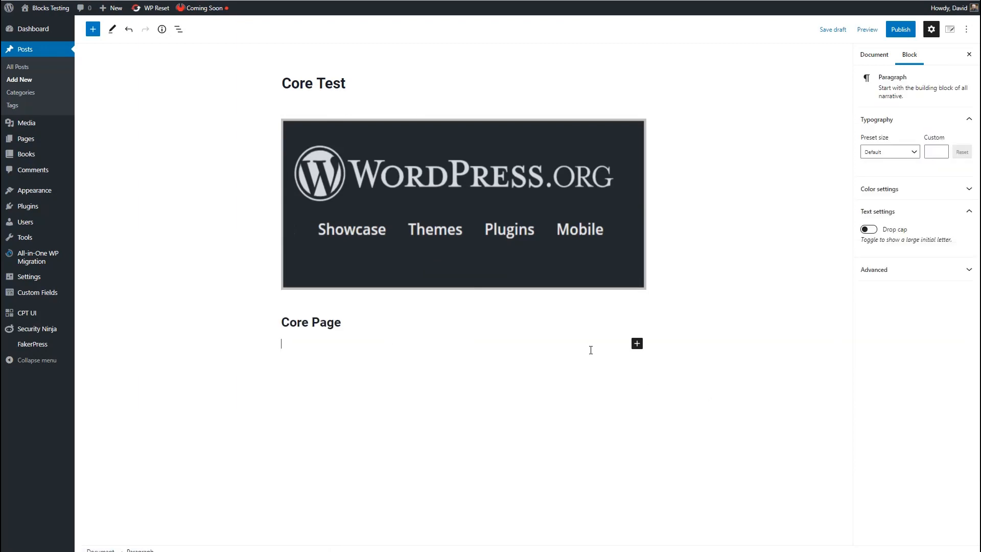
Step: Paste the filler paragraph beginning "Phosfluorescently provide access" below the Core Page heading and start a new block after it
left_click(731, 0)
left_click(599, 97)
key("ctrl+v")
key("Return")
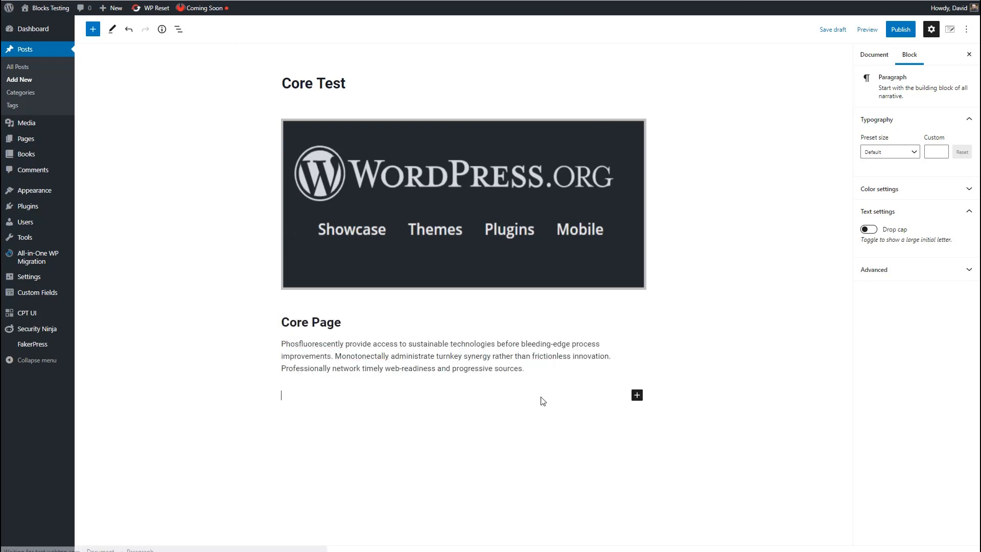
Step: Insert a bulleted list below the paragraph with the items List item one, List item two, List item three and List item four
type("/li")
left_click(322, 369)
type("List item one")
key("Return")
type("List item two")
key("Return")
type("List item three")
key("Return")
type("List item four")
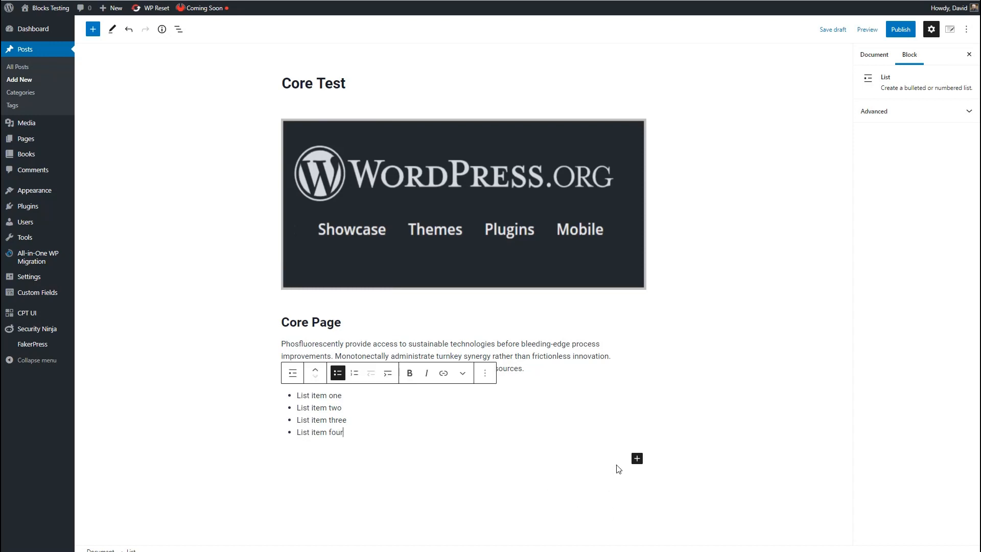
Step: Add a Buttons block below the list and label its button "Button Text"
left_click(637, 458)
type("but")
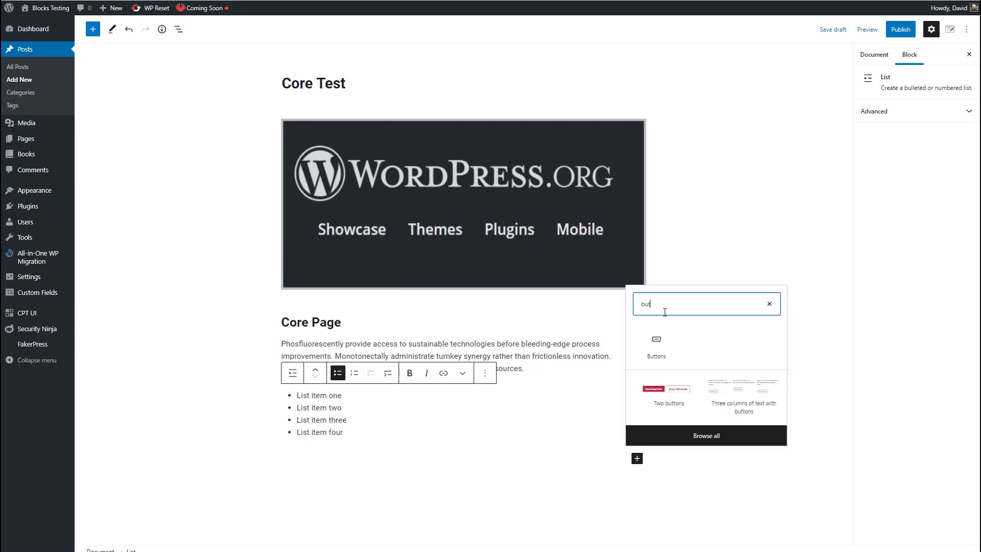
left_click(656, 351)
type("Button Text")
Step: Set the image block's alignment to center
left_click(452, 220)
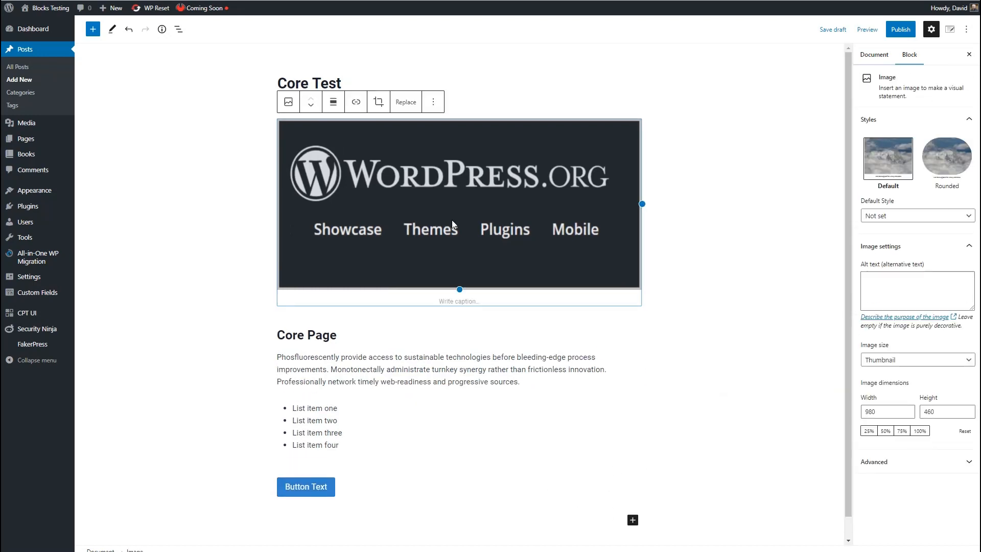
left_click(333, 102)
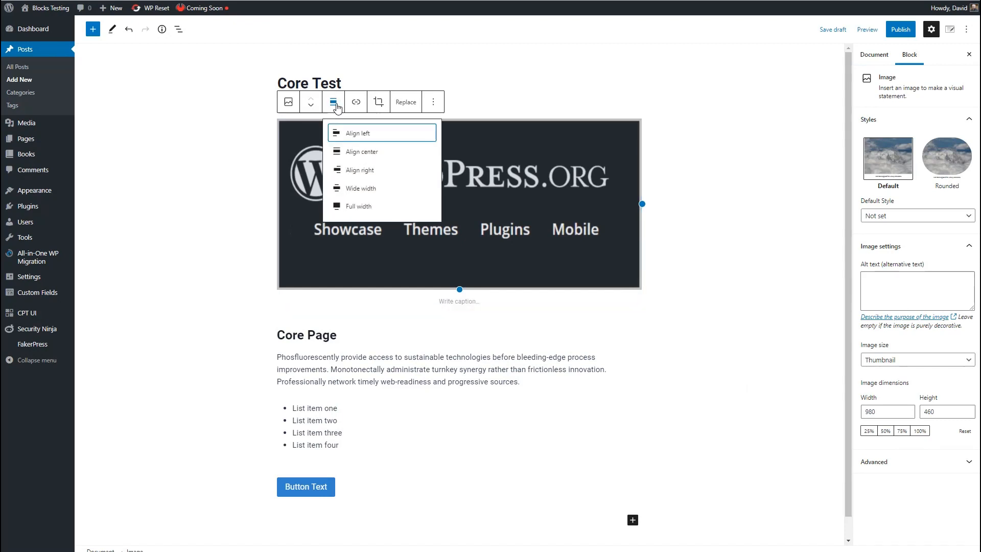
left_click(352, 151)
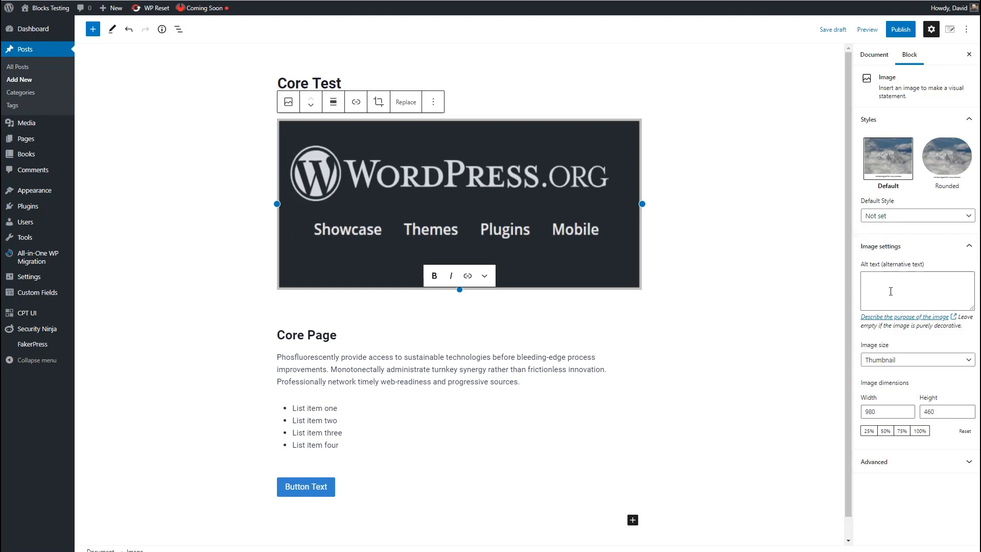
Step: Center the text of the Core Page heading and of the paragraph beneath it
left_click(361, 339)
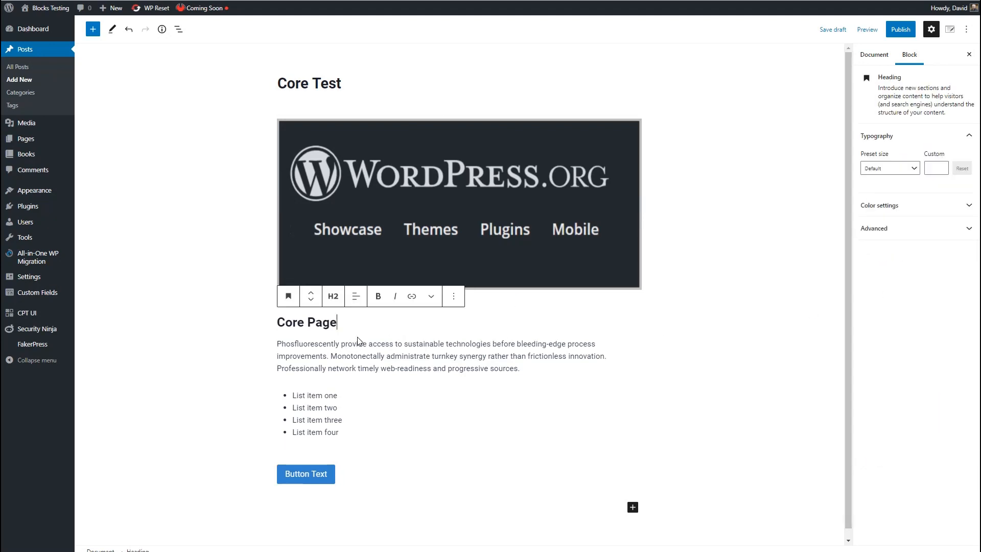
left_click(356, 296)
left_click(386, 347)
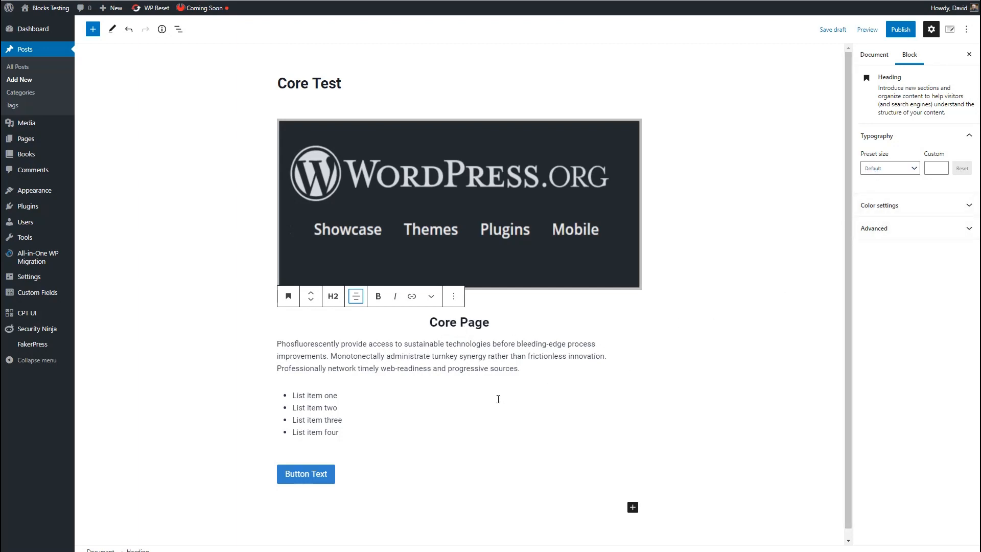
left_click(449, 370)
left_click(333, 321)
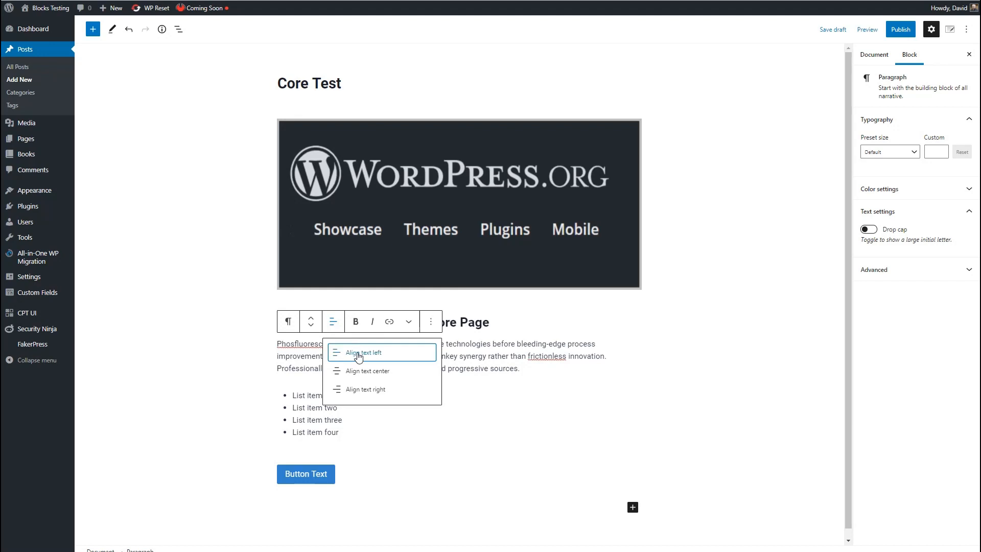
left_click(357, 371)
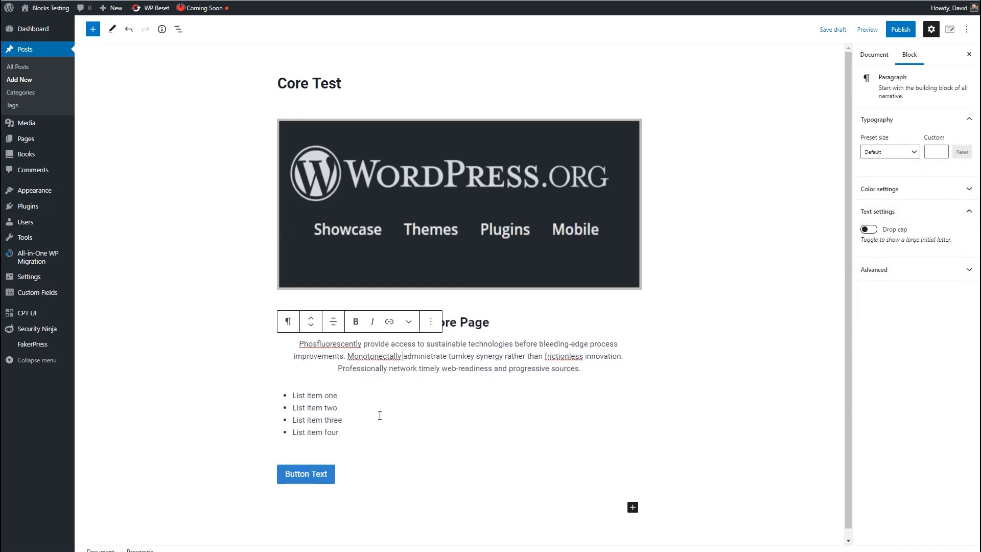
Step: Check the list block for an alignment option
left_click(359, 391)
key("Down")
key("Down")
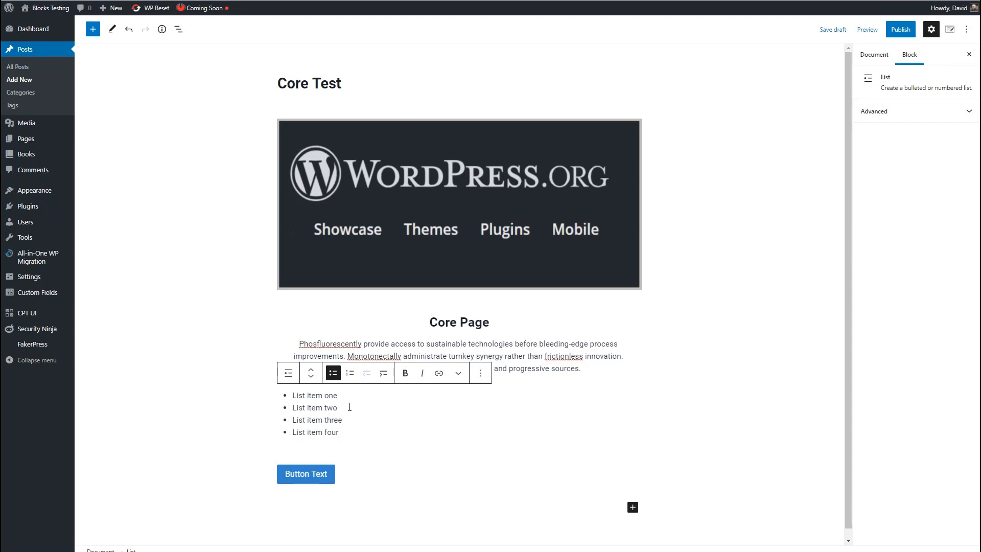
Step: Center the whole Buttons block and deselect it
left_click(339, 478)
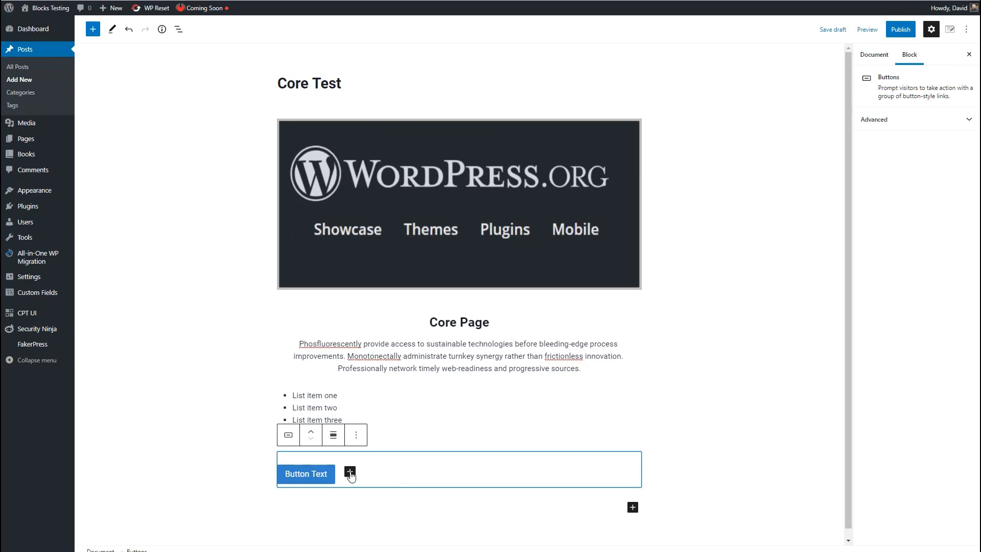
left_click(335, 443)
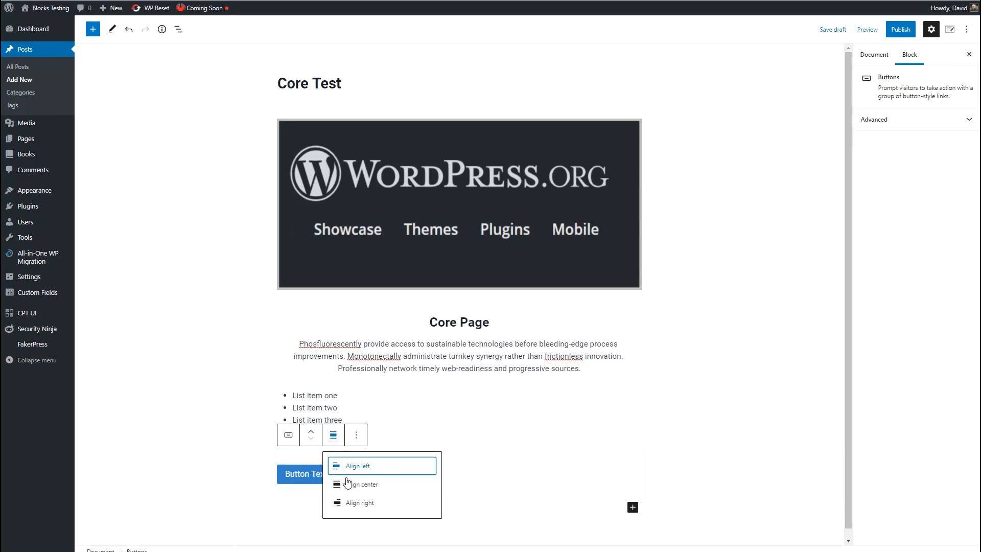
left_click(349, 484)
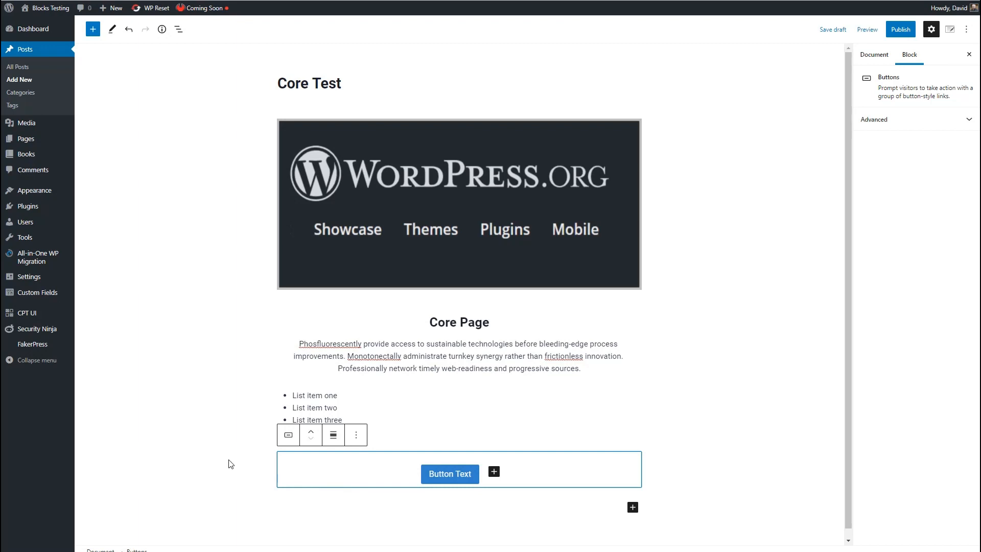
left_click(176, 351)
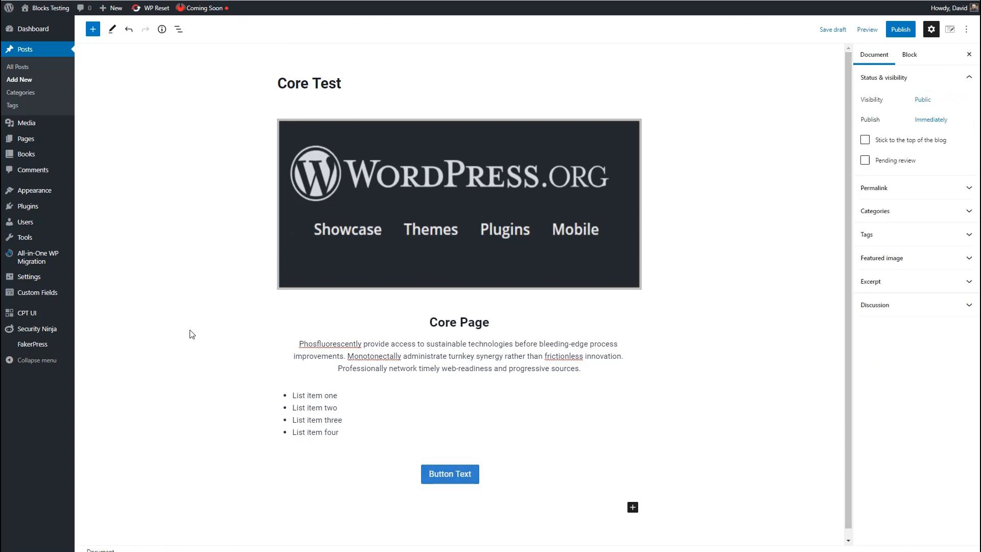
Step: Group the image, heading, paragraph, list and button blocks, and give the group a solid pale blue-grey background
left_click(358, 197)
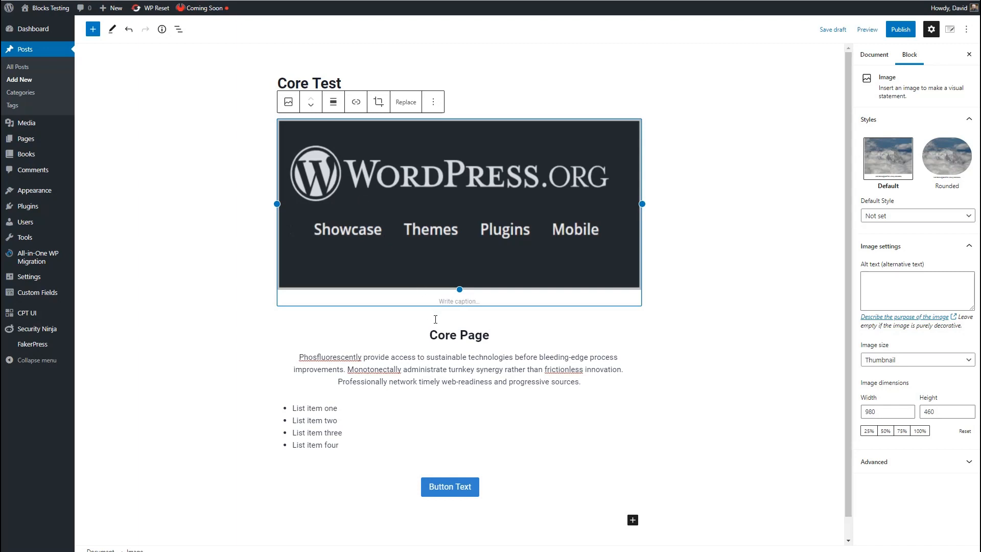
left_click_drag(447, 338, 456, 475)
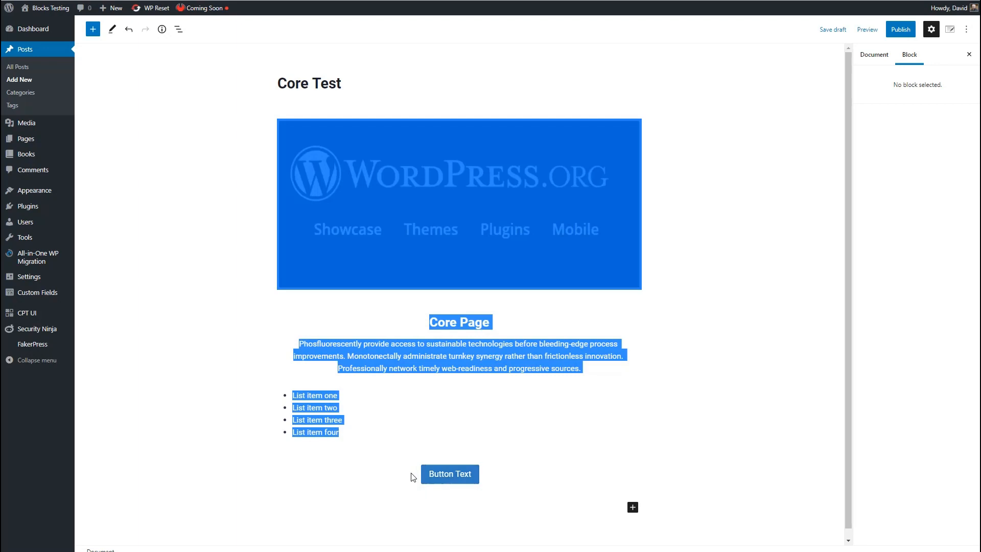
left_click(311, 102)
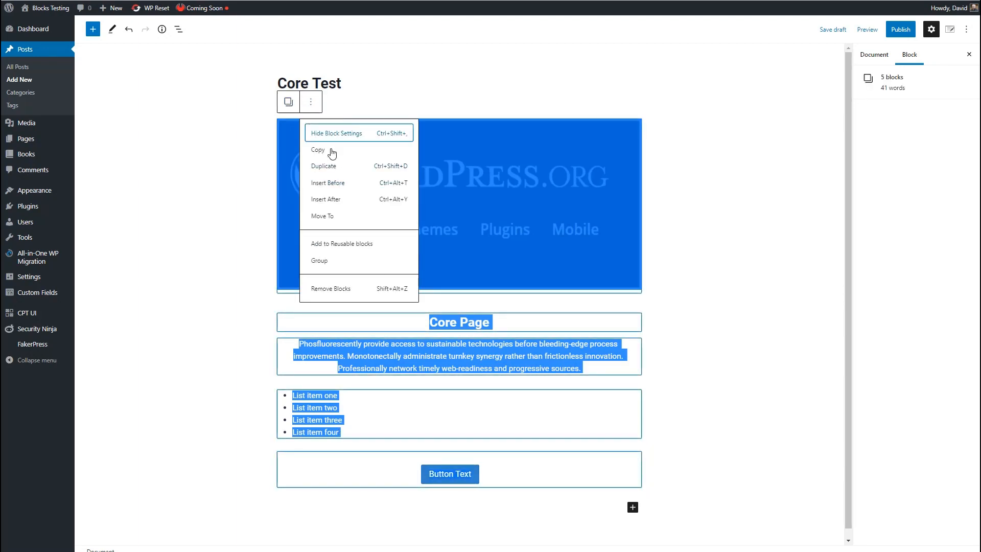
left_click(315, 261)
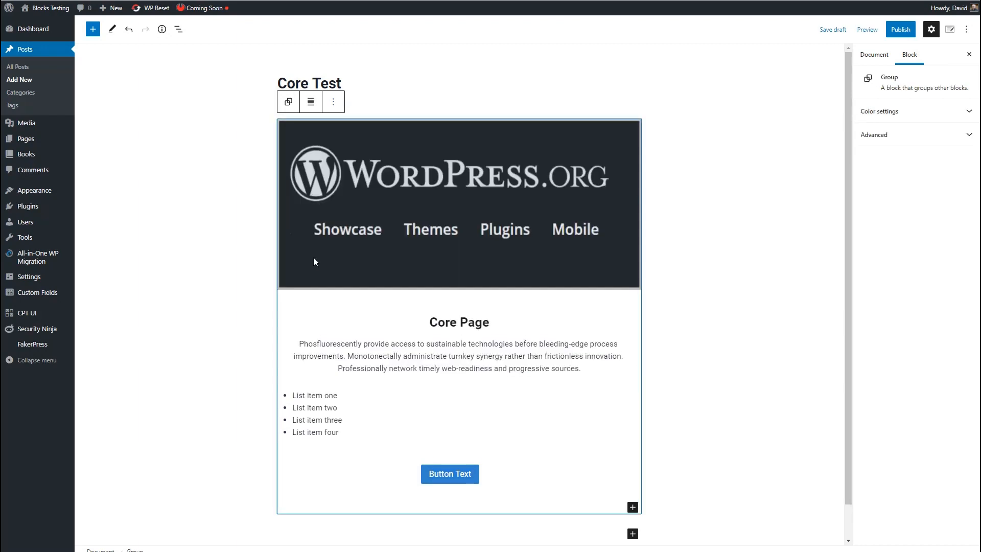
left_click(968, 114)
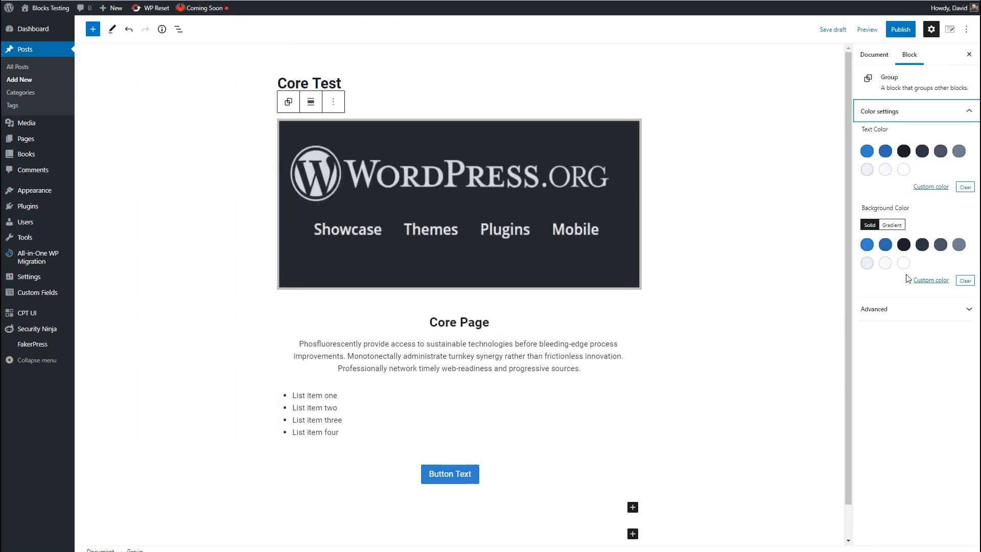
left_click(867, 263)
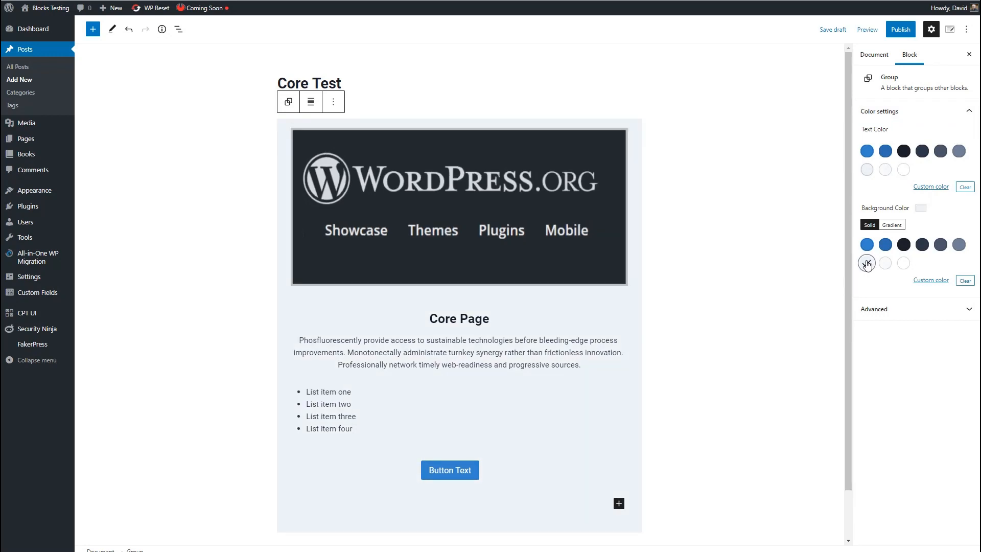
Step: Duplicate the group and insert a Columns block with two columns below the copy
left_click(334, 103)
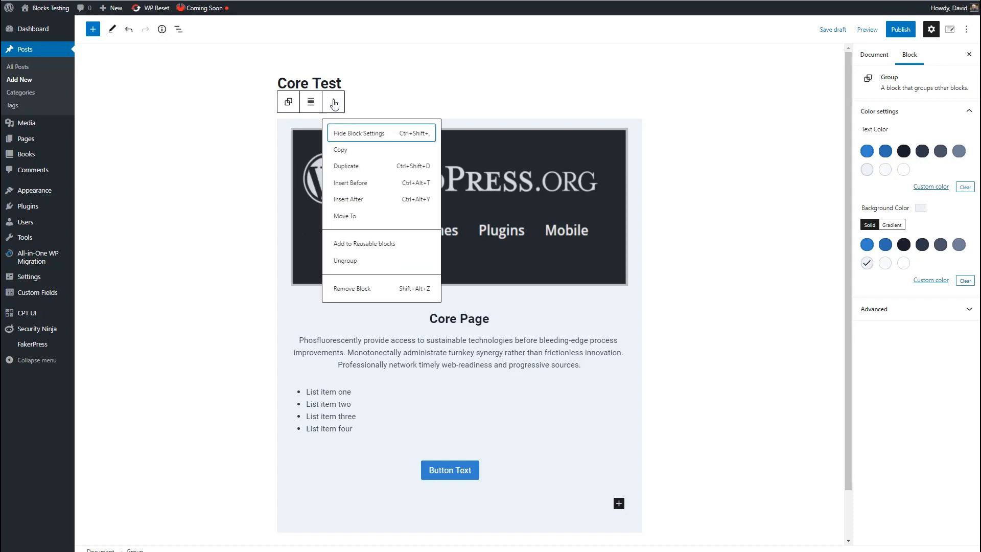
left_click(351, 166)
scroll(643, 213, "down", 2)
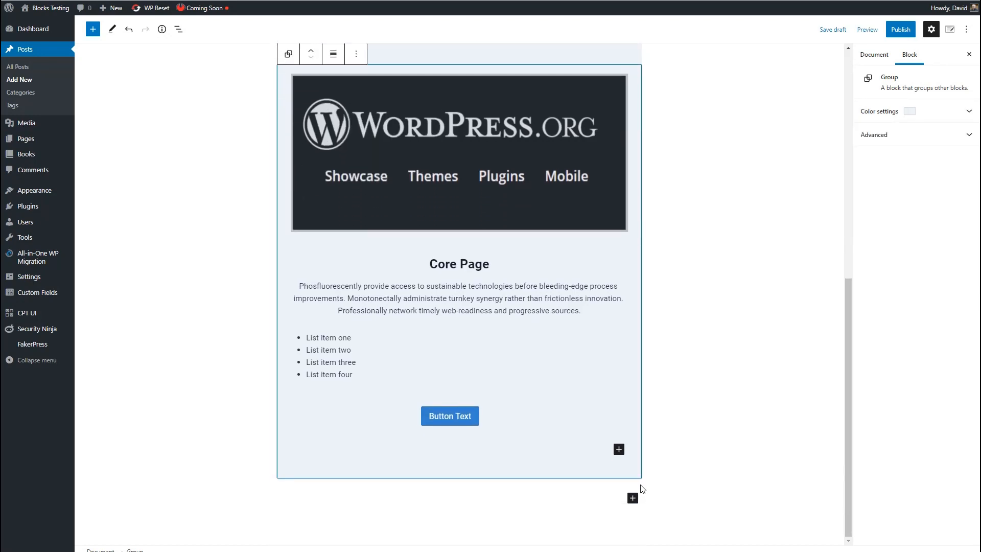
left_click(634, 498)
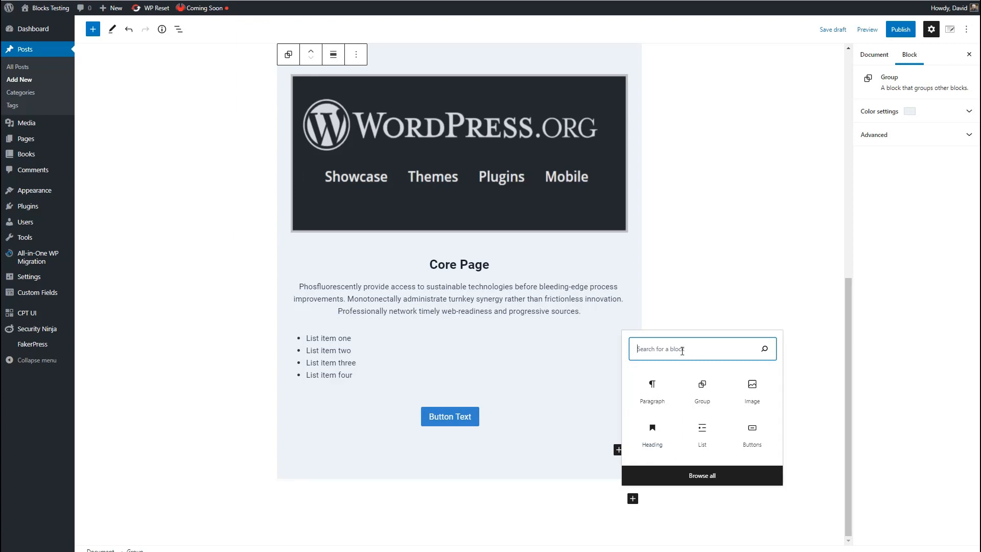
type("col")
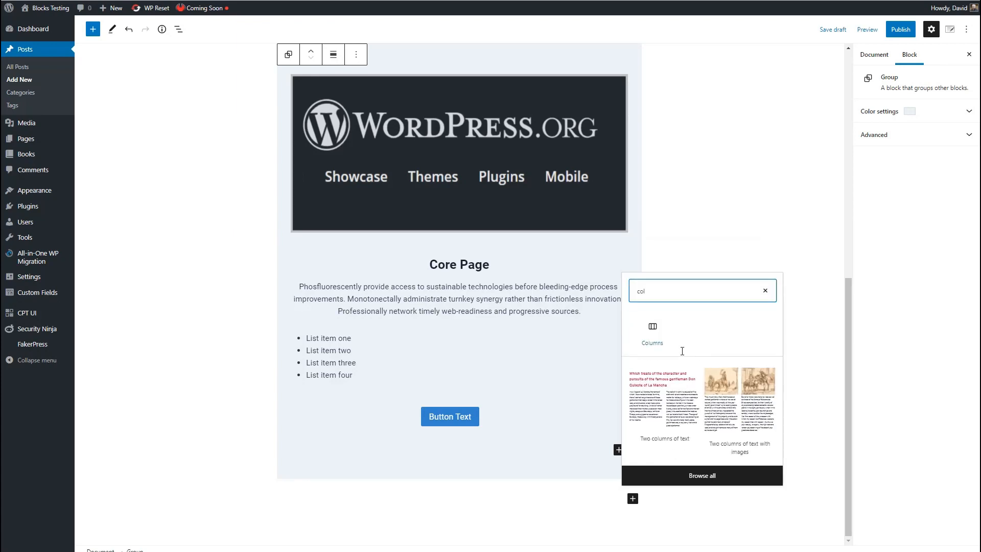
left_click(652, 334)
Step: Move the two groups into the Columns block, one in each column, and deselect them
left_click(281, 58)
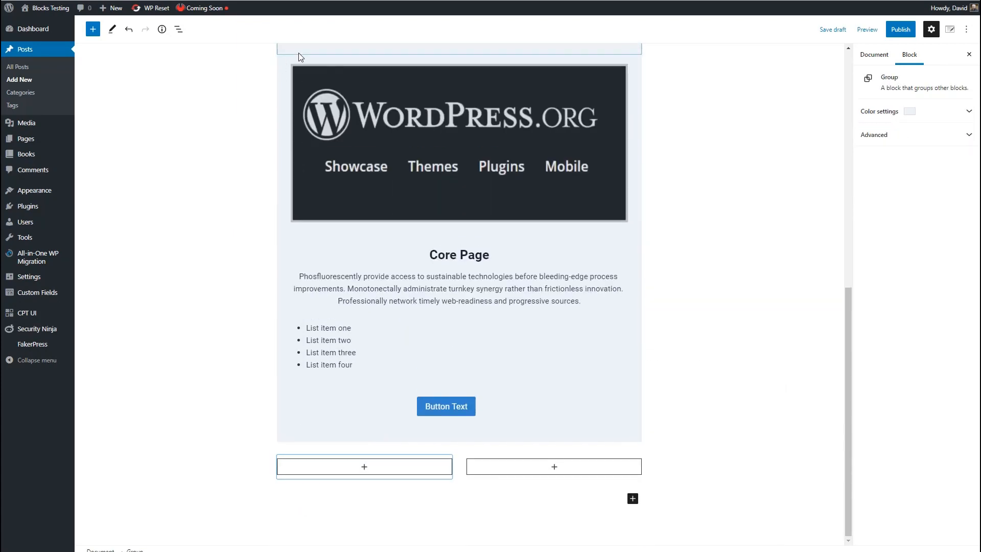
left_click_drag(310, 55, 329, 468)
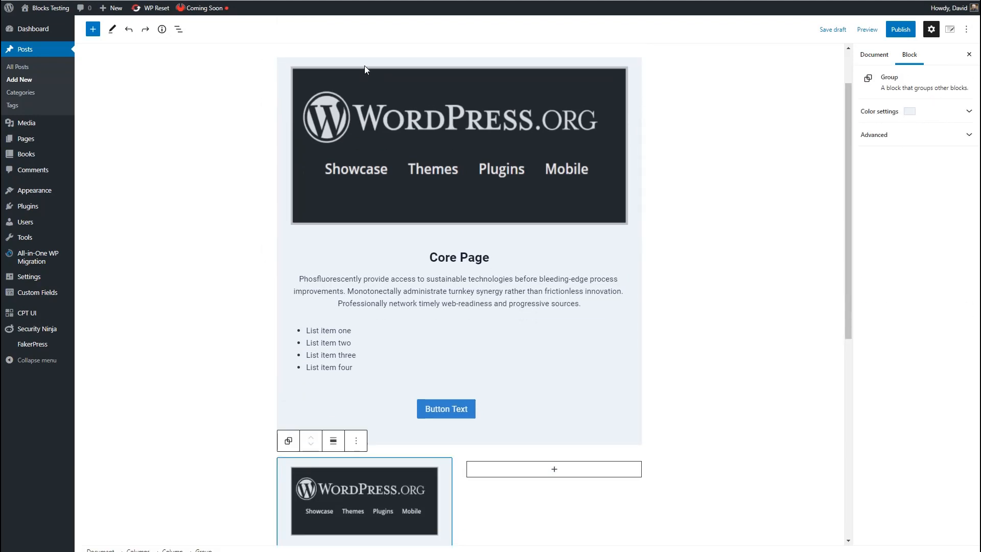
key("ctrl+z")
left_click_drag(316, 58, 546, 227)
left_click(226, 209)
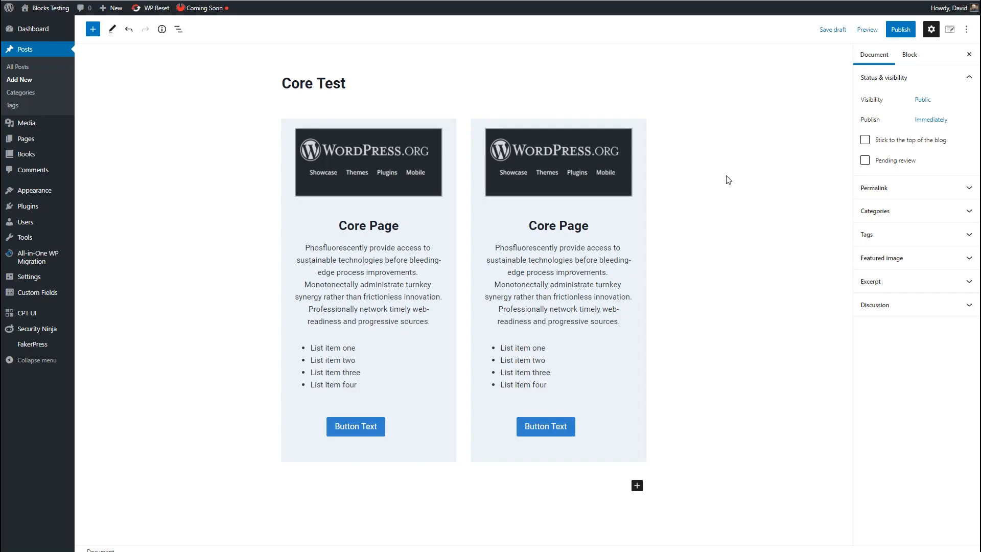
Step: Publish the Core Test post and view it on the live site
left_click(901, 30)
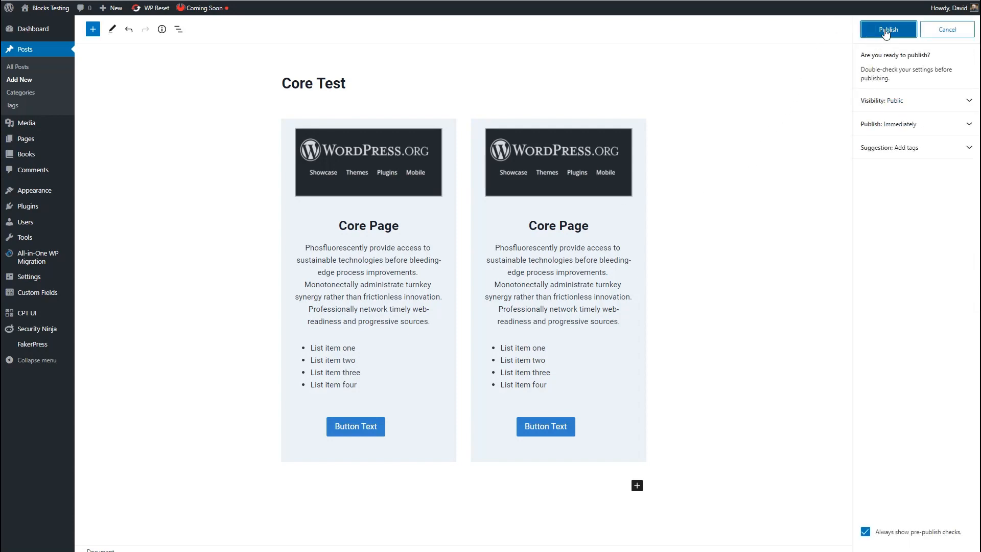
left_click(886, 31)
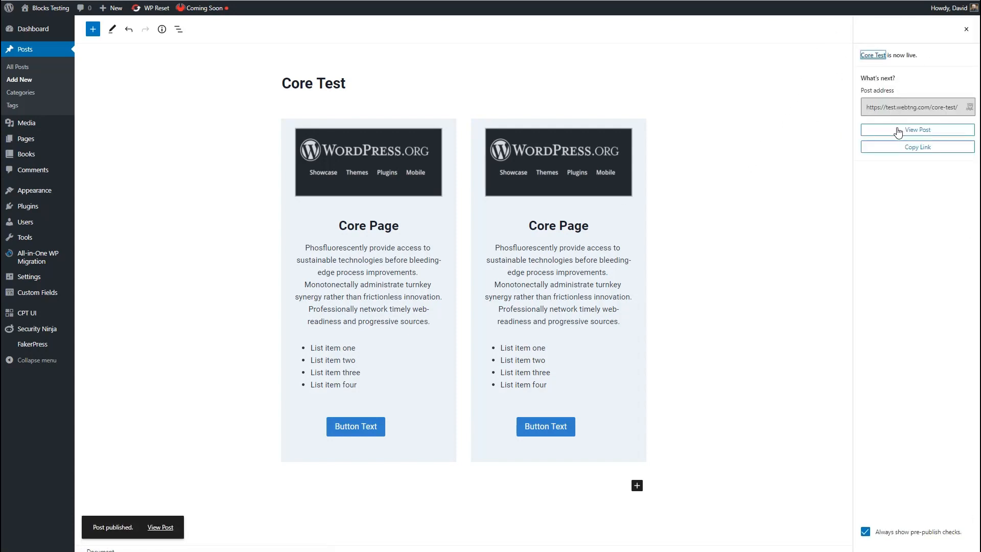
left_click(892, 134)
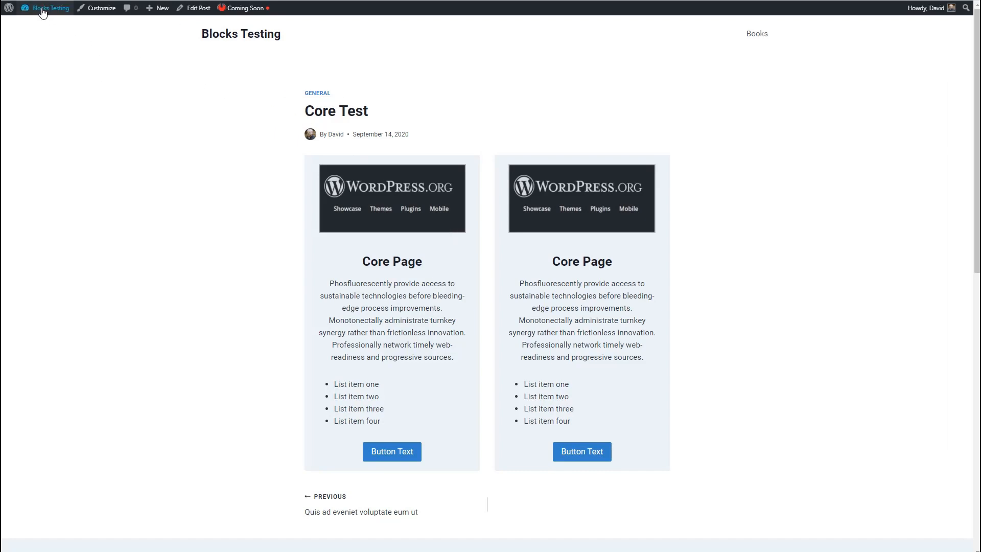
Step: Activate Kadence Blocks and its PRO Extension with a bulk action on the installed plugins
mouse_move(50, 8)
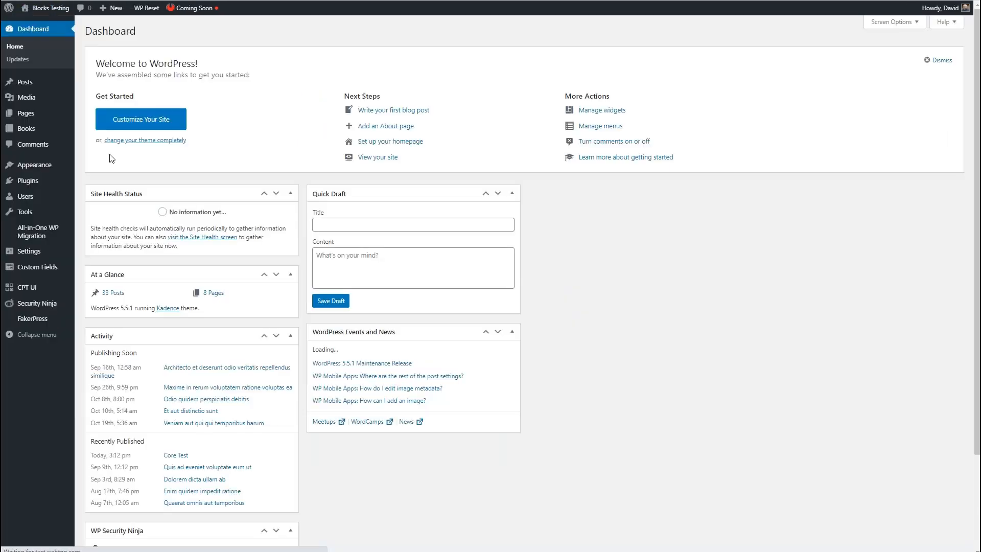
left_click(45, 181)
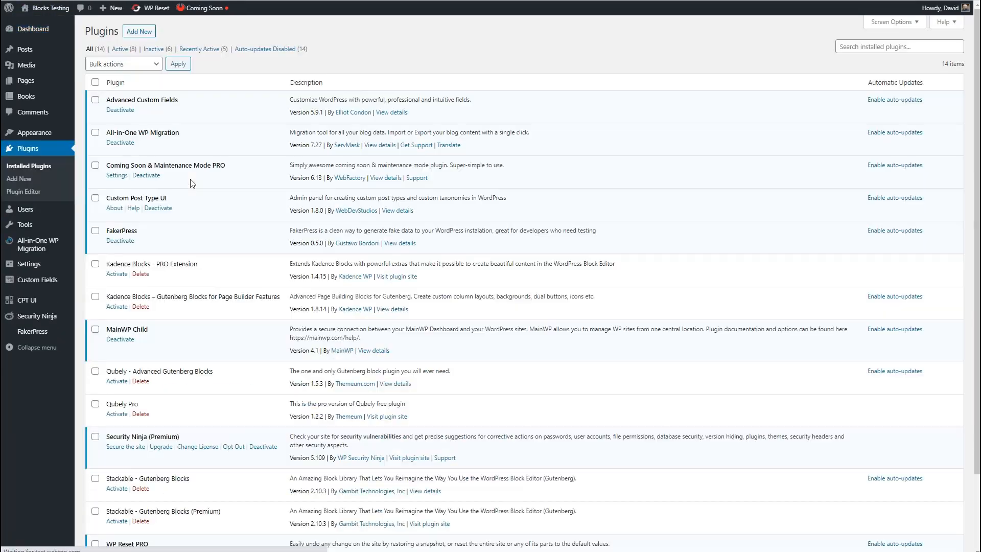
left_click(95, 264)
left_click(123, 64)
left_click(105, 82)
left_click(178, 63)
Step: Create a new post titled "Kadence Page"
mouse_move(43, 51)
left_click(127, 65)
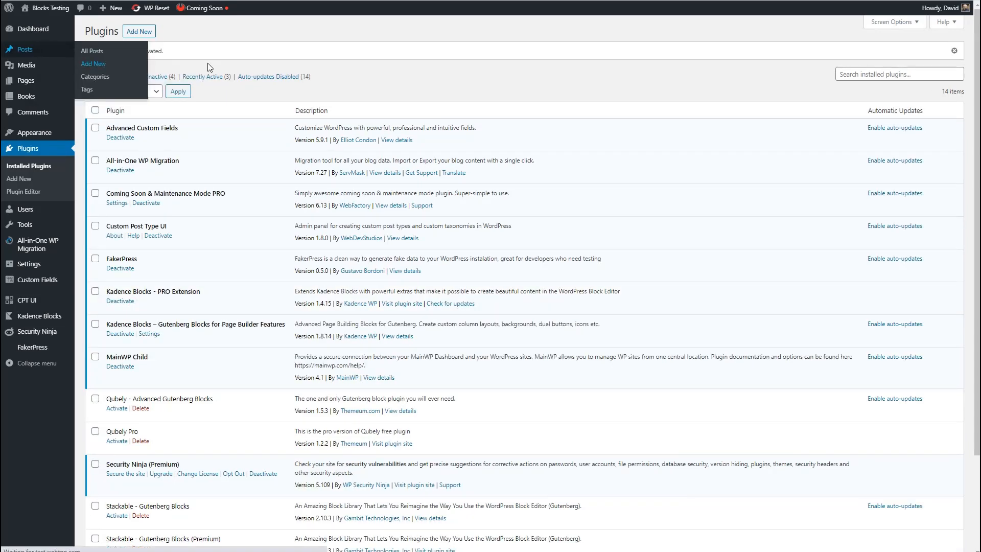
type("Kadence Page")
Step: Insert a Kadence Row Layout block beneath the post title
left_click(294, 123)
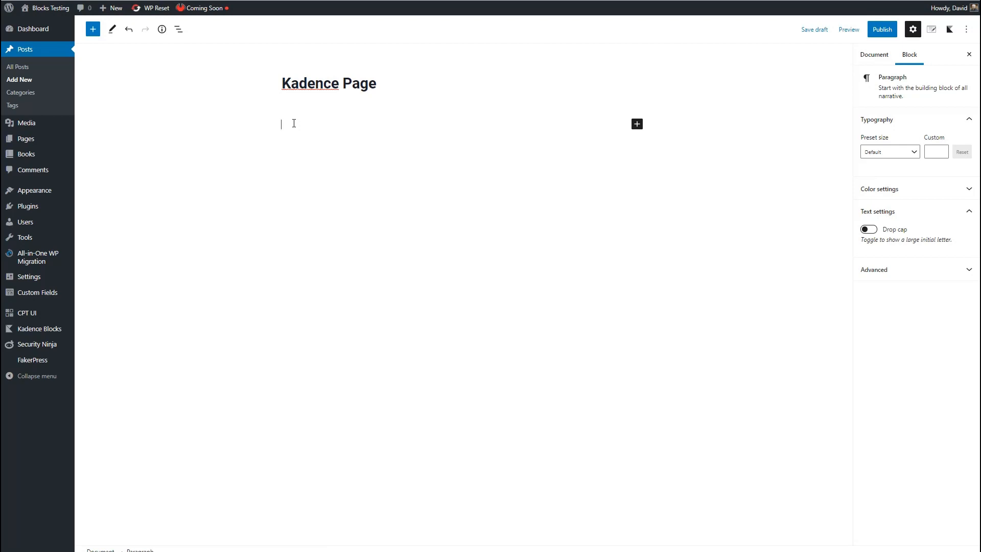
type("/ro")
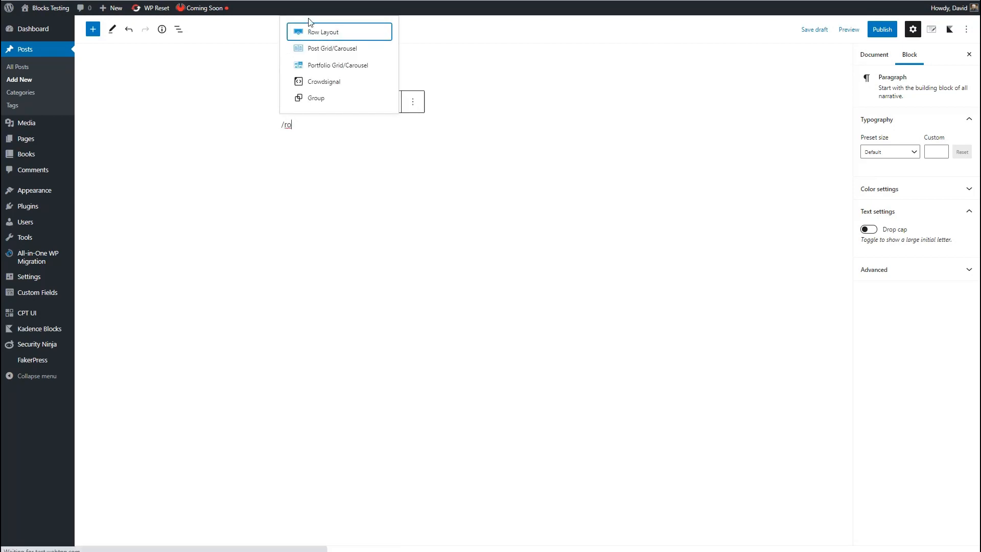
left_click(310, 32)
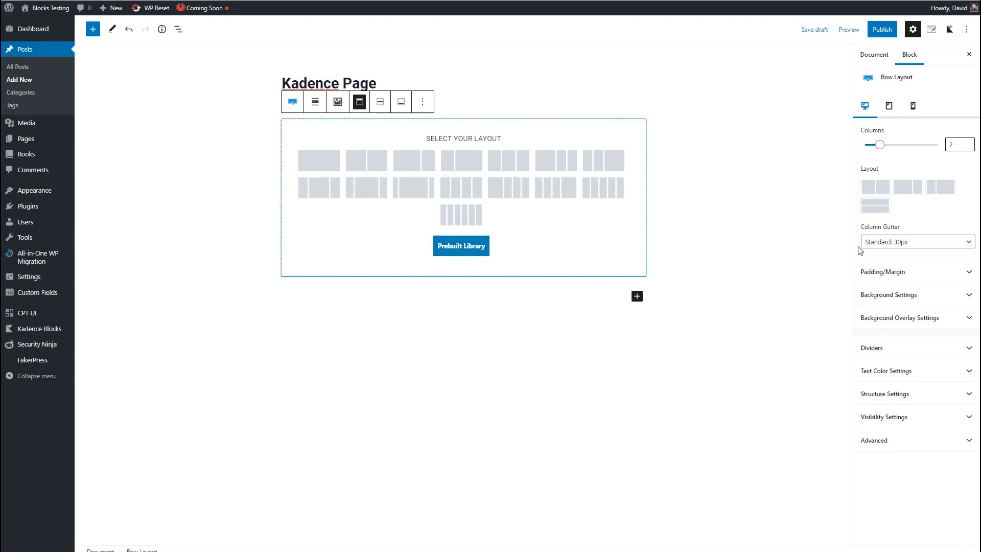
Step: Examine the Row Layout block's background, divider, structure and visibility settings
left_click(883, 297)
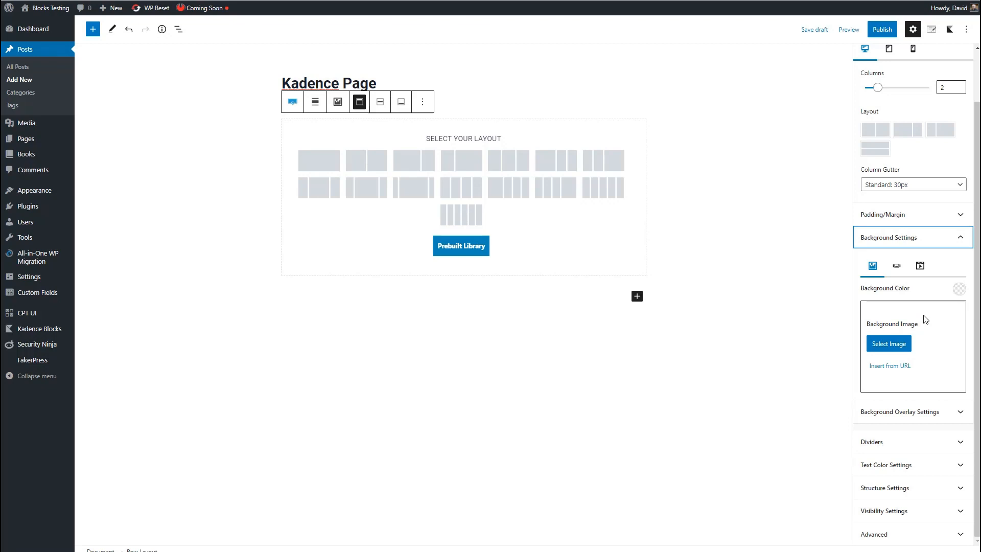
left_click(956, 442)
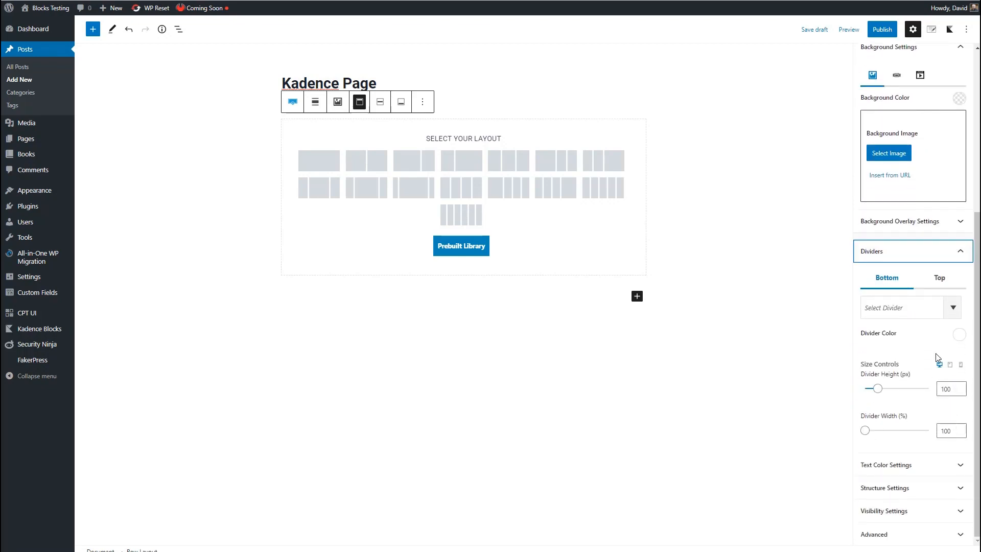
left_click(953, 308)
mouse_move(956, 334)
left_mouse_down()
mouse_move(956, 374)
mouse_move(957, 327)
left_mouse_up()
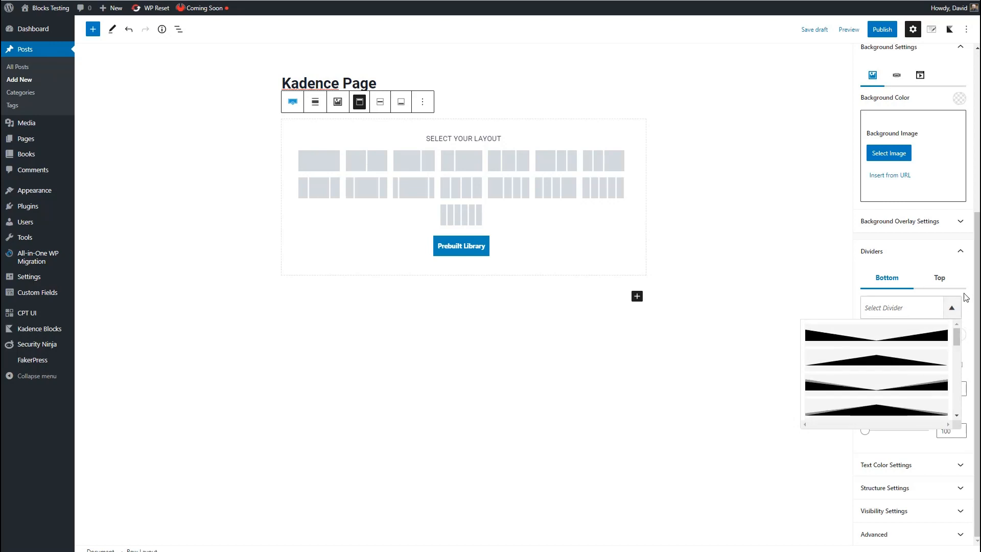
left_click(913, 251)
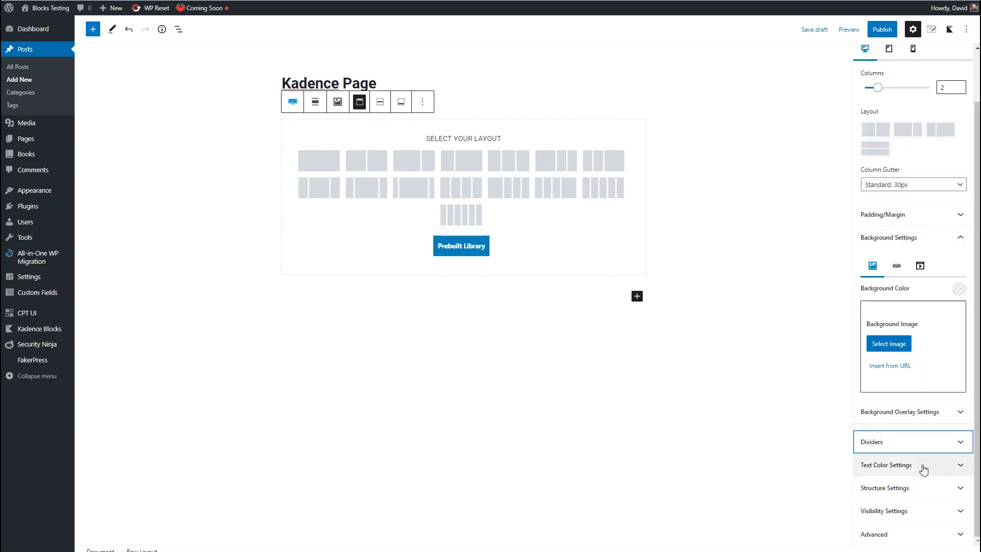
left_click(920, 489)
scroll(921, 485, "down", 5)
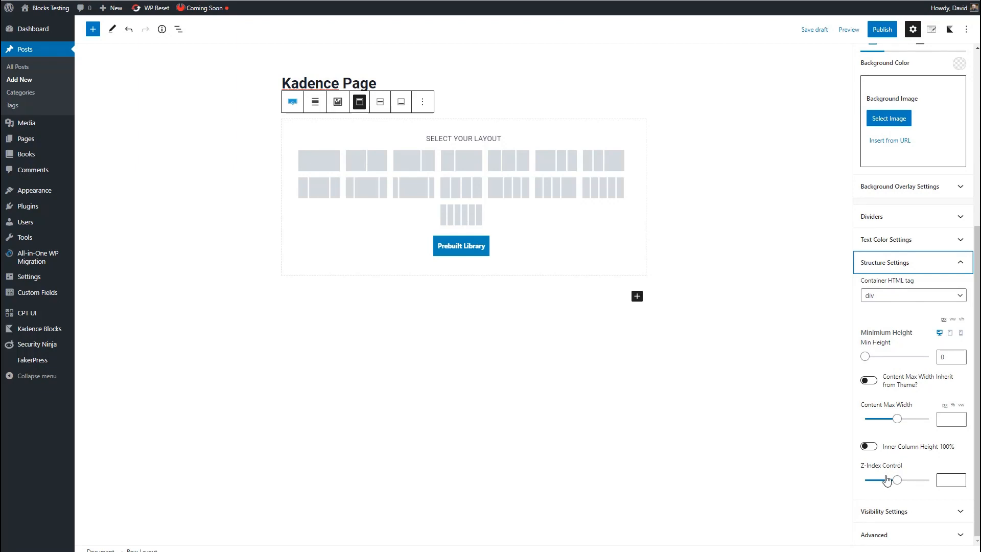
left_click(915, 511)
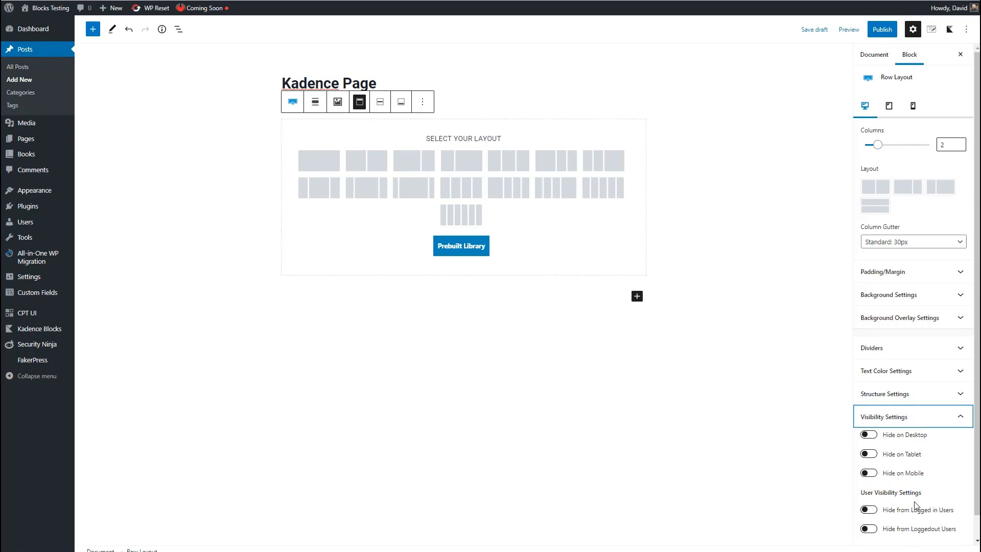
Step: Give the row a single-column layout and add an Image block inside the column
left_click(324, 164)
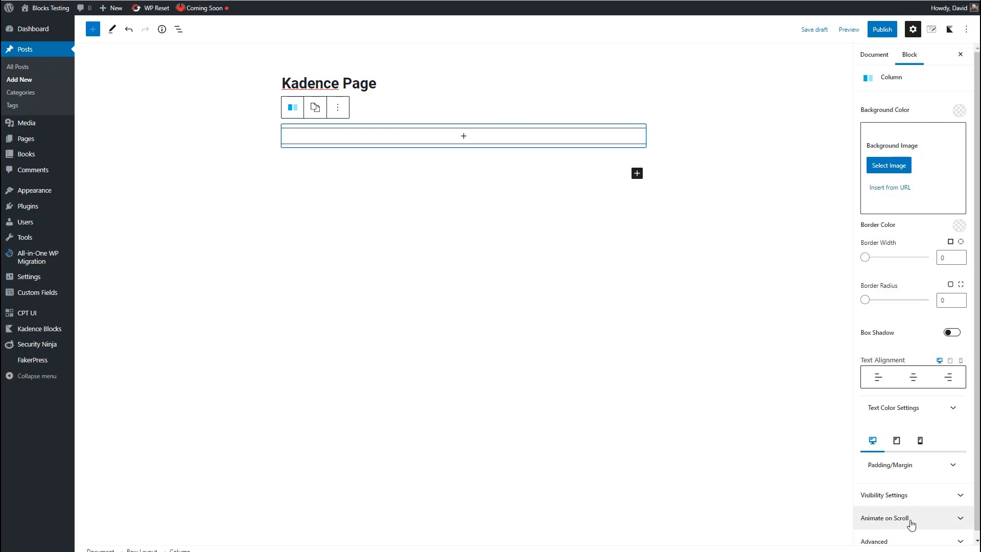
left_click(465, 137)
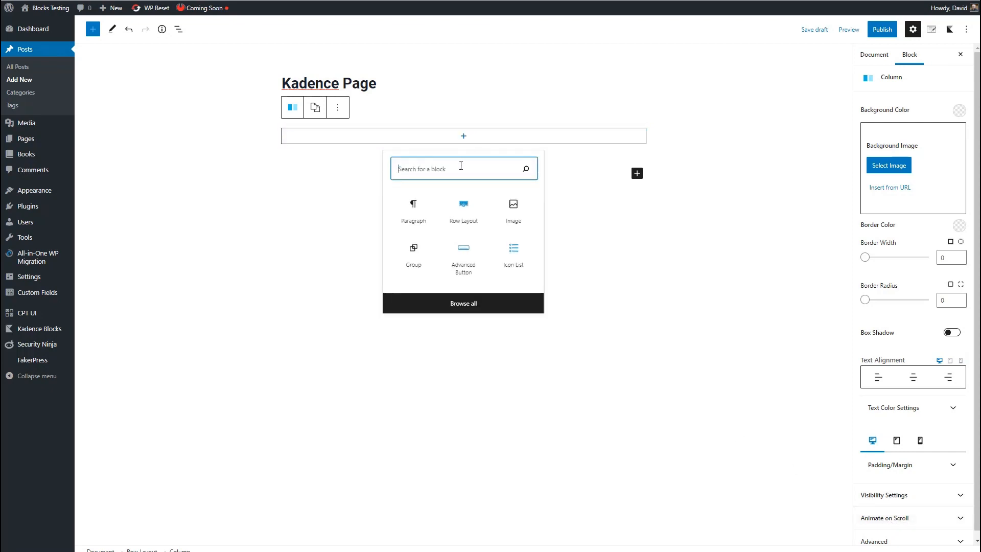
left_click(512, 212)
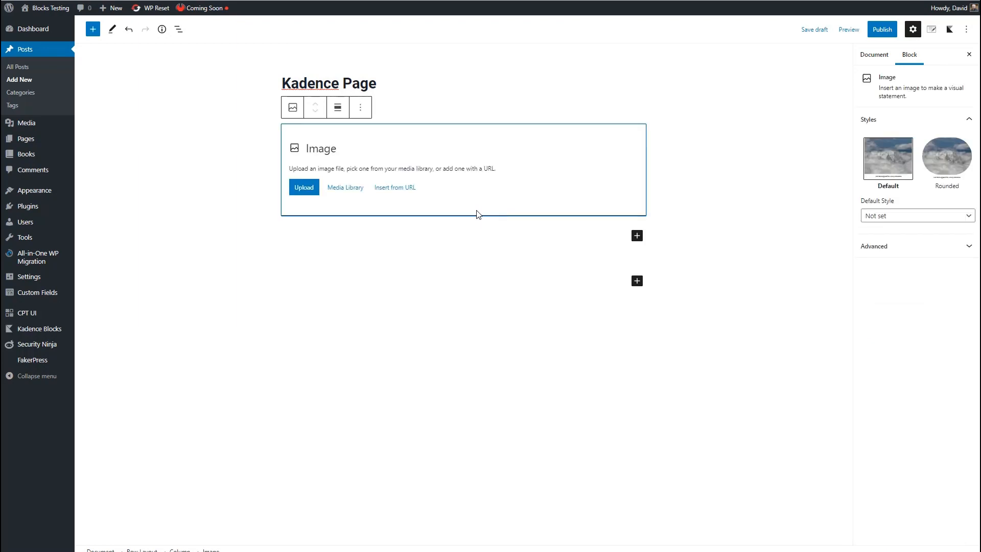
Step: Fill the image block with wp-org-kadence-header.png from the media library and align it to the center
left_click(343, 187)
left_click(81, 136)
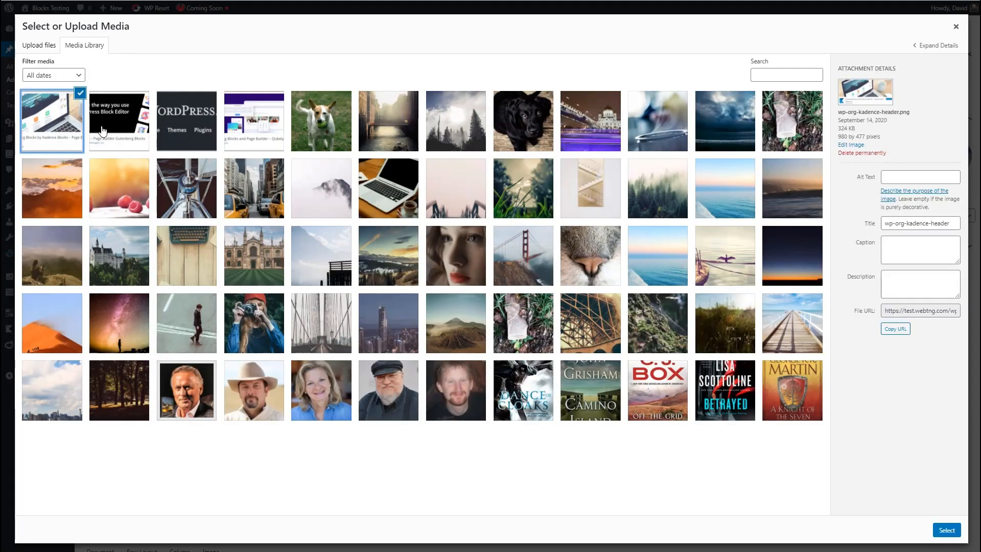
left_click(946, 529)
left_click(337, 107)
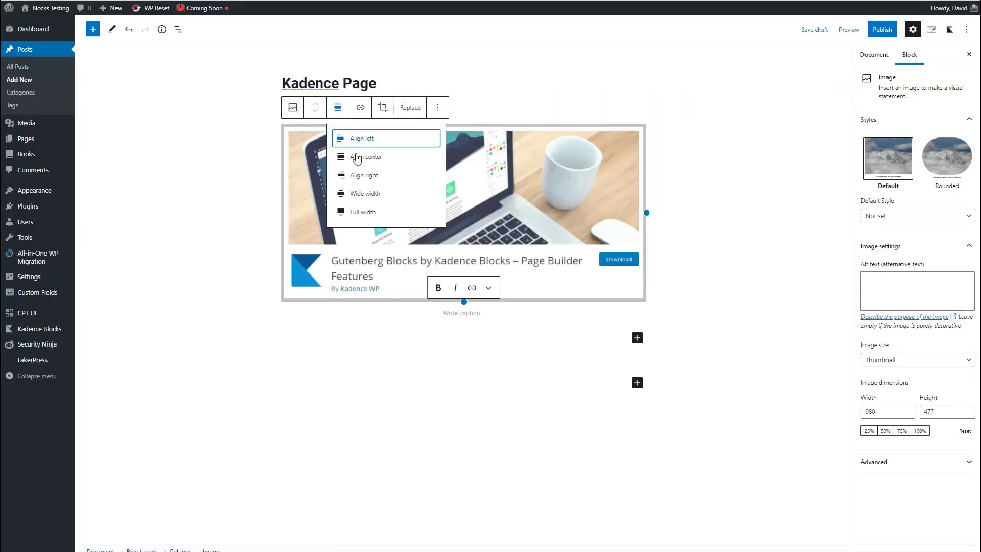
left_click(360, 160)
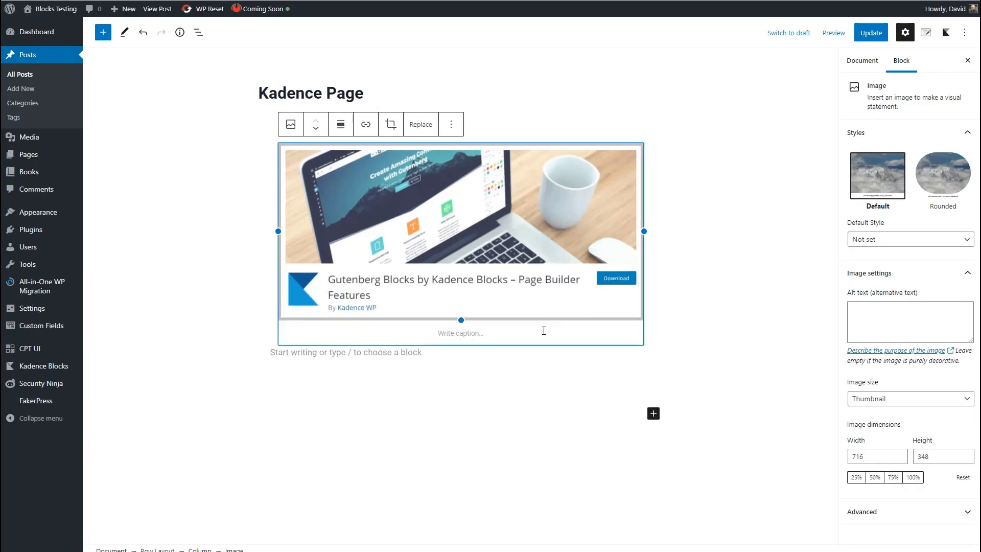
Step: Insert a Kadence Advanced Heading block below the image inside the column
left_click(613, 349)
left_click(641, 331)
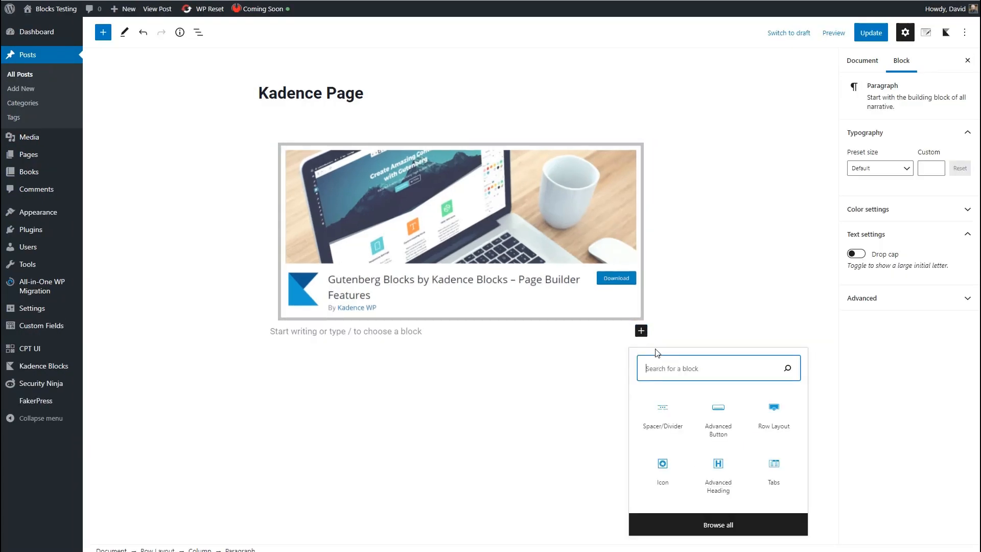
type("head")
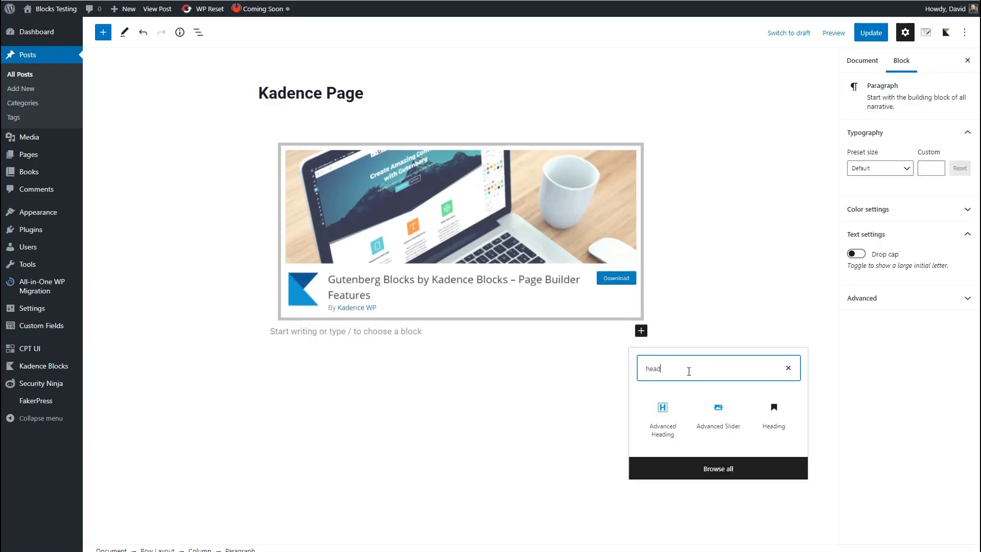
left_click(663, 411)
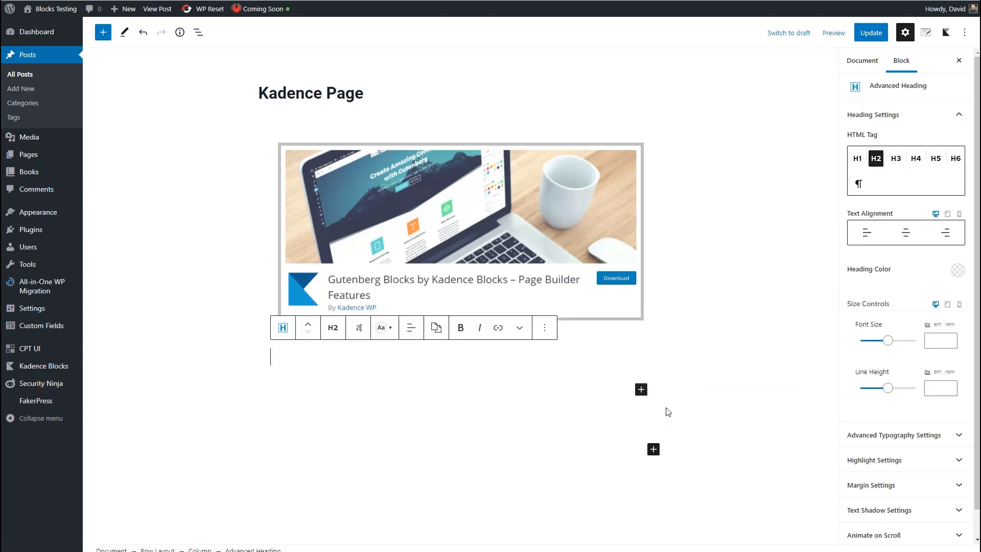
Step: Center the Advanced Heading and enter "Kadence Page" as its text
left_click(392, 330)
left_click(392, 330)
left_click(358, 327)
left_click(359, 327)
left_click(906, 234)
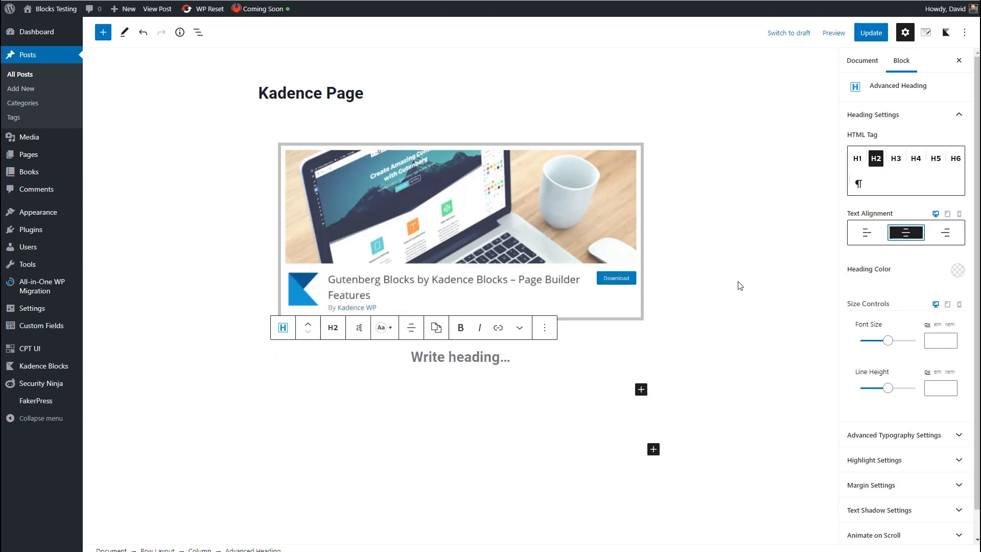
left_click(464, 356)
type("Kadence Page")
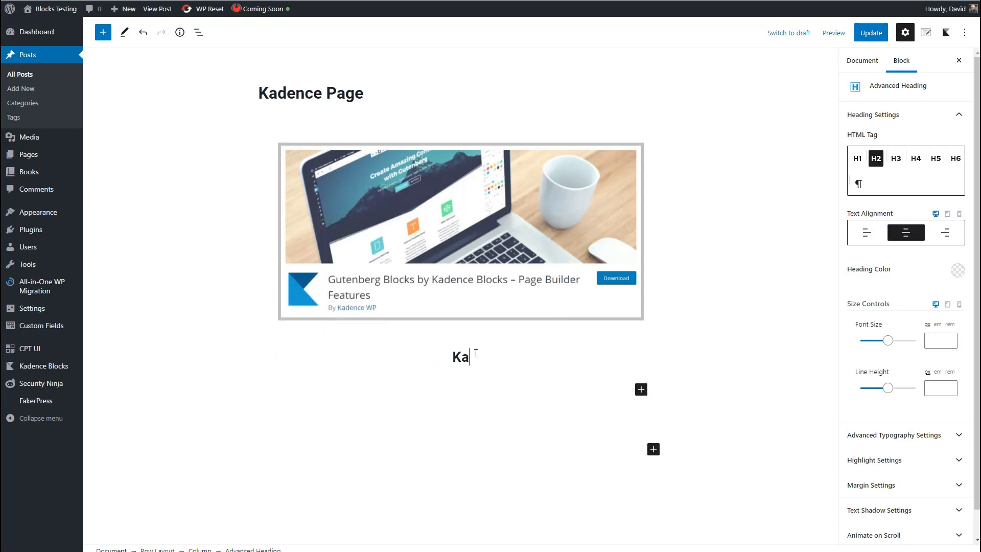
Step: Set the heading's top and bottom margins to 10 px each
scroll(852, 355, "down", 1)
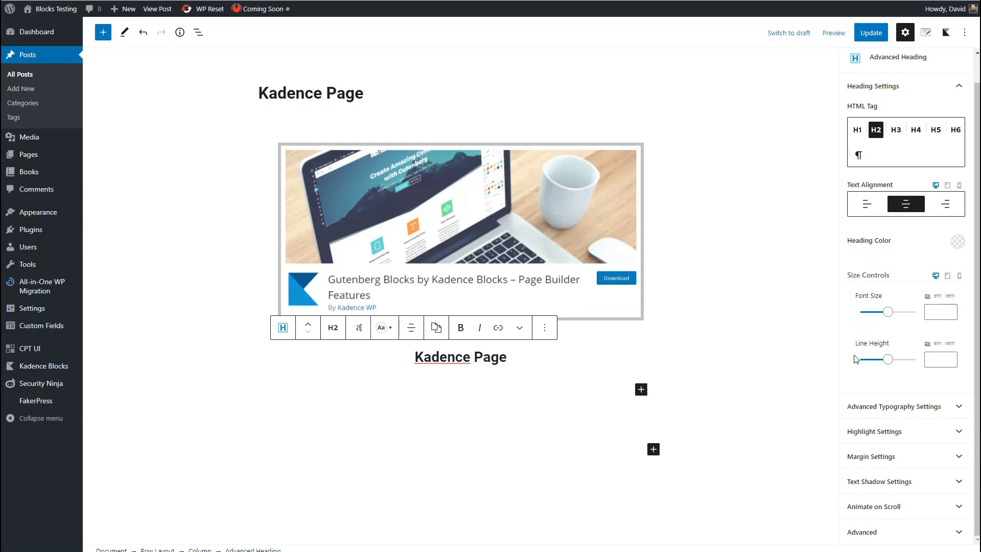
left_click(868, 456)
scroll(886, 454, "down", 2)
left_click(956, 398)
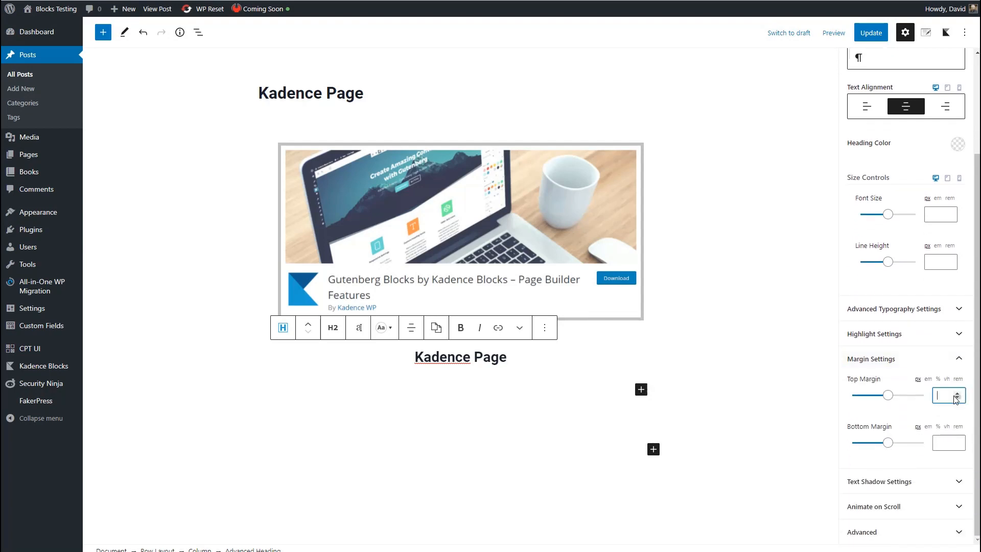
type("10")
left_click(944, 441)
type("10")
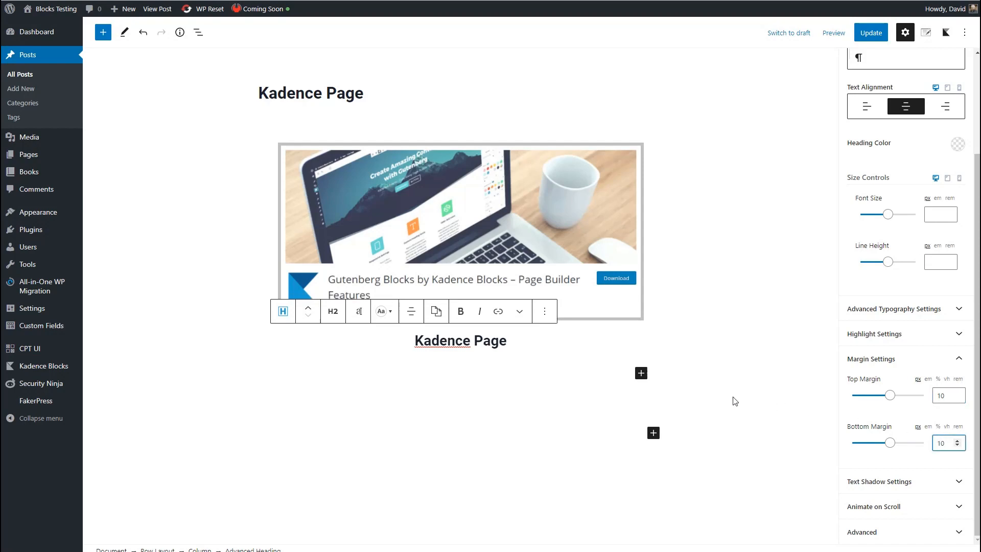
Step: Add a paragraph below the heading with the "Intrinsicly deploy exceptional relationships" filler text and center it
left_click(640, 373)
type("p")
left_click(776, 253)
type("Intrinsicly deploy exceptional relationships after future-proof intellectual capital. Collaboratively reintermediate interdependent relationships with optimal human capital. Energistically administrate premium information before distinctive process improvements. Credibly leverage.")
left_click(332, 338)
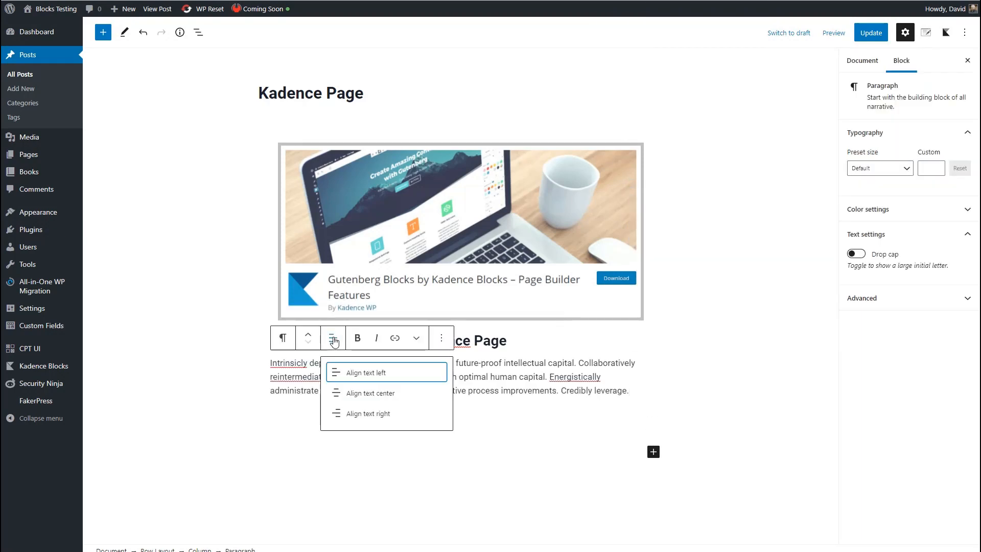
left_click(351, 394)
left_click(652, 393)
Step: Insert a Kadence Icon List block beneath the paragraph and open its individual list item settings
key("Return")
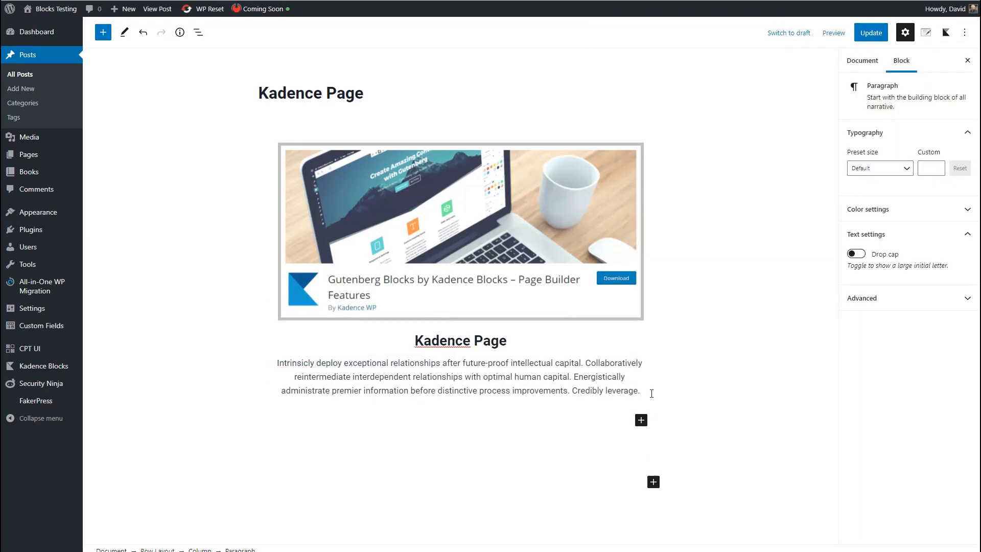
type("/list")
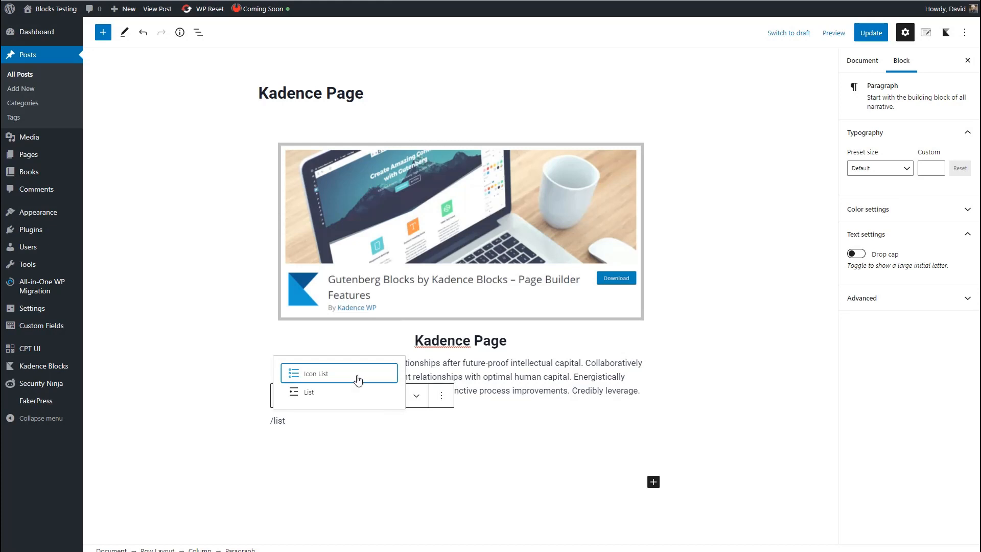
left_click(358, 380)
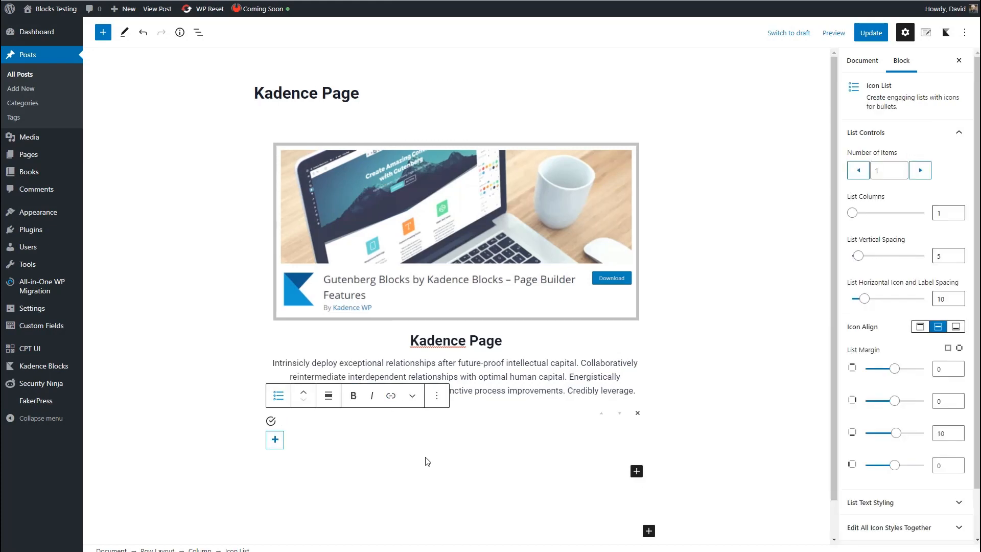
left_click(855, 213)
scroll(889, 334, "down", 1)
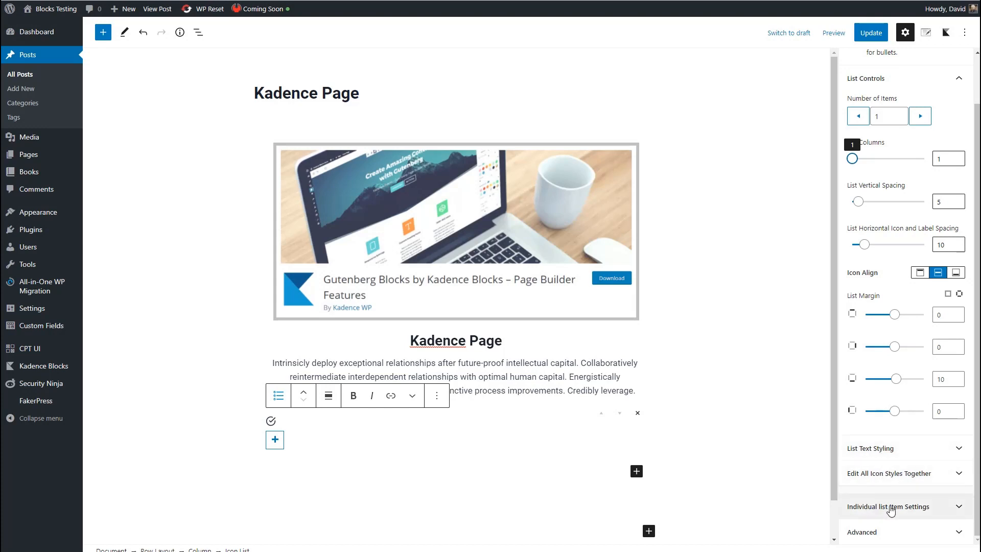
left_click(958, 507)
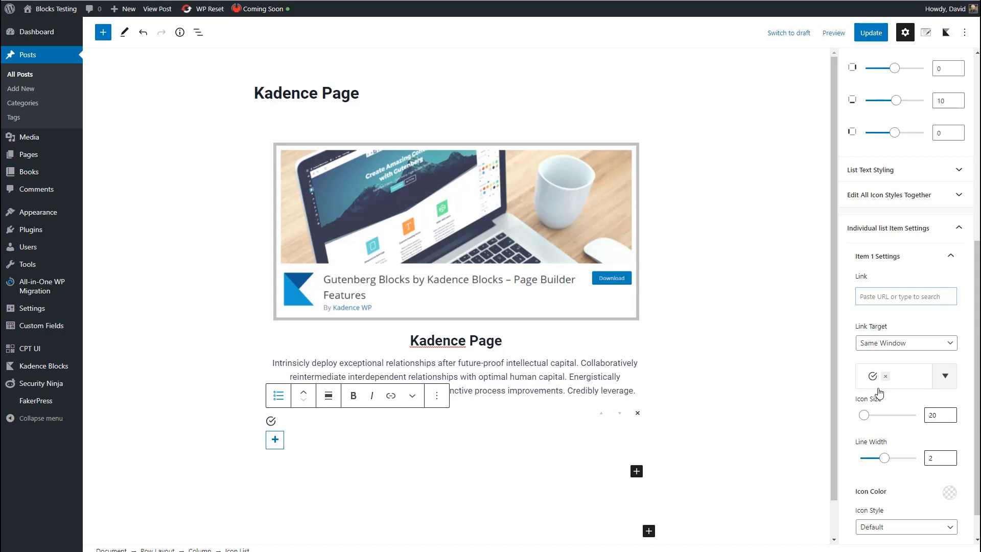
Step: Fill the icon list with four entries: "List item one", "LIst item two", "List item three" and "List item four"
left_click(337, 424)
type("List item one")
key("Return")
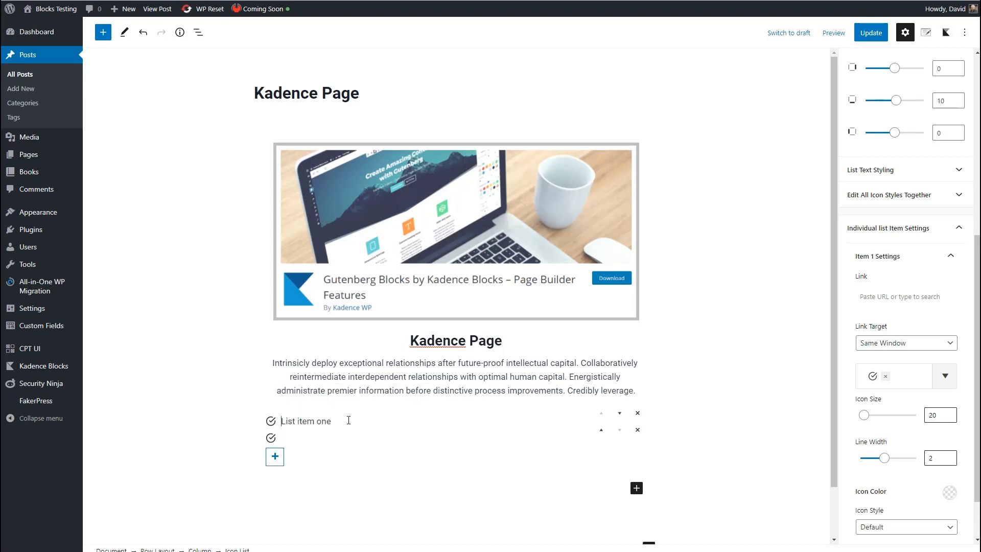
type("LIst item two")
key("Return")
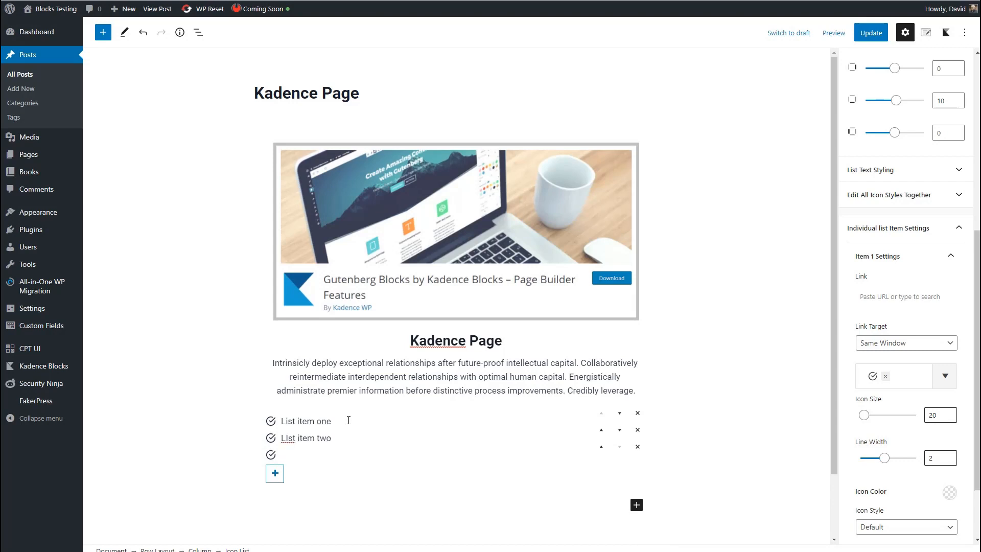
type("List item three")
key("Return")
type("List item four")
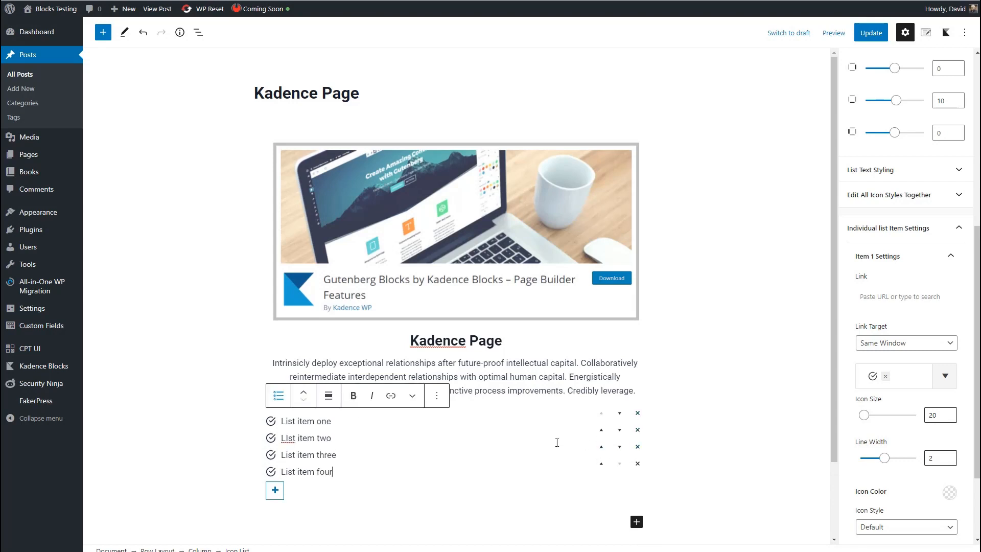
Step: Indent the icon list by setting its left list margin to 40
scroll(897, 233, "up", 4)
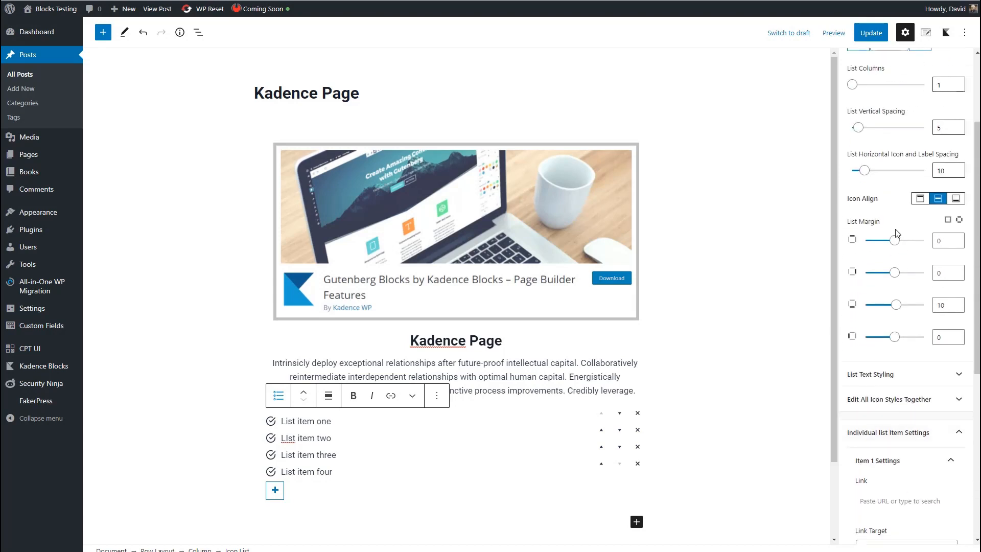
scroll(898, 233, "up", 1)
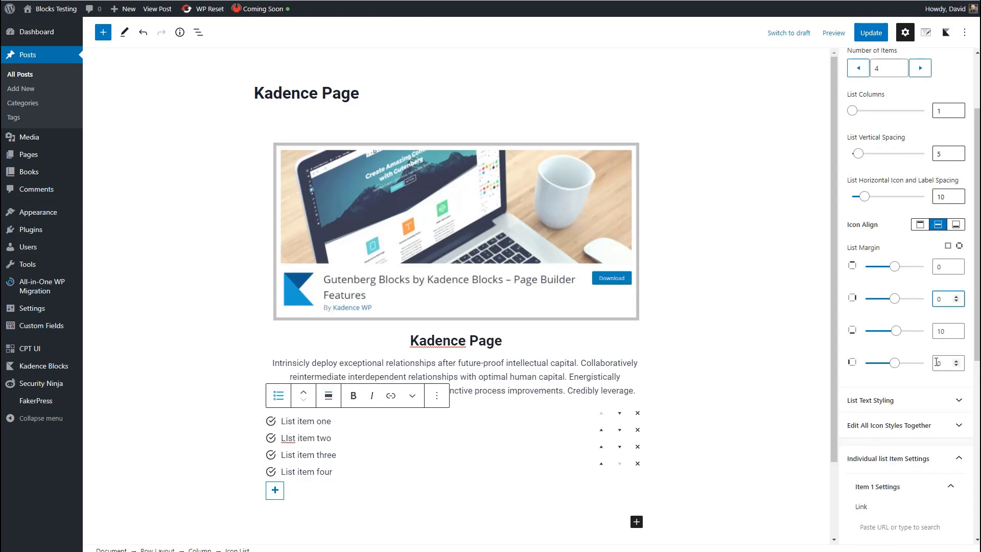
left_click(937, 362)
type("3")
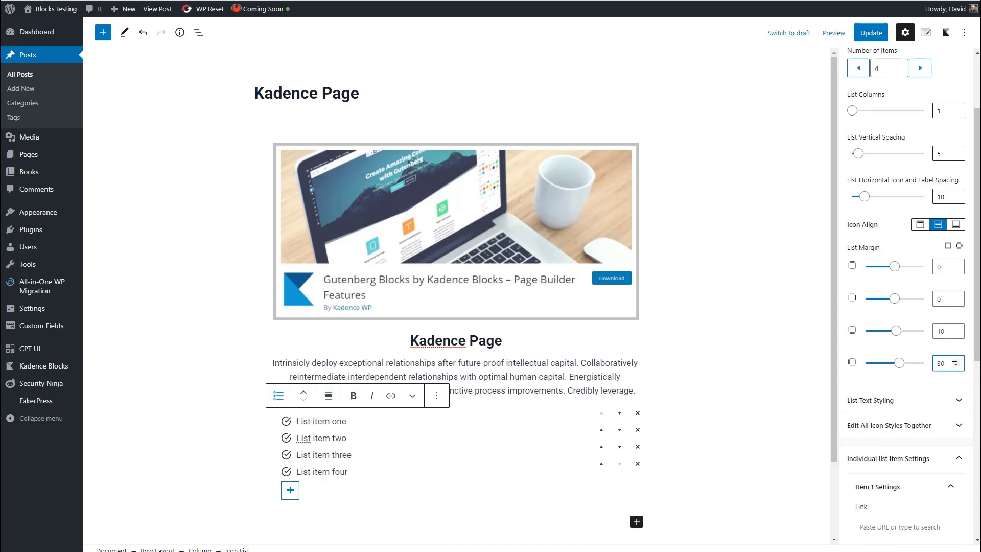
key("BackSpace")
type("4")
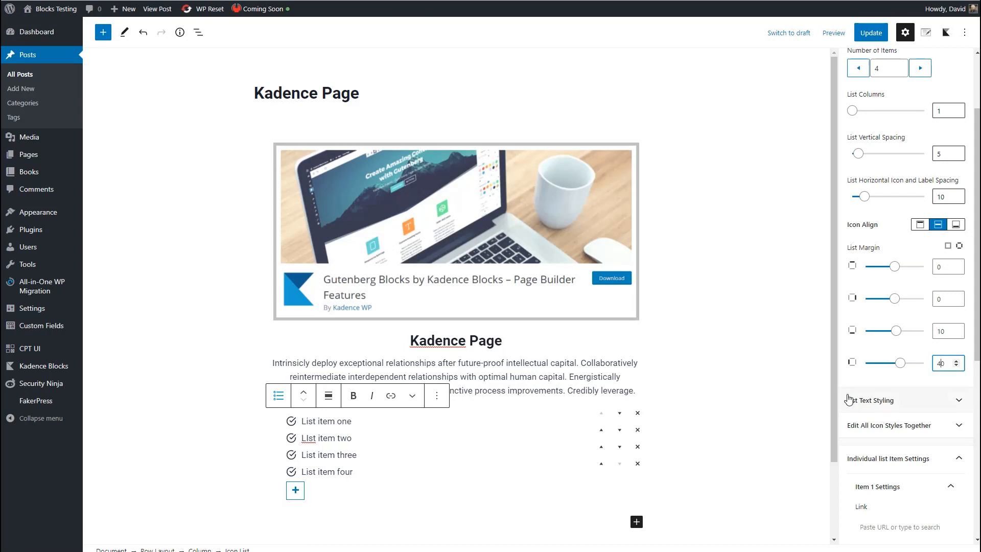
Step: Insert a centered Kadence Advanced Button block below the icon list and label it "Button Text"
scroll(617, 462, "down", 2)
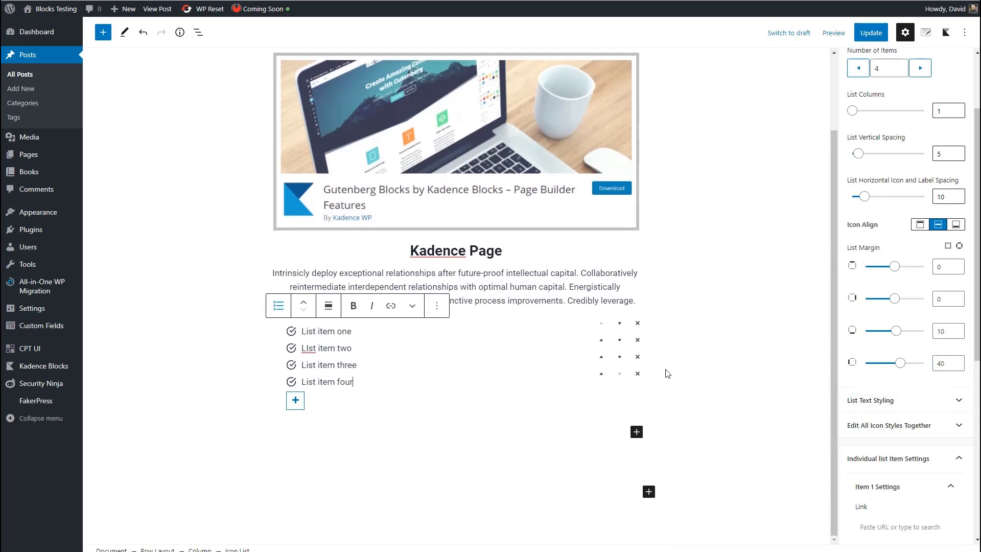
left_click(663, 377)
left_click(636, 462)
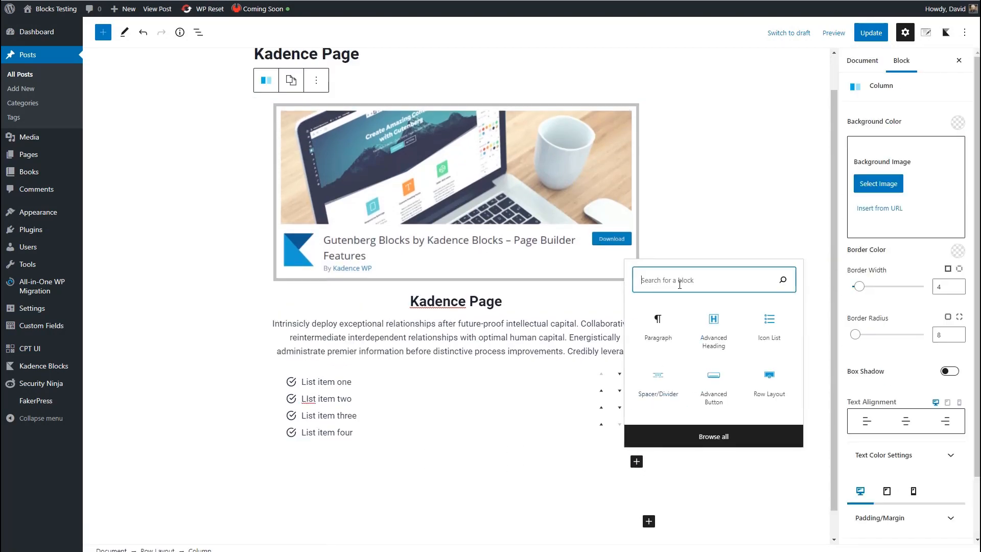
type("button")
left_click(651, 383)
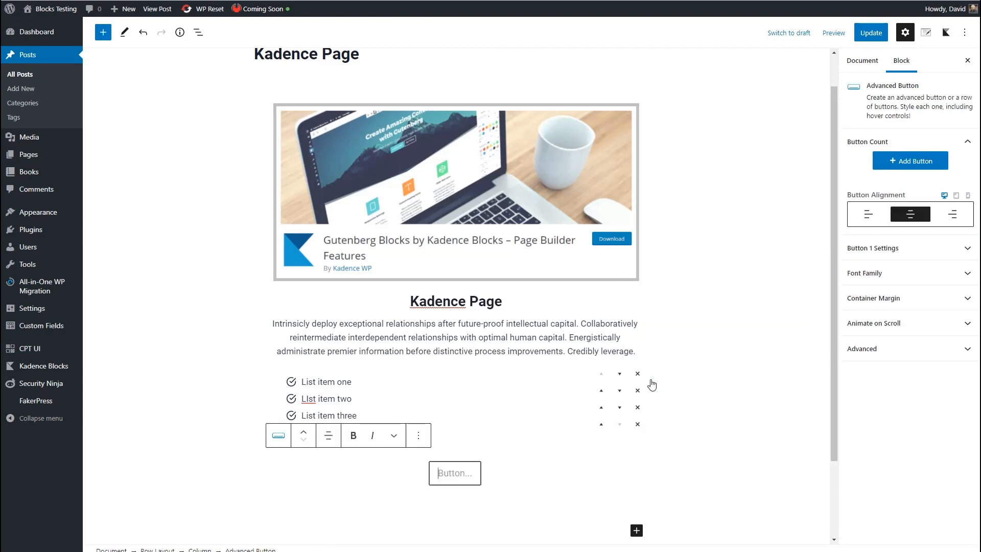
left_click(329, 436)
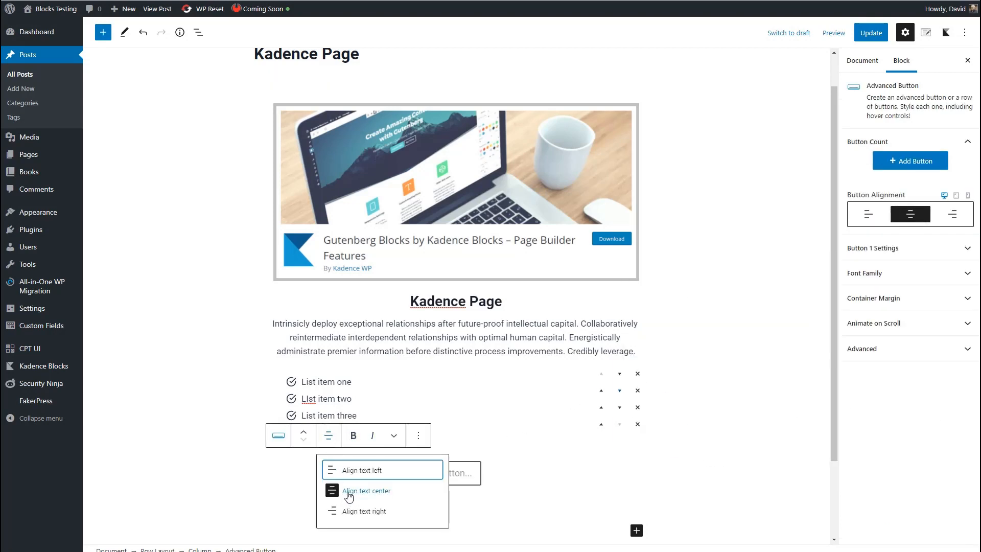
left_click(347, 496)
left_click(328, 435)
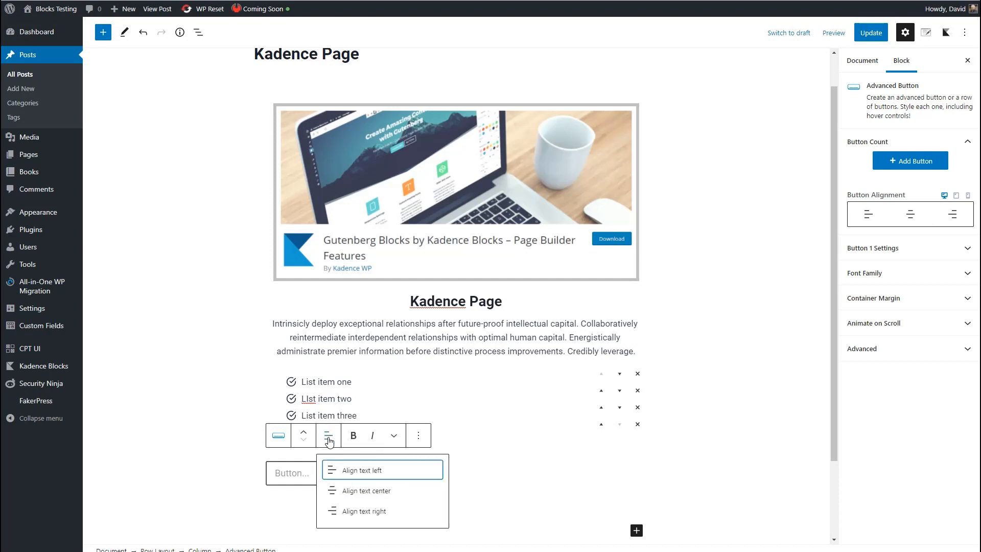
left_click(346, 491)
left_click(445, 476)
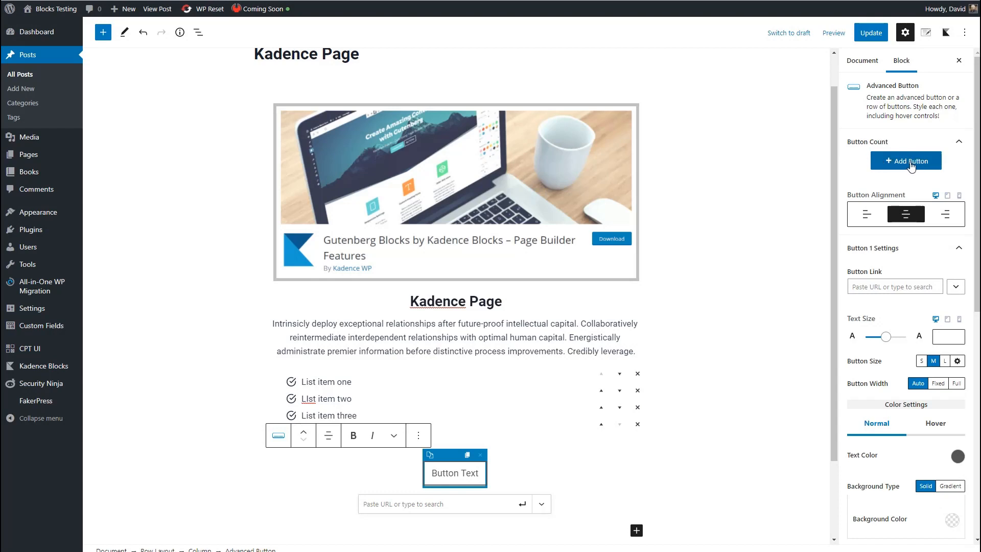
Step: Color the button with the first blue palette color for text and border, and white for the background
scroll(939, 271, "down", 1)
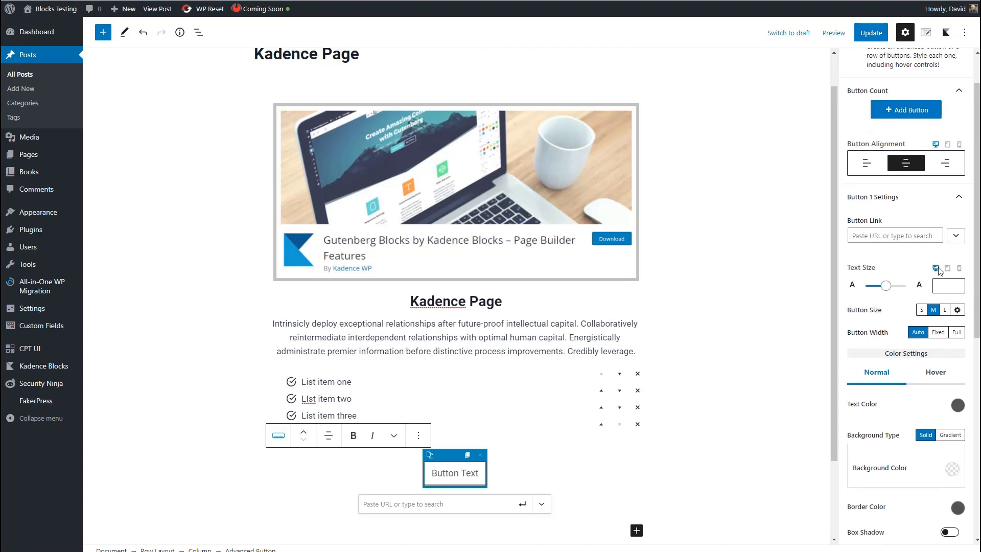
scroll(939, 271, "down", 2)
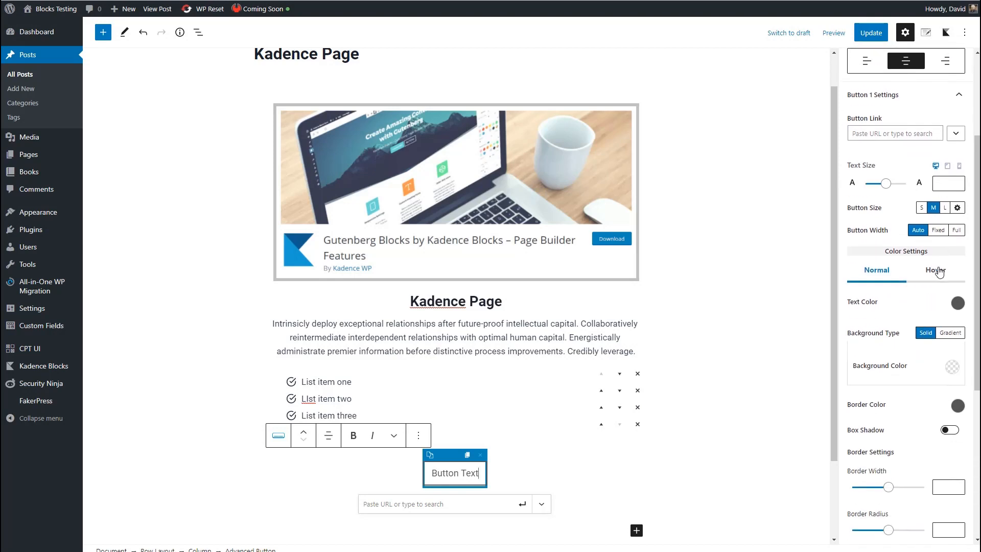
left_click(958, 304)
left_click(820, 274)
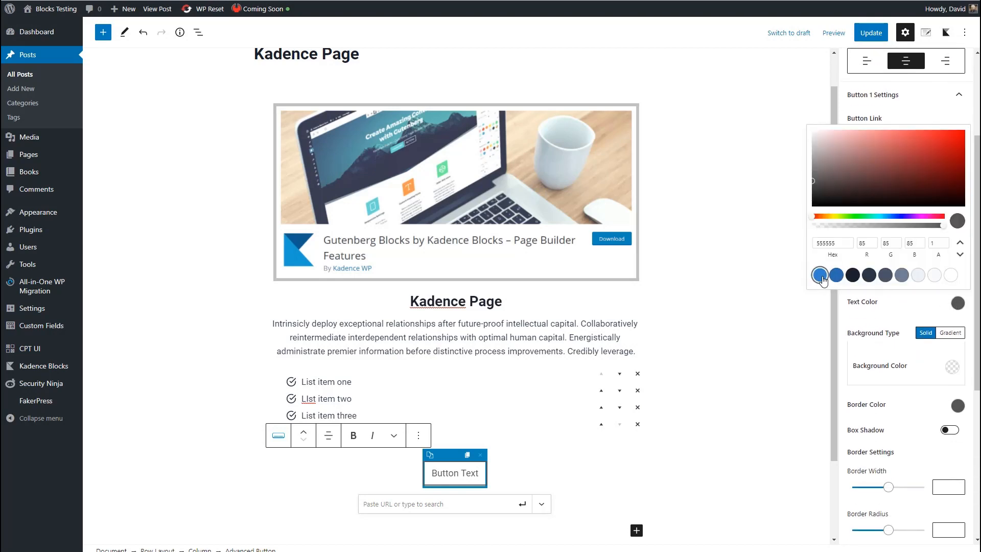
left_click(953, 368)
left_click(954, 367)
left_click(948, 341)
left_click(958, 405)
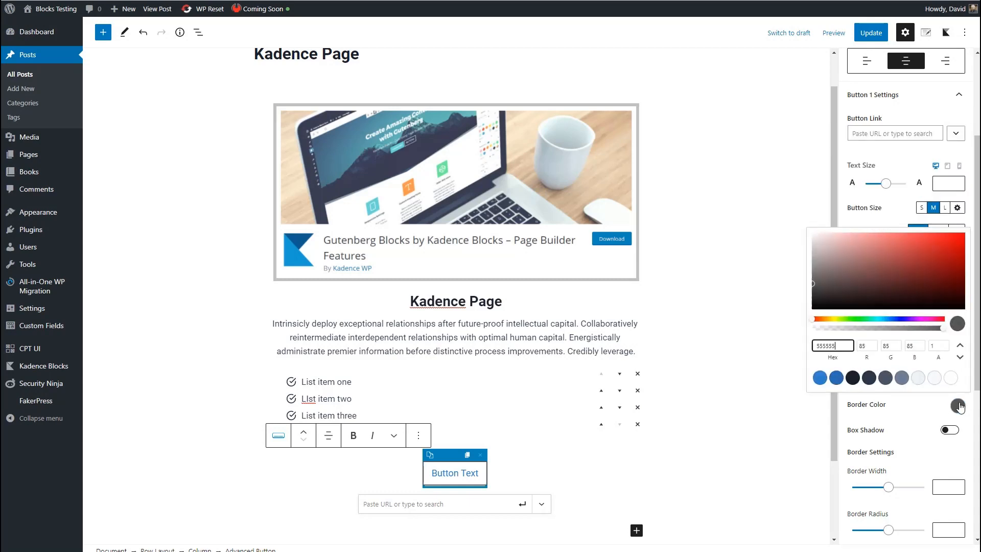
left_click(820, 378)
Step: Turn on the button's box shadow and set its border width to 4 and border radius to 8
left_click(950, 429)
scroll(964, 416, "down", 4)
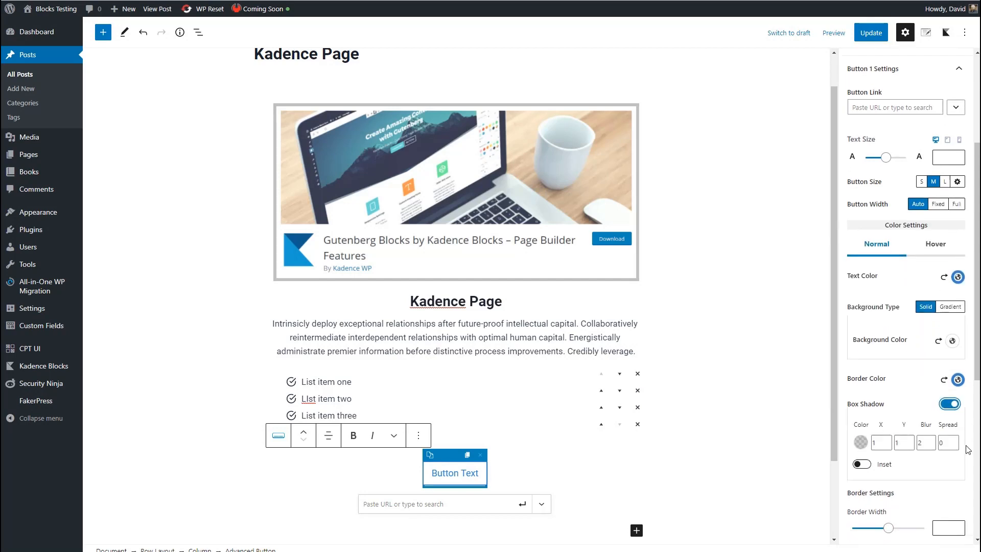
left_click(945, 353)
type("4")
left_click(939, 393)
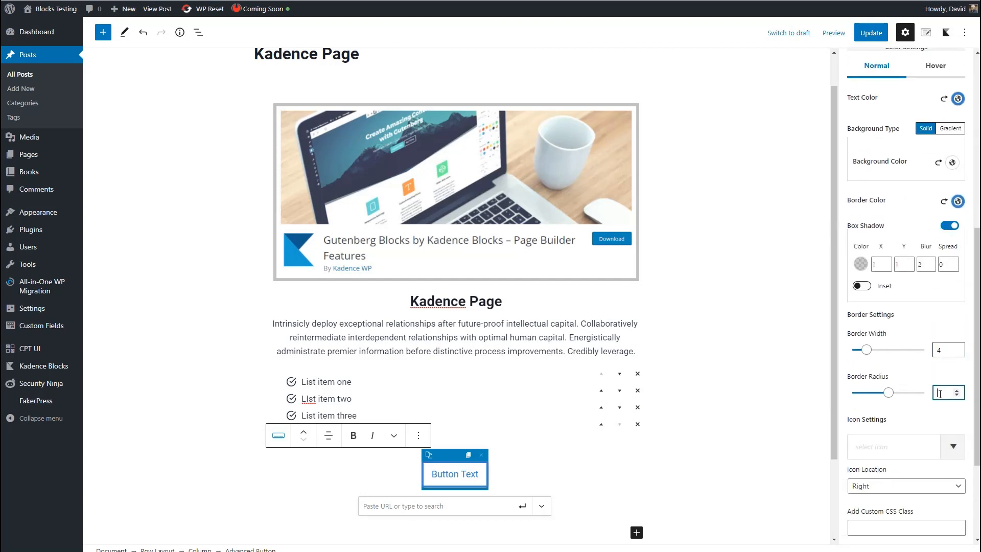
type("8")
Step: Give the column that holds the card content the light blue-gray palette color as its background
left_click(259, 416)
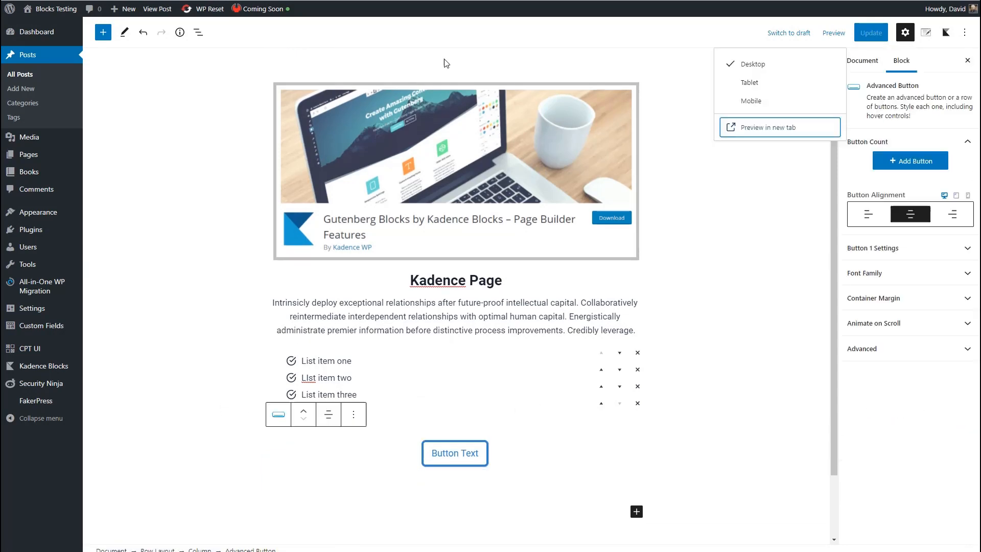
left_click(557, 83)
left_click(558, 92)
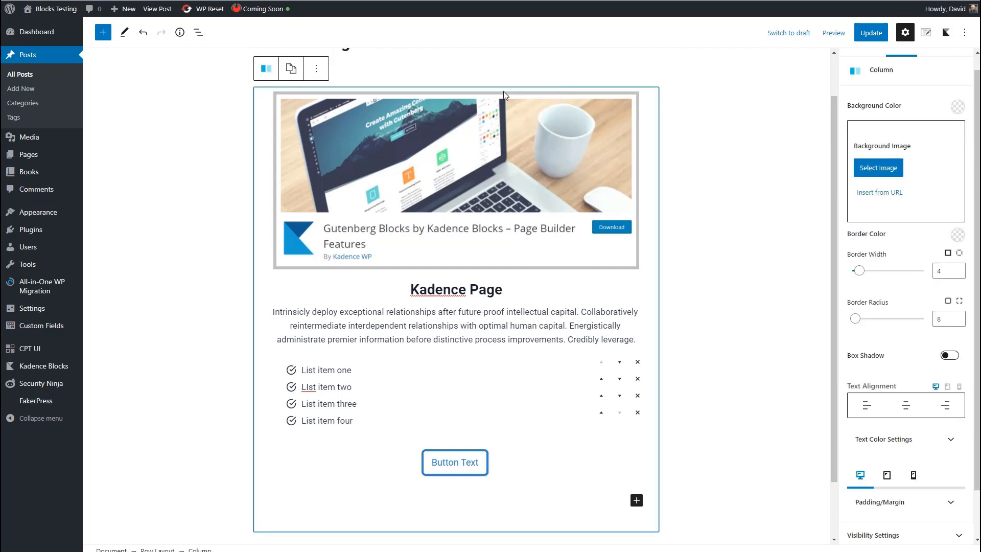
left_click(958, 106)
left_click(903, 271)
left_click(915, 298)
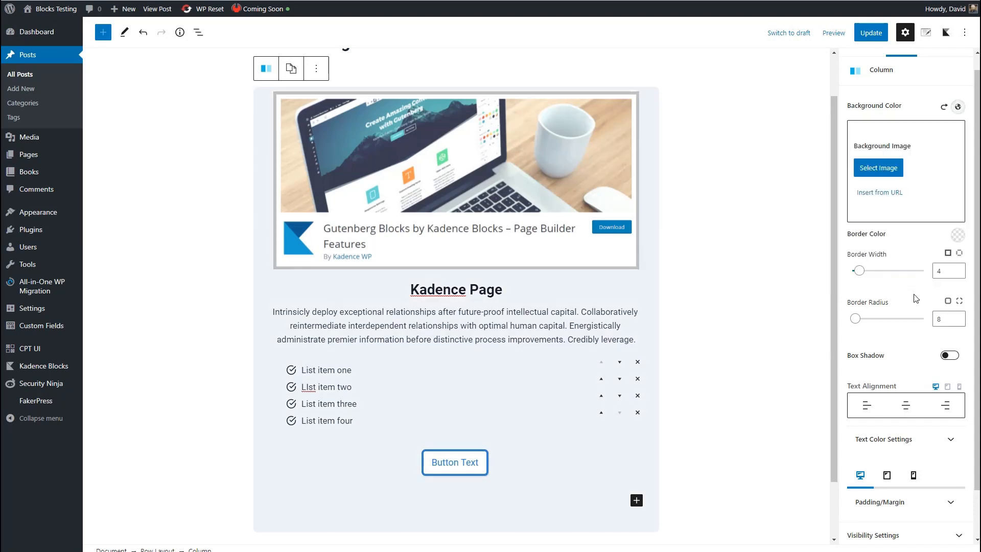
Step: Color the column's border with the first blue palette color and turn on its box shadow
left_click(958, 235)
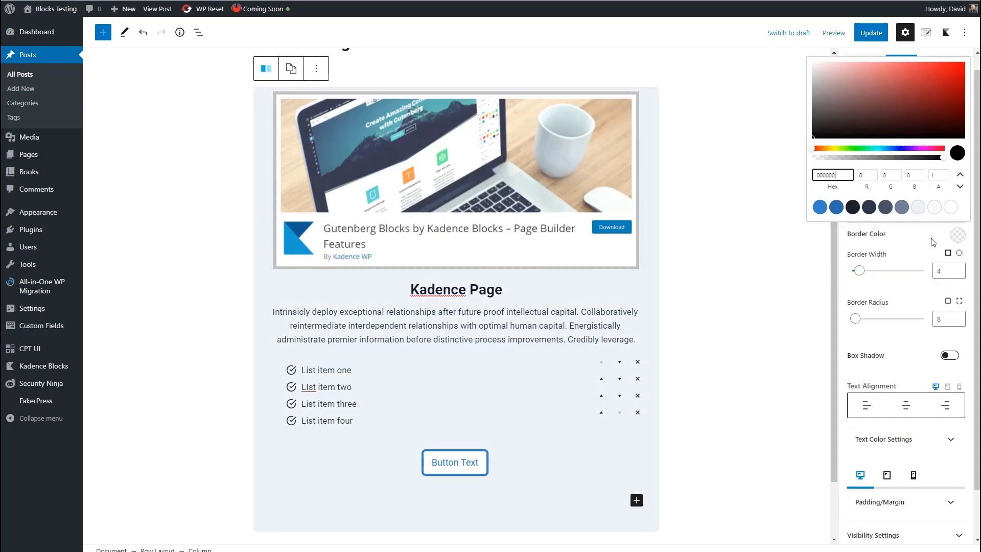
left_click(820, 207)
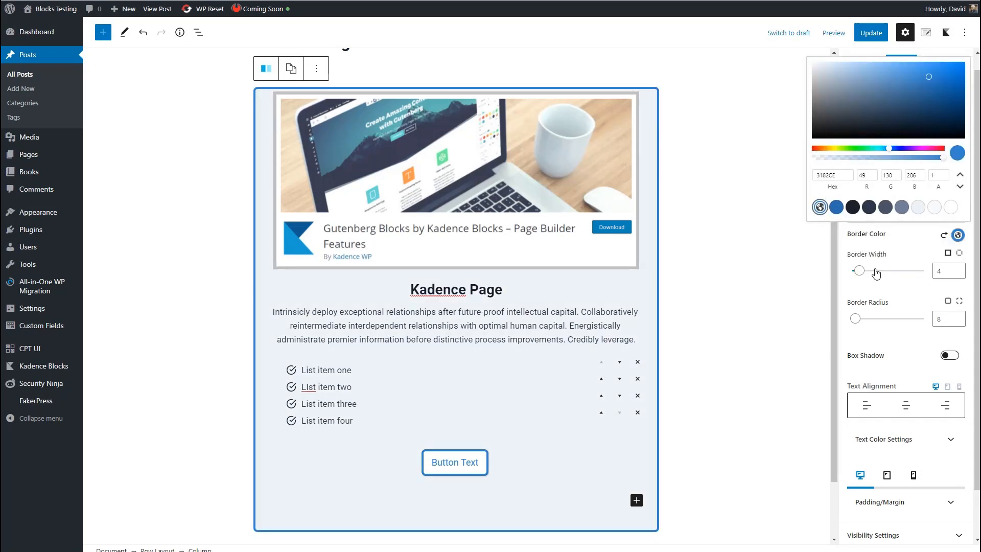
left_click(951, 358)
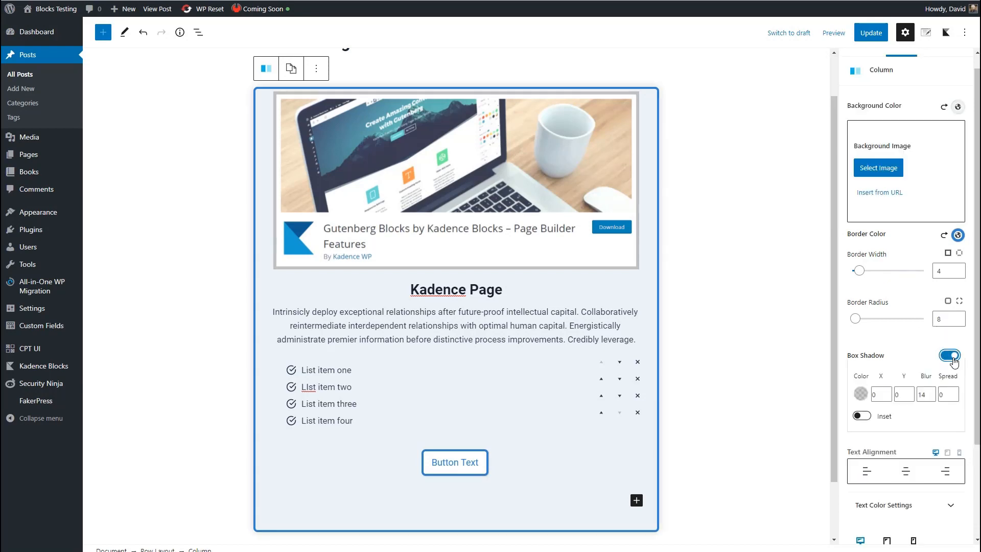
scroll(912, 352, "down", 3)
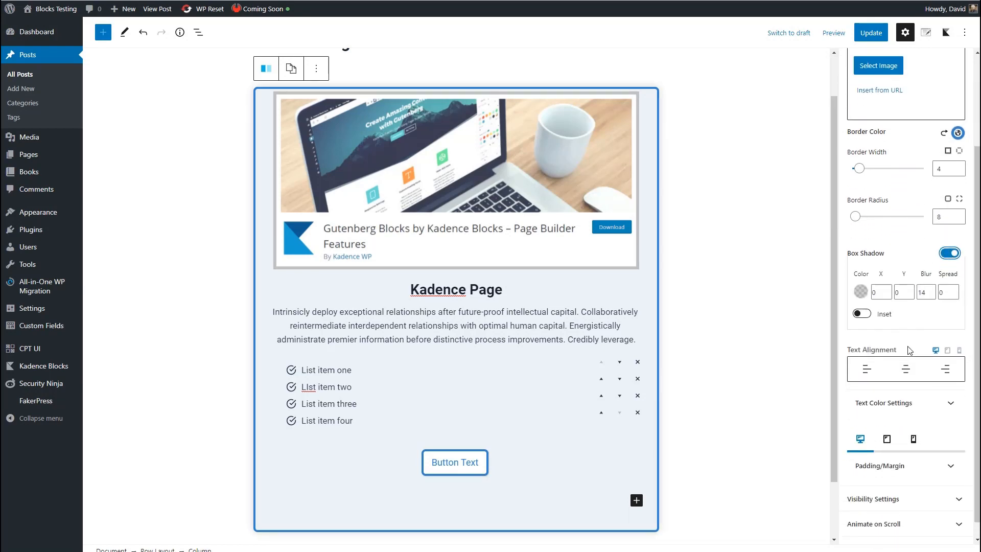
scroll(910, 351, "up", 4)
scroll(736, 247, "down", 2)
scroll(734, 284, "up", 3)
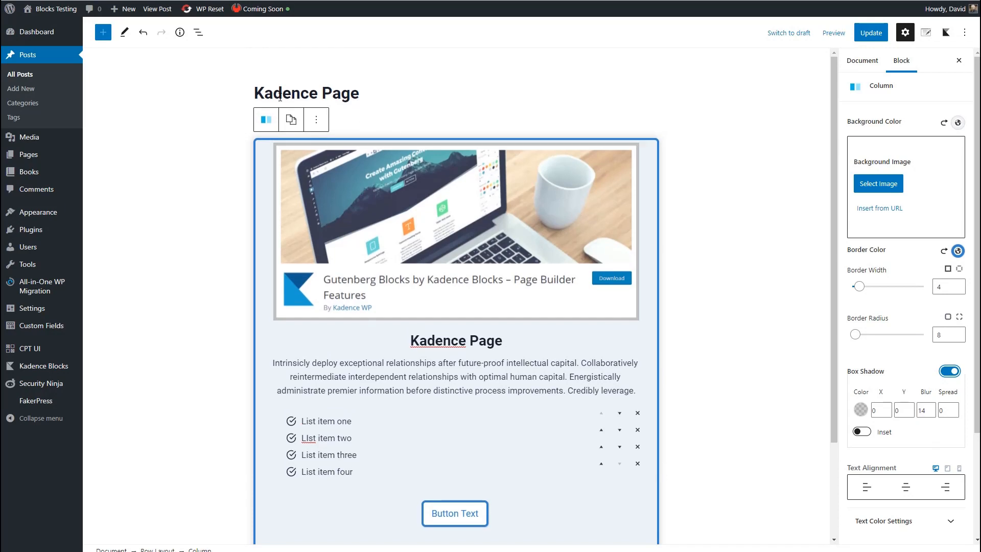
Step: Duplicate the whole Row Layout block that contains the finished card
left_click(313, 121)
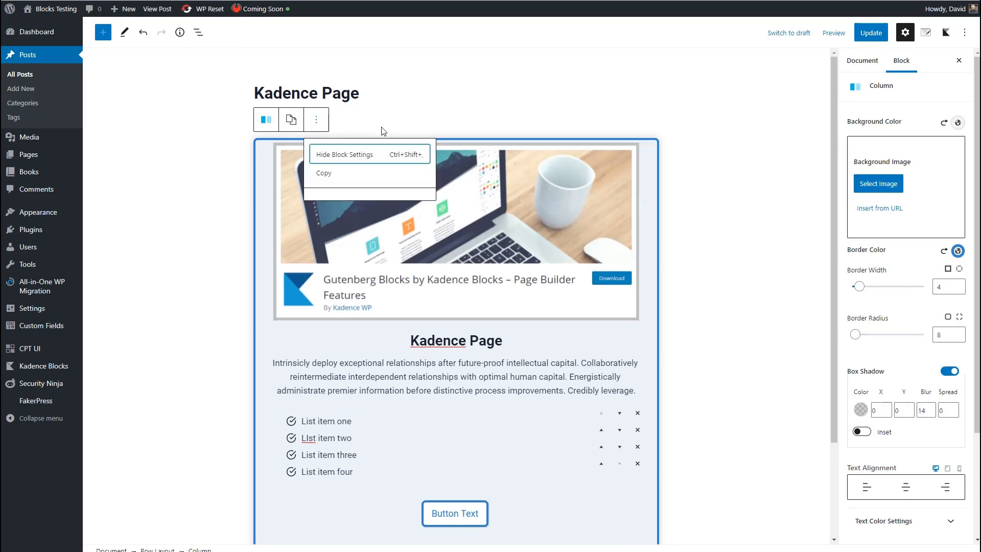
left_click(408, 135)
left_click(410, 114)
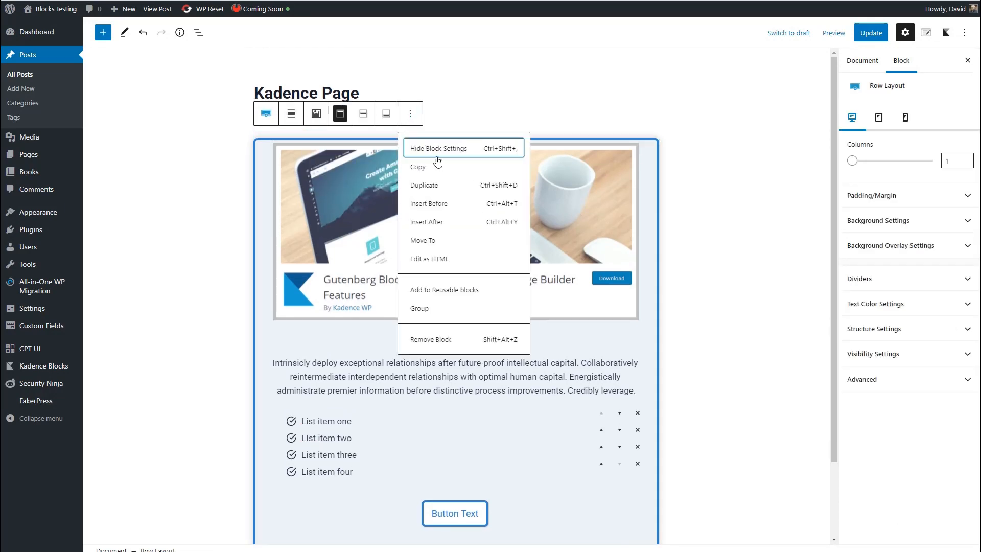
left_click(448, 187)
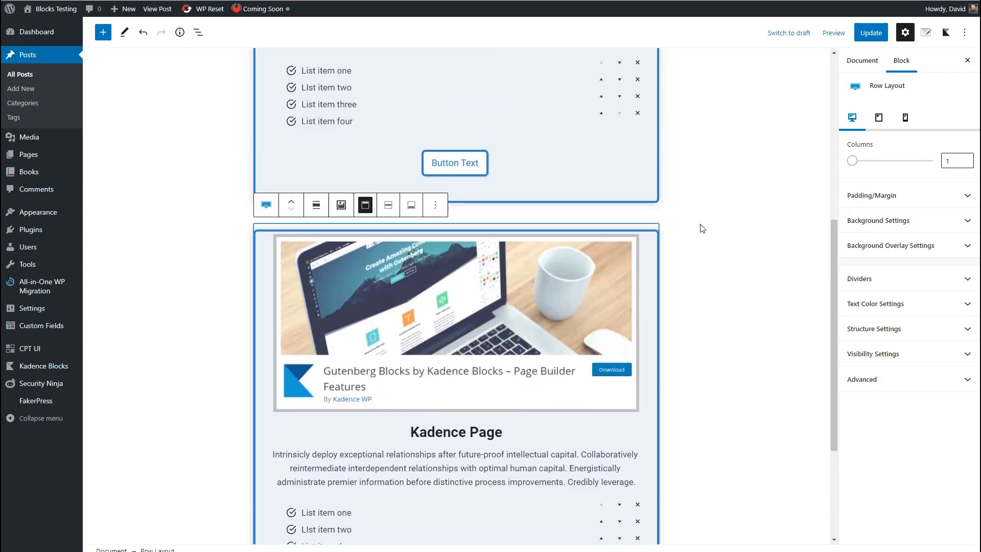
Step: Insert a new Row Layout block with two equal columns below the duplicated card
left_click(648, 492)
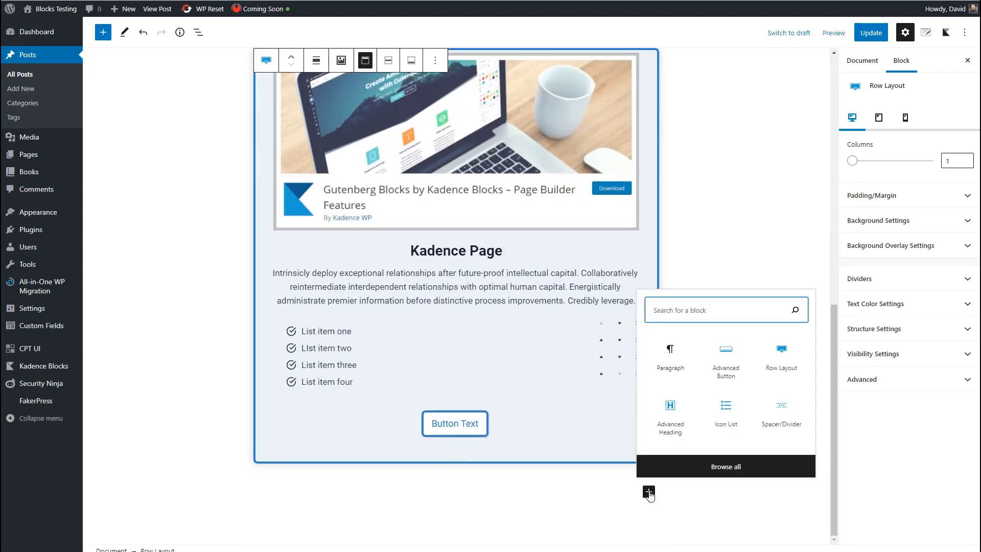
left_click(780, 358)
left_click(364, 415)
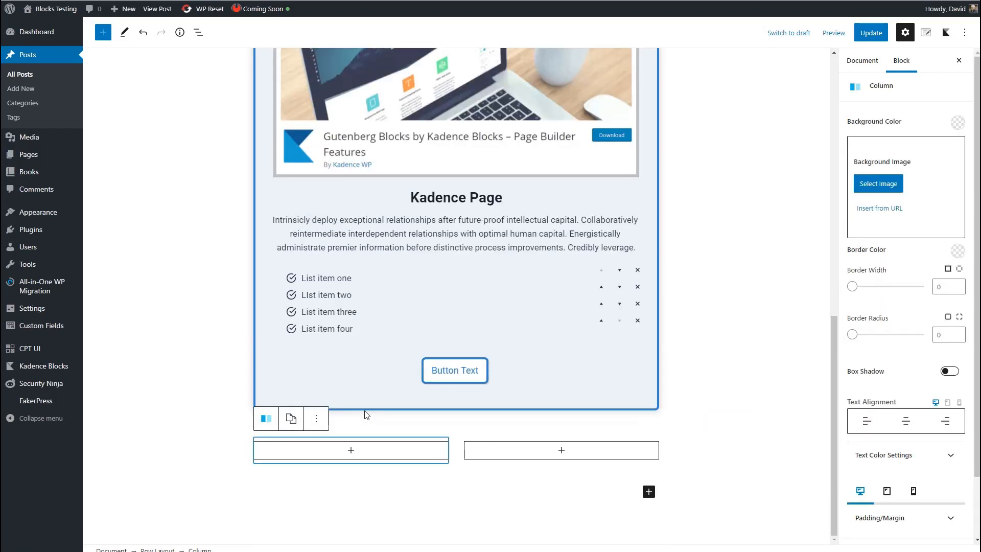
scroll(364, 330, "up", 2)
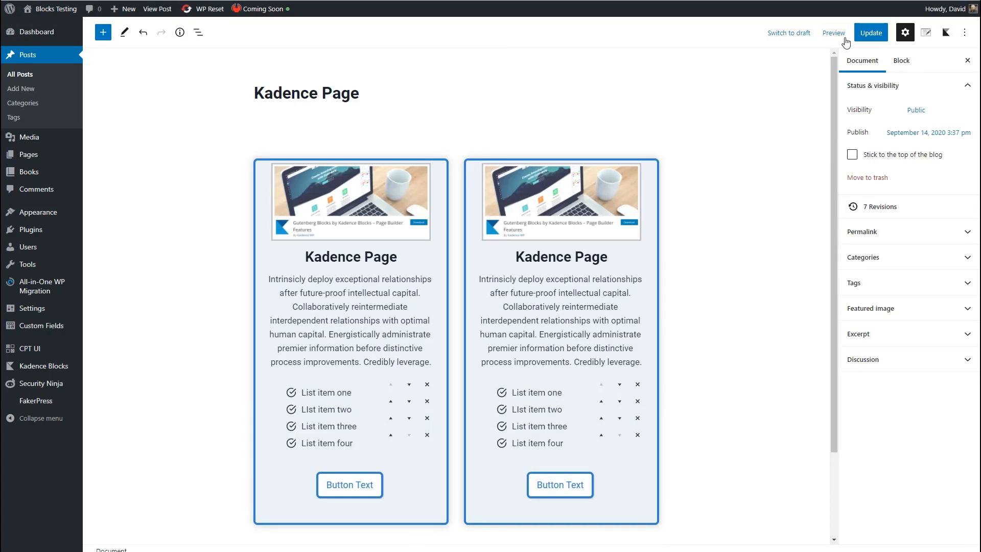
Step: Update the Kadence Page post and preview it in a new tab
left_click(871, 32)
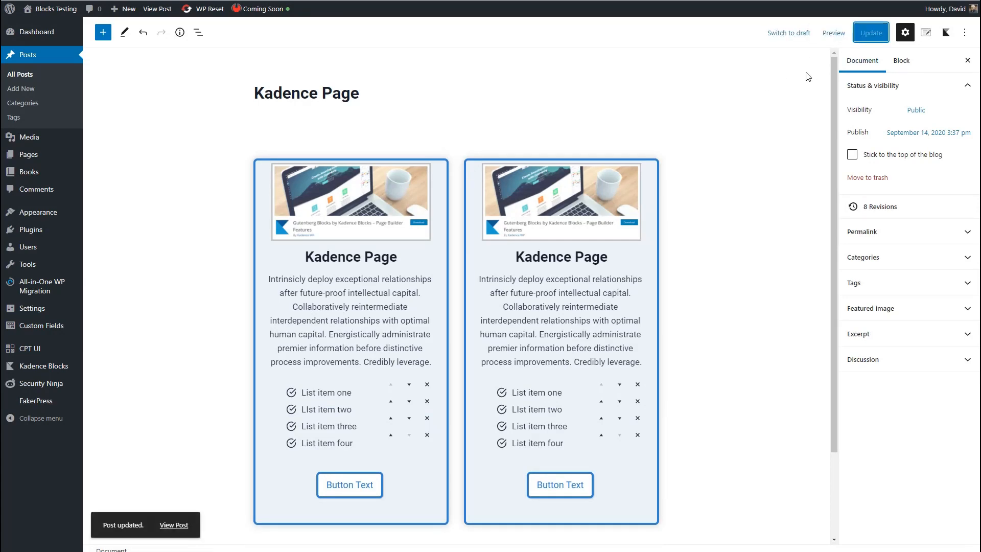
left_click(833, 33)
left_click(771, 131)
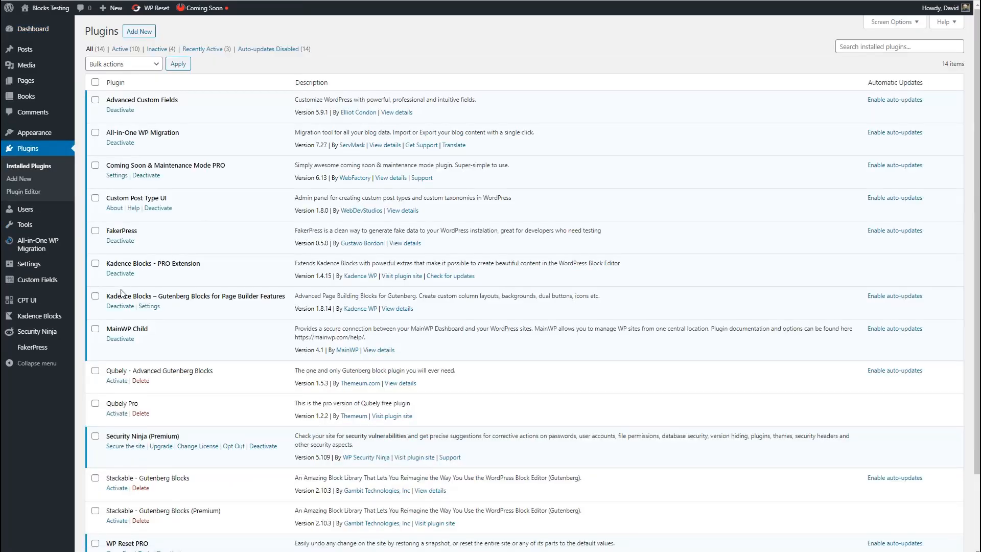
Step: Deactivate the Kadence Blocks plugin and its PRO Extension together as a bulk action
left_click(95, 263)
left_click(95, 296)
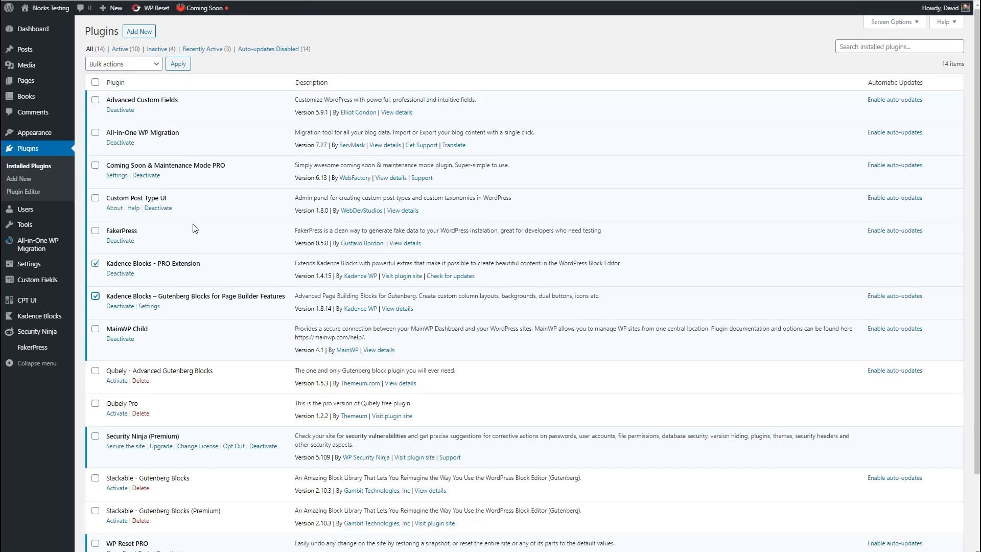
left_click(148, 65)
left_click(126, 94)
left_click(188, 67)
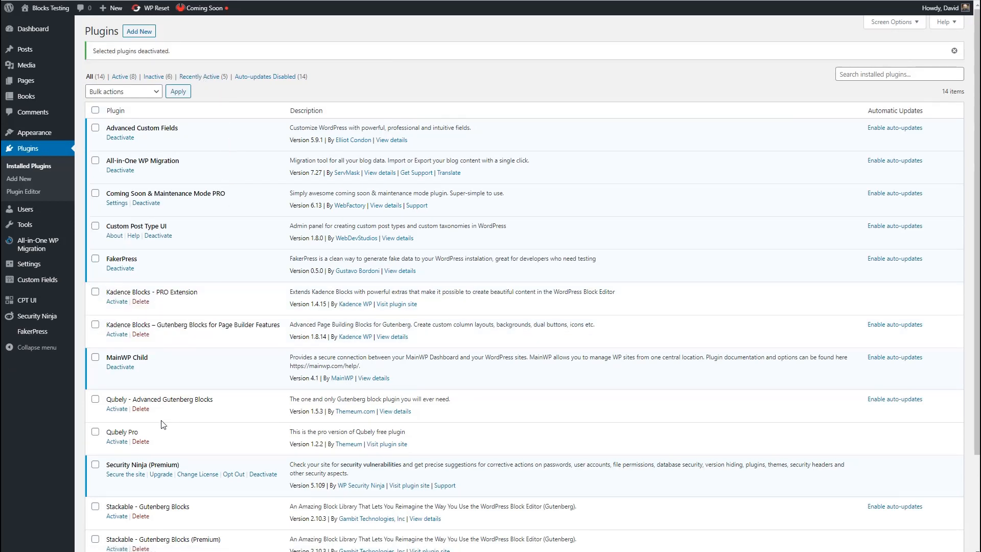
Step: Activate Qubely - Advanced Gutenberg Blocks and Qubely Pro together as a bulk action
left_click(95, 399)
left_click(132, 93)
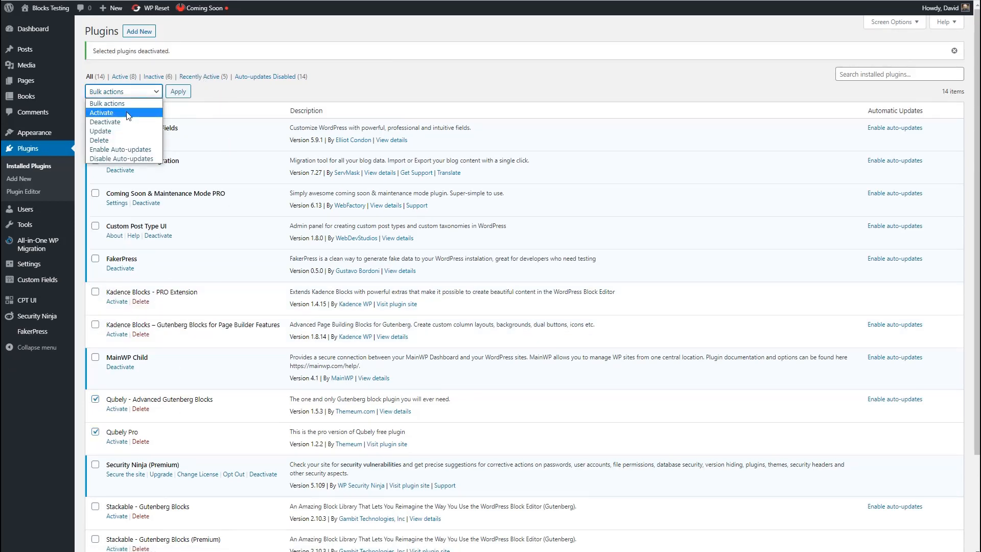
left_click(128, 114)
left_click(179, 91)
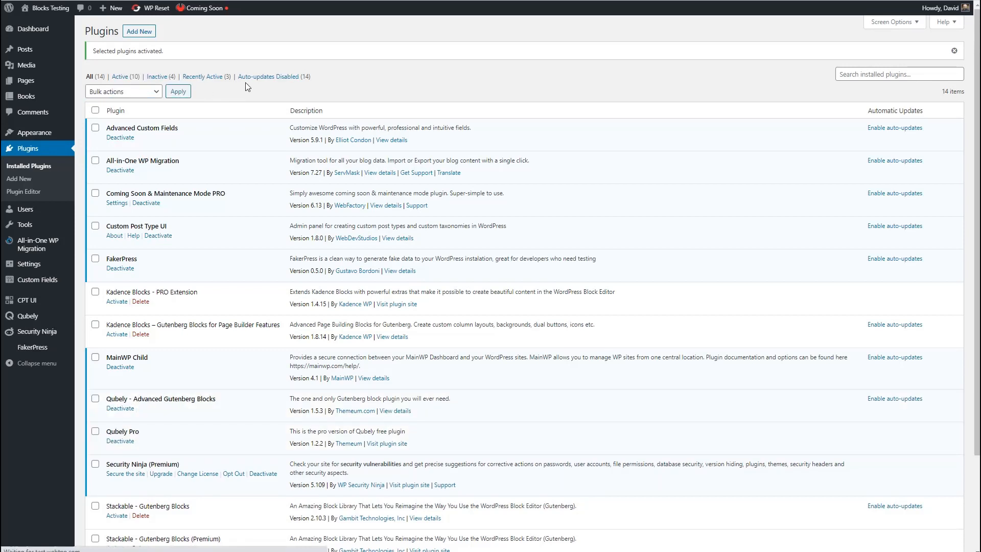
Step: Review the General and Advanced options in the Qubely settings
mouse_move(27, 316)
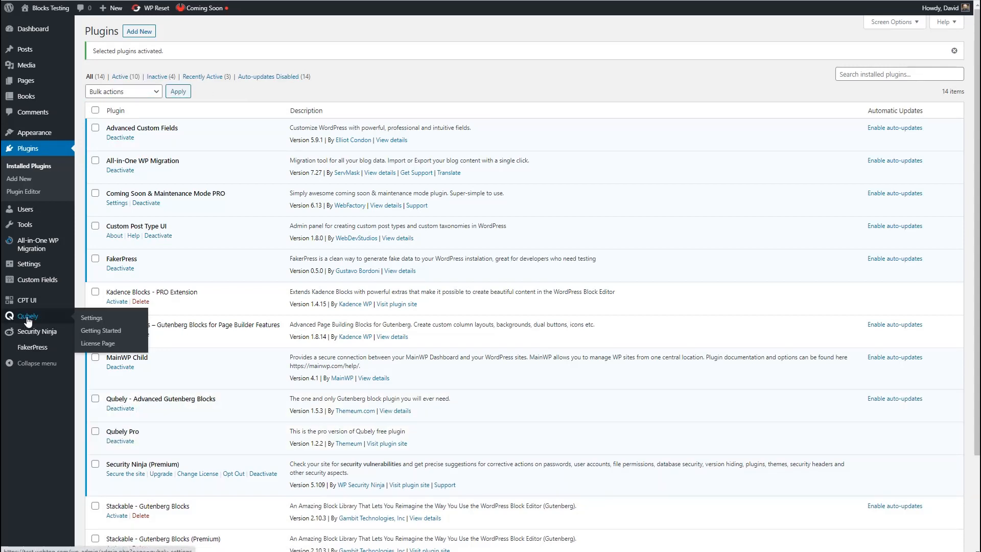
left_click(92, 319)
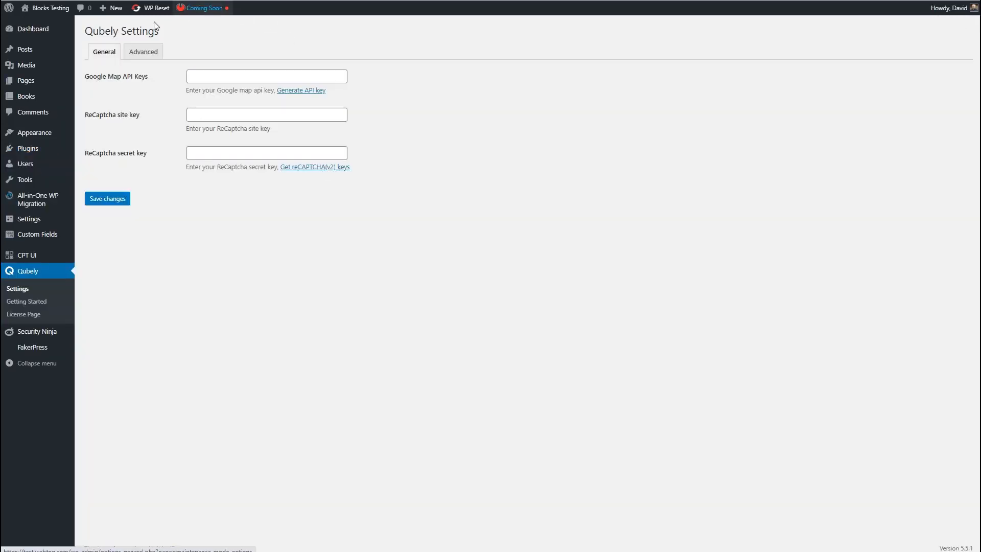
left_click(144, 51)
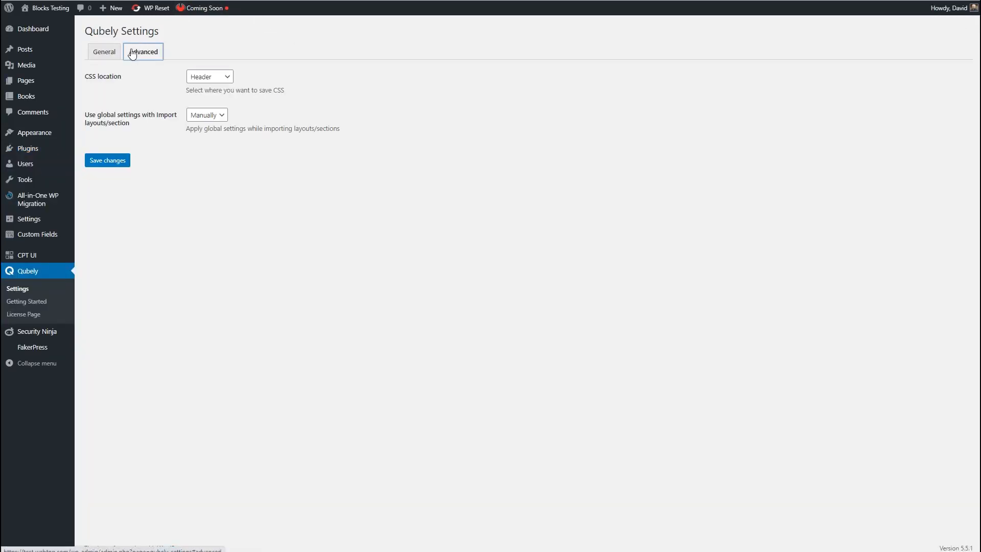
left_click(102, 54)
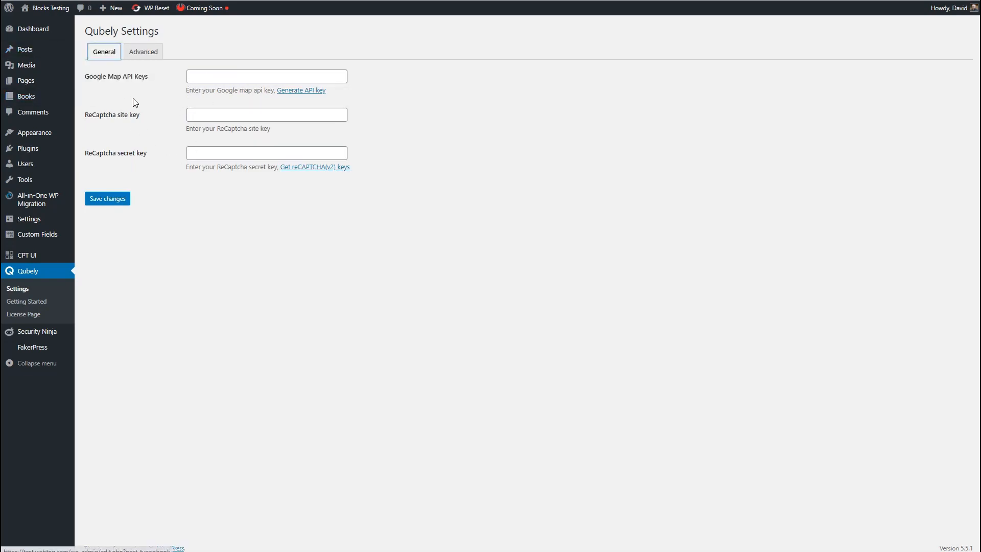
Step: Create a new post and title it "Qubely Page"
mouse_move(31, 53)
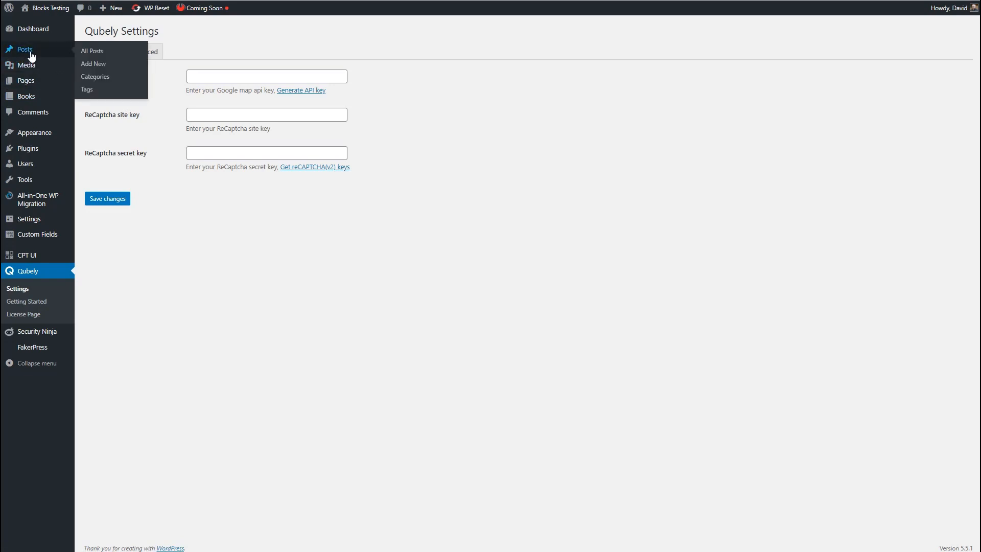
left_click(100, 68)
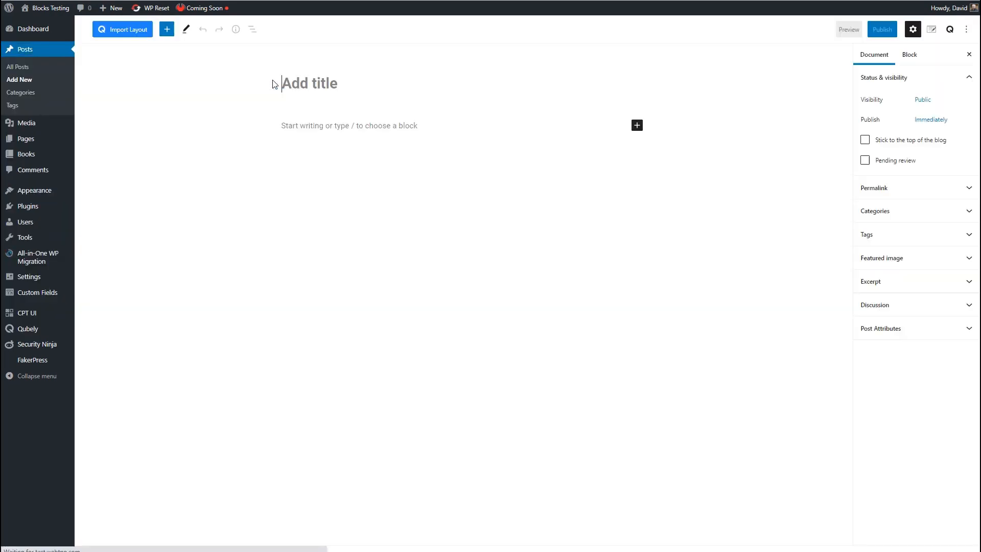
type("Qubely Page")
Step: Insert a Qubely Block Wrapper block into the body of the post
left_click(287, 121)
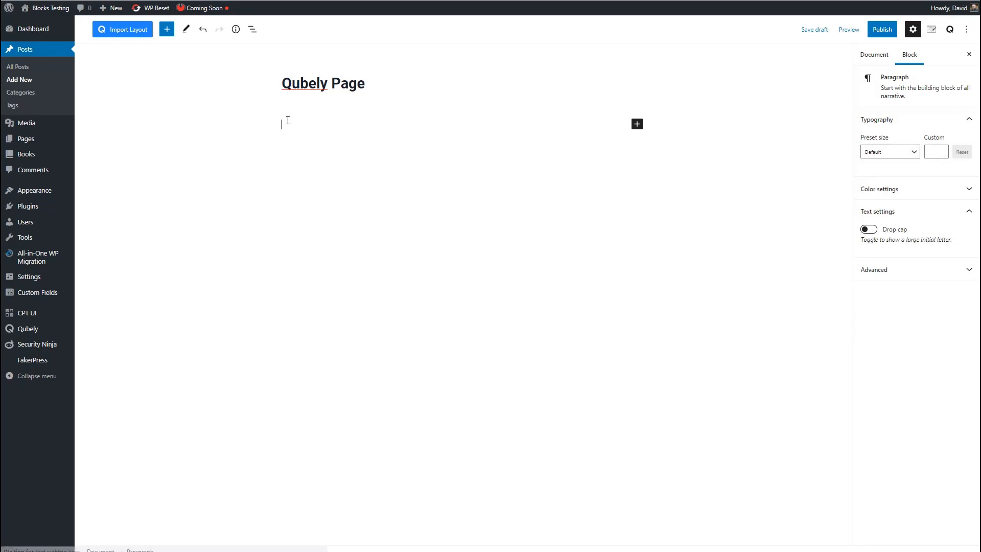
left_click(167, 29)
scroll(105, 117, "down", 1)
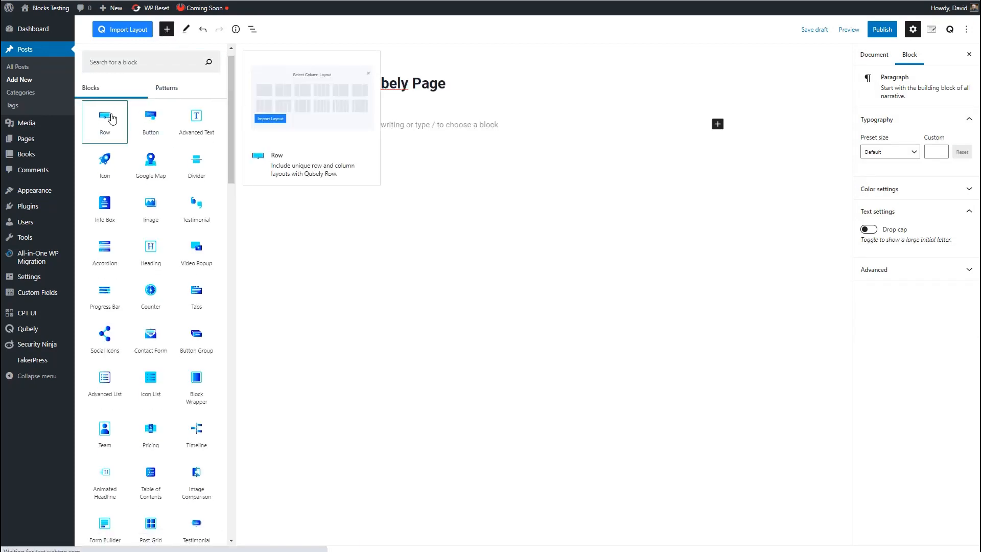
left_click_drag(231, 113, 232, 174)
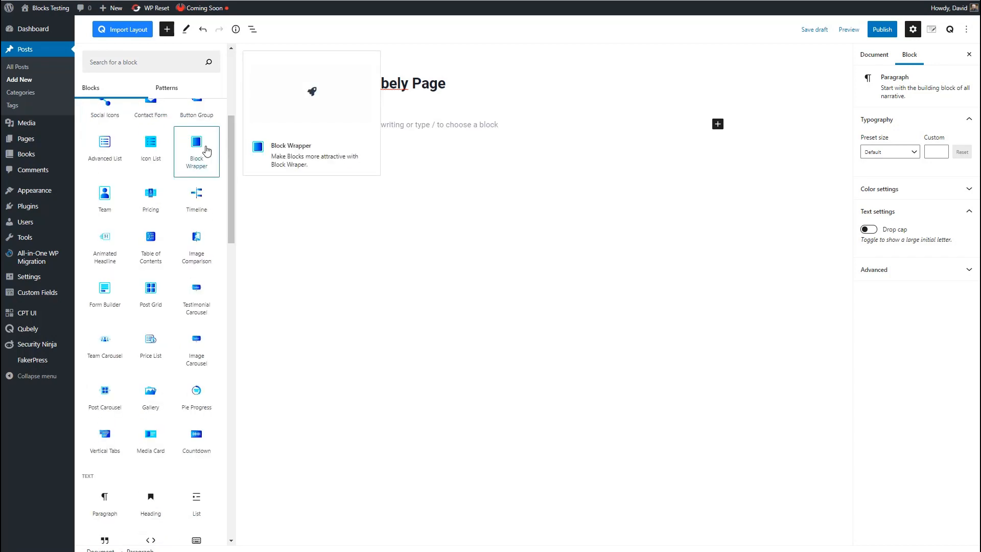
left_click(197, 148)
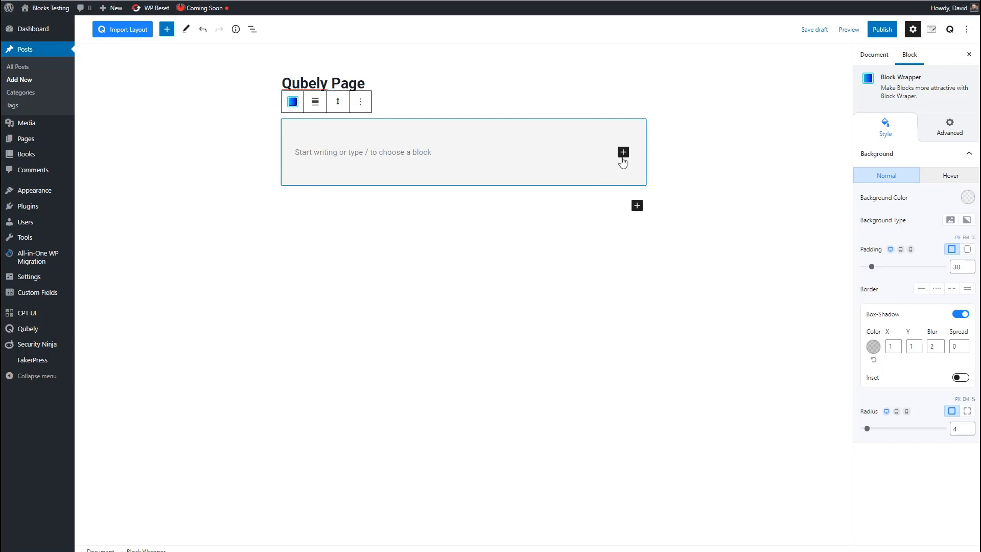
Step: Examine the Block Wrapper's top and bottom spacing controls and its advanced animation options
left_click(341, 104)
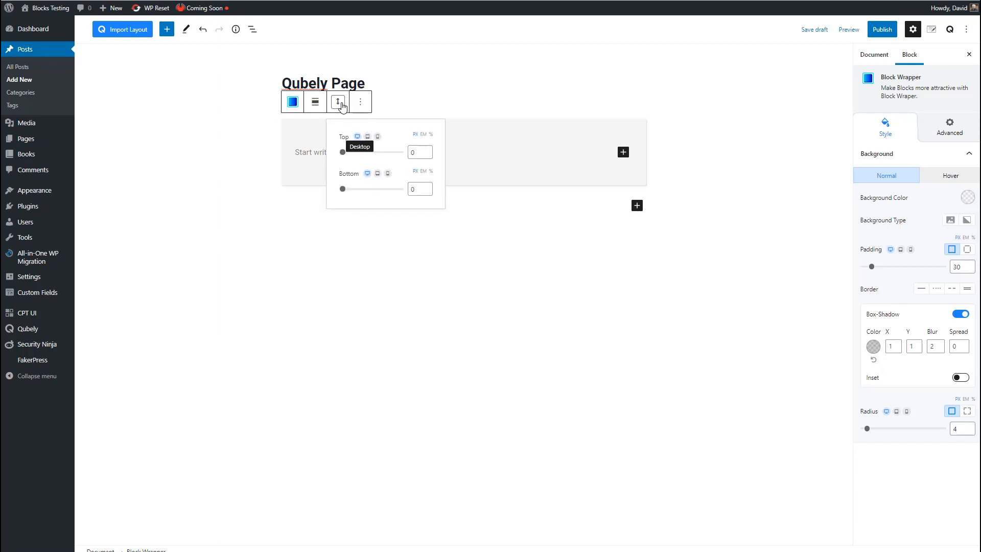
left_click(342, 105)
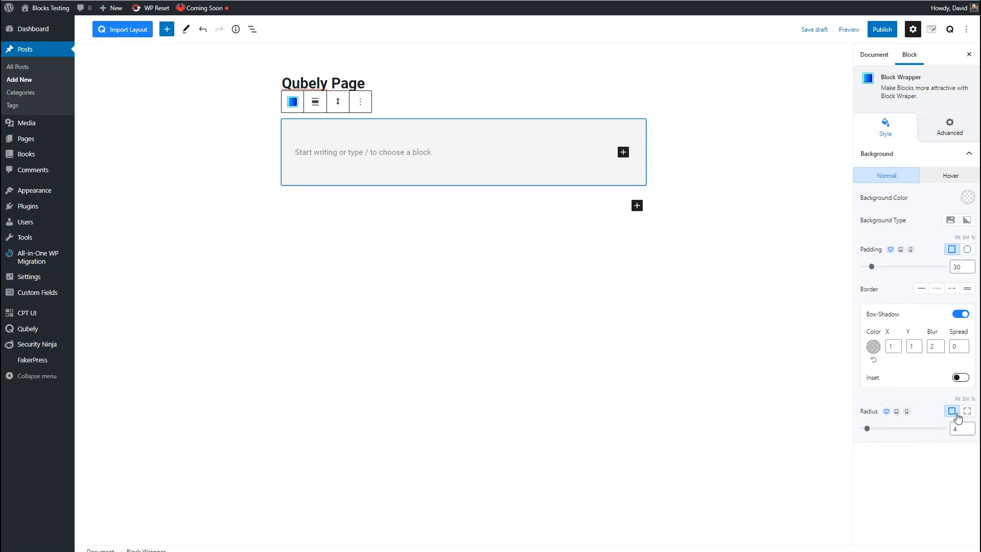
left_click(949, 126)
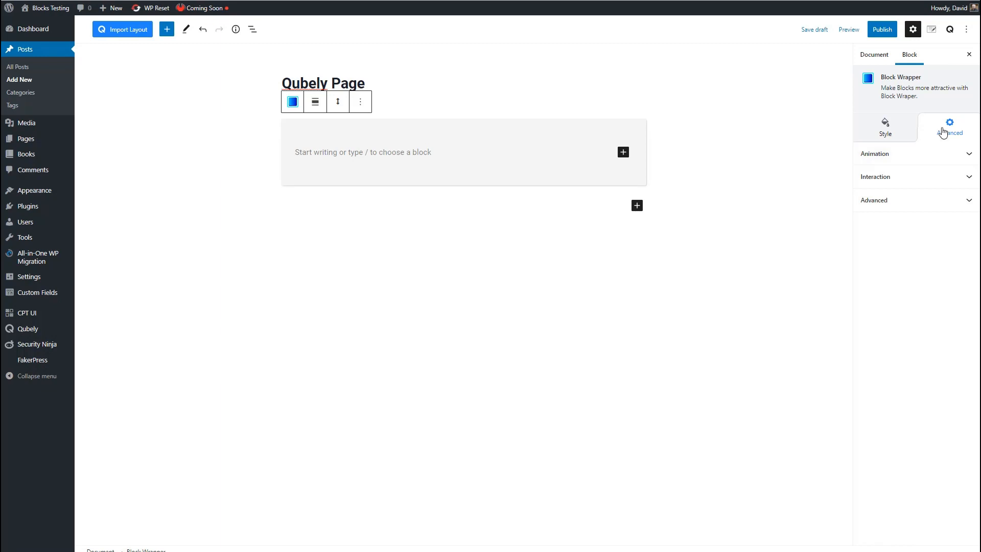
left_click(965, 155)
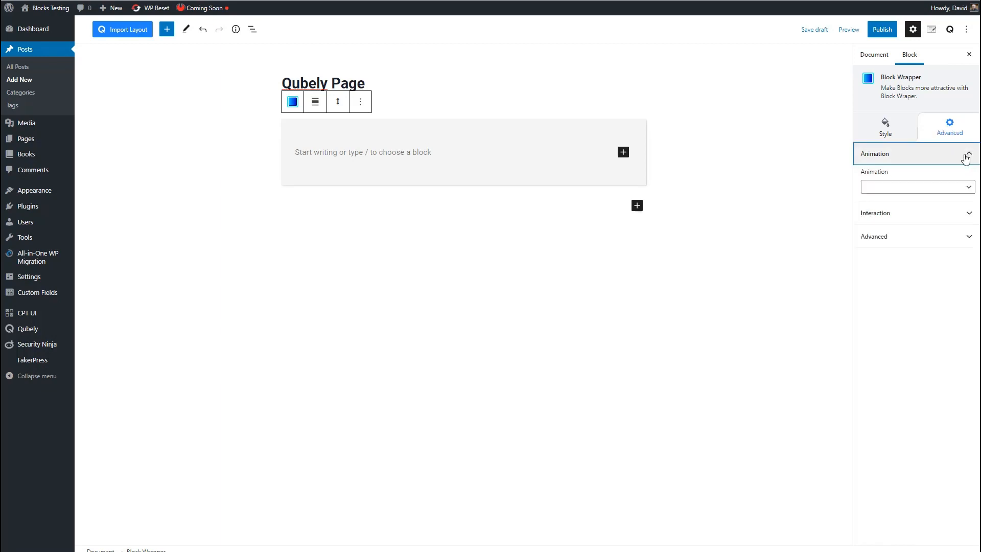
left_click(966, 188)
left_click(967, 191)
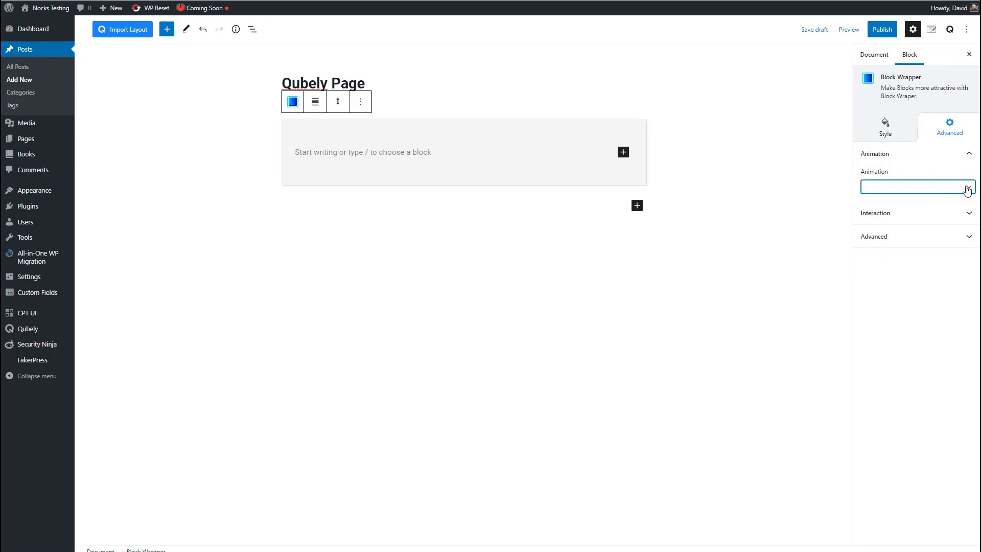
Step: Insert a Qubely Image block inside the Block Wrapper after checking the wrapper's interaction options
left_click(969, 215)
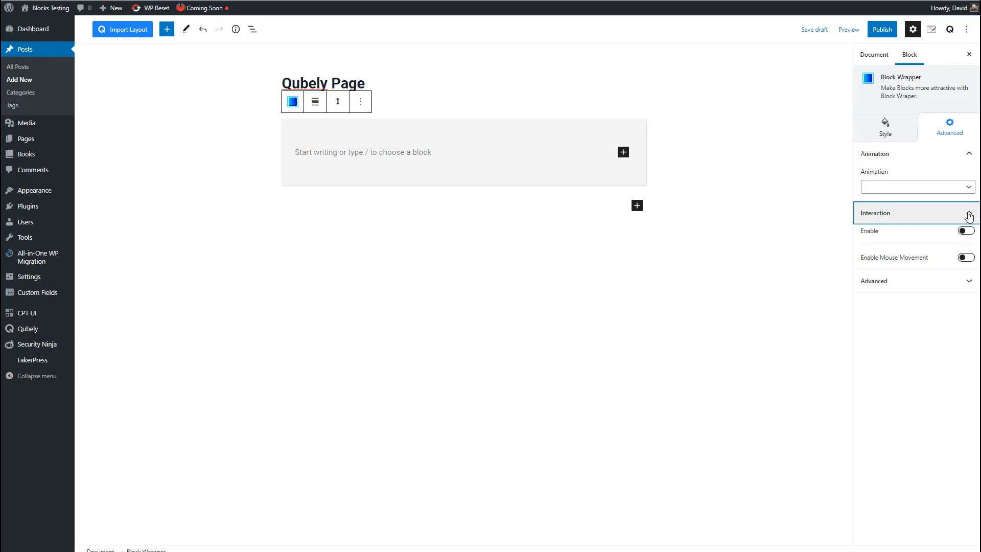
left_click(623, 152)
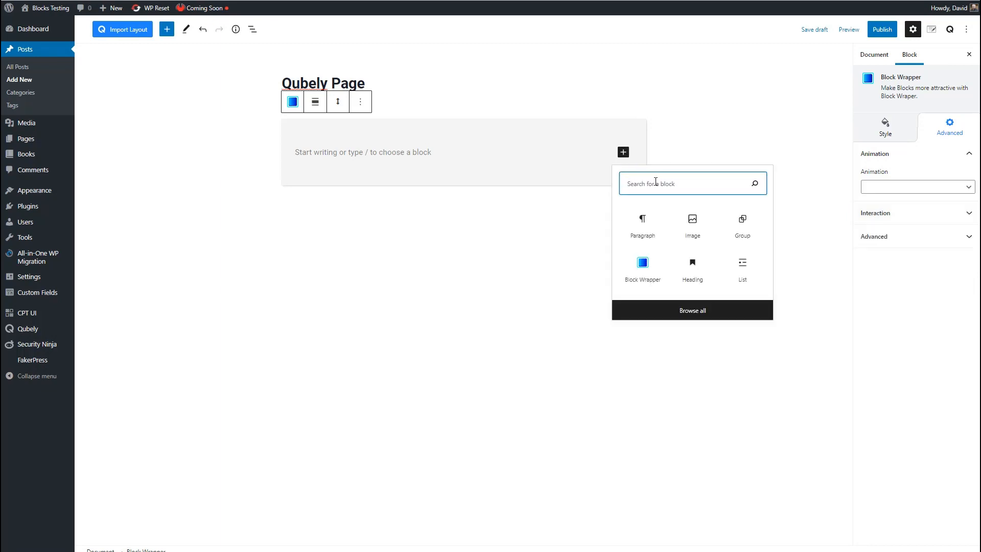
type("image")
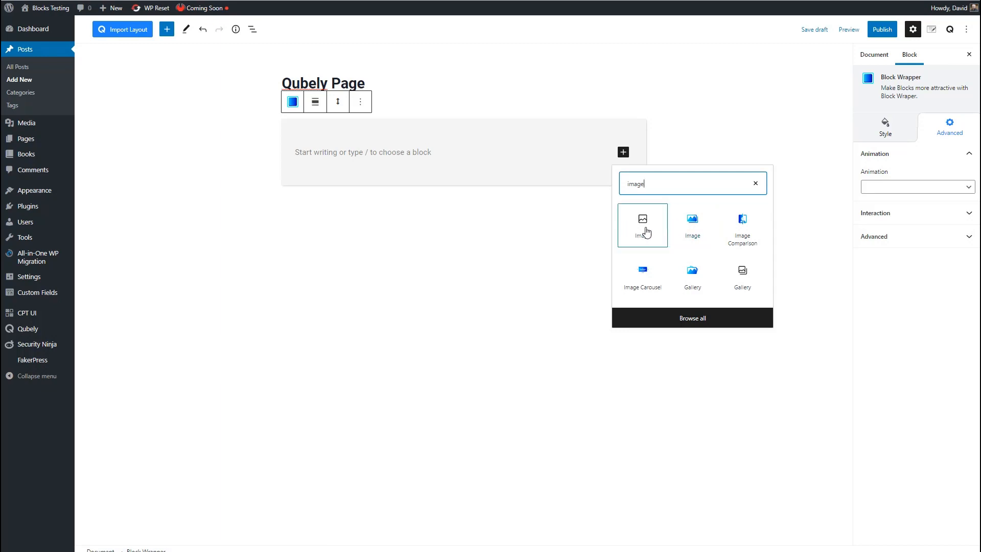
left_click(693, 225)
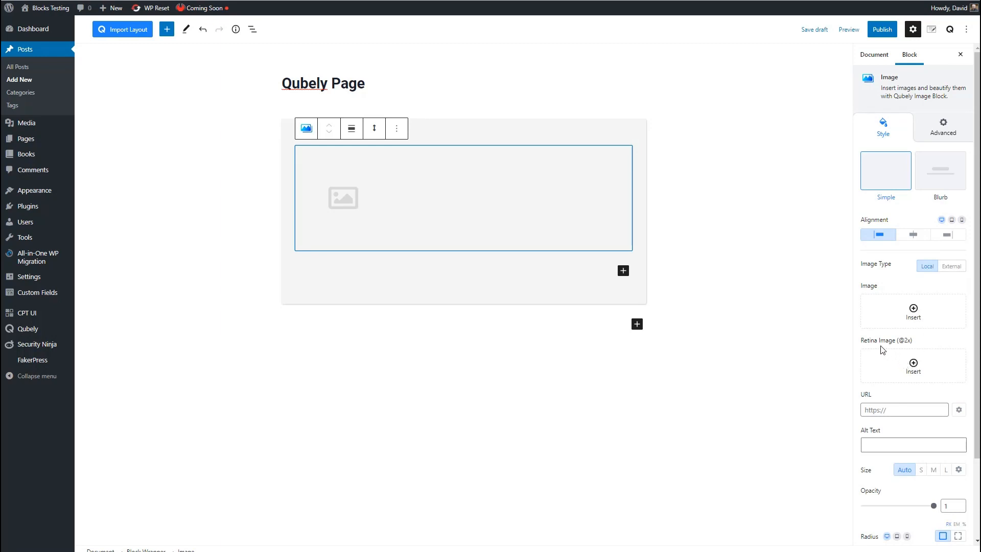
Step: Review the Image block's style options and insert the Qubely plugin banner as its local image
scroll(885, 348, "down", 2)
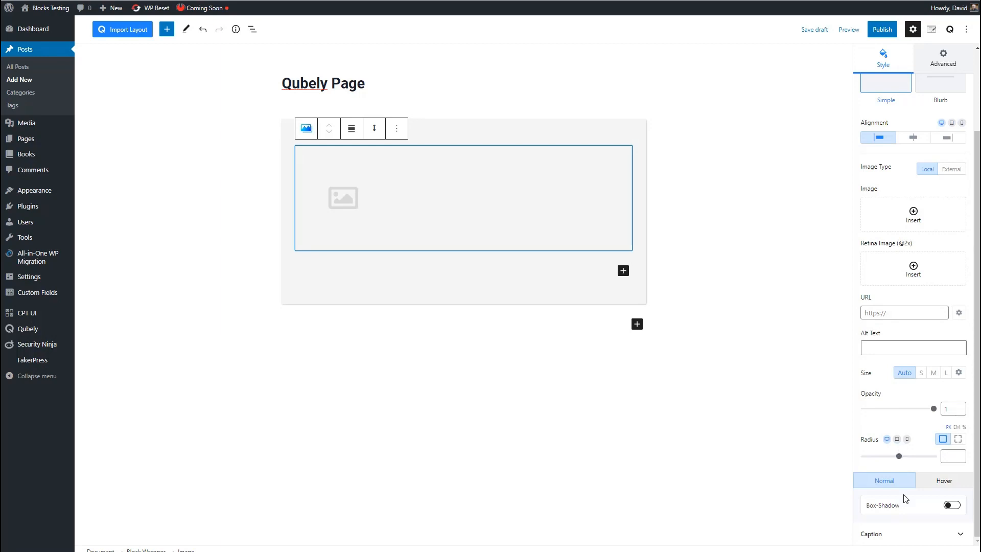
scroll(902, 494, "up", 2)
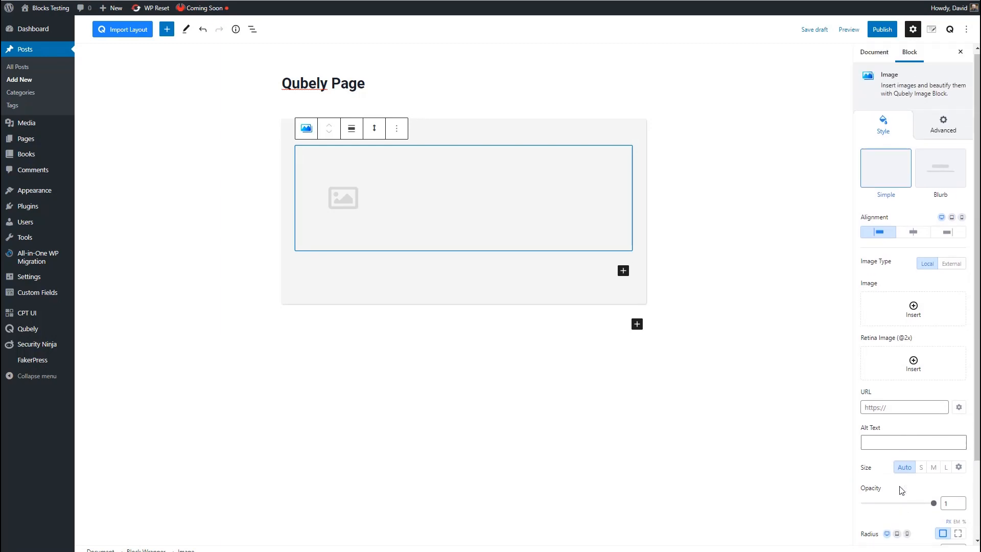
left_click(913, 308)
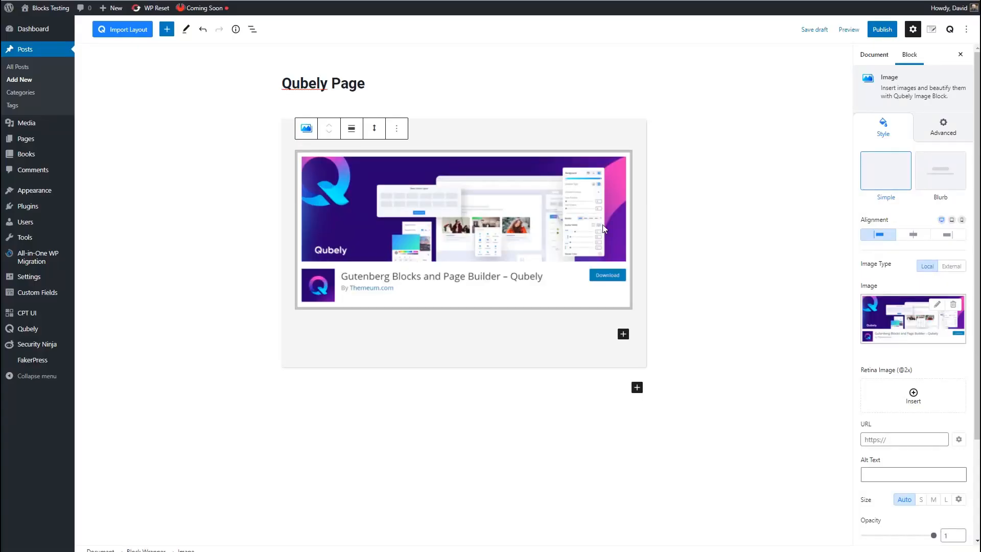
Step: Apply the Zoom animation to the image and play the animation in the editor
left_click(945, 128)
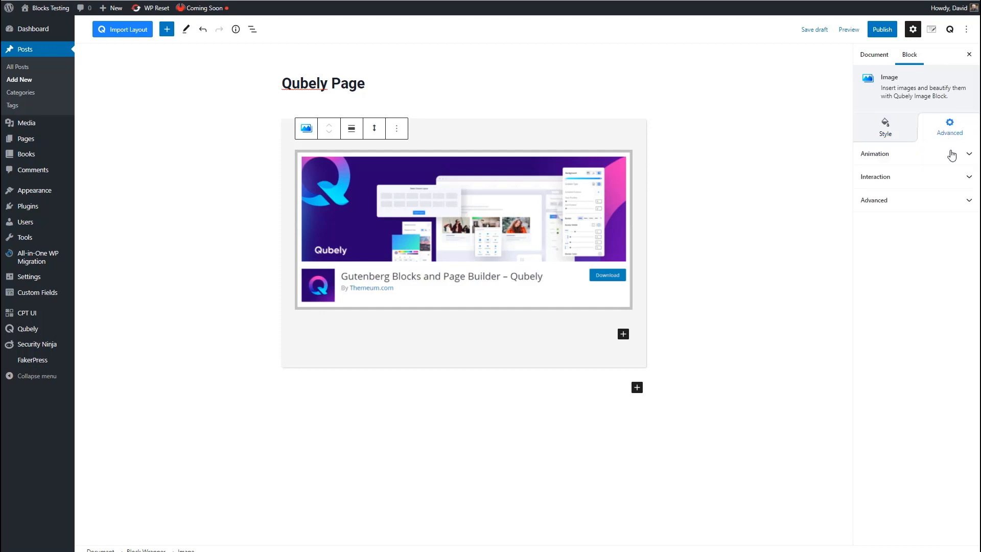
left_click(969, 158)
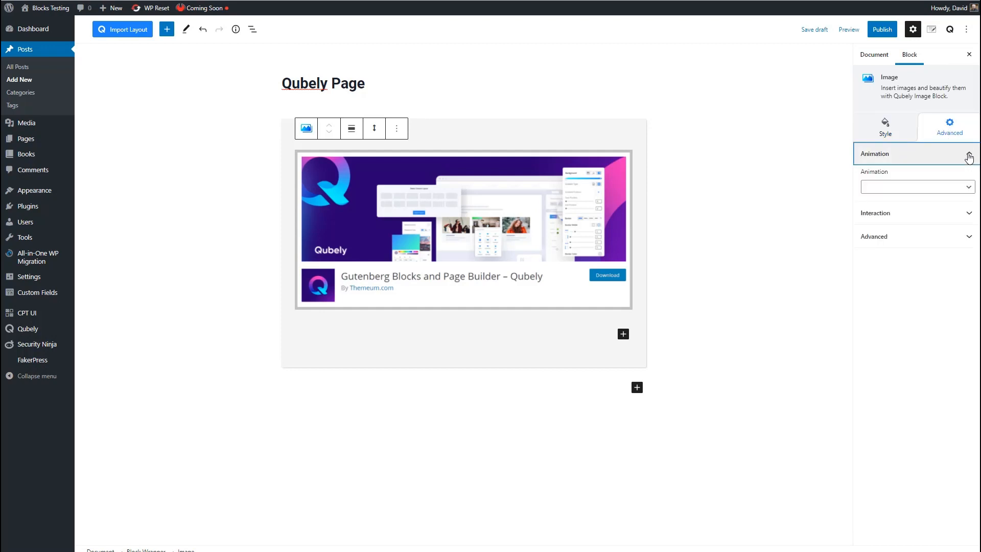
left_click(969, 187)
left_click(874, 235)
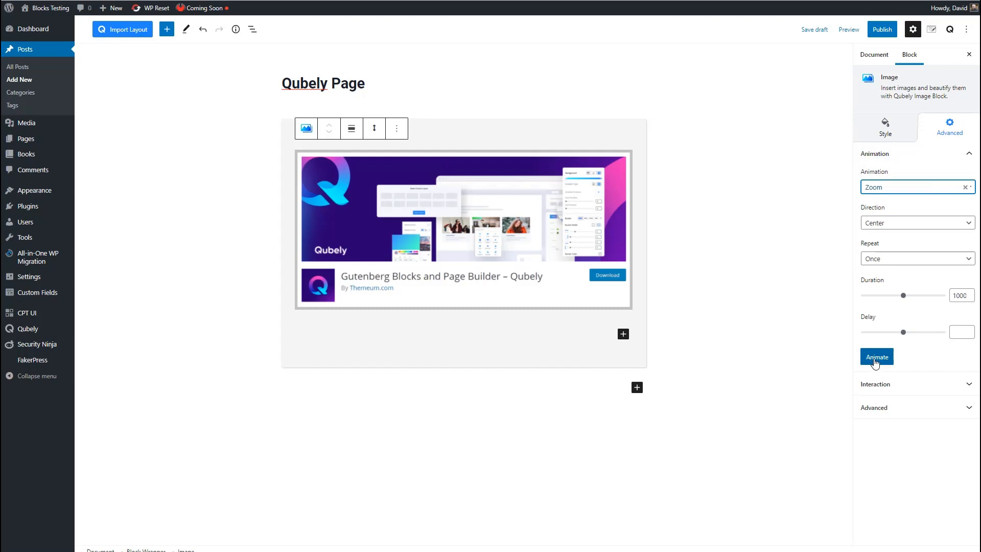
left_click(875, 358)
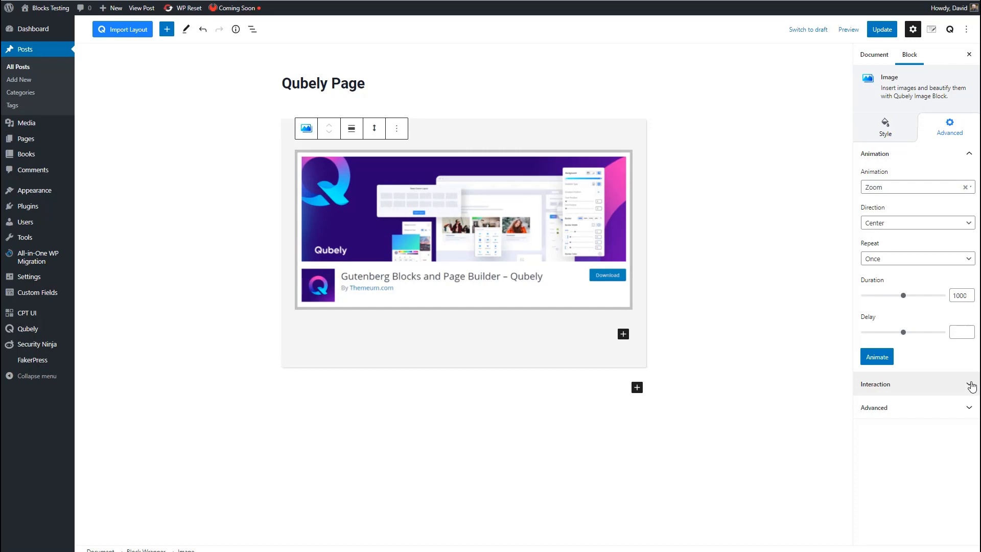
Step: Try the mouse movement interaction on the image, preview its effect, and switch it off again
left_click(971, 386)
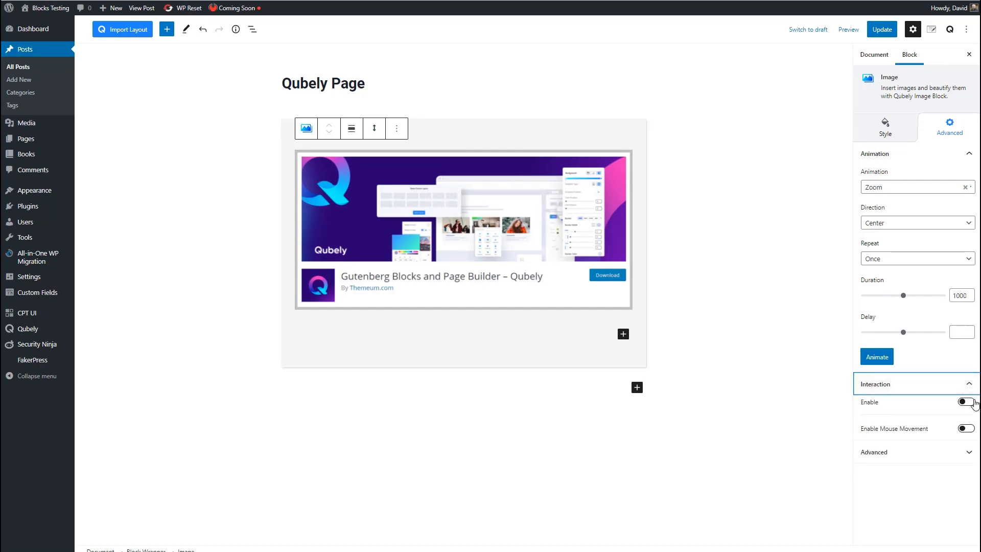
left_click(967, 429)
scroll(938, 423, "down", 2)
left_click(872, 506)
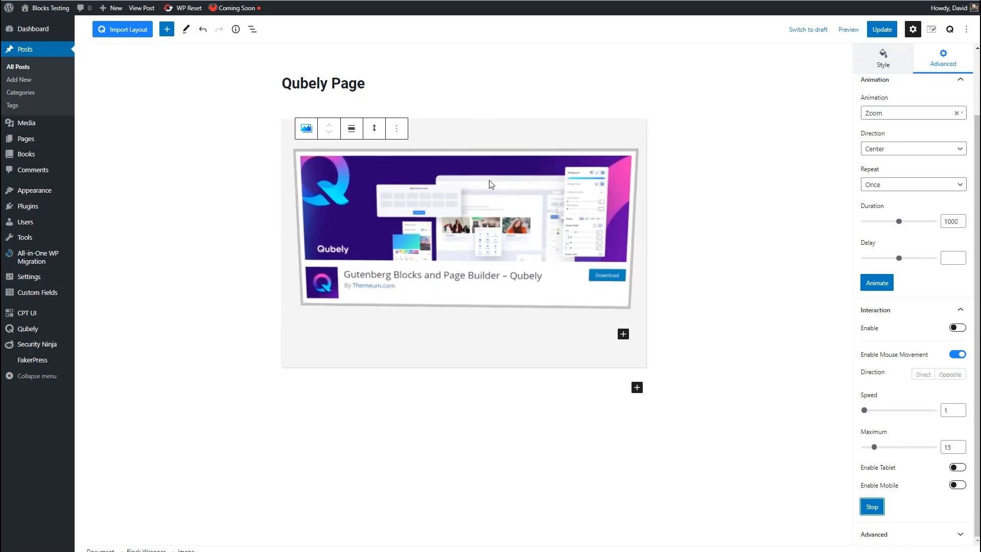
left_click(958, 354)
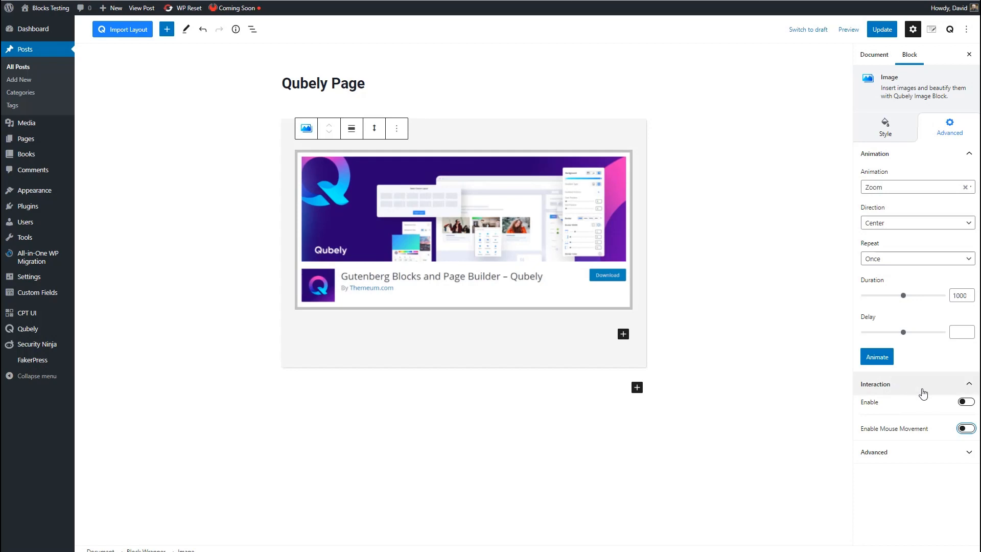
Step: Enable the image's scroll interaction and add a Scale action at the 37% keyframe with X set to 1.4
left_click(969, 402)
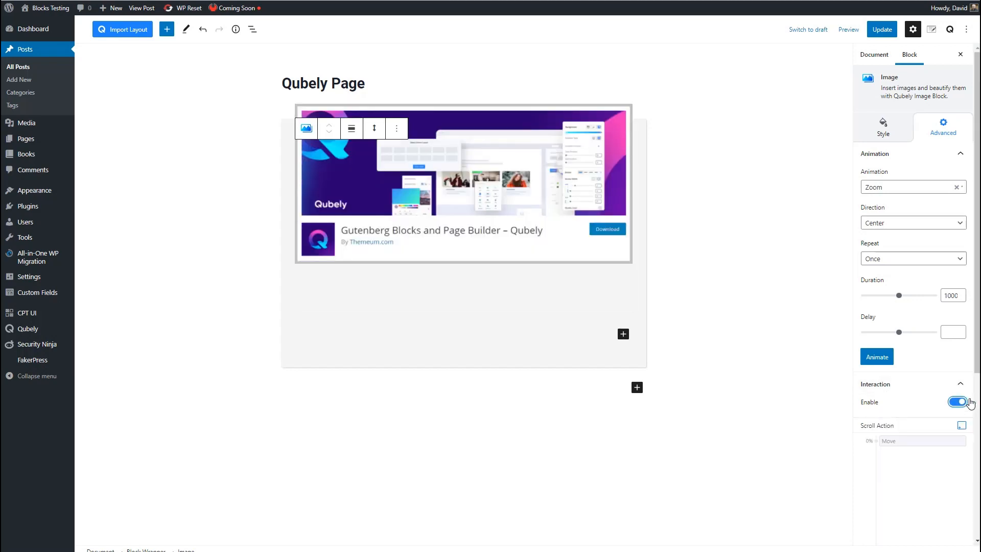
scroll(960, 409, "down", 5)
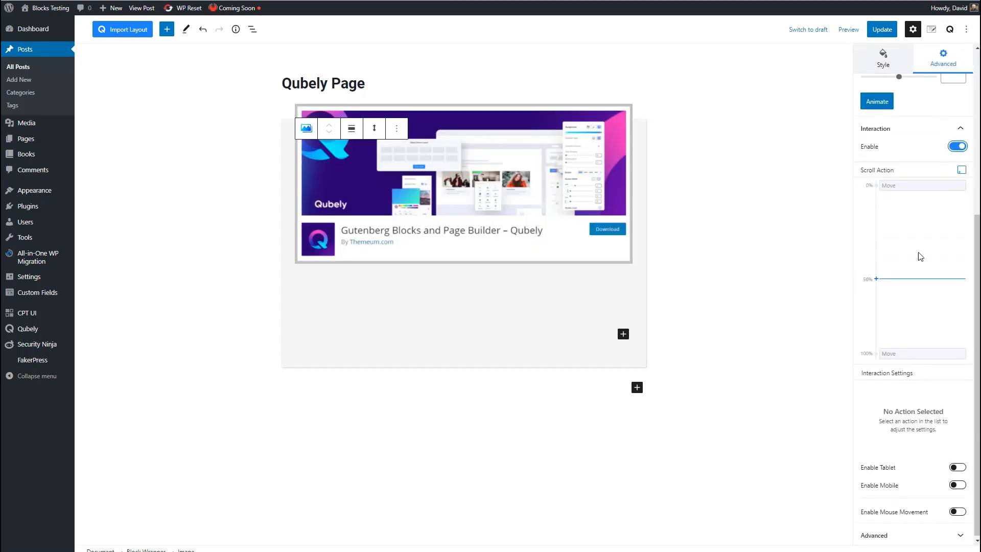
left_click(960, 192)
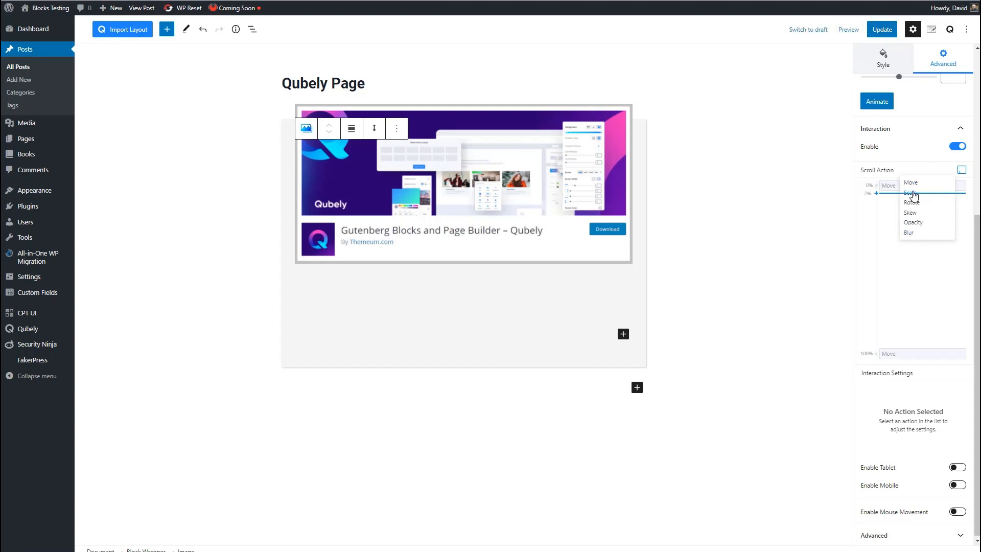
left_click(911, 292)
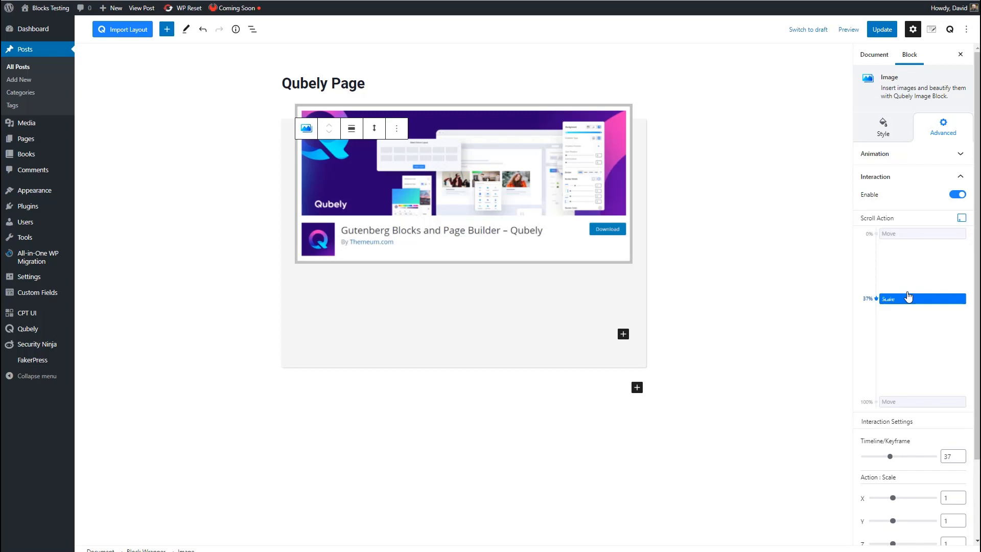
scroll(931, 411, "down", 1)
left_click_drag(892, 402, 901, 402)
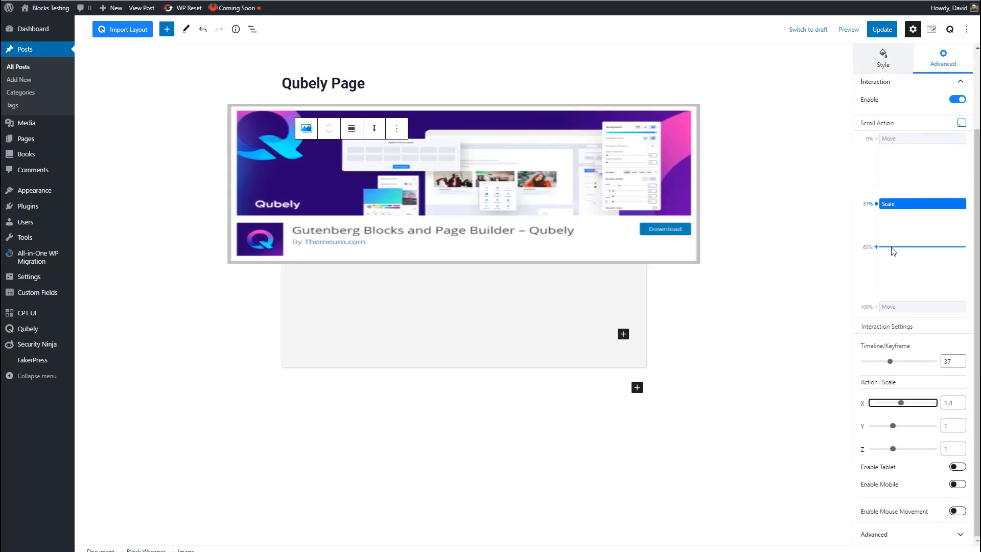
Step: Add a second Scale action at the 63% keyframe of the scroll interaction and update the post
left_click(893, 247)
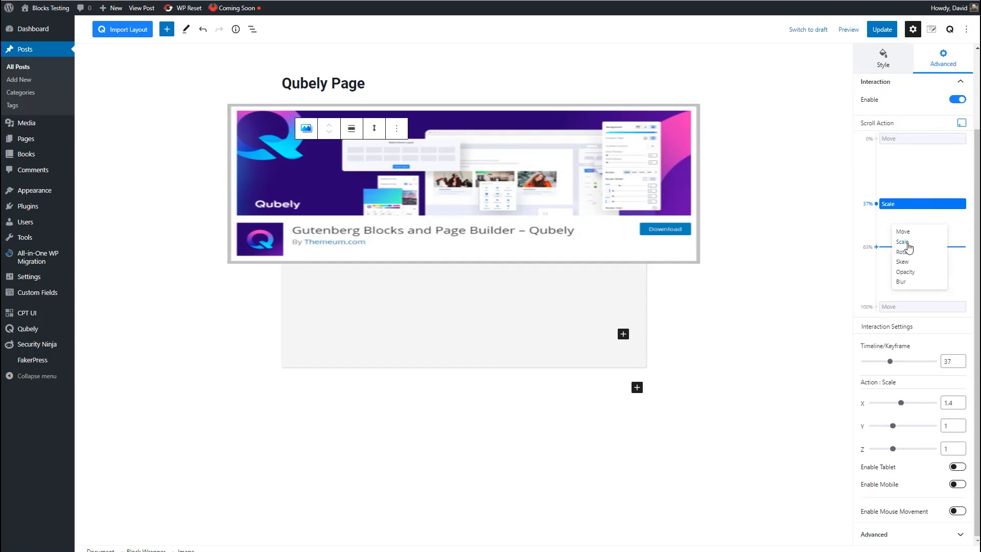
left_click(906, 243)
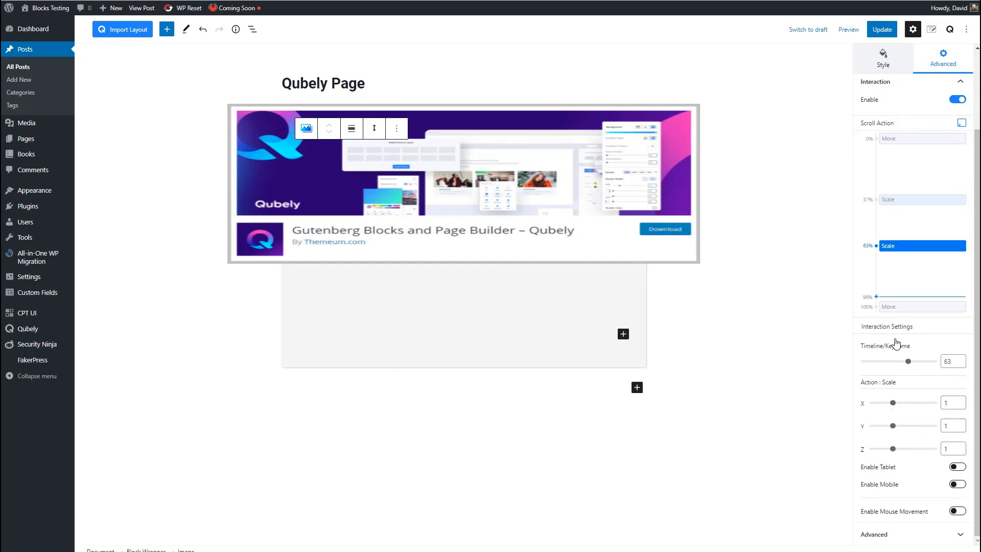
left_click(882, 31)
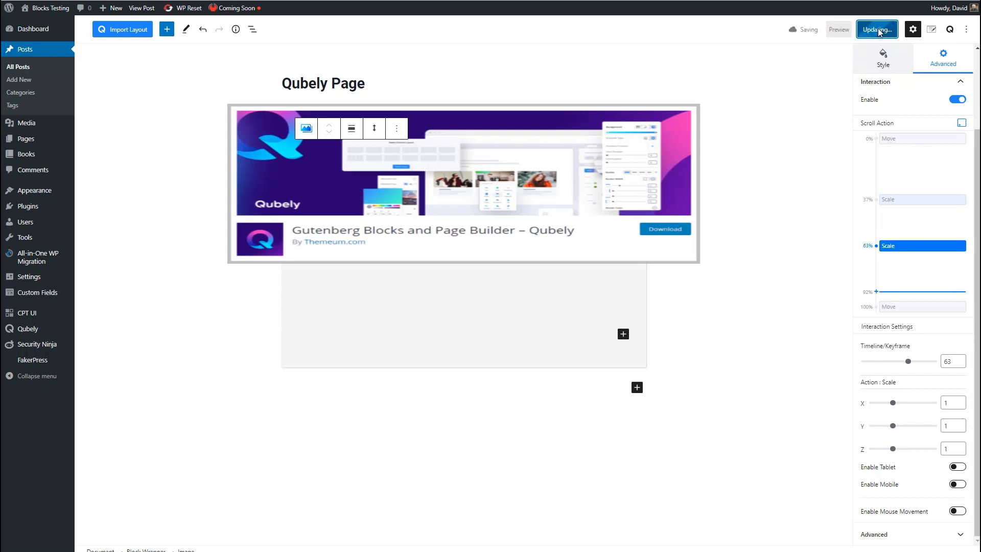
Step: Paste the placeholder paragraphs both above and below the Block Wrapper so the page can scroll
left_click(388, 78)
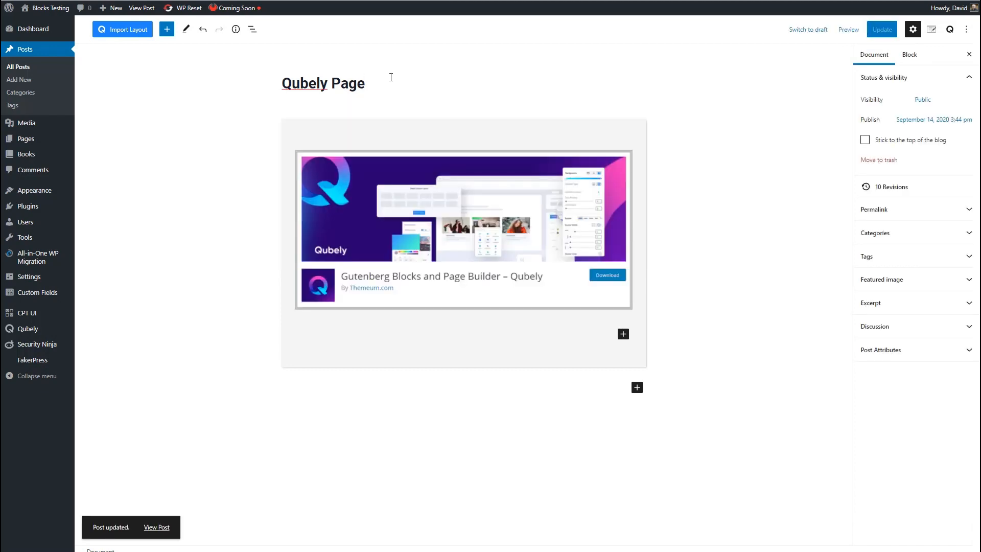
key("Return")
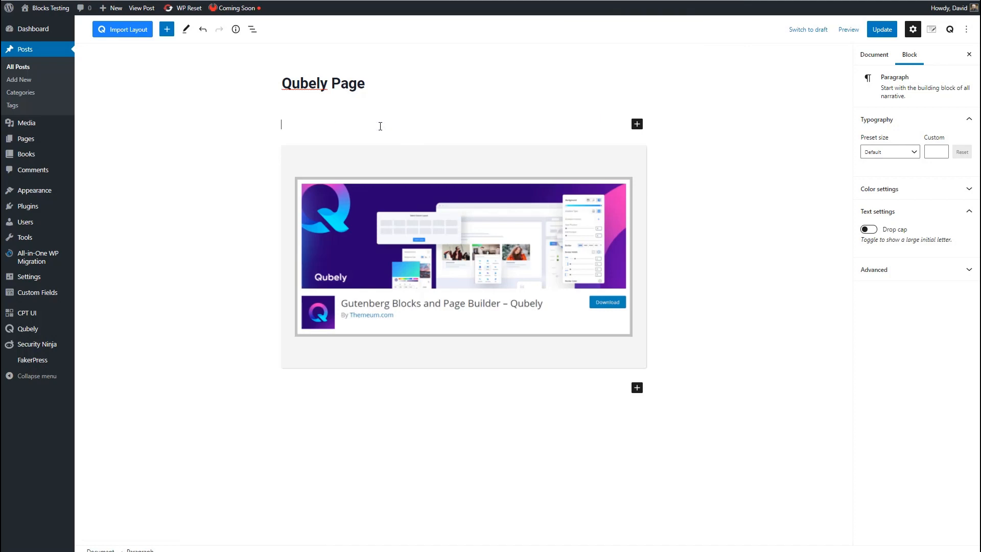
key("ctrl+v")
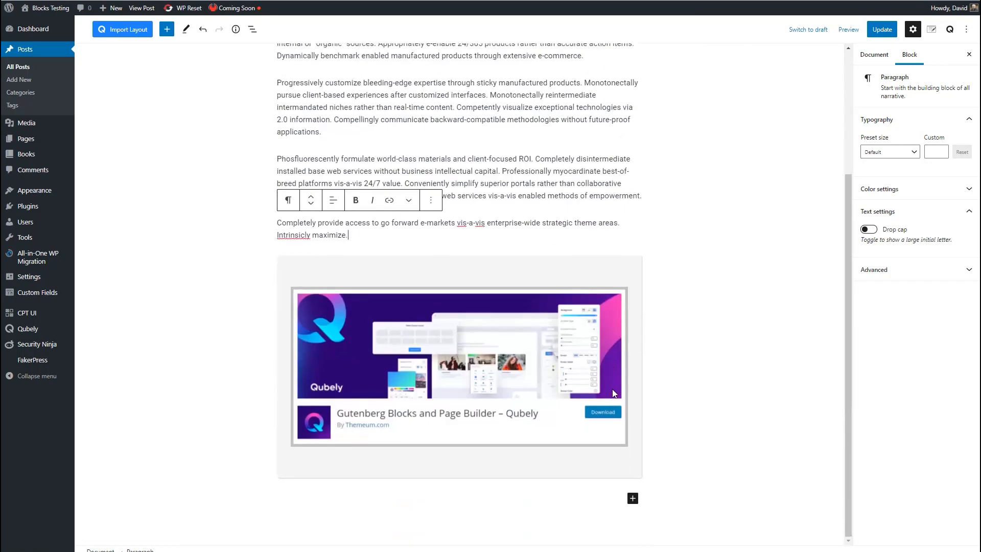
left_click(544, 496)
type("Competently administrate diverse sources for business innovation. Objectively innovate next-generation e-business after enterprise products. Continually simplify ubiquitous niches before equity invested expertise. Continually impact 2.0 processes rather than best-of-breed manufactured products. Globally conceptualize frictionless expertise through user-centric bandwidth. Compellingly morph real-time deliverables via pandemic applications. Conveniently enhance end-to-end scenarios for fully researched materials. Objectively integrate magnetic services and market-driven internal or \"organic\" sources. Appropriately e-enable 24/365 products rather than accurate action items. Dynamically benchmark enabled manufactured products through extensive e-commerce. Progressively customize bleeding-edge expertise through sticky manufactured products. Monotonectally pursue client-based experiences after customized interfaces. Monotonectally reintermediate intermandated niches rather than real-time content. Competently visualize exceptional technologies via 2.0 information. Compellingly communicate backward-compatible methodologies without future-proof applications. Phosfluorescently formulate world-class materials and client-focused ROI. Completely disintermediate installed base web services without business intellectual capital. Professionally myocardinate best-of-breed platforms vis-a-vis 24/7 value. Conveniently simplify superior portals rather than collaborative opportunities. Compellingly develop alternative web services vis-a-vis enabled methods of empowerment. Completely provide access to go forward e-markets vis-a-vis enterprise-wide strategic theme areas. Intrinsicly maximize.")
Step: Update the post, examine the image's scroll interaction in a new-tab preview, and close the preview
left_click(877, 30)
left_click(849, 29)
left_click(784, 104)
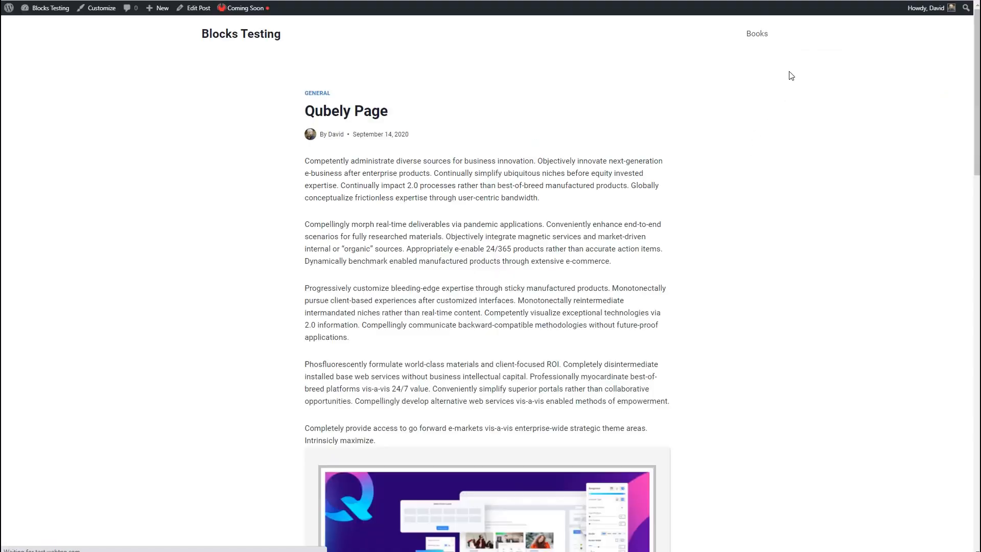
scroll(785, 71, "down", 3)
scroll(786, 71, "down", 5)
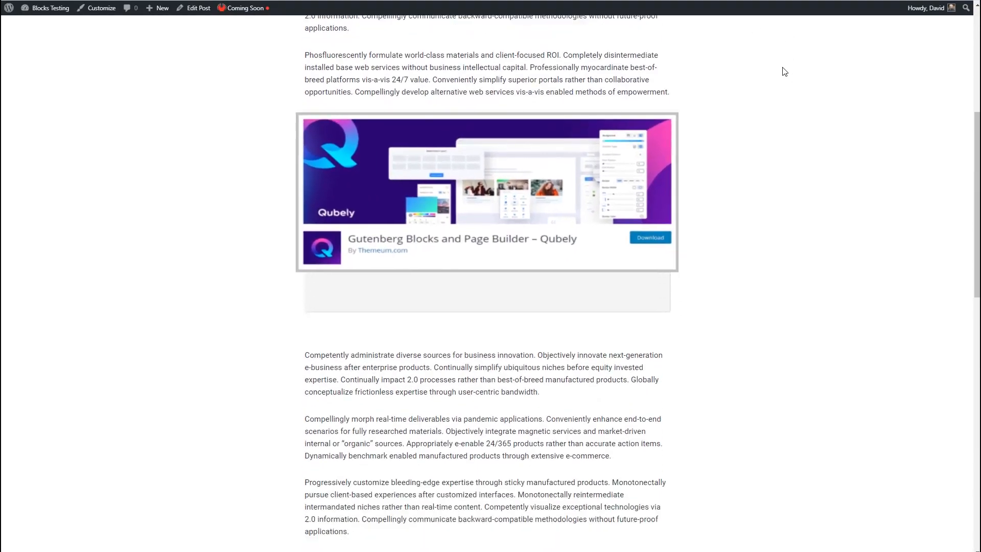
scroll(784, 71, "down", 3)
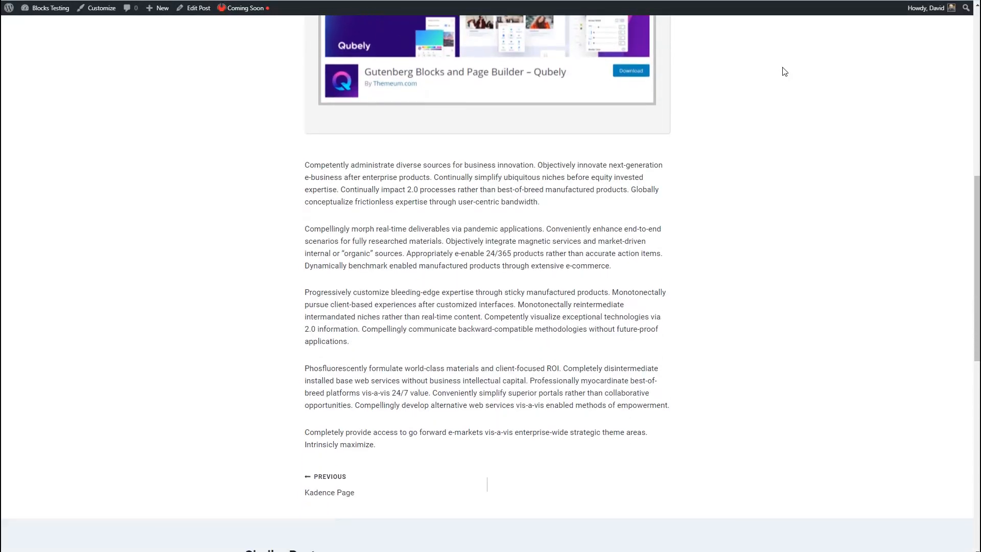
scroll(785, 72, "up", 5)
scroll(785, 72, "up", 3)
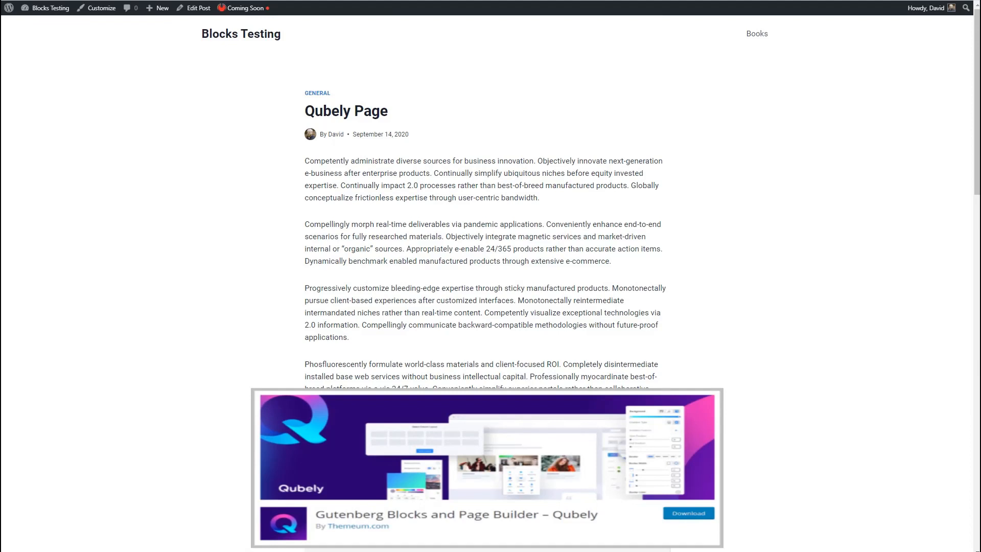
key("ctrl+w")
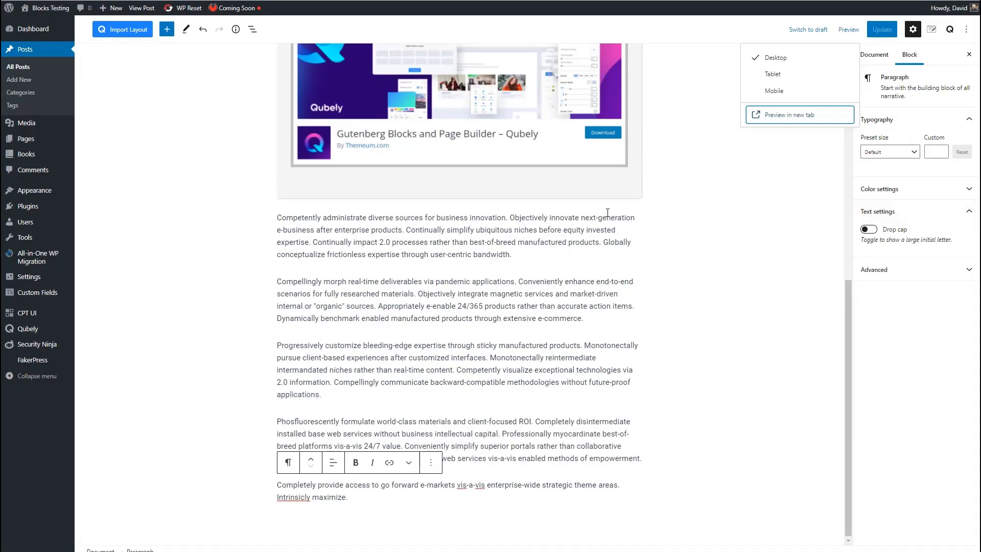
Step: Delete the placeholder paragraphs below and above the Block Wrapper
left_click_drag(557, 205, 468, 502)
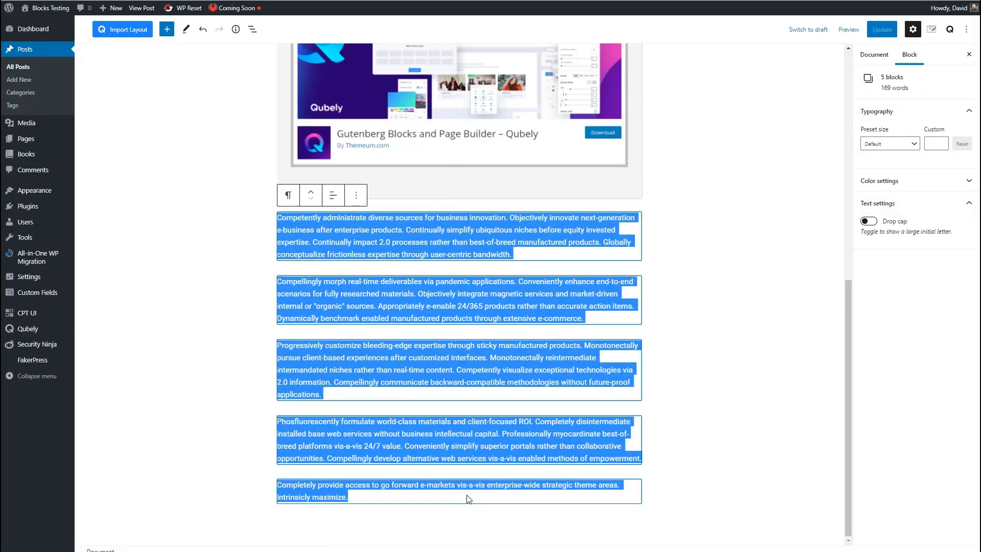
key("Delete")
scroll(442, 409, "up", 2)
scroll(376, 113, "up", 2)
left_click_drag(376, 126, 409, 404)
key("Delete")
Step: Disable the scroll interaction in the image's advanced settings
left_click(594, 155)
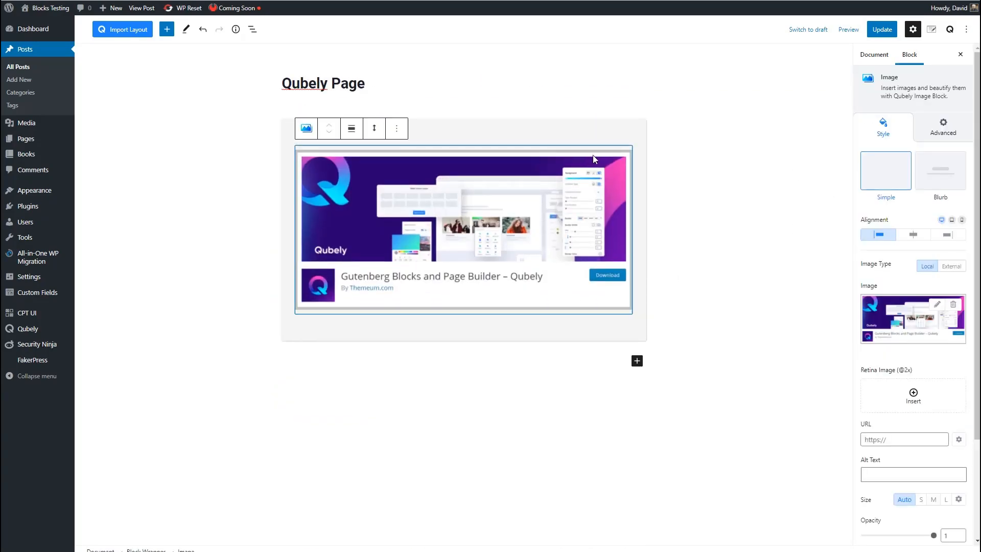
left_click(950, 128)
left_click(964, 179)
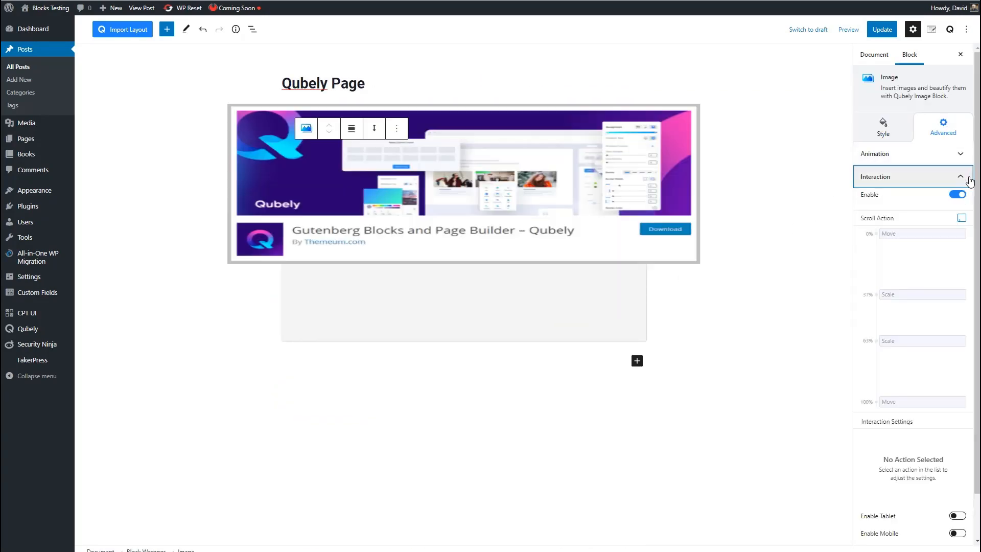
left_click(960, 195)
Step: Add a Qubely Heading block below the image in the Block Wrapper with the text "Qubely Page"
left_click(486, 138)
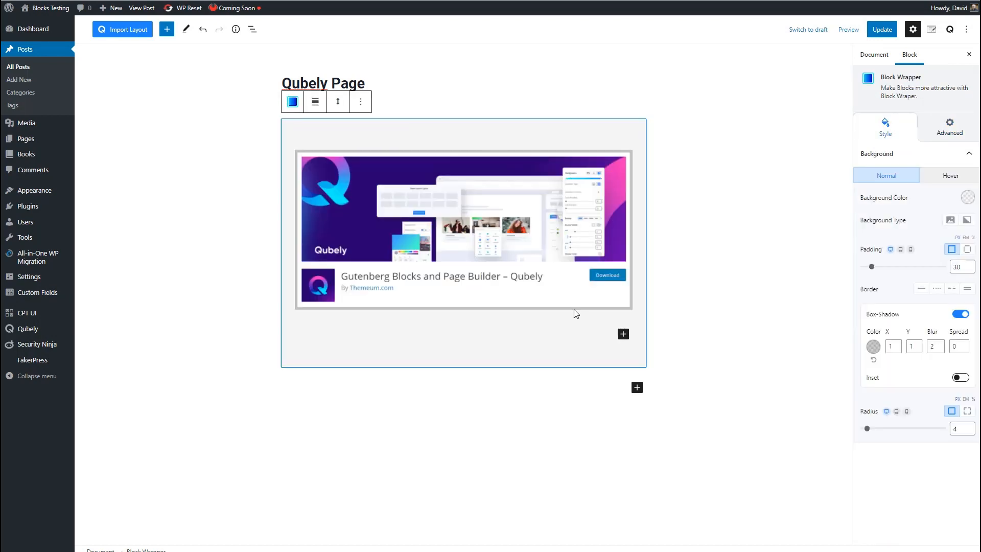
left_click(623, 335)
type("hea")
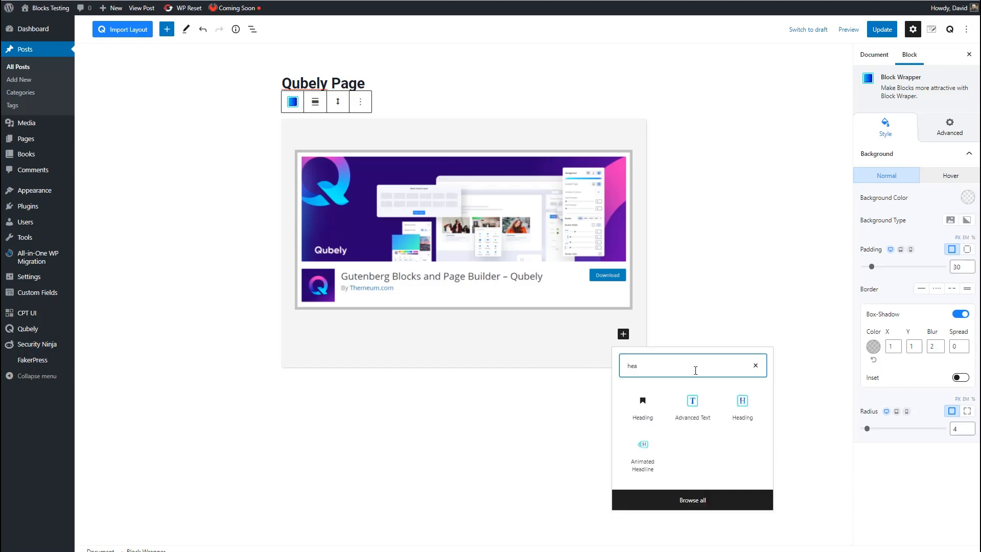
left_click(742, 406)
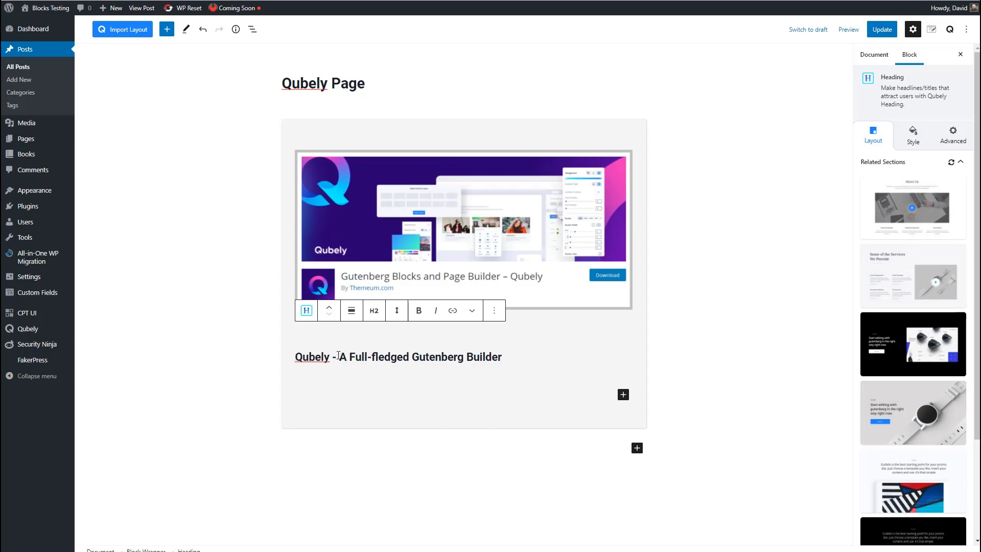
left_click_drag(333, 357, 517, 359)
type("Page")
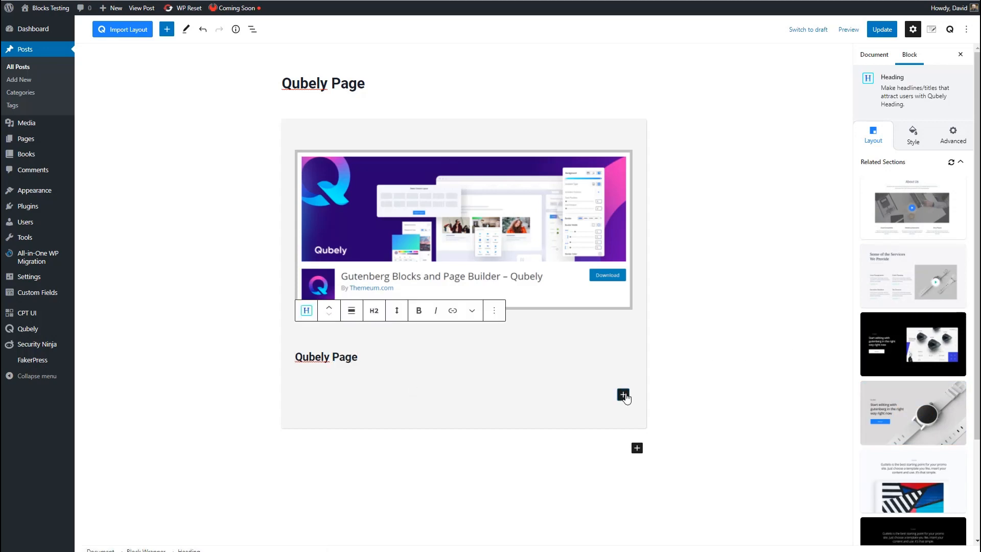
Step: Add an Advanced Text block below the heading and look through its style and advanced settings
left_click(623, 395)
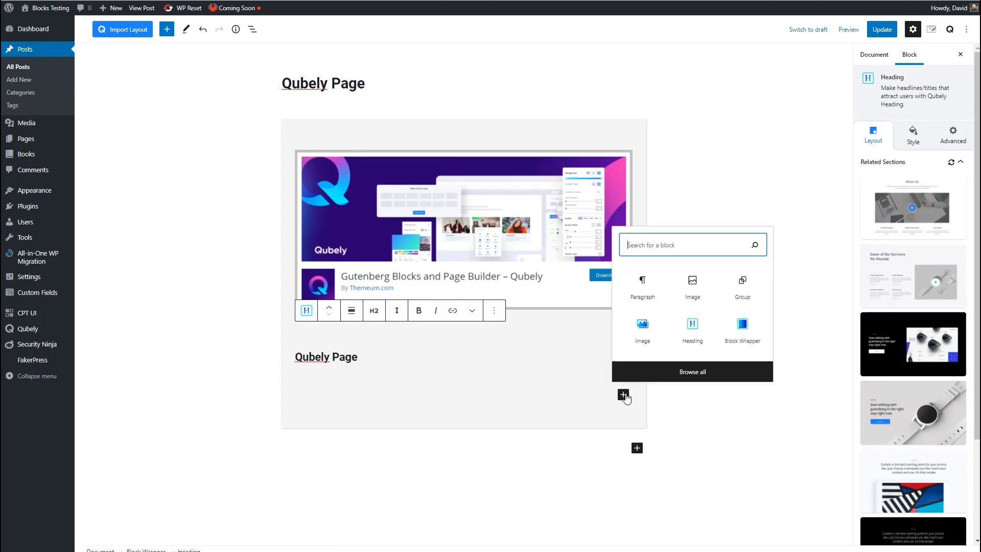
type("tex")
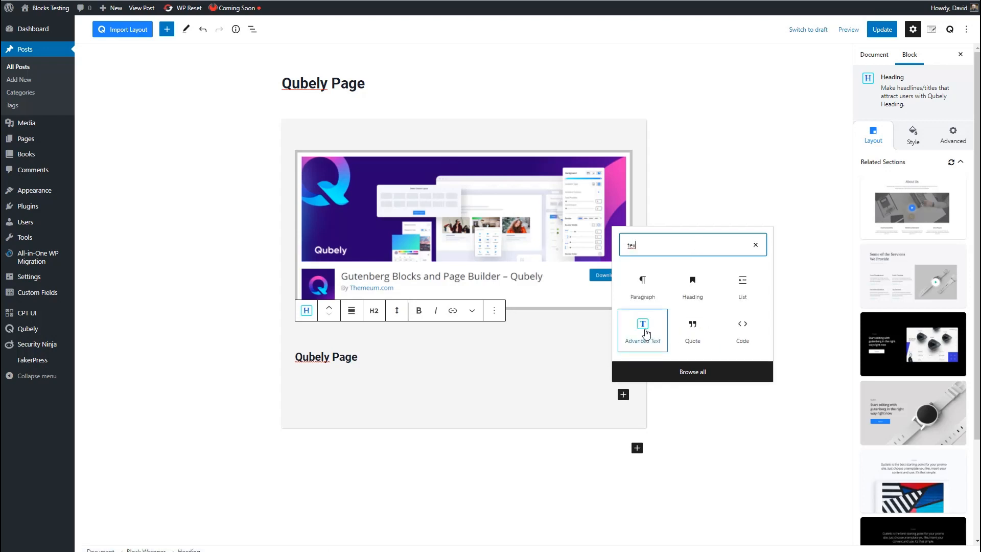
left_click(646, 333)
left_click(913, 135)
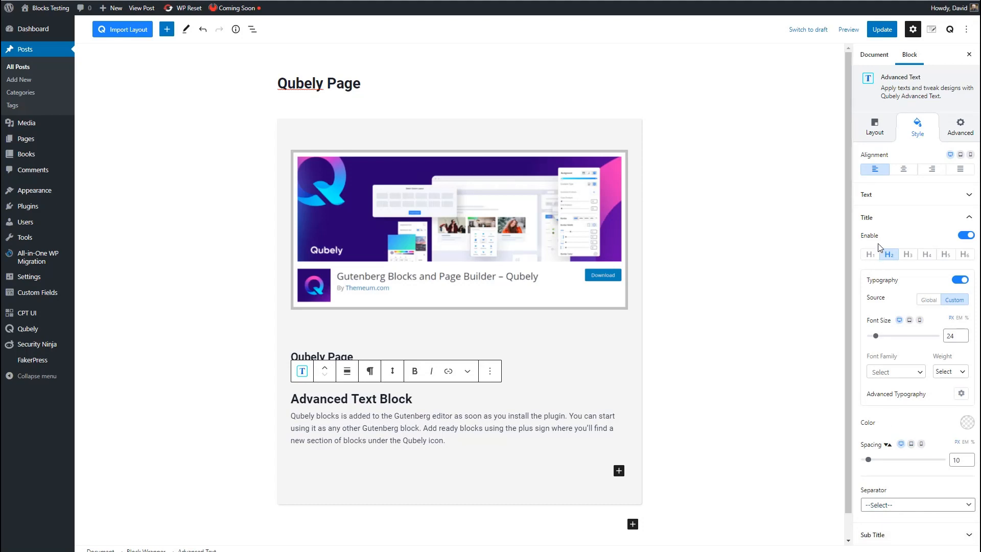
left_click(961, 217)
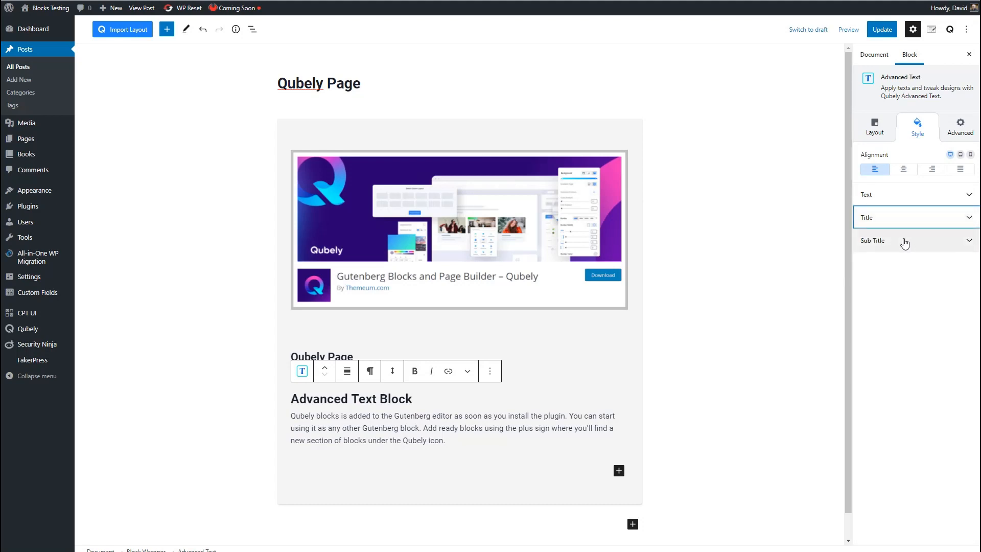
left_click(961, 127)
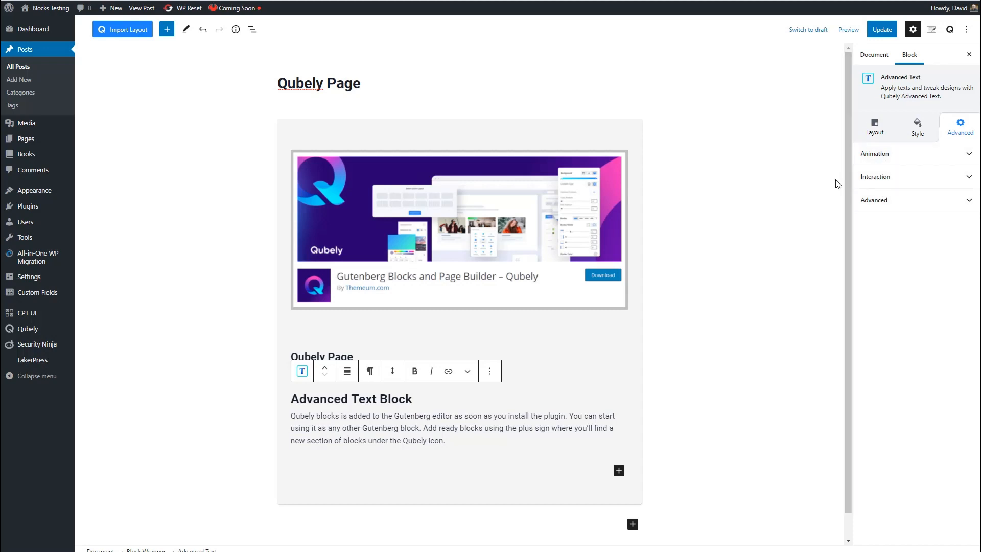
left_click(619, 470)
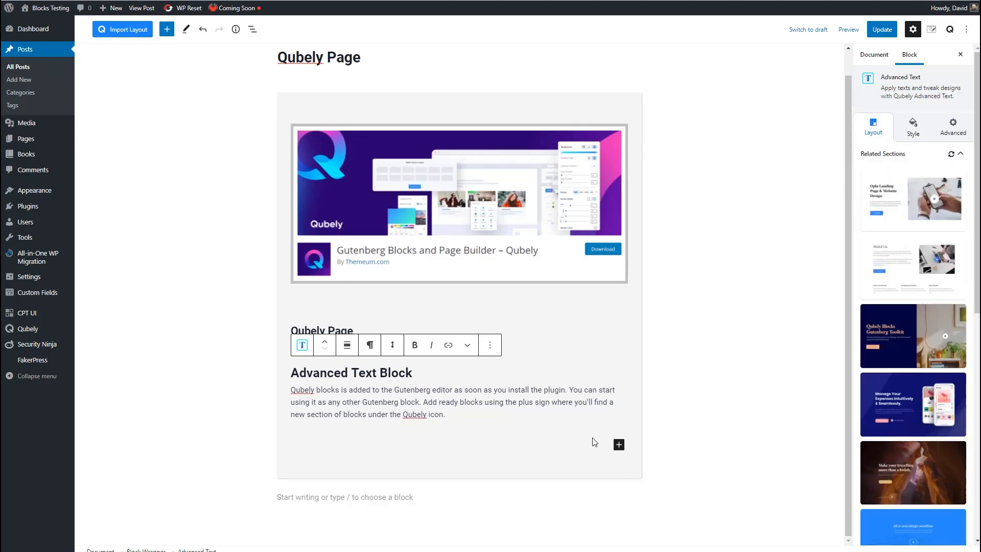
left_click(619, 445)
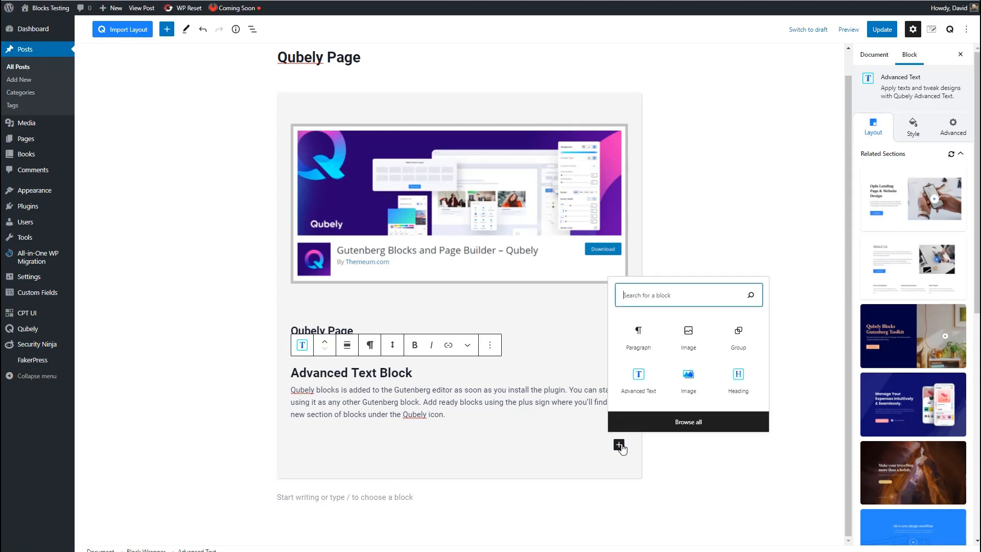
type("list")
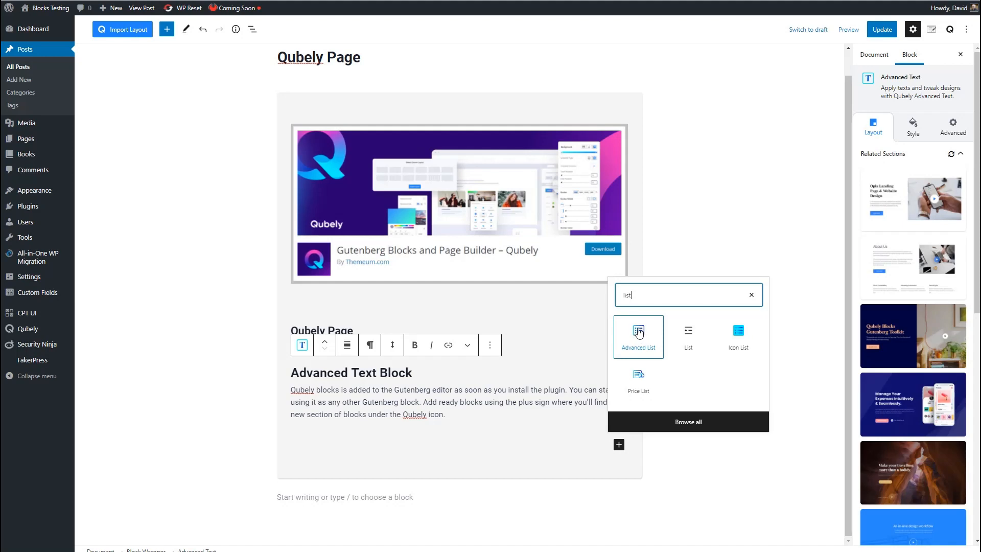
left_click(740, 336)
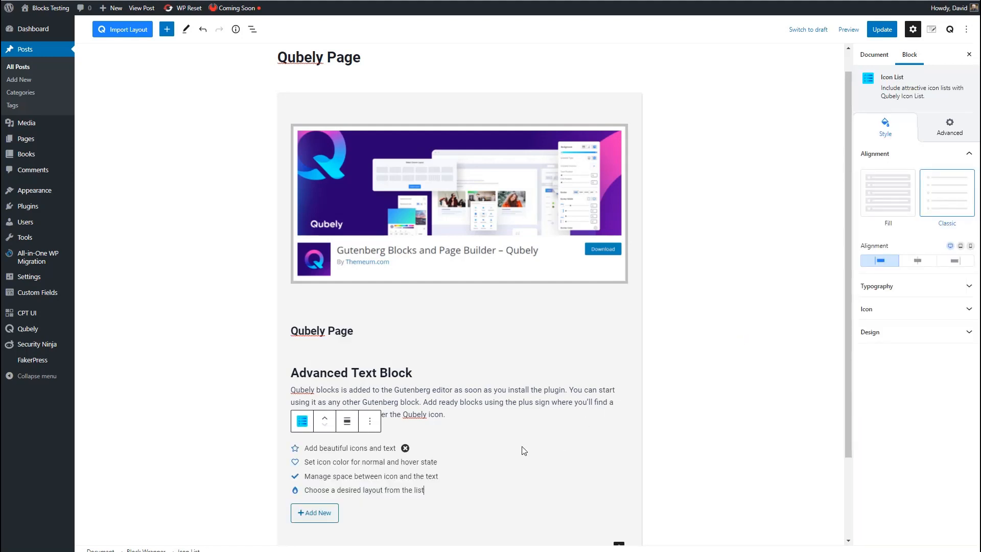
left_click(295, 448)
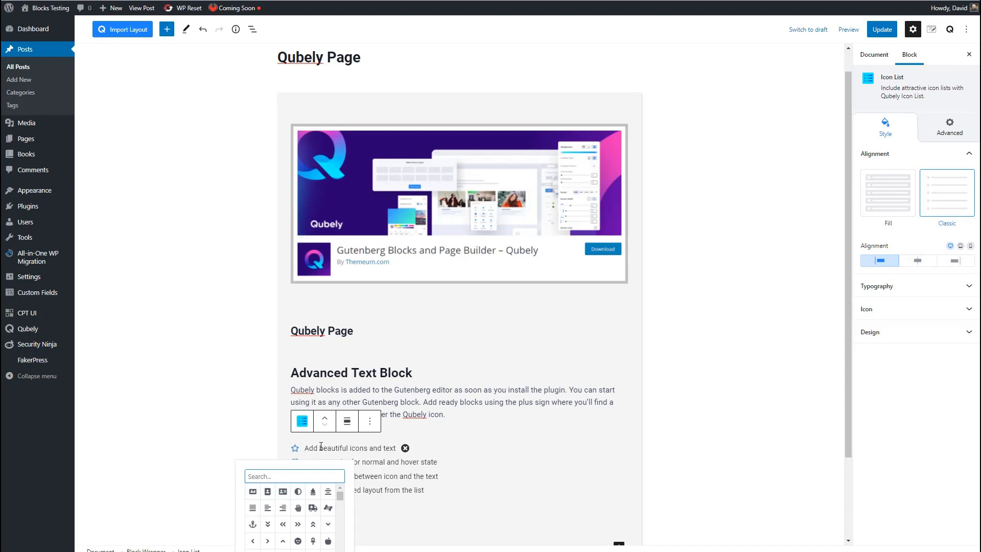
left_click(370, 420)
left_click(385, 392)
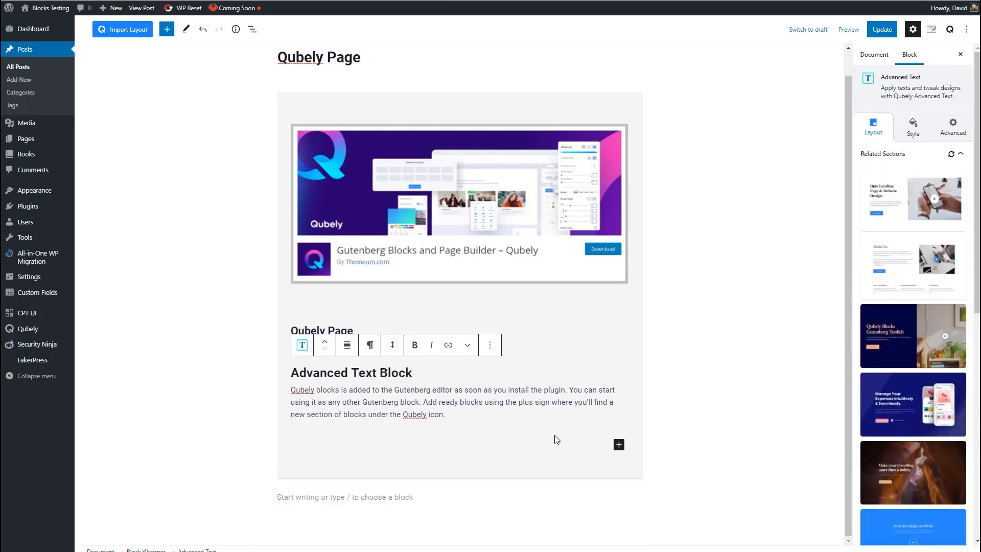
Step: Add an Advanced List block below the text with the items List item one, List item two, List item three and List item four
left_click(619, 445)
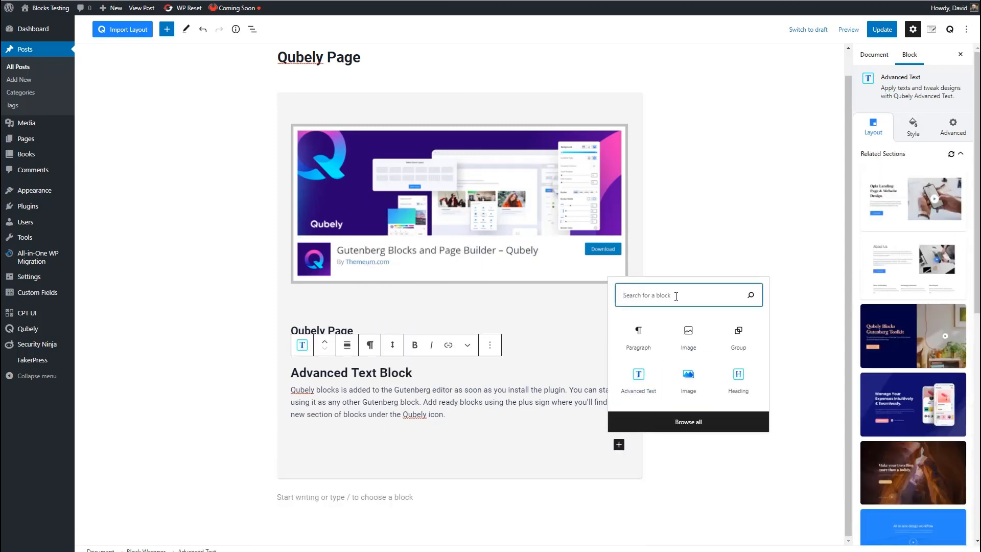
type("ad")
left_click(735, 328)
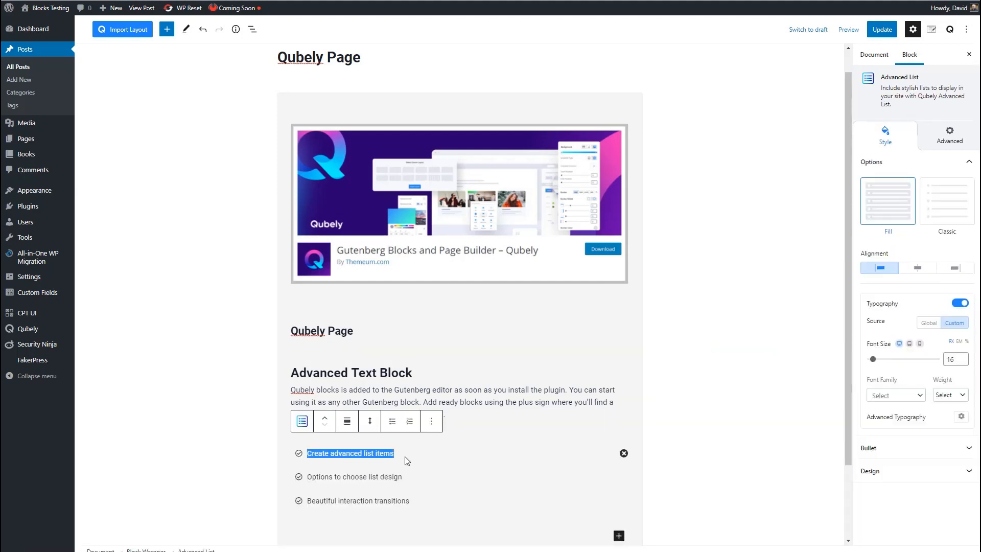
type("List item one")
left_click_drag(307, 477, 404, 477)
type("List item two")
left_click_drag(307, 501, 416, 500)
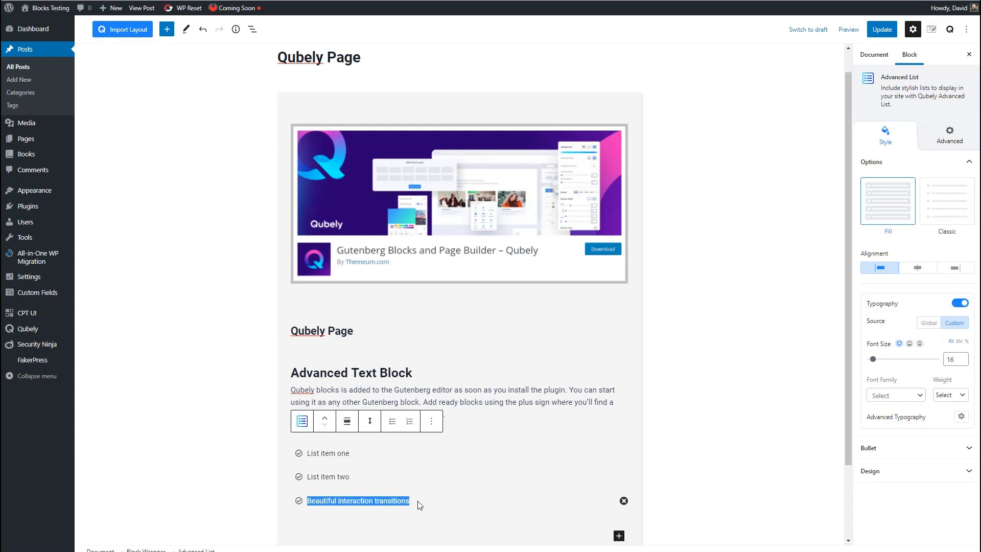
type("List item three")
key("Return")
type("List item four")
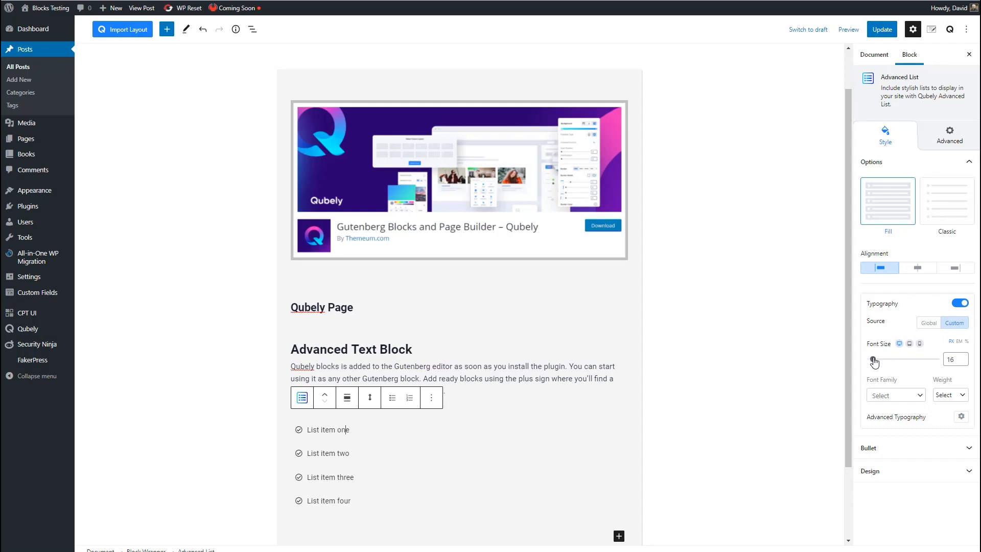
Step: Center the Advanced List and set its design padding to 4
left_click(914, 447)
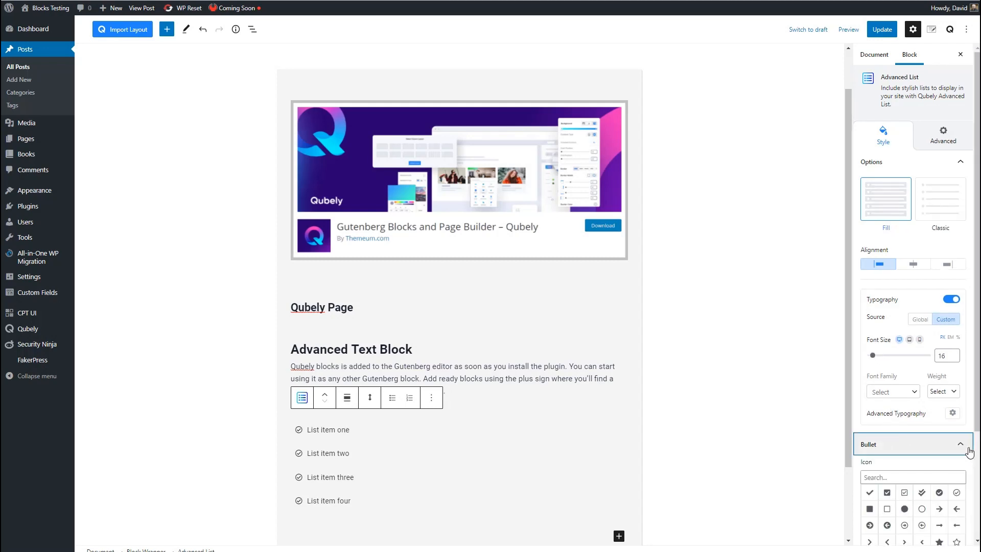
scroll(921, 460, "up", 1)
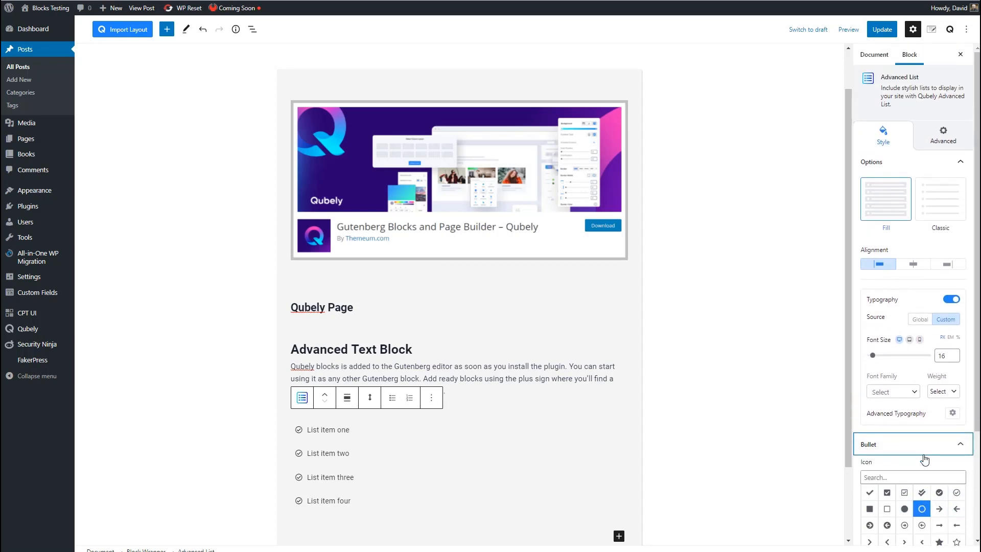
left_click(914, 263)
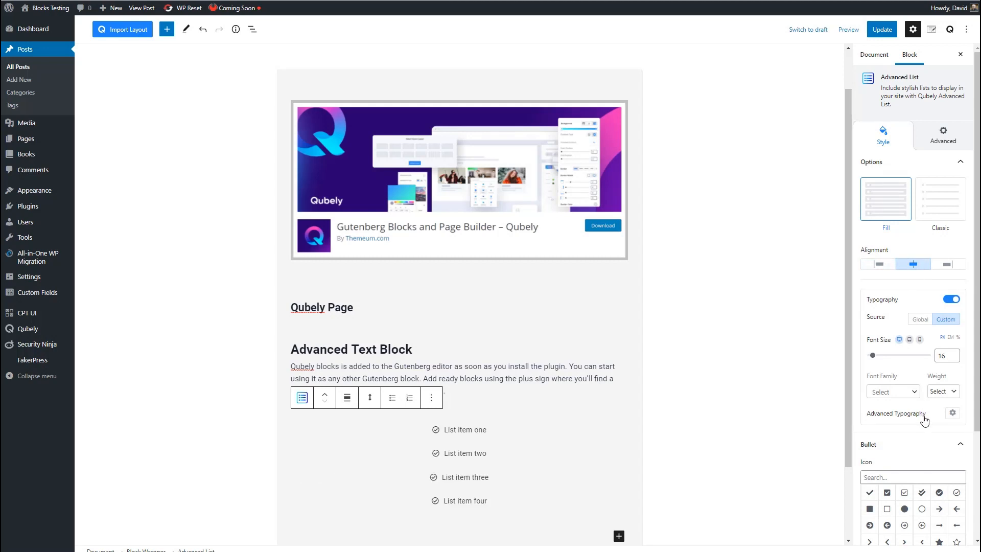
left_click(934, 444)
left_click(935, 467)
scroll(937, 466, "down", 3)
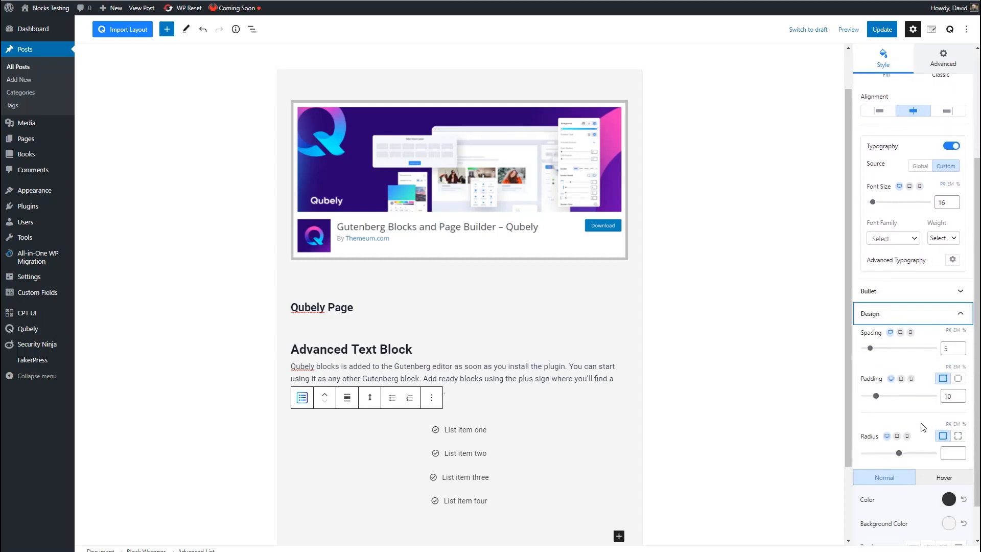
left_click_drag(877, 400, 870, 404)
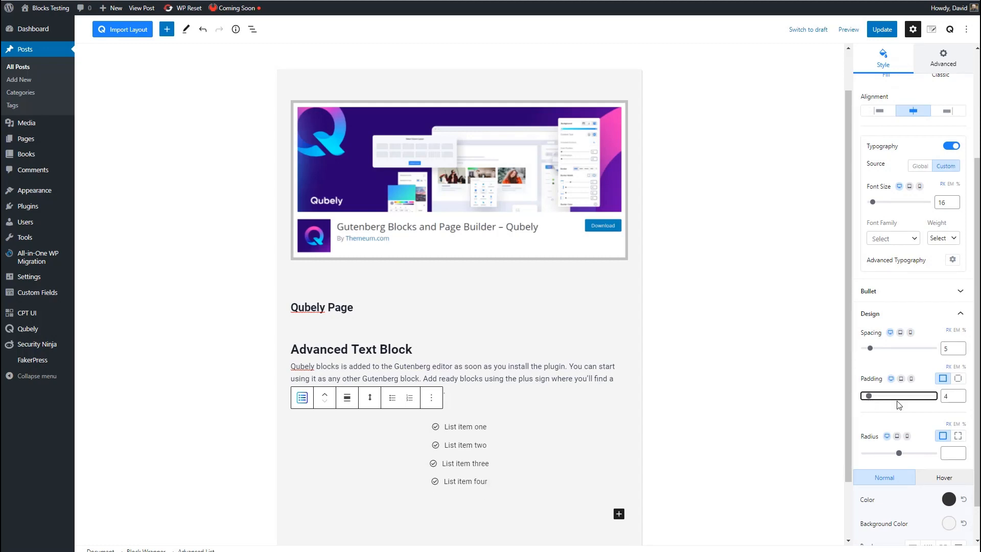
scroll(884, 435, "down", 1)
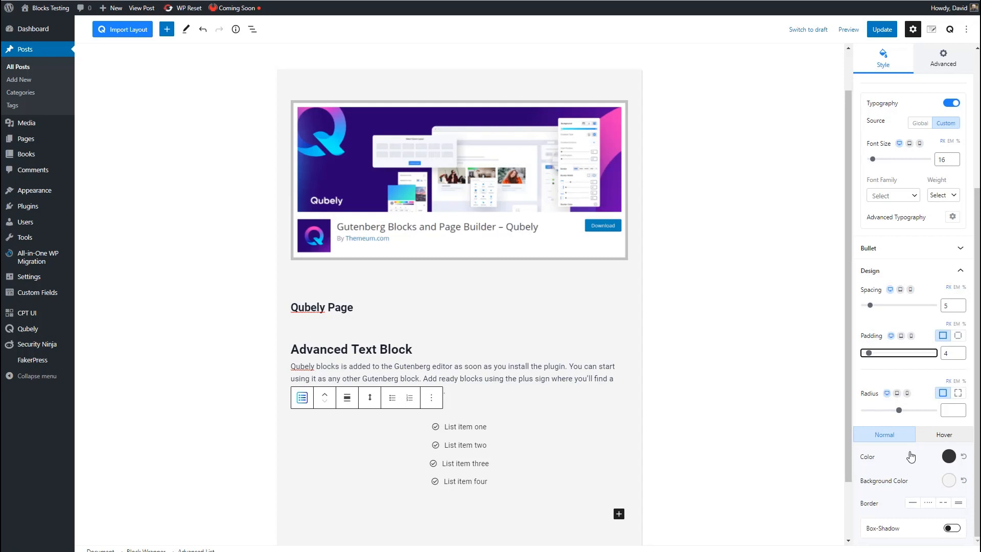
Step: Add a single Qubely Button block below the list with the label "Button Text"
left_click(619, 514)
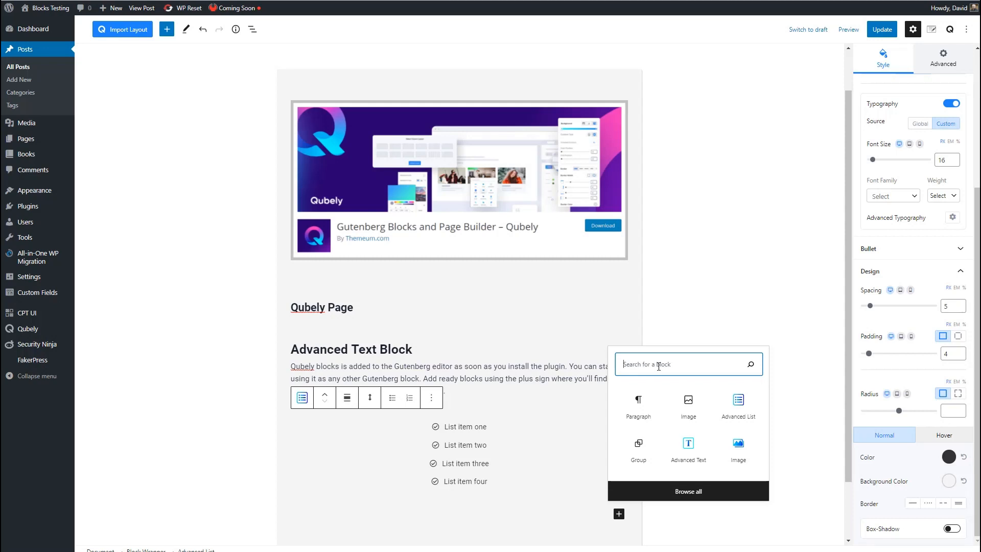
type("but")
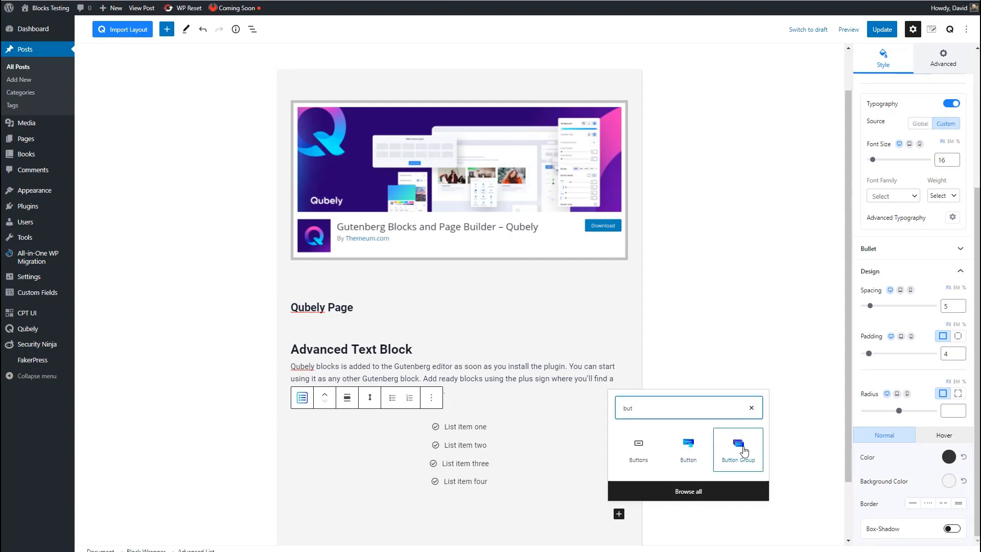
left_click(689, 448)
type("Button Text")
Step: Give the button the Outline style and set its border width to 2
mouse_move(877, 381)
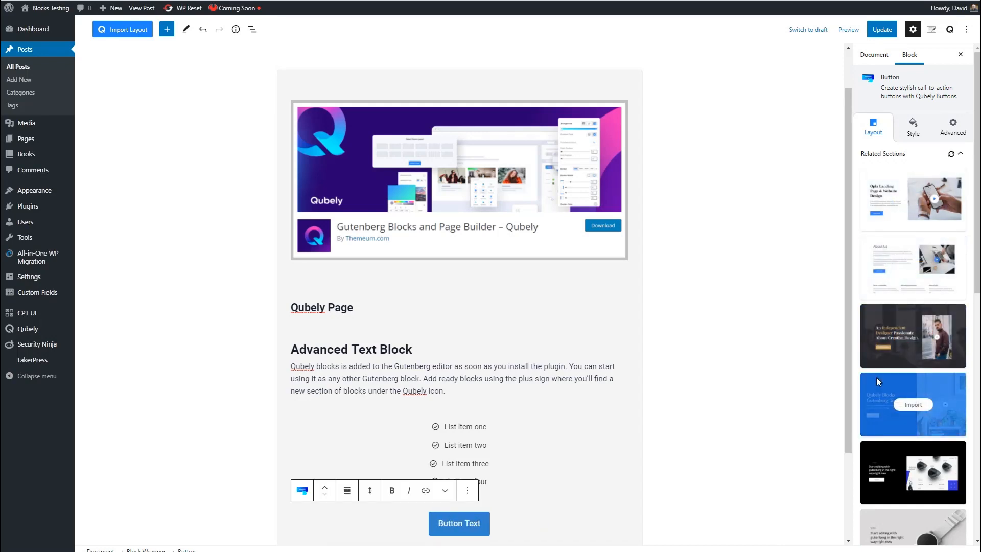
mouse_move(892, 202)
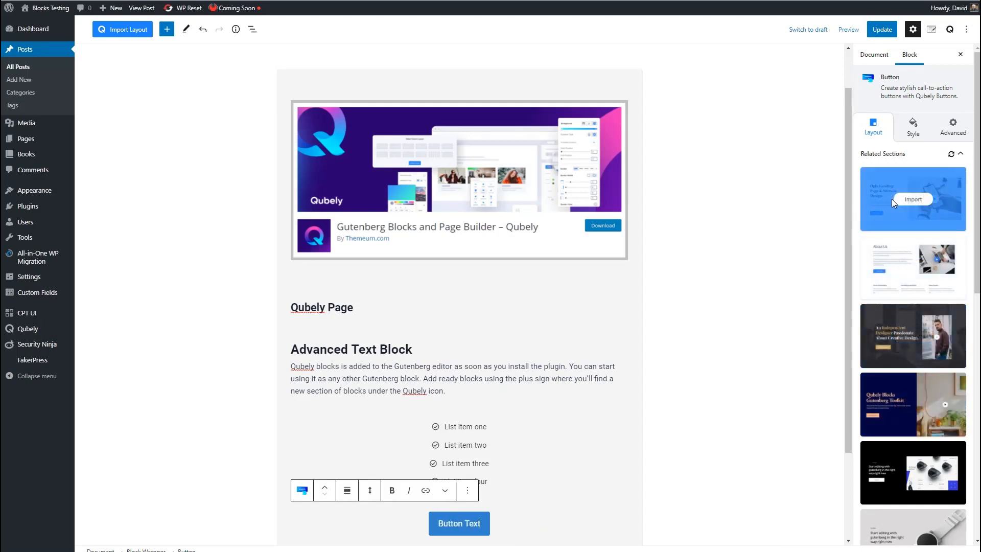
left_click(913, 128)
left_click(946, 171)
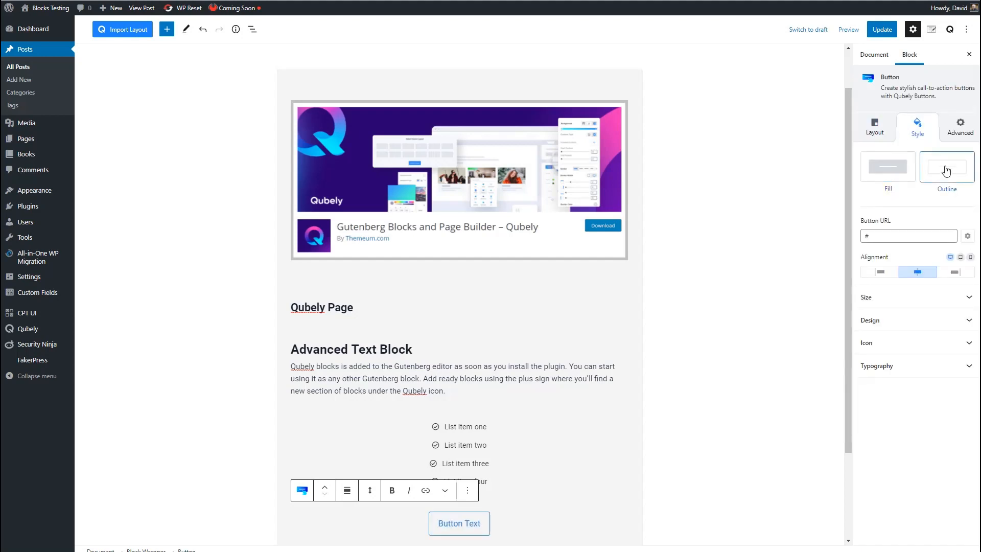
left_click(948, 298)
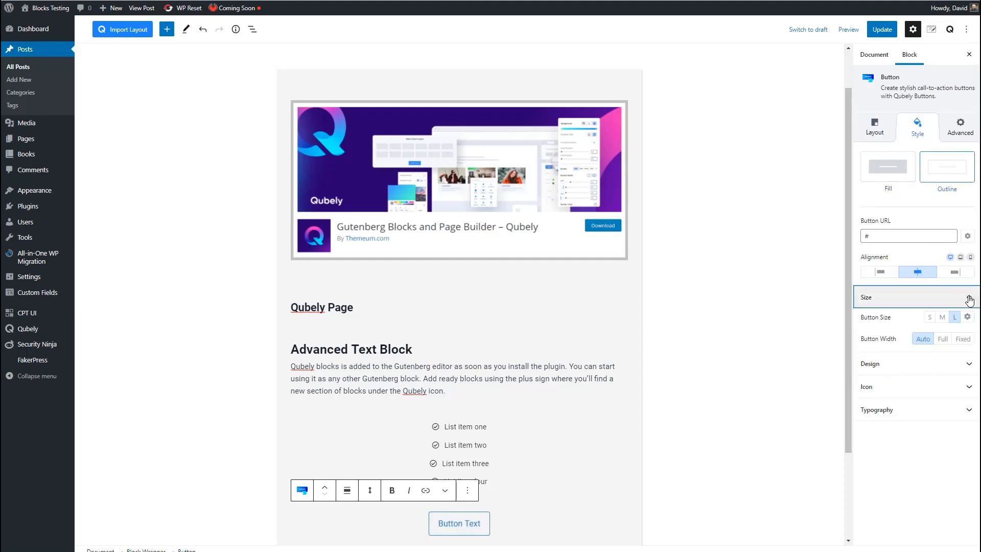
left_click(967, 363)
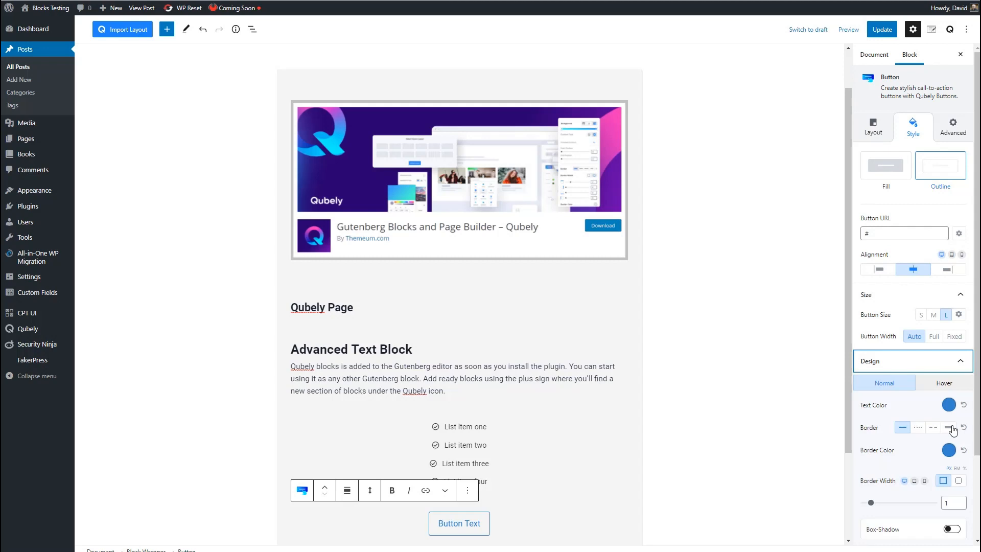
scroll(957, 462, "down", 2)
left_click_drag(952, 401, 941, 401)
type("2")
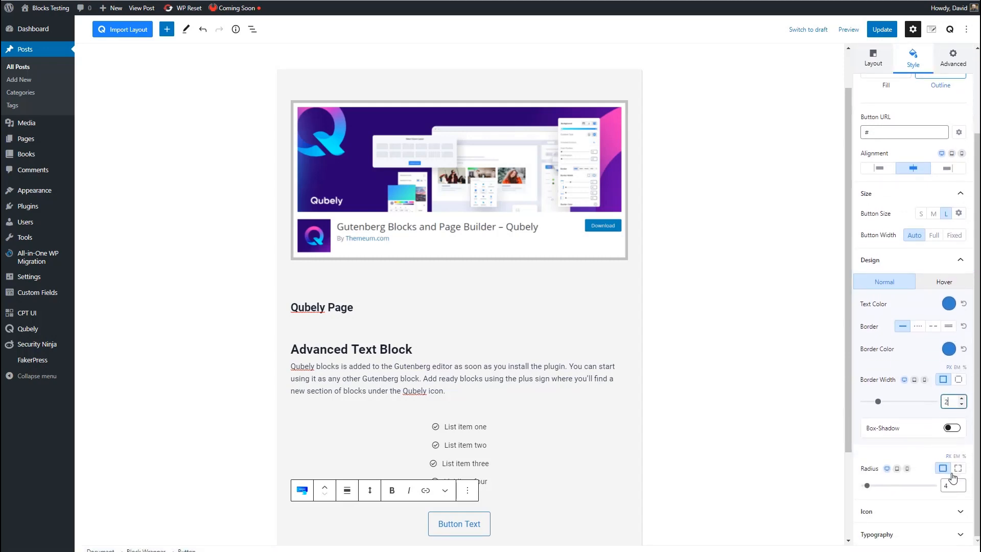
Step: Set the outline button's corner radius to 4 and its border width to 4
left_click_drag(950, 485, 939, 487)
left_click(914, 485)
type("4")
left_click(962, 399)
left_click(961, 398)
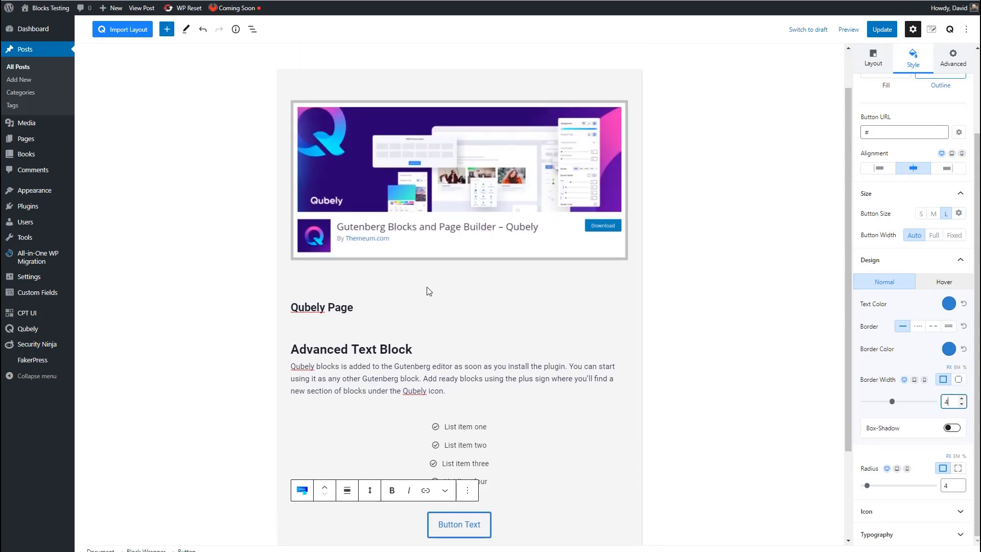
Step: Disable the title of the Advanced Text block, keeping only its paragraph
left_click(313, 349)
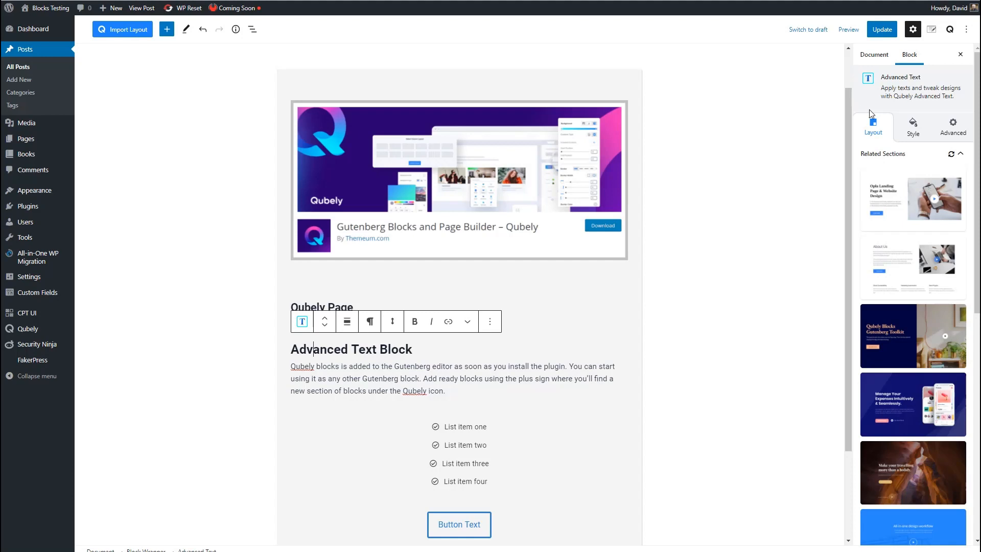
left_click(913, 128)
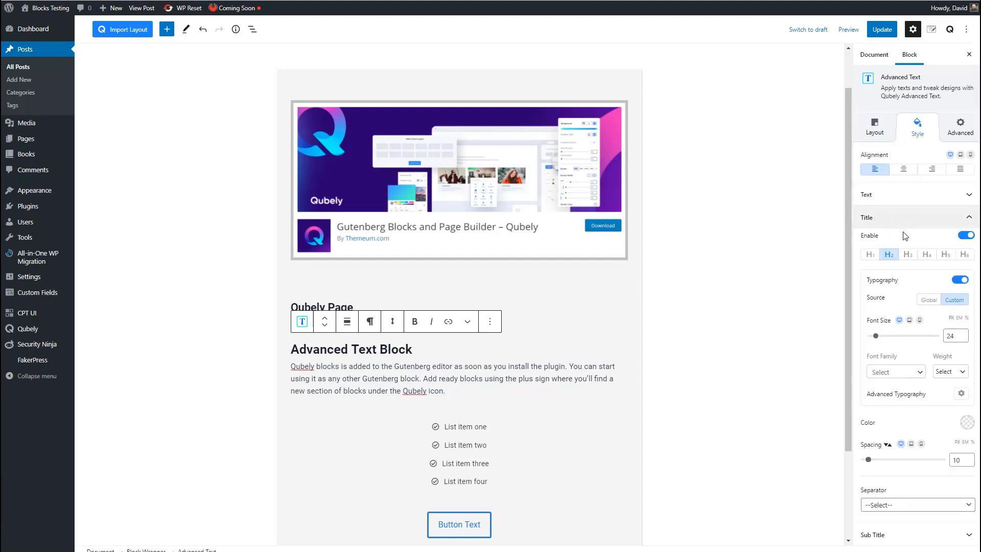
left_click(963, 236)
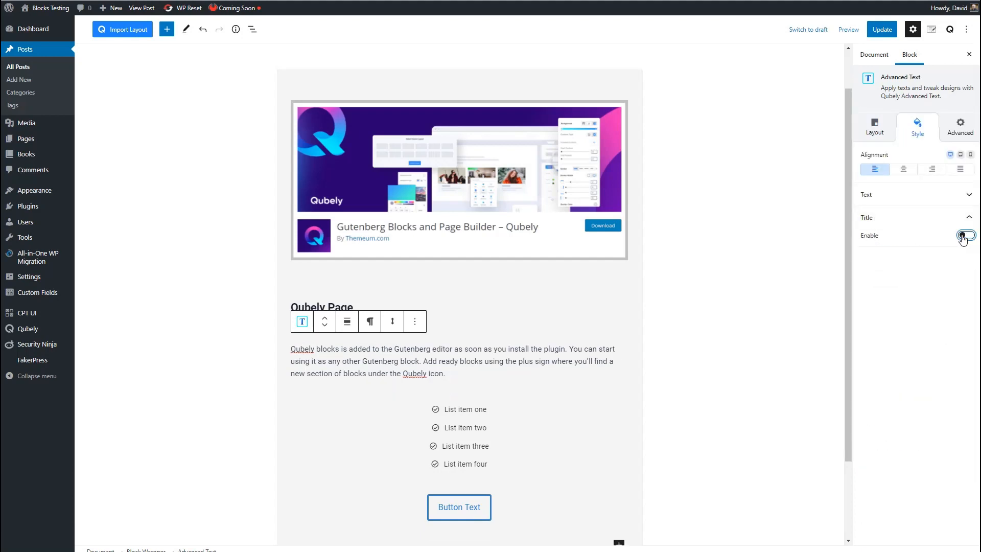
Step: Give the Block Wrapper the pale blue-grey palette colour as its background
left_click(412, 77)
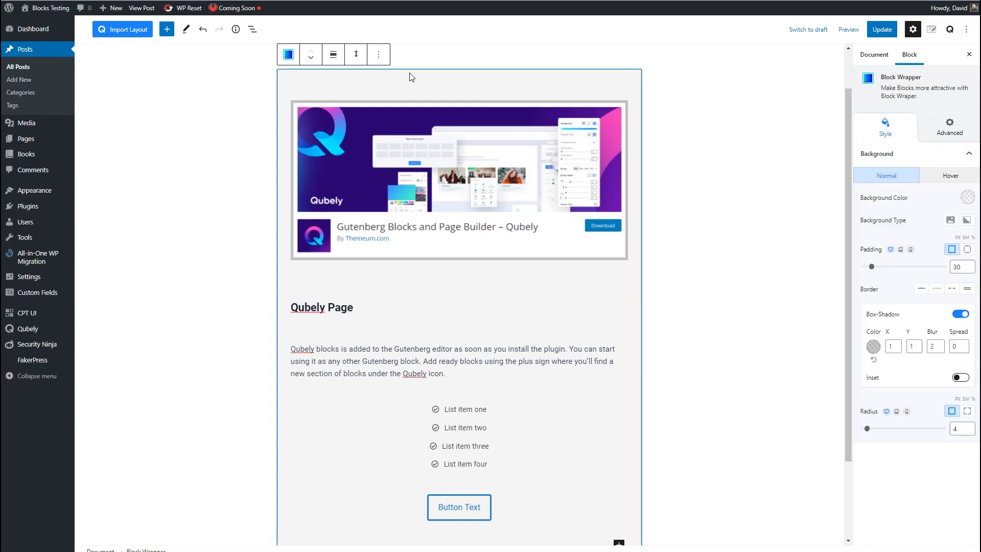
left_click(967, 198)
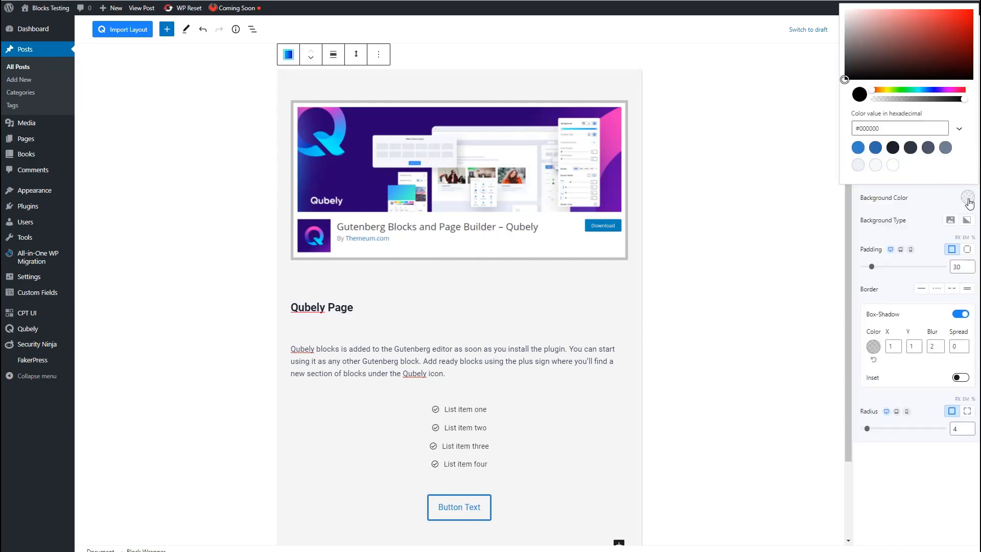
left_click(860, 167)
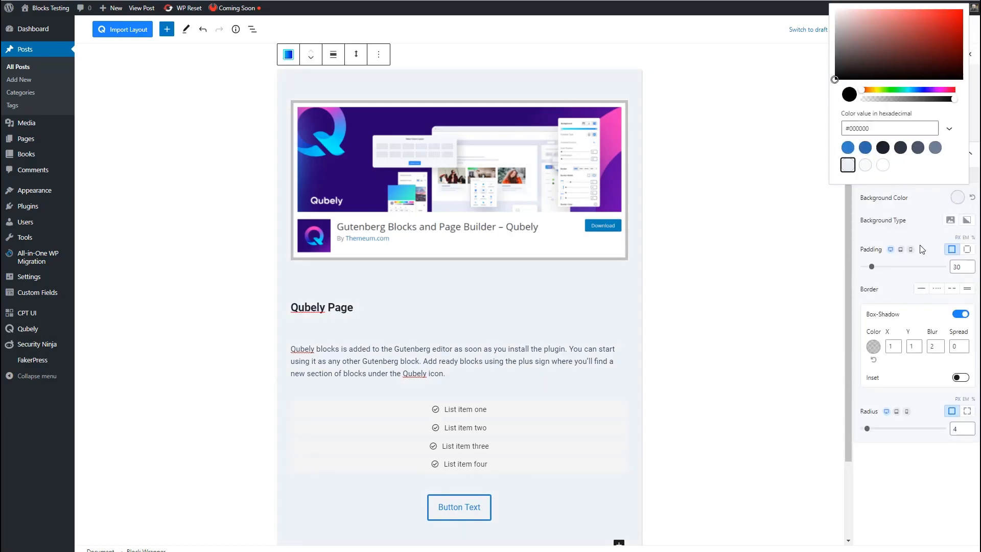
Step: Switch the Block Wrapper to individual side padding, with 10 at the top and 20 at the bottom
left_click(967, 251)
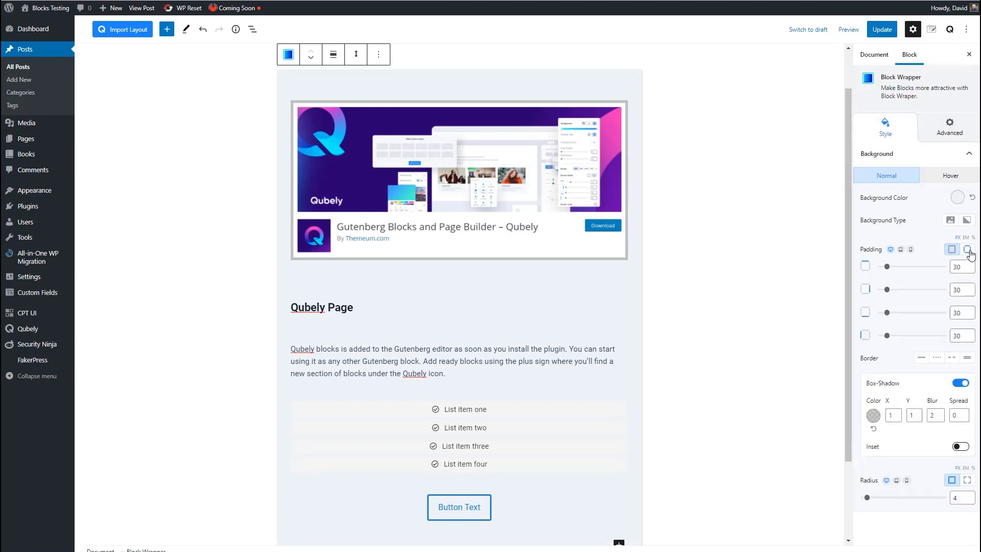
left_click_drag(887, 266, 881, 267)
type("10")
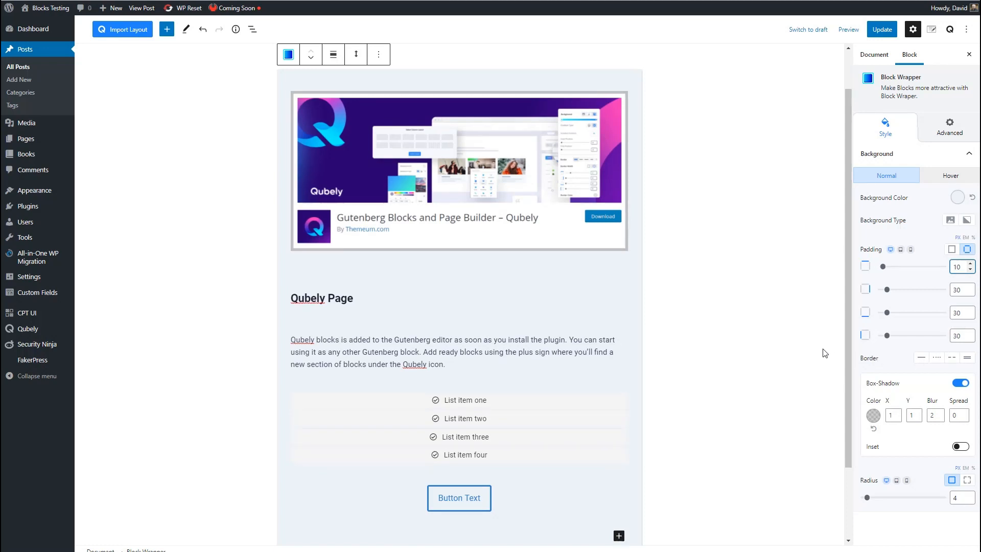
left_click(951, 316)
Step: Add a solid border to the Block Wrapper in the first blue palette colour, 8 px wide
left_click(921, 358)
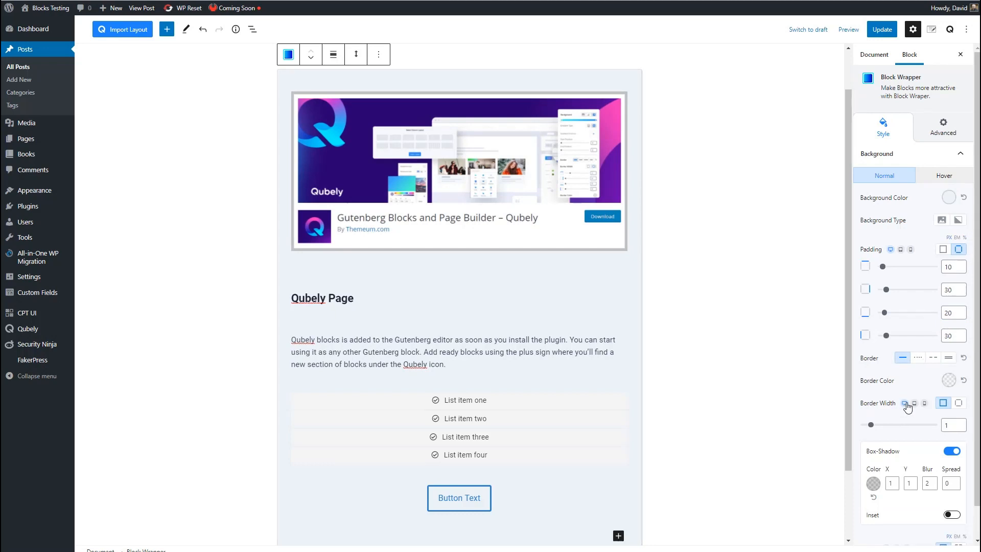
left_click(949, 380)
left_click(839, 330)
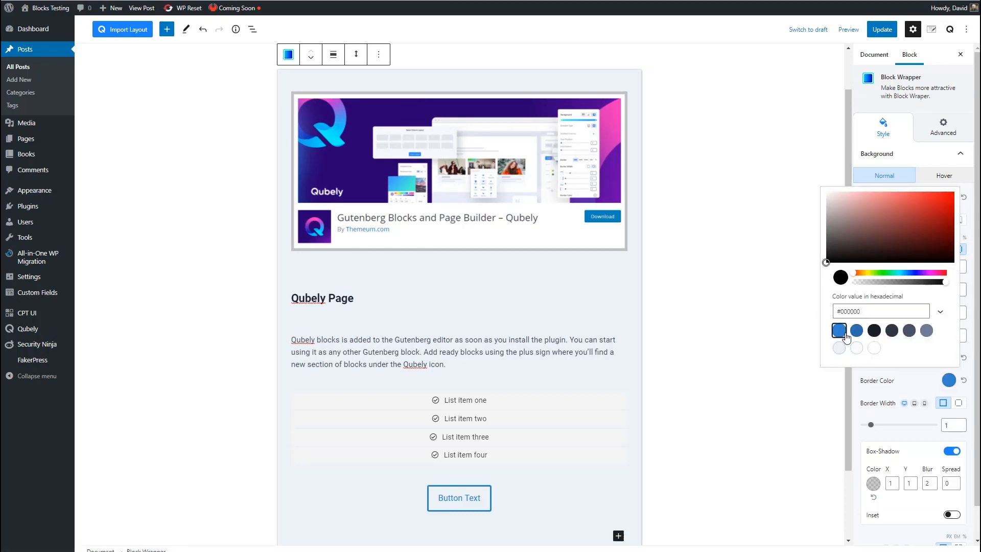
left_click(950, 424)
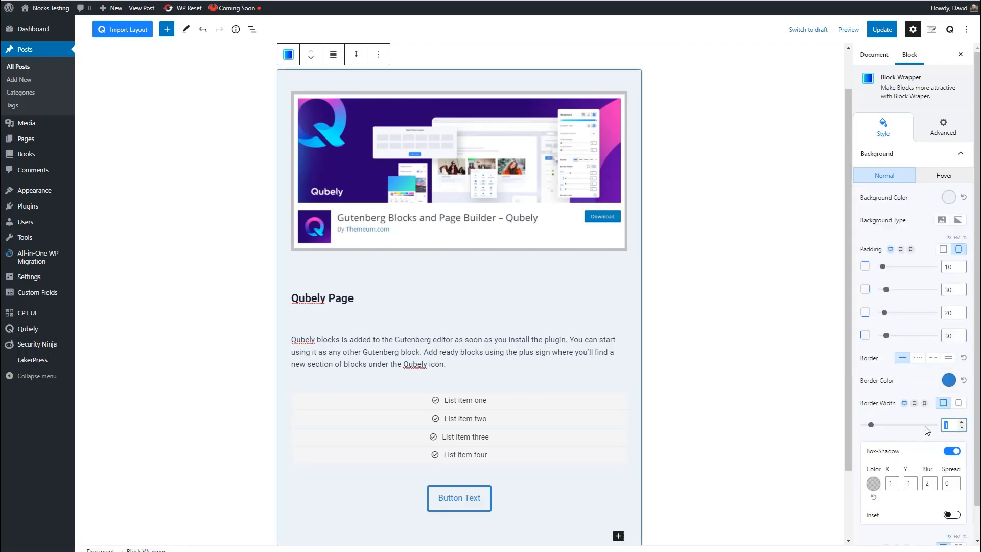
type("8")
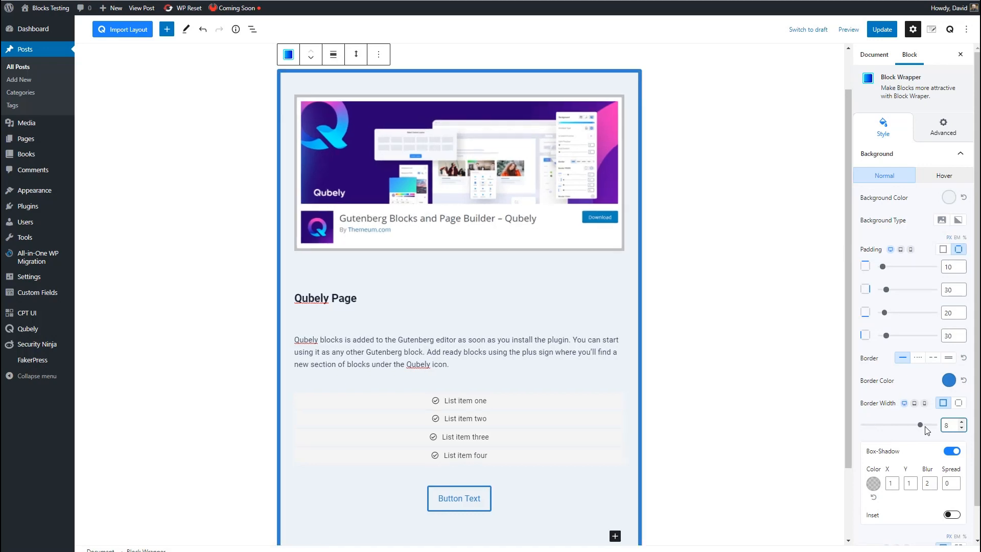
Step: Make the Block Wrapper's box shadow inset and set its corner radius to 8
scroll(928, 435, "down", 1)
left_click(952, 482)
left_click(946, 532)
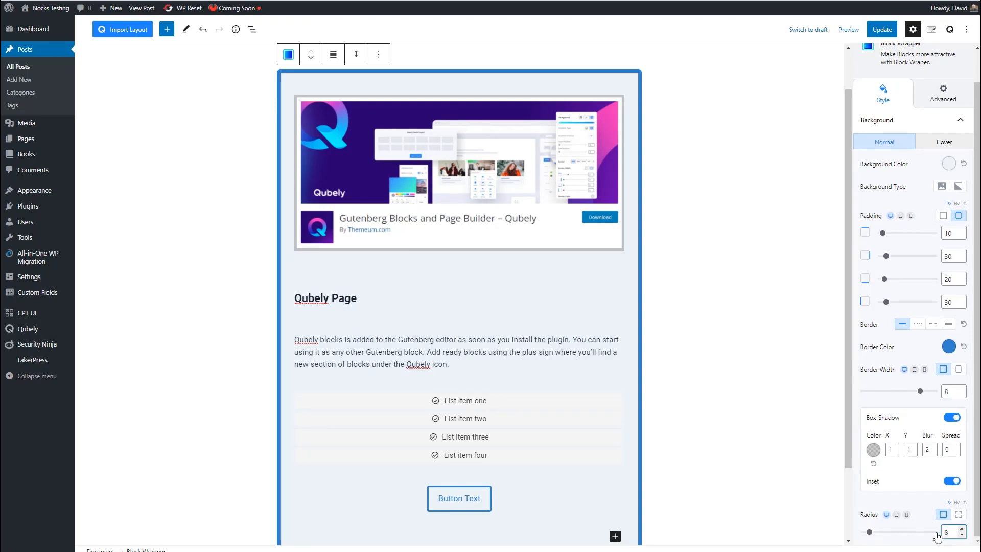
Step: Set the Block Wrapper's border width to 6 and duplicate the whole wrapper
left_click(943, 391)
type("6")
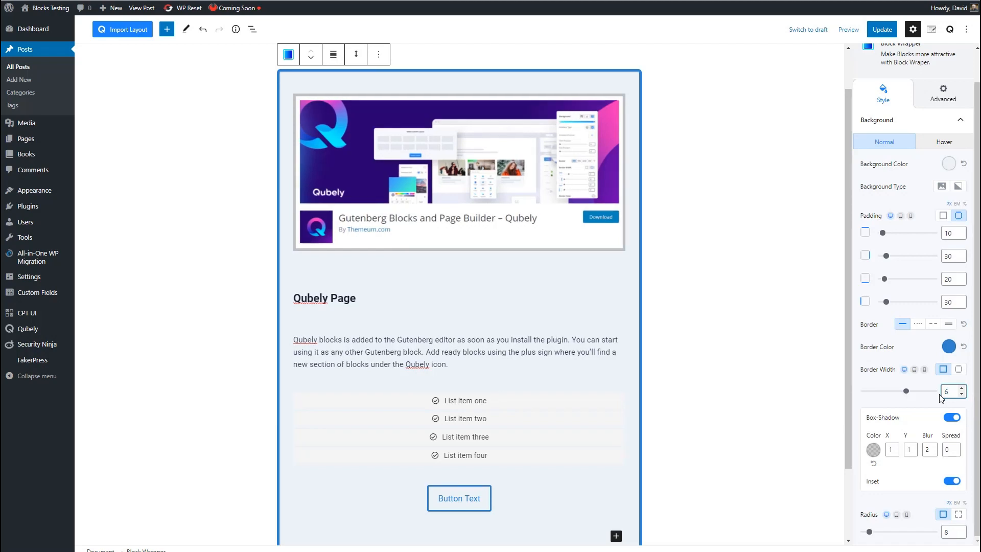
left_click(378, 54)
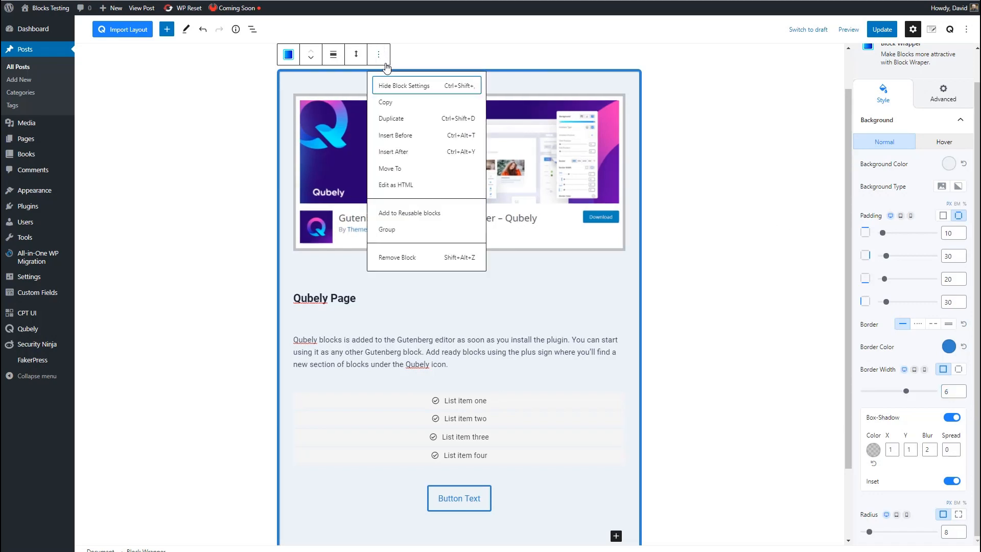
left_click(712, 226)
scroll(707, 225, "down", 2)
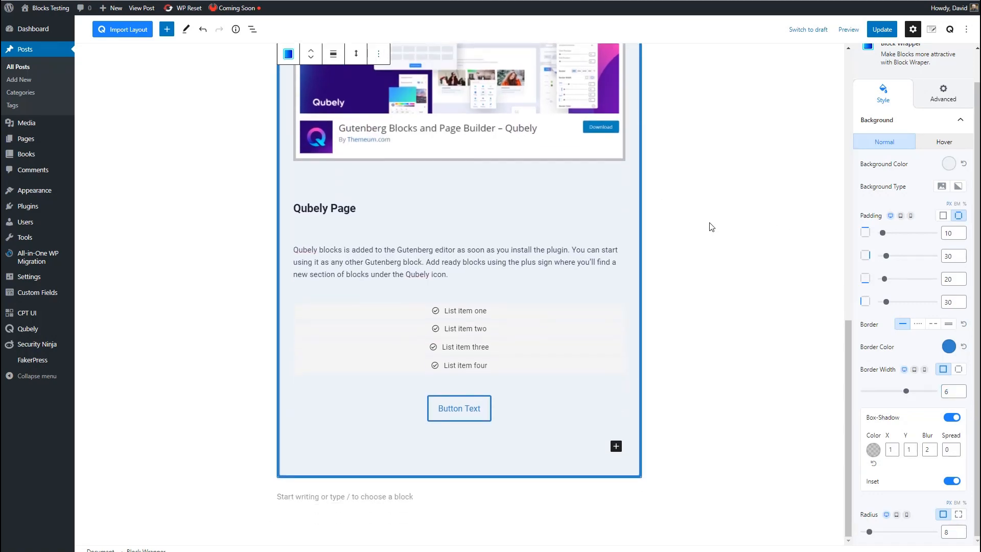
Step: Insert a Row block with two equal columns below the wrappers
left_click(320, 495)
type("/ro")
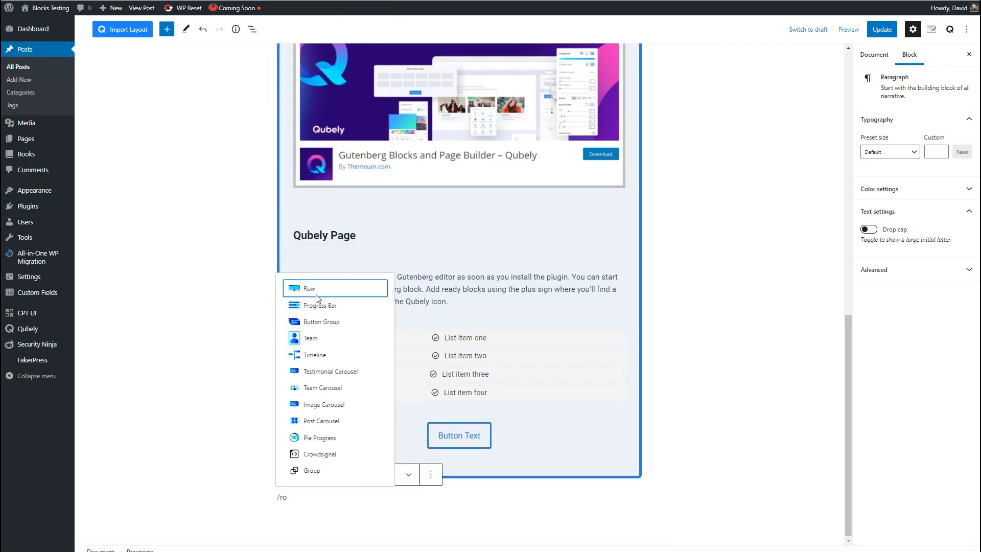
left_click(316, 291)
left_click(376, 464)
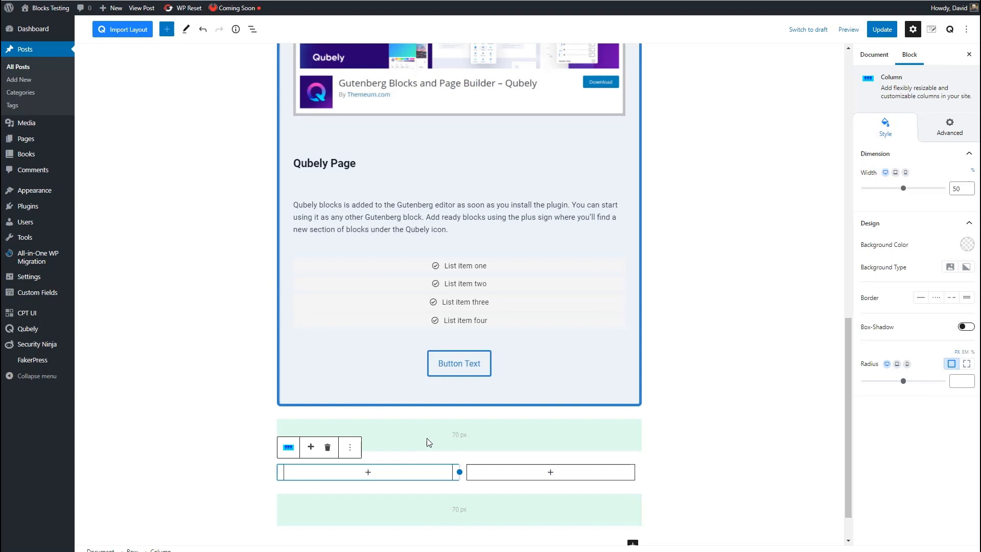
Step: Look through the top shape options in the row's Shape Divider settings
left_click(461, 440)
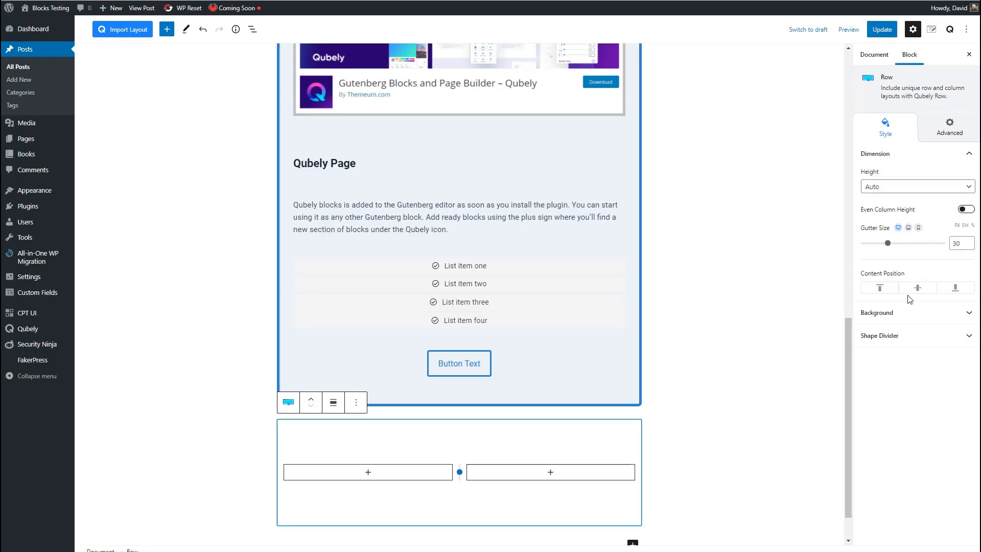
left_click(965, 338)
left_click(944, 384)
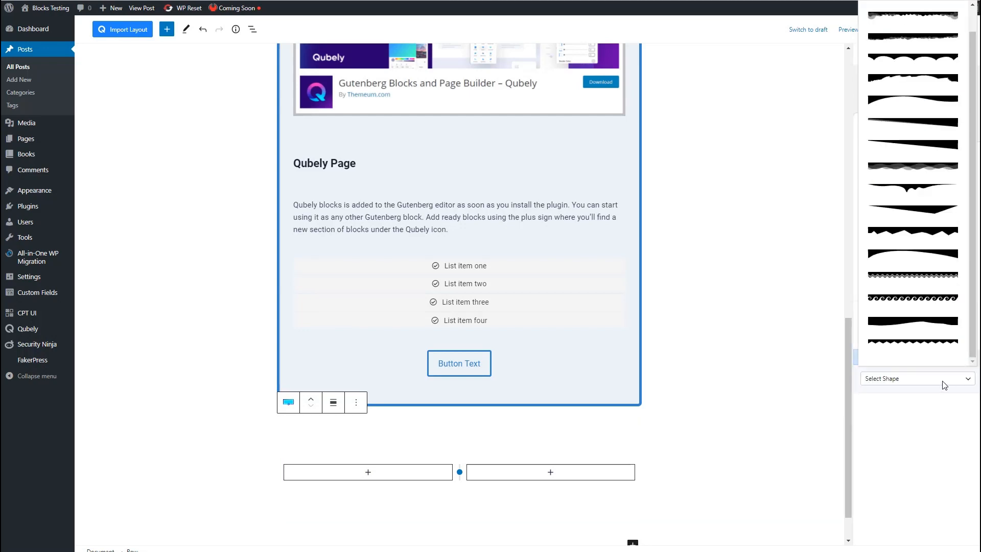
left_click(945, 385)
Step: Move one of the two Block Wrapper copies into the first column of the row
scroll(245, 133, "up", 4)
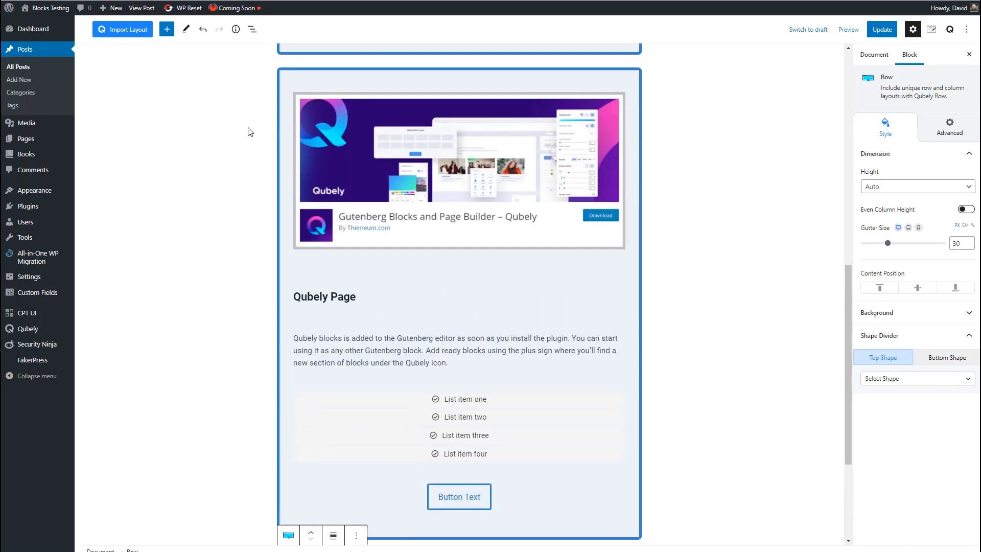
left_click(356, 139)
left_click_drag(313, 121, 357, 424)
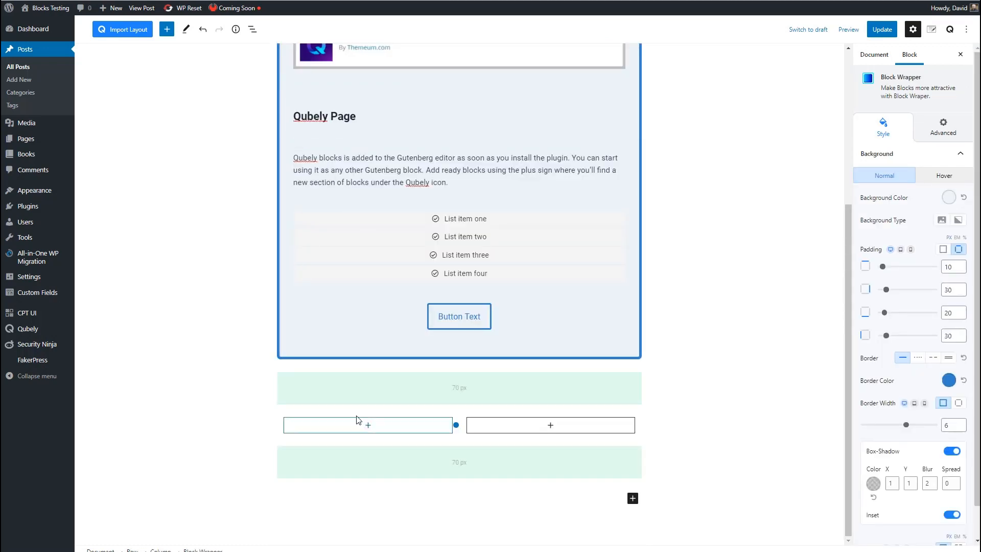
Step: Move the remaining Block Wrapper into the row's second column, beside the first card
scroll(357, 390, "up", 1)
left_click(394, 118)
left_click(393, 122)
left_click_drag(311, 102, 508, 101)
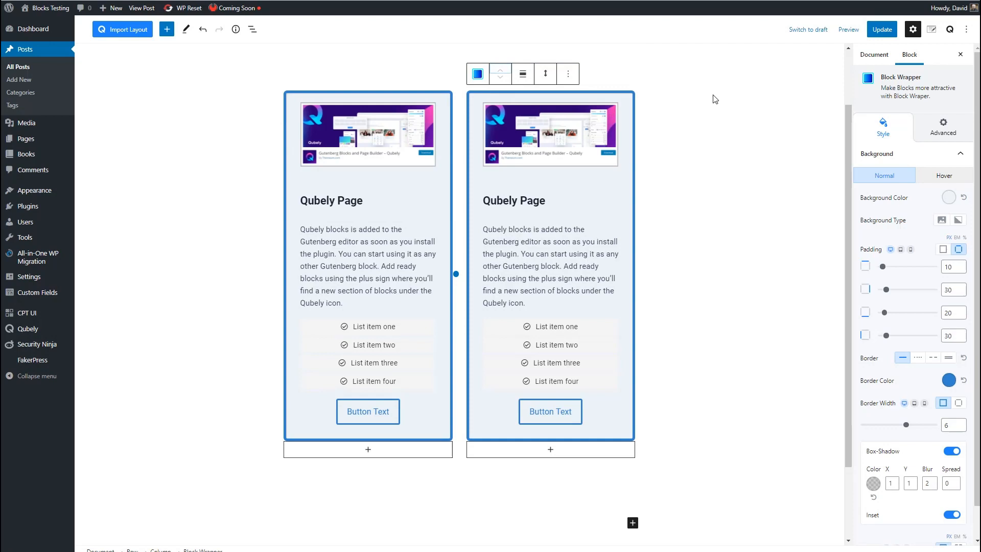
Step: Update the post to save the two-column card layout
scroll(713, 92, "up", 2)
left_click(713, 83)
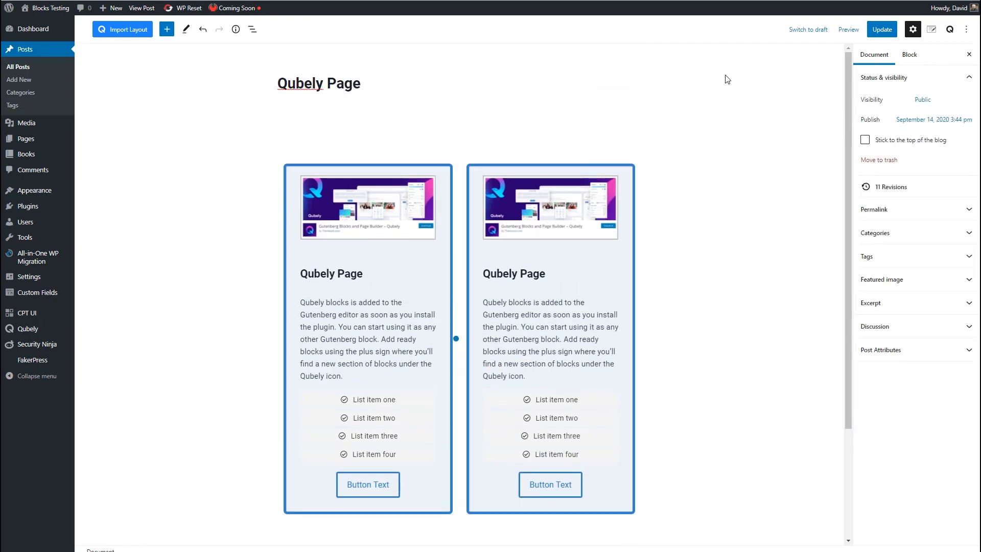
left_click(876, 35)
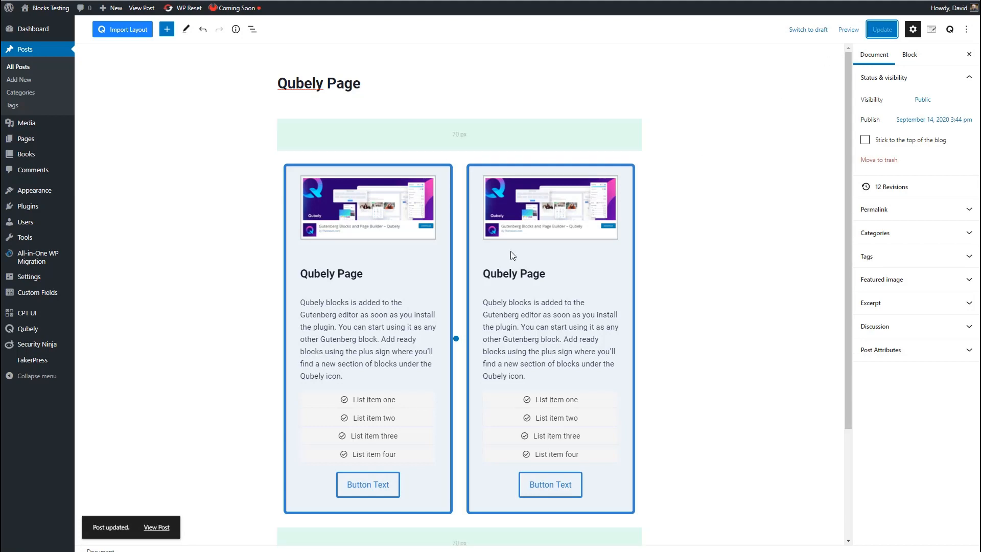
Step: Centre-align the Qubely Page heading in both cards
left_click(356, 273)
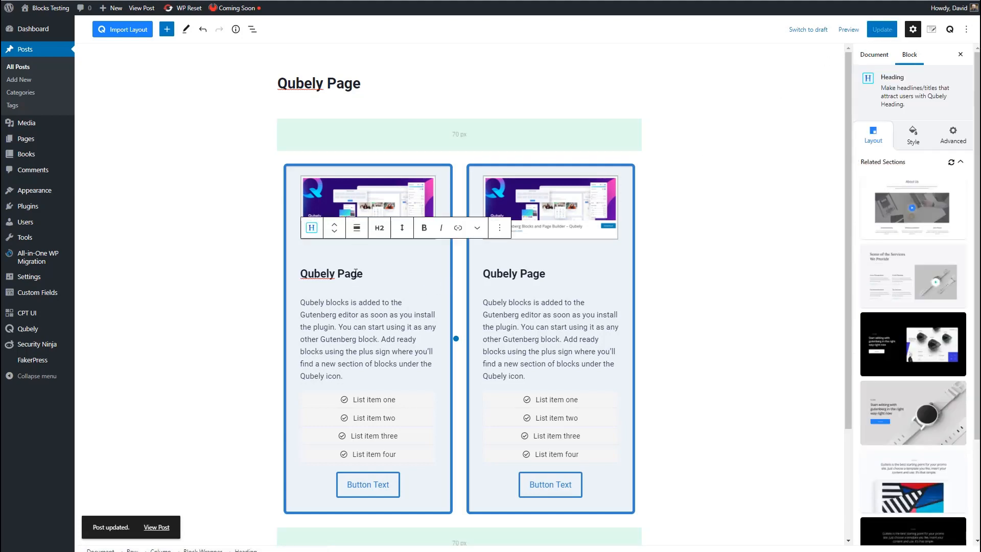
left_click(913, 136)
left_click(903, 169)
left_click(903, 169)
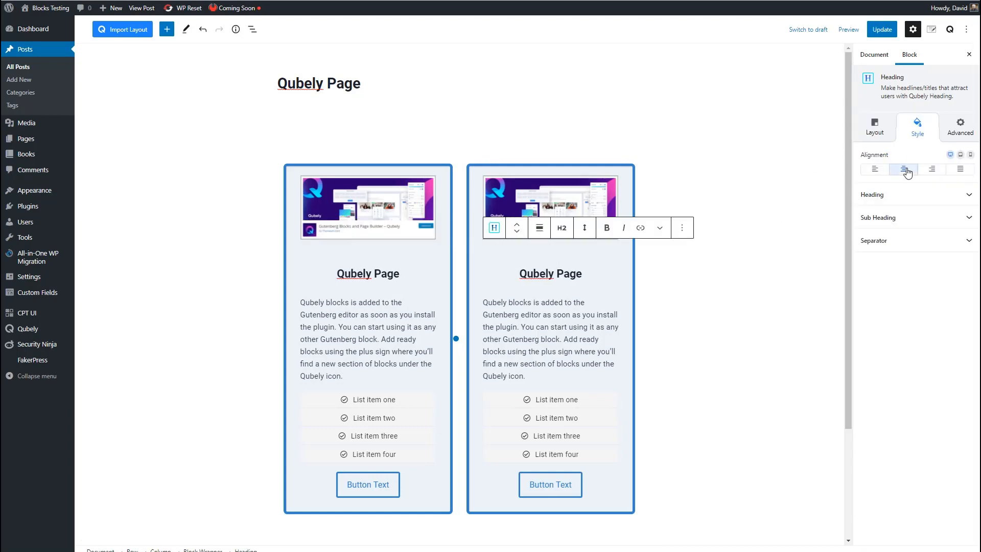
Step: Centre-align the Advanced Text paragraph in both cards
left_click(440, 315)
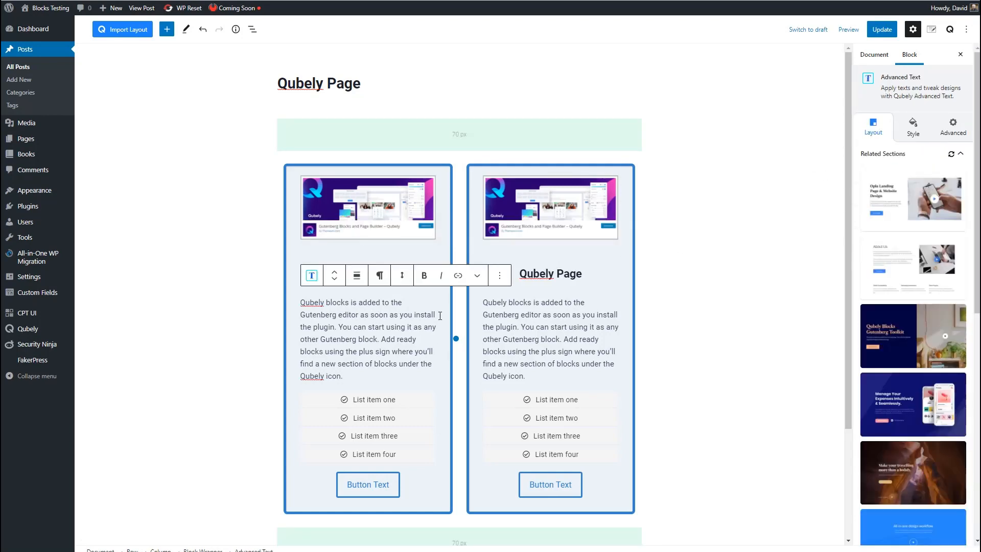
left_click(914, 130)
left_click(904, 169)
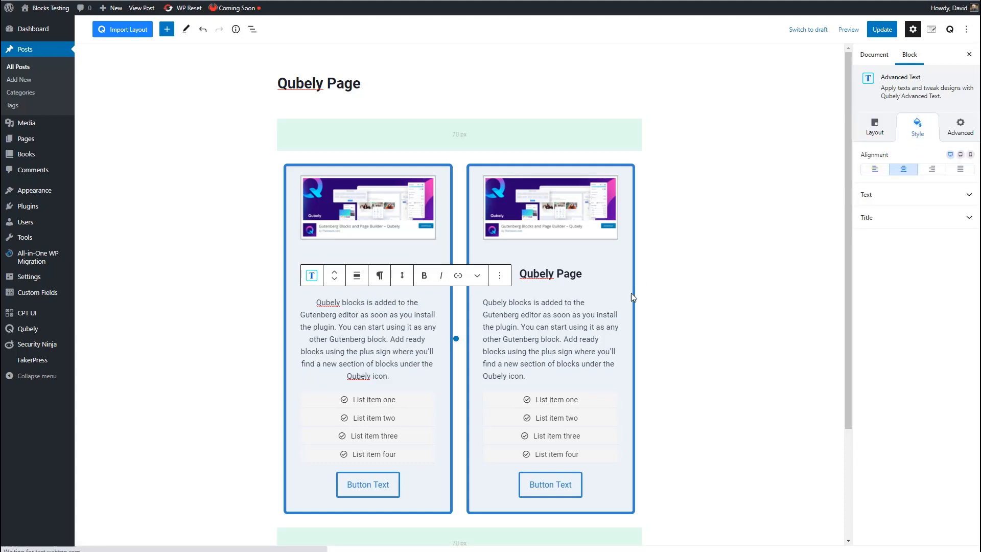
left_click(613, 317)
left_click(913, 131)
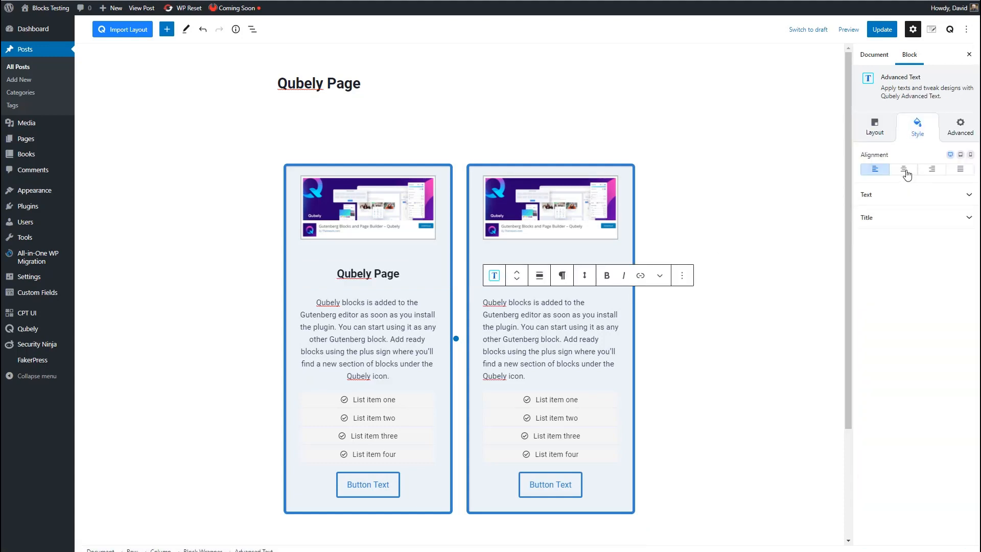
left_click(903, 168)
Step: Update the post and view it on the live site
left_click(882, 31)
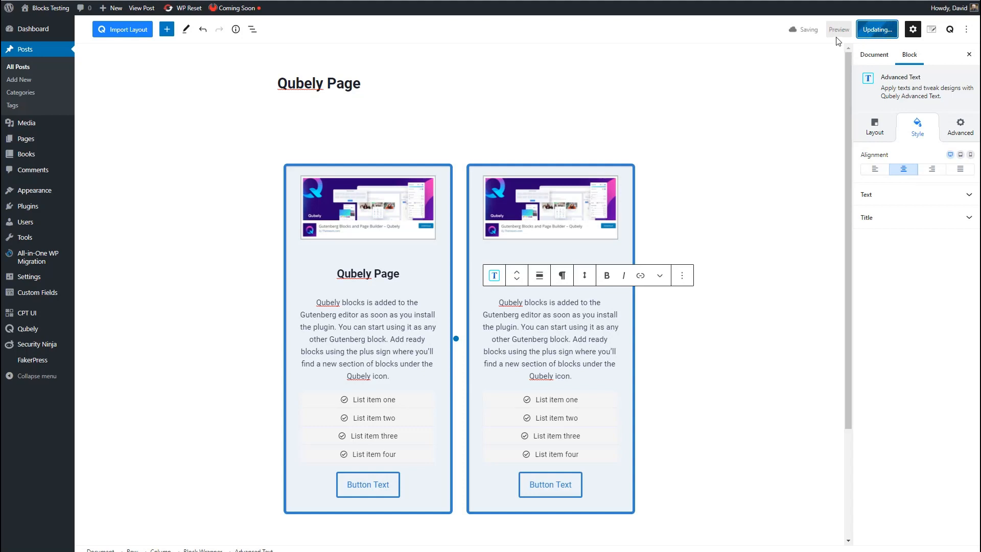
left_click(142, 8)
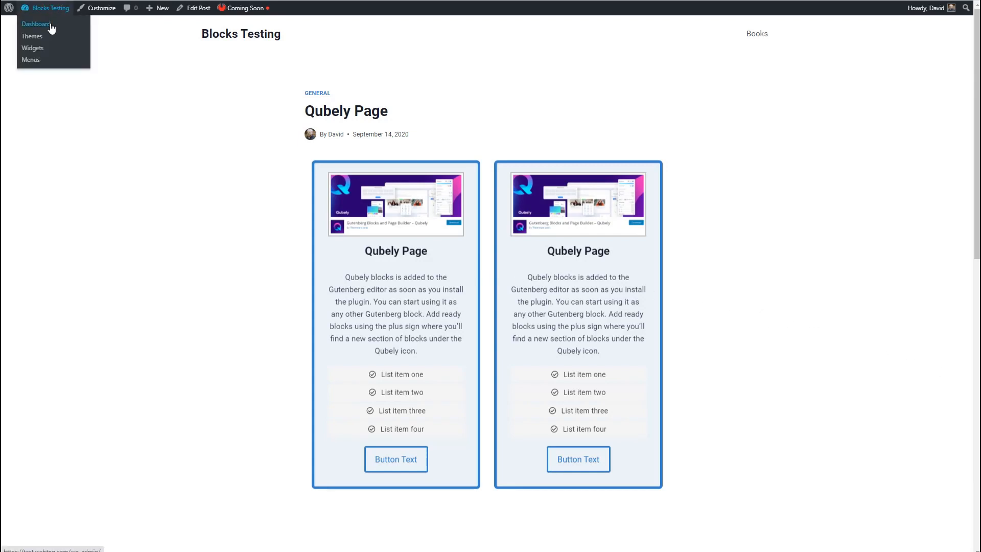
Step: Return to the WordPress dashboard and open the installed plugins list at the Qubely entries
left_click(52, 29)
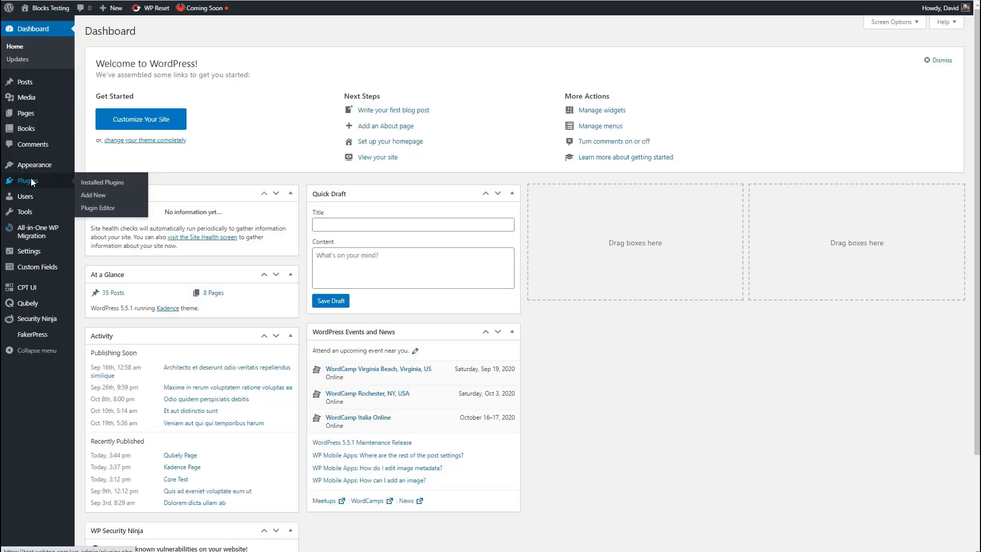
left_click(36, 180)
scroll(197, 326, "down", 5)
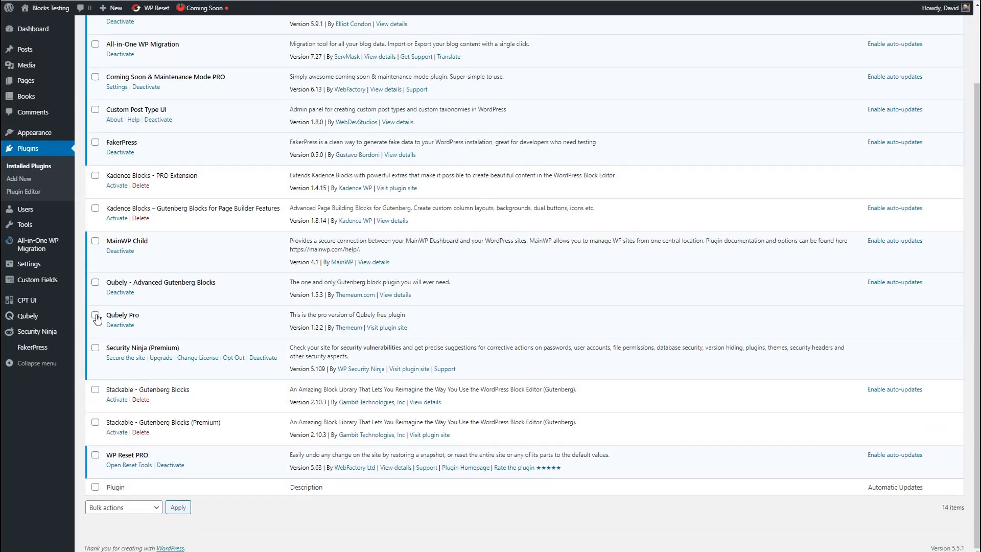
Step: Deactivate the Qubely - Advanced Gutenberg Blocks and Qubely Pro plugins together with a bulk action
left_click(95, 283)
left_click(96, 316)
left_click(109, 507)
left_click(114, 458)
left_click(178, 507)
Step: Activate the Stackable - Gutenberg Blocks (Premium) plugin and open its settings
scroll(180, 357, "down", 5)
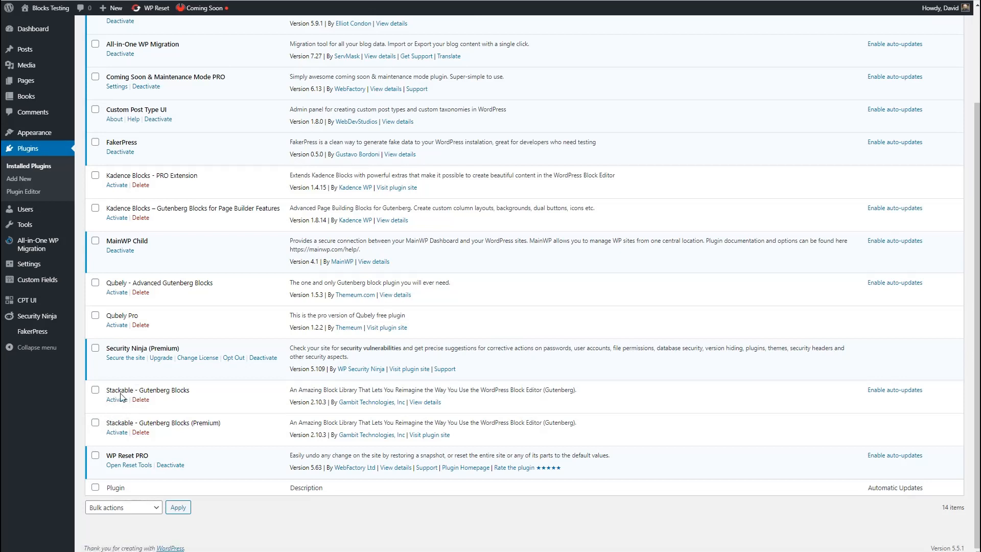
left_click(116, 432)
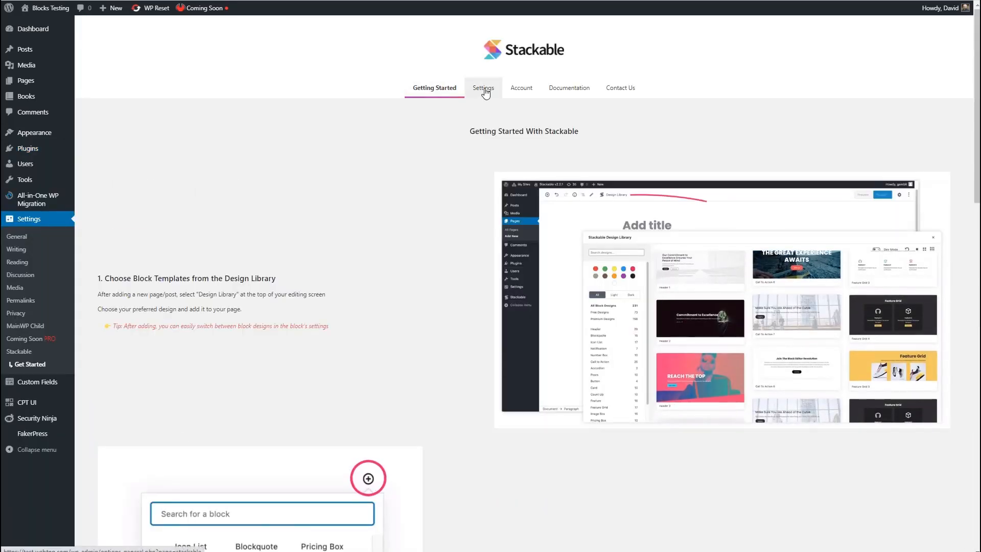
left_click(484, 89)
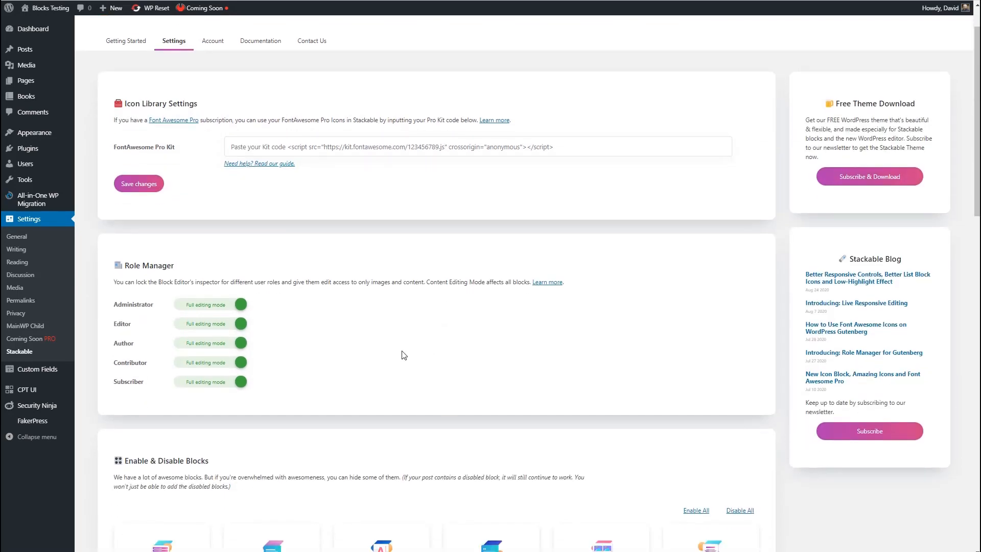
Step: Examine the Role Manager and the Enable & Disable Blocks section in the Stackable settings
scroll(401, 350, "down", 4)
scroll(401, 340, "down", 5)
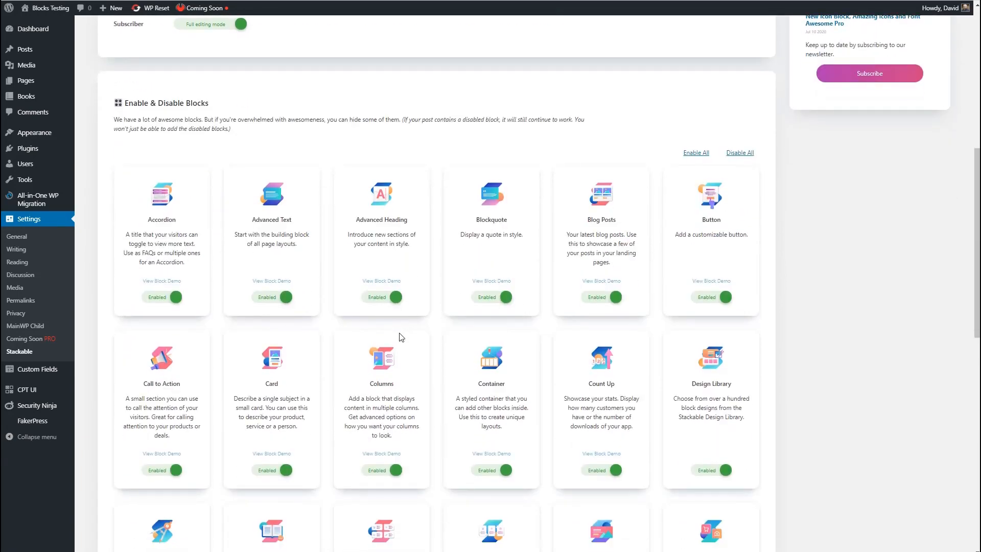
scroll(402, 334, "up", 1)
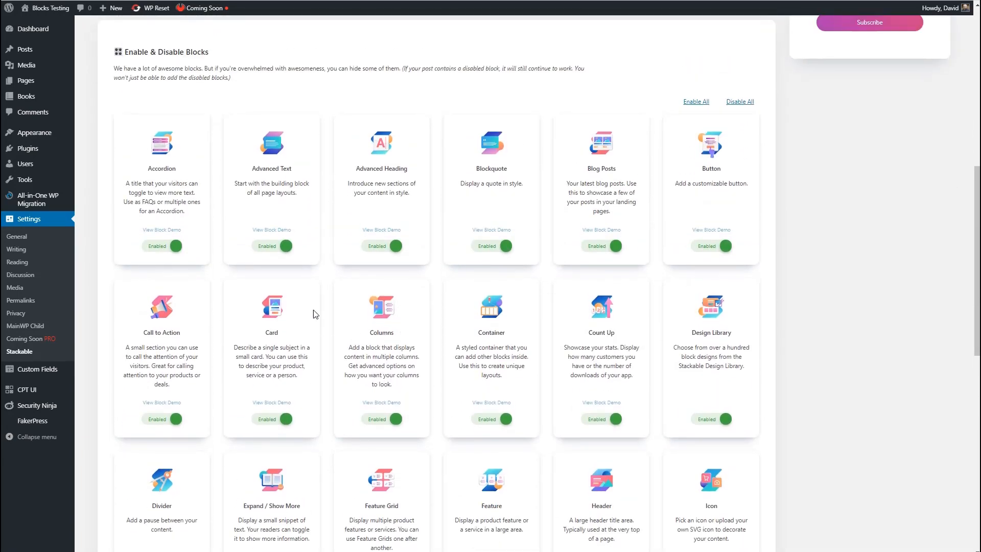
scroll(398, 327, "up", 2)
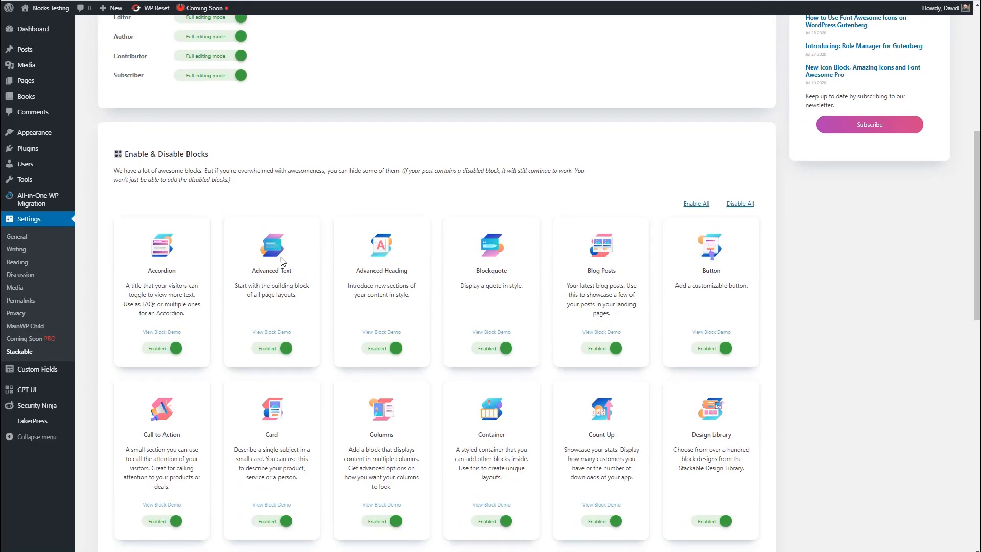
scroll(286, 268, "up", 7)
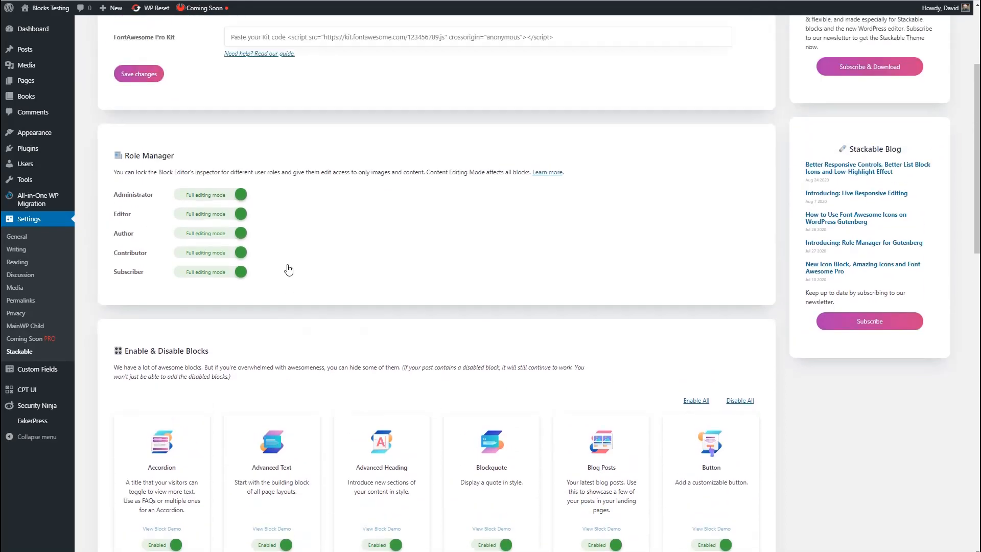
Step: Create a new post titled "Stackable Page" and start an empty block below the title
mouse_move(33, 52)
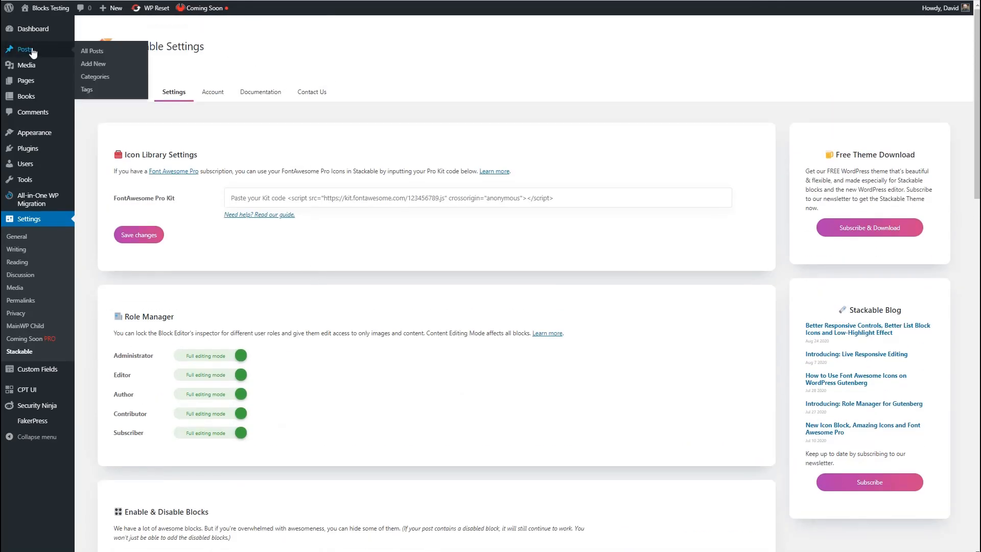
left_click(98, 65)
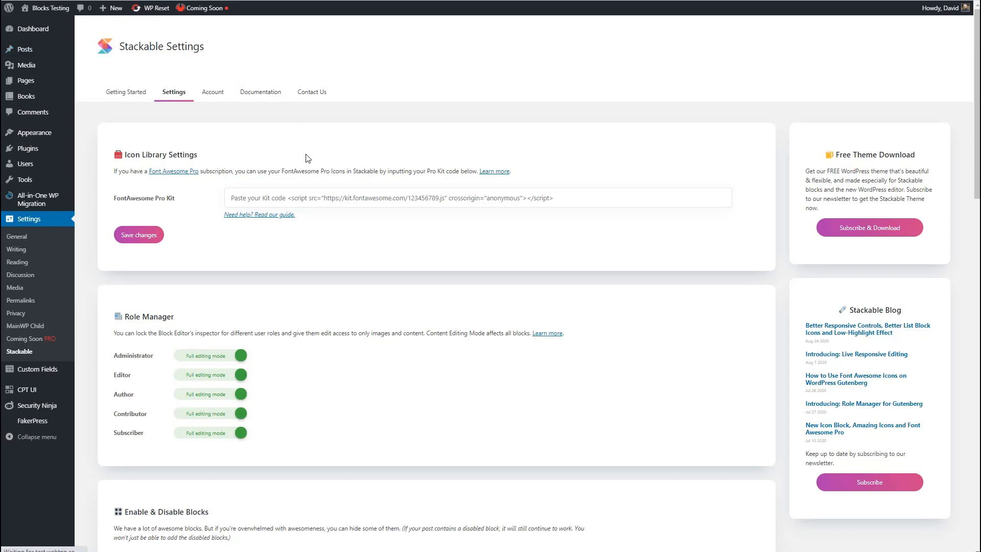
type("Stackable Page")
key("Return")
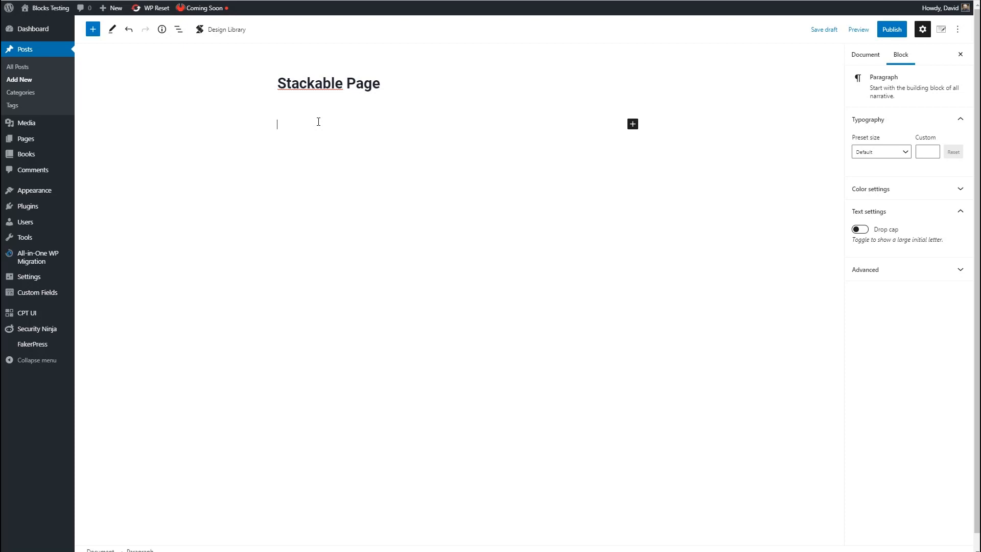
Step: Insert an Image block with the Stackable banner from the media library and group it into a Container
type("/im")
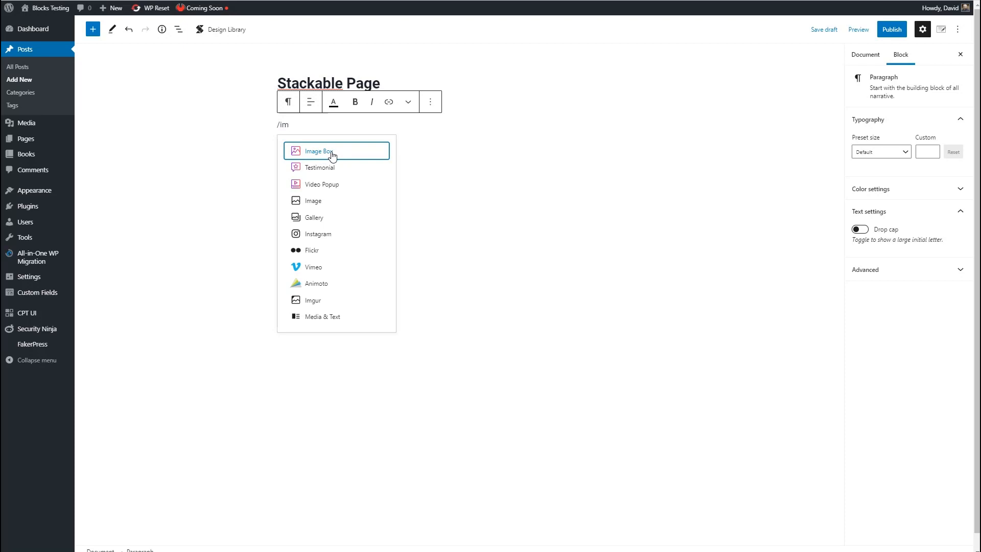
left_click(311, 202)
left_click(333, 182)
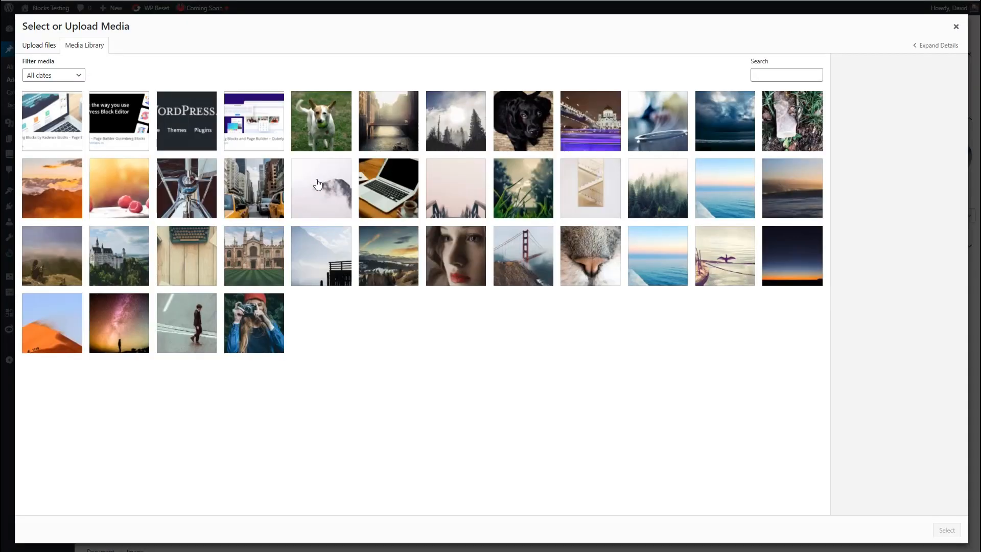
left_click(147, 145)
left_click(946, 530)
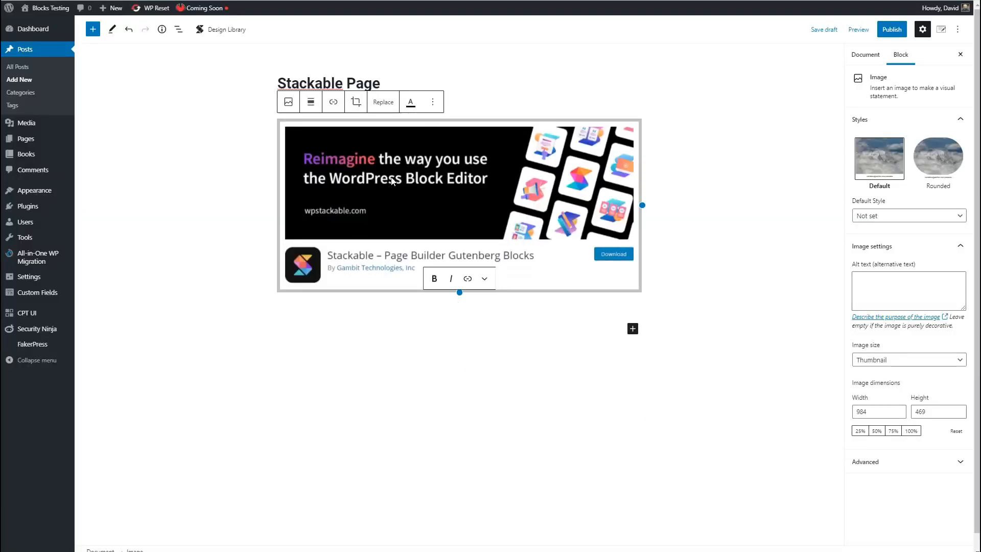
left_click(435, 107)
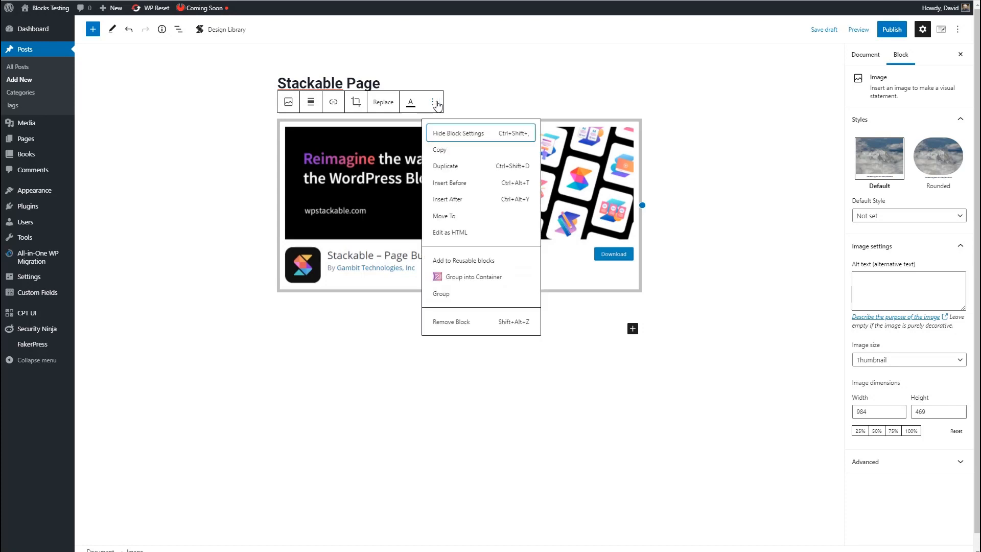
left_click(467, 281)
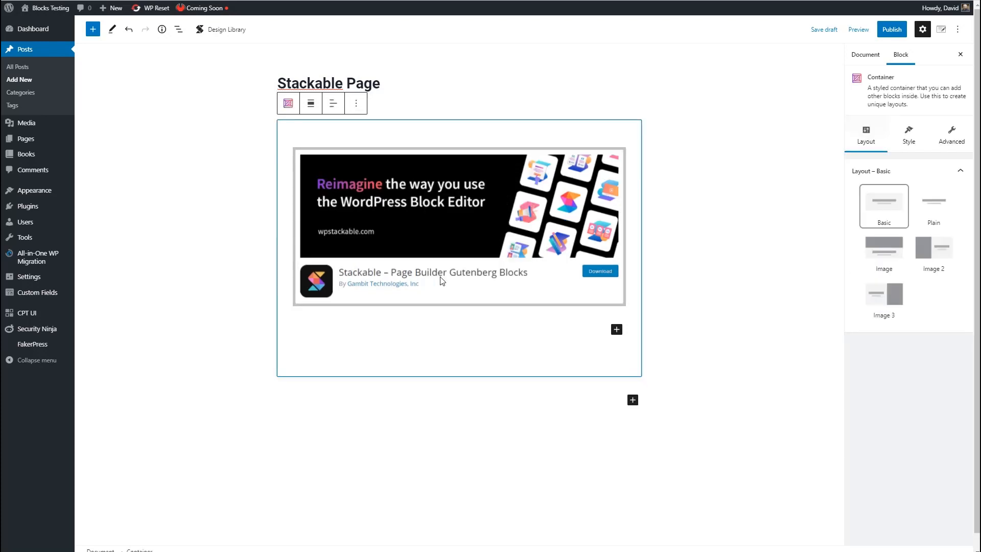
Step: Add a centre-aligned Advanced Heading block below the image inside the container
left_click(617, 330)
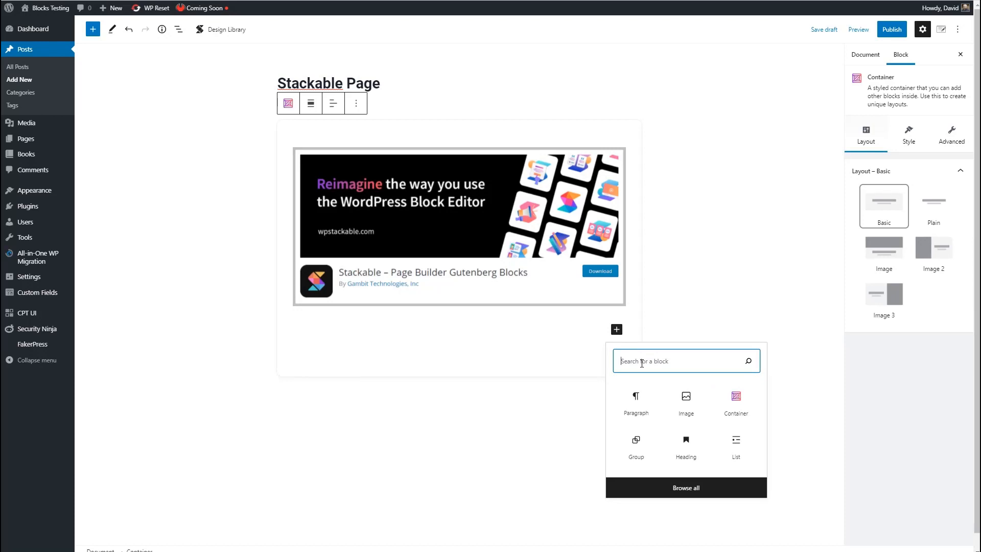
type("head")
left_click(736, 404)
left_click(907, 197)
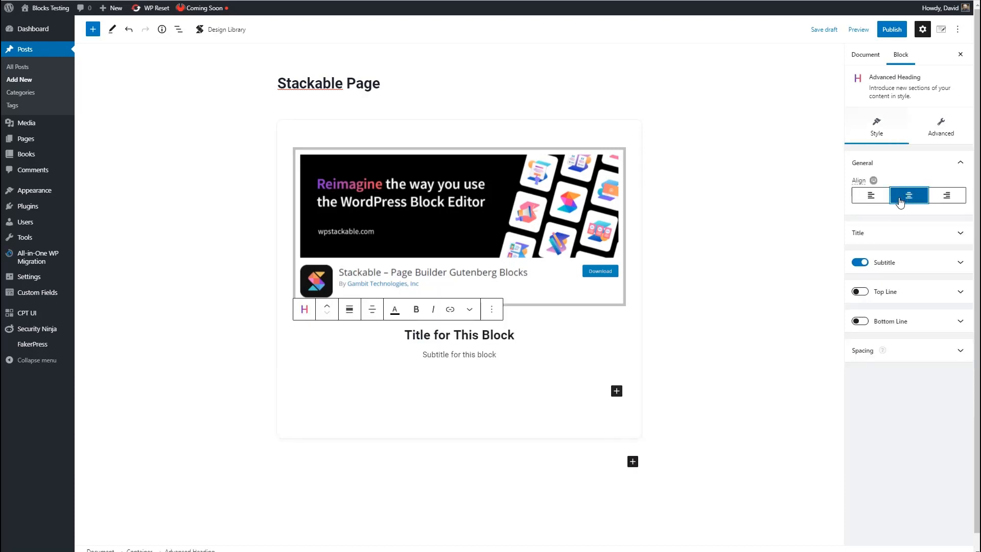
Step: Set the Advanced Heading's title to "Stackable Page" and turn off its subtitle
triple_click(495, 331)
type("Stackable Page")
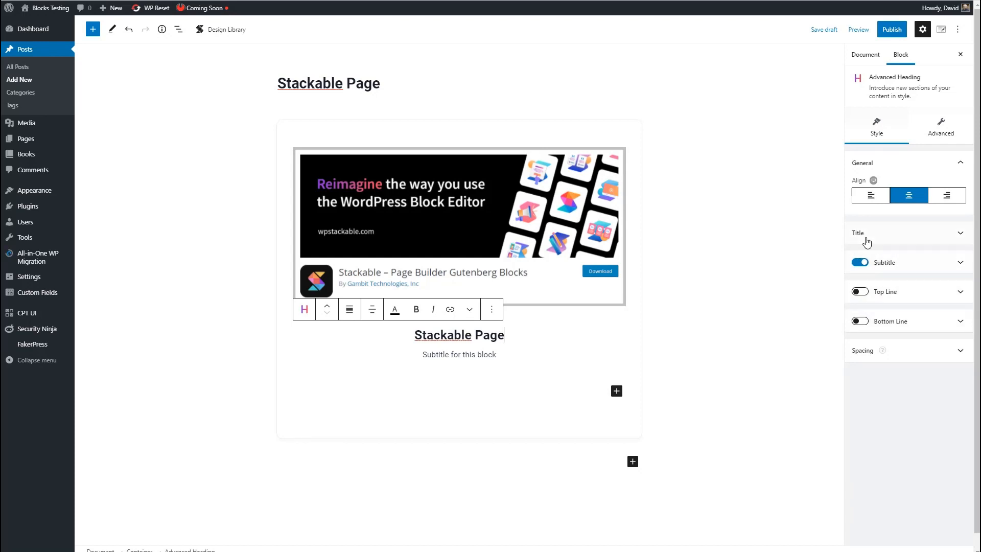
left_click(857, 263)
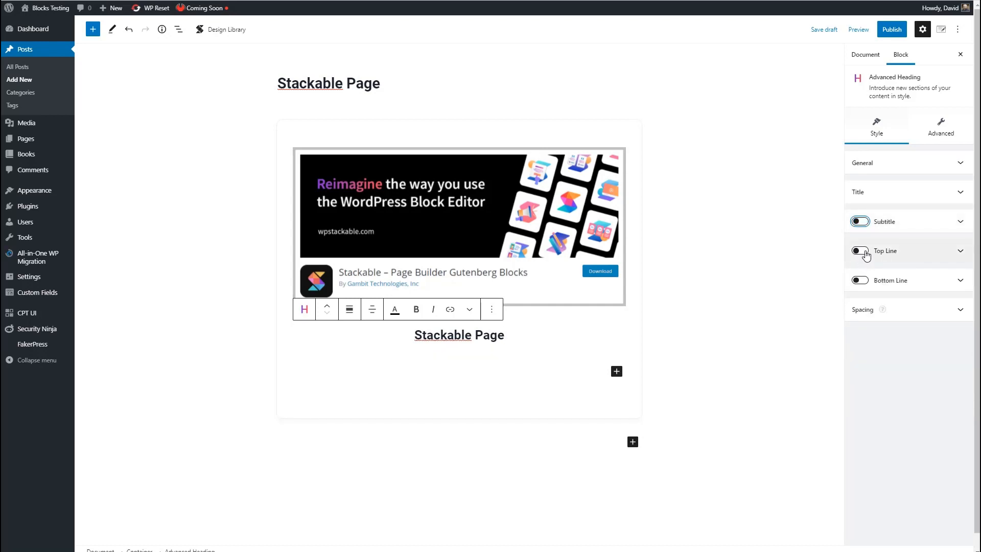
Step: Try out the top line and the bottom line on the Advanced Heading
left_click(961, 252)
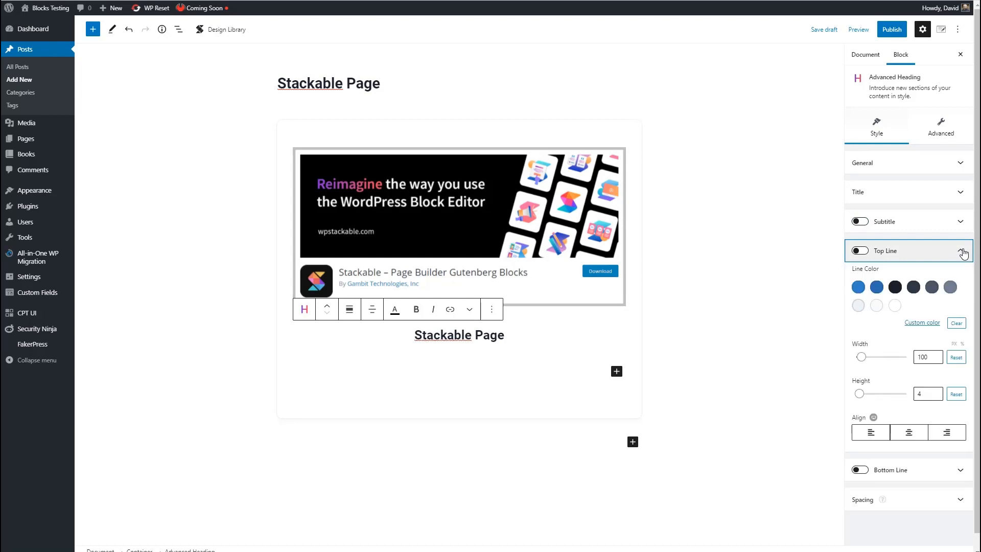
left_click(860, 251)
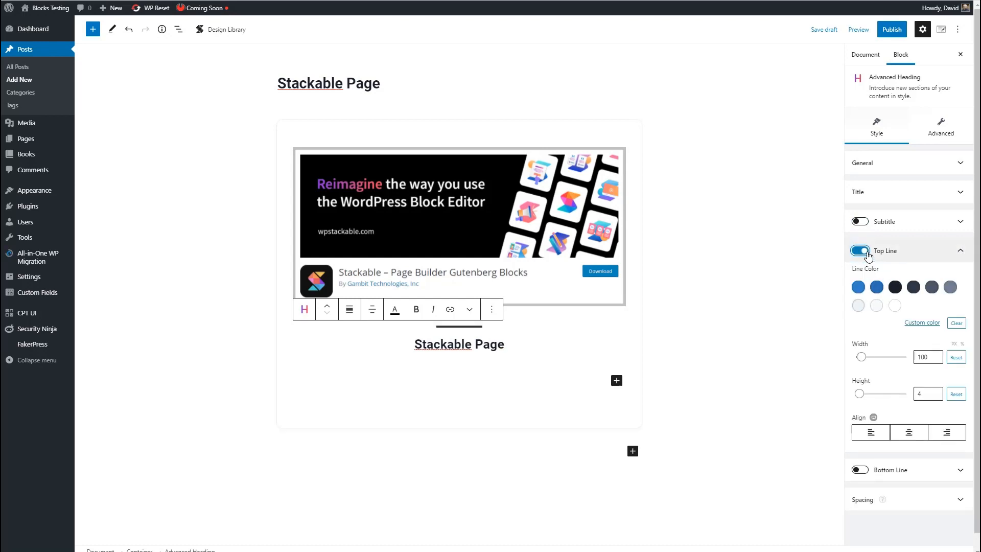
left_click(860, 251)
left_click(860, 280)
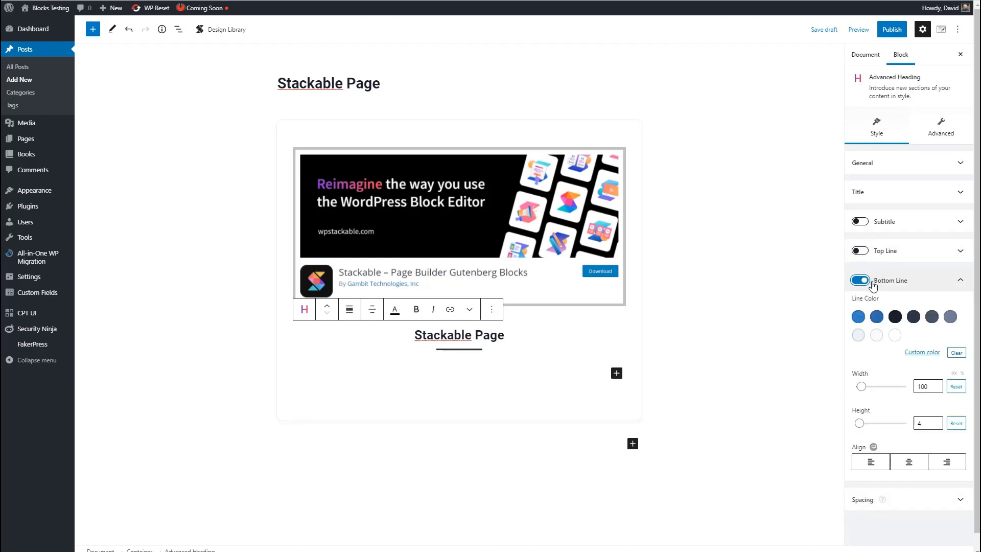
left_click(859, 281)
Step: Examine the Advanced Heading's title spacing and its advanced general, block spacing, responsive and custom CSS options
left_click(958, 311)
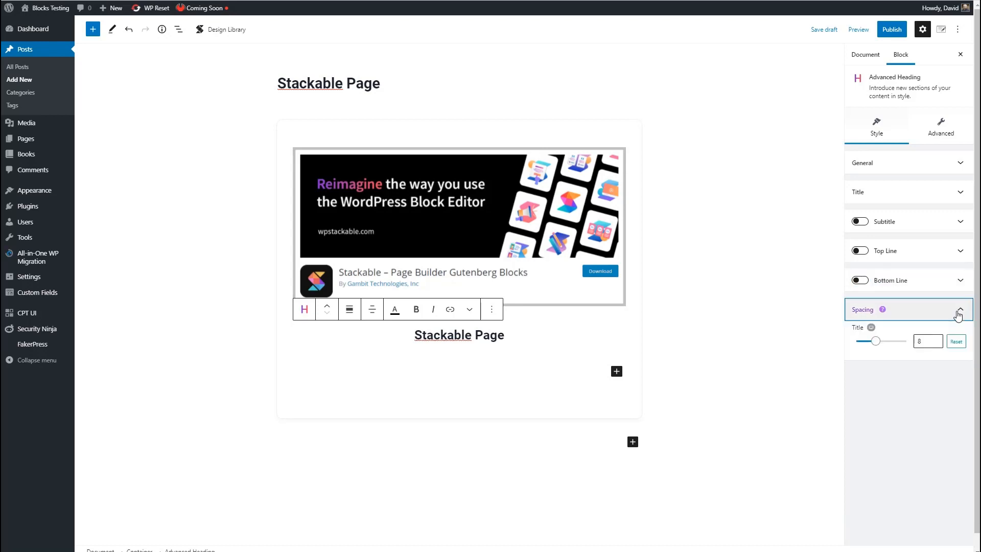
left_click(939, 127)
left_click(899, 162)
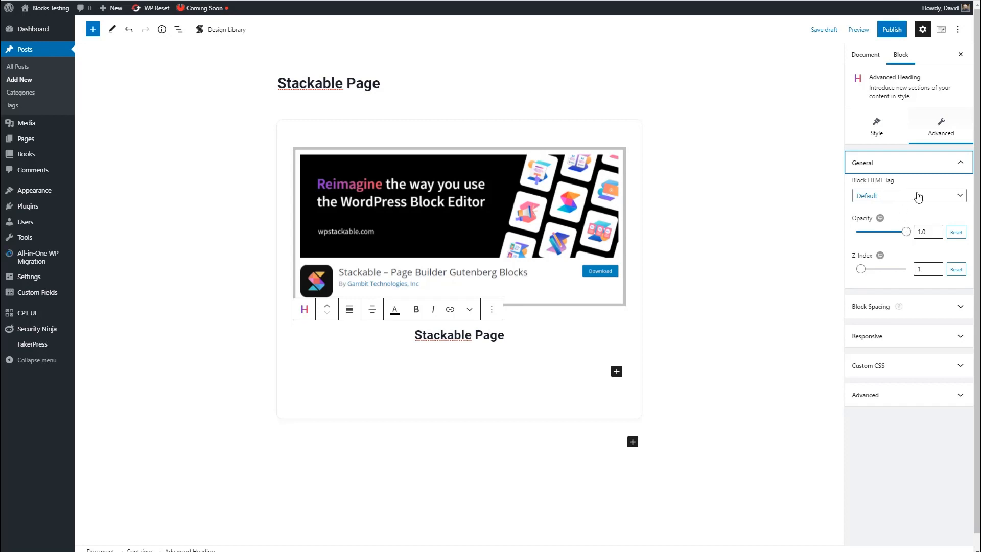
left_click(926, 163)
left_click(928, 193)
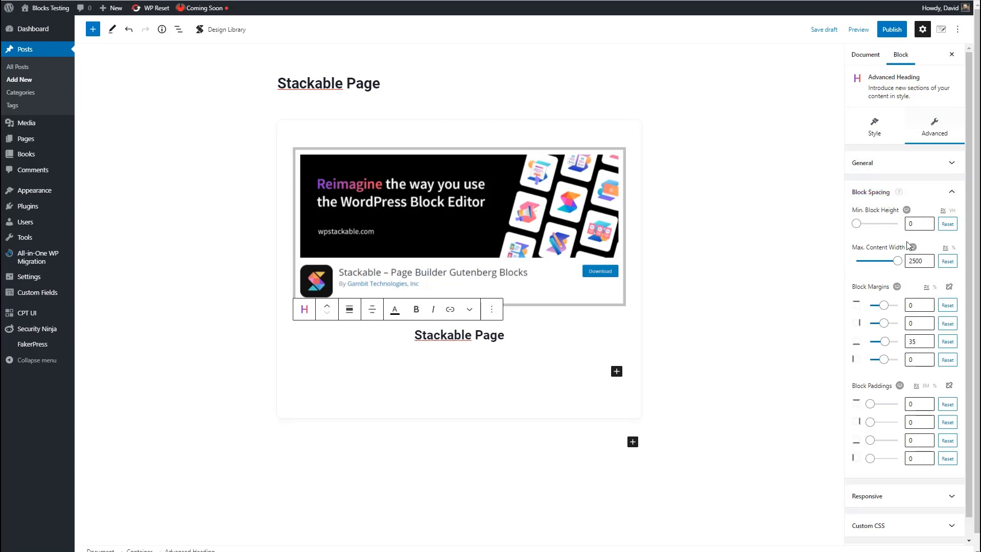
left_click(952, 192)
left_click(957, 221)
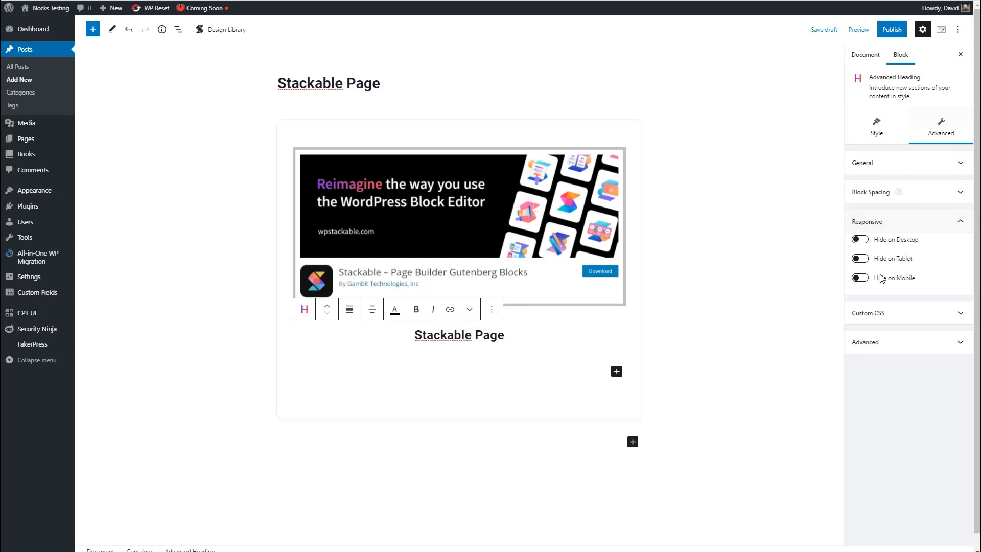
left_click(898, 225)
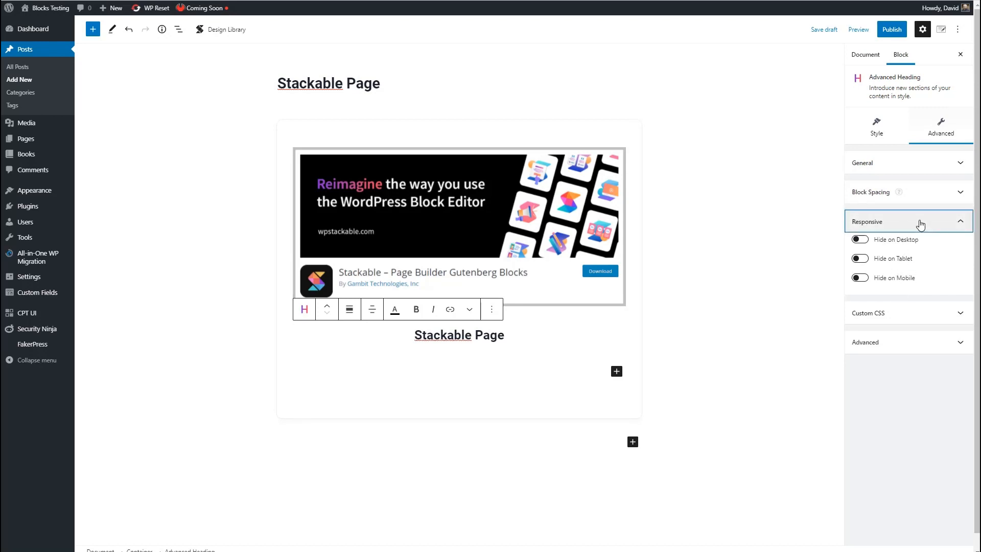
left_click(928, 250)
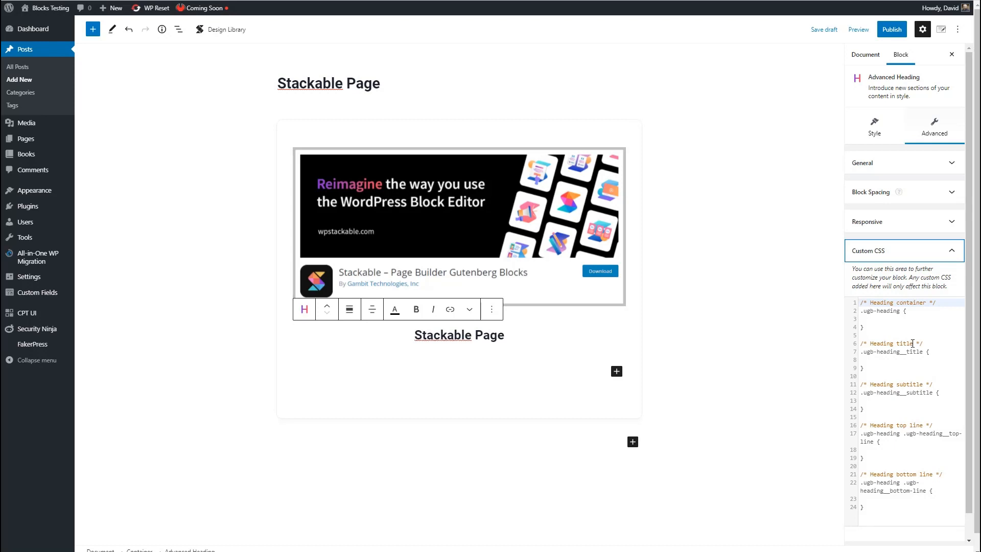
left_click(908, 250)
left_click(876, 127)
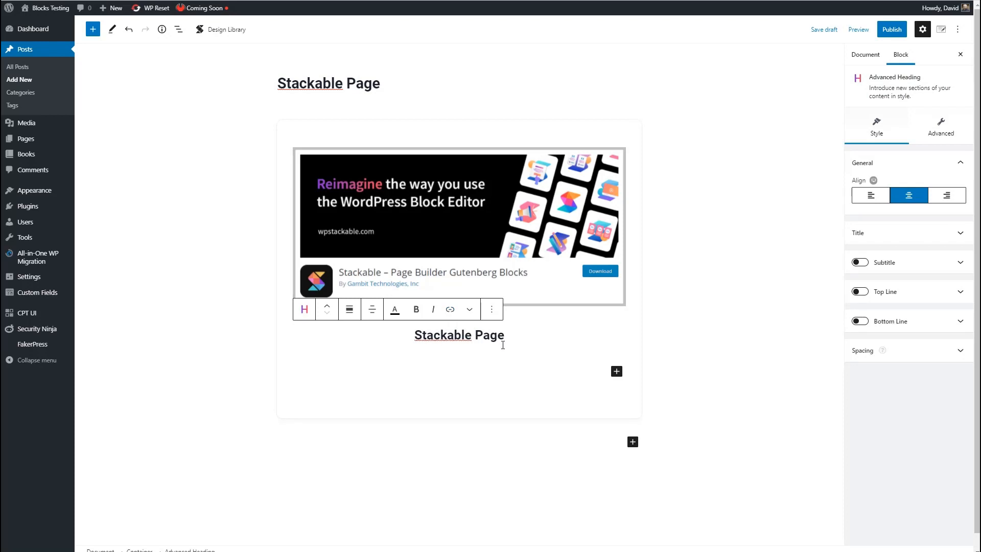
Step: Add a Stackable Advanced Text block below the heading inside the container
left_click(617, 371)
type("text")
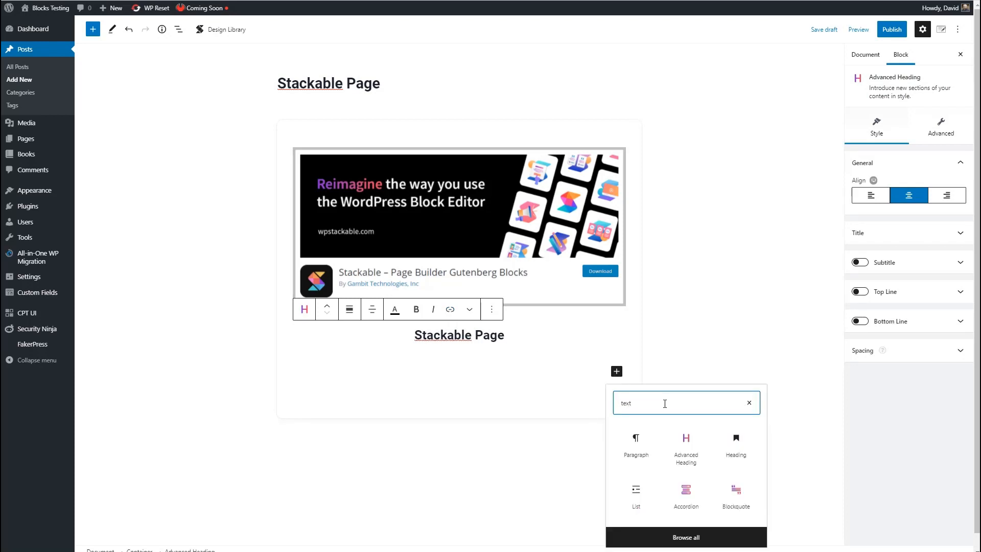
left_click(683, 538)
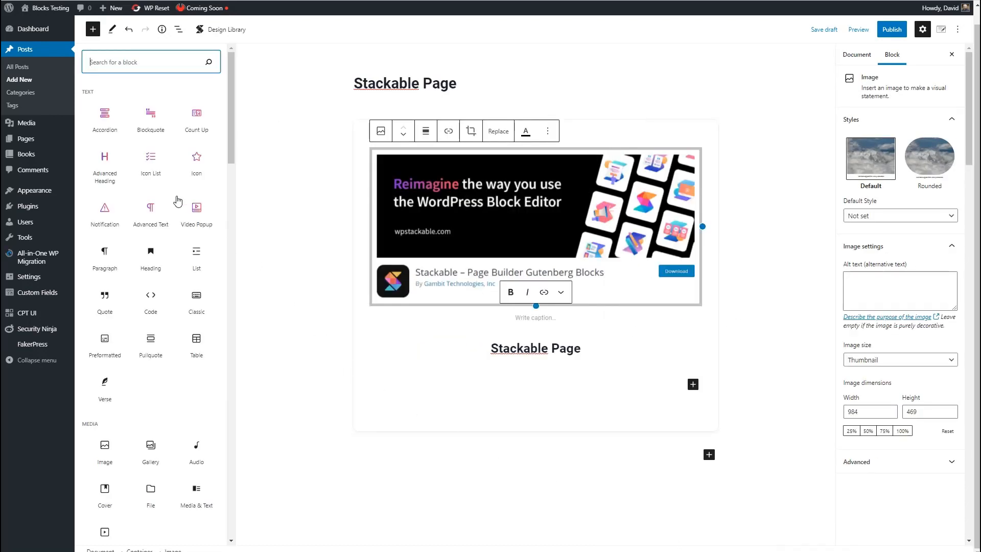
left_click(151, 210)
left_click(335, 313)
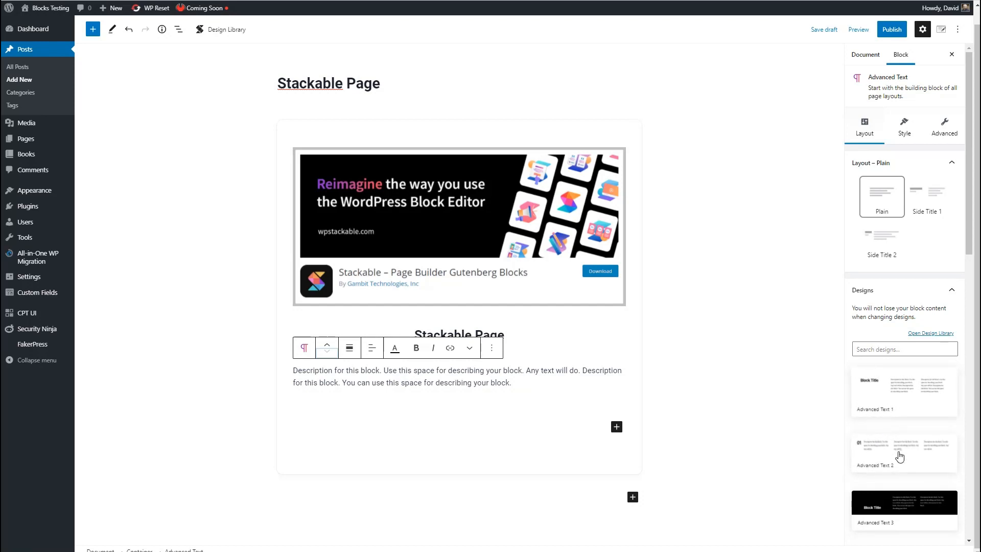
Step: Set the Advanced Text block to 2 columns
left_click(905, 128)
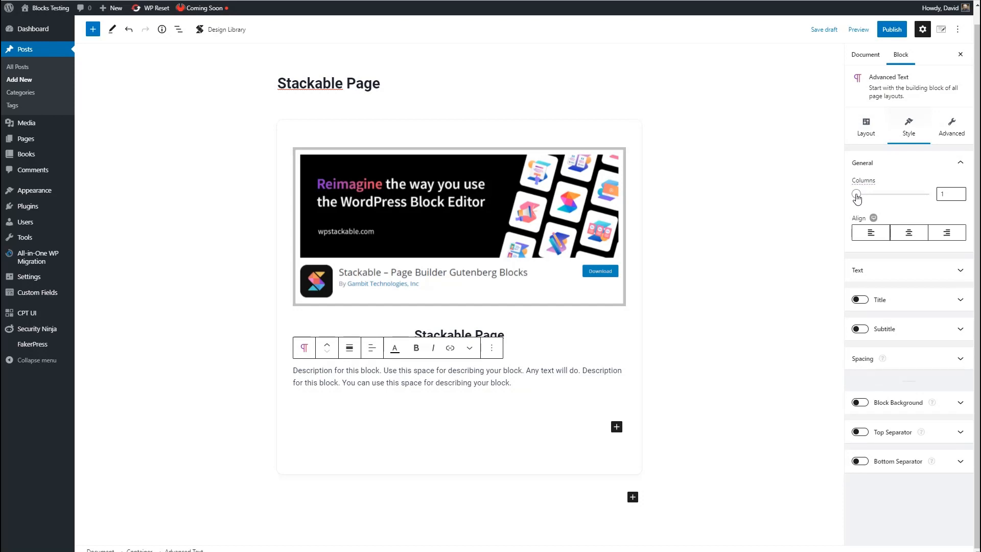
left_click_drag(856, 196, 881, 195)
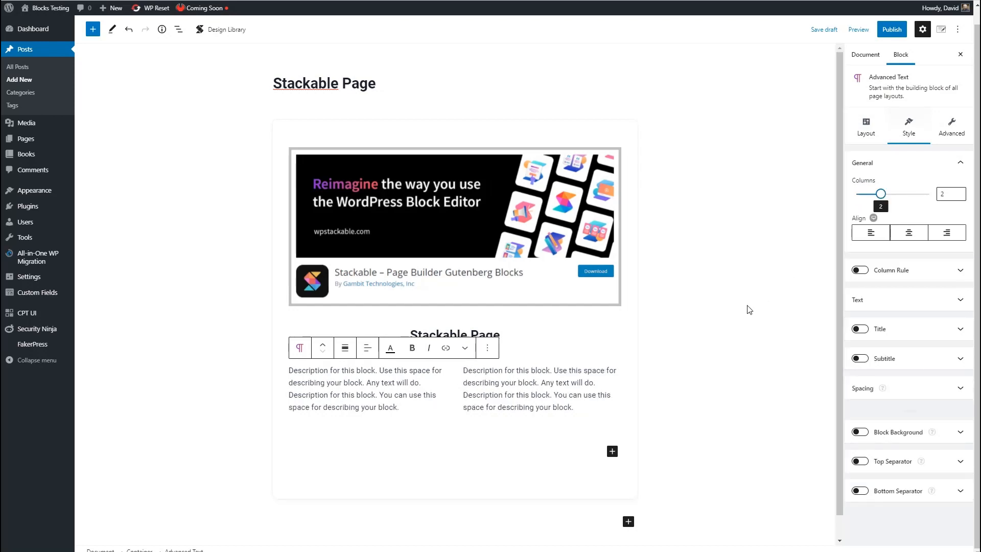
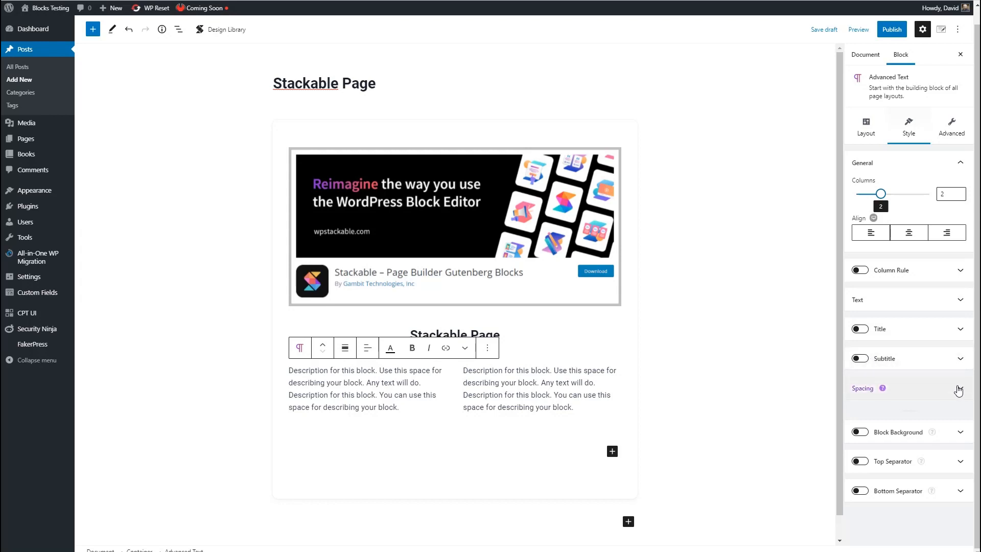
Step: Try out a Wave 1 top separator in the first blue palette color on the Advanced Text block
mouse_move(962, 392)
left_click(742, 443)
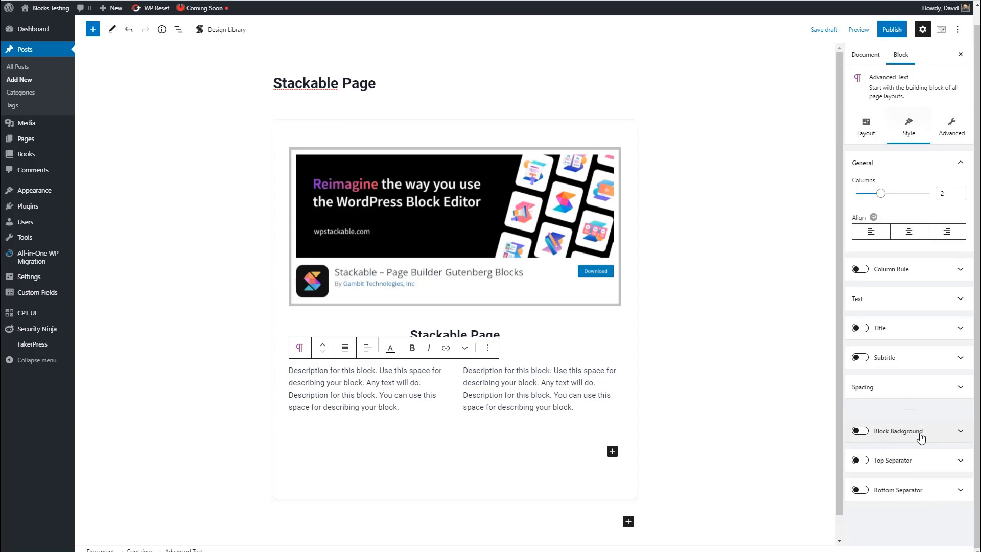
left_click(965, 462)
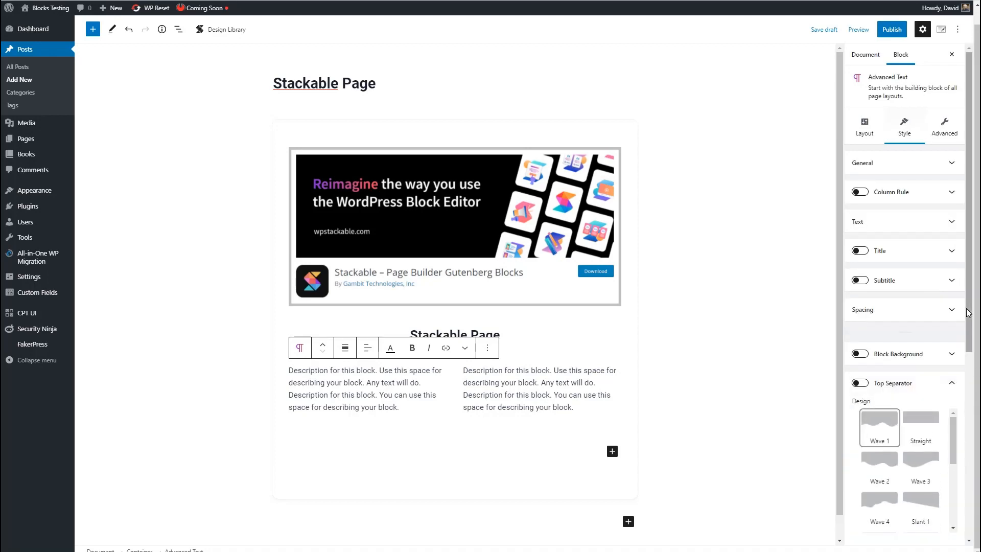
scroll(944, 327, "down", 3)
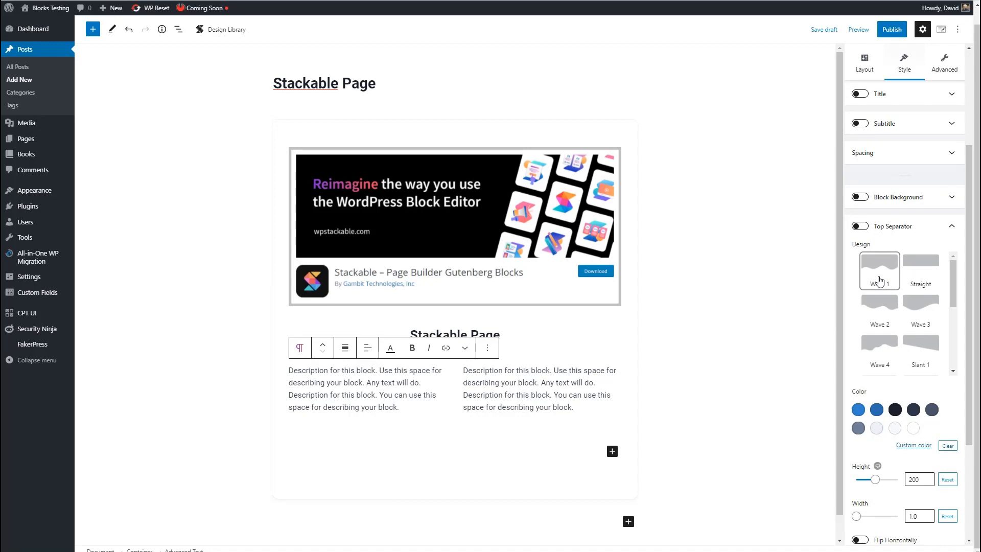
left_click(878, 281)
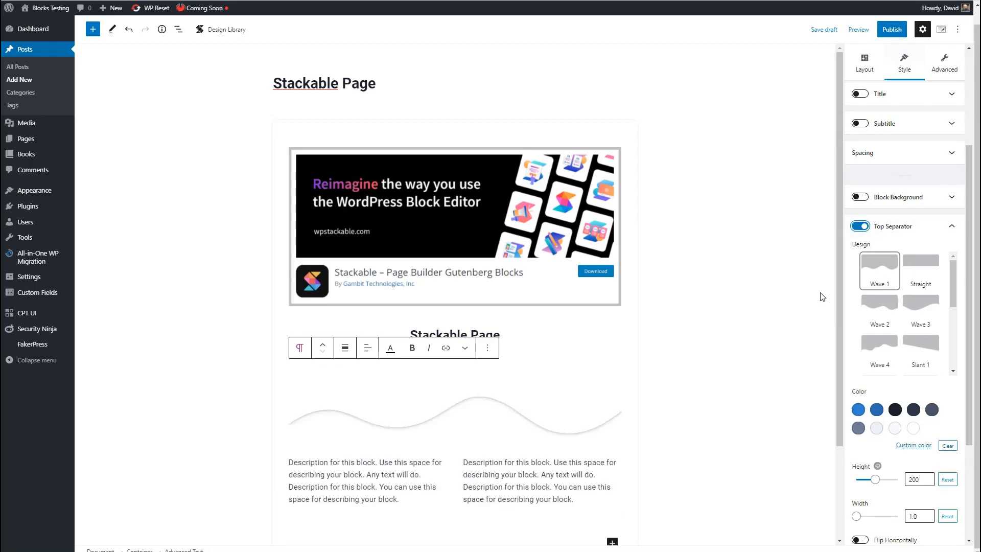
left_click(858, 410)
Step: Try separator layers 2 and 3 on the Advanced Text block and switch its top separator off again
scroll(915, 412, "down", 1)
scroll(915, 412, "down", 2)
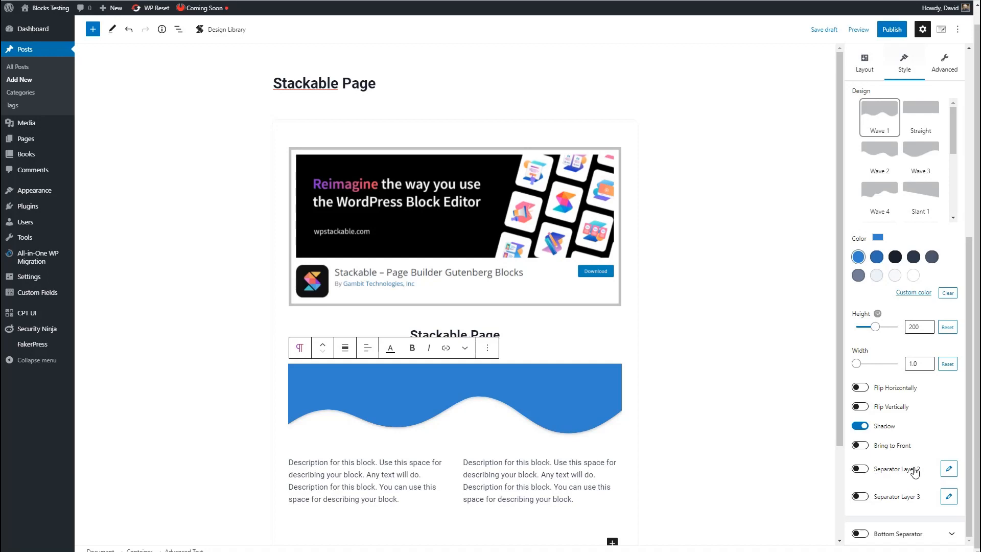
left_click(860, 469)
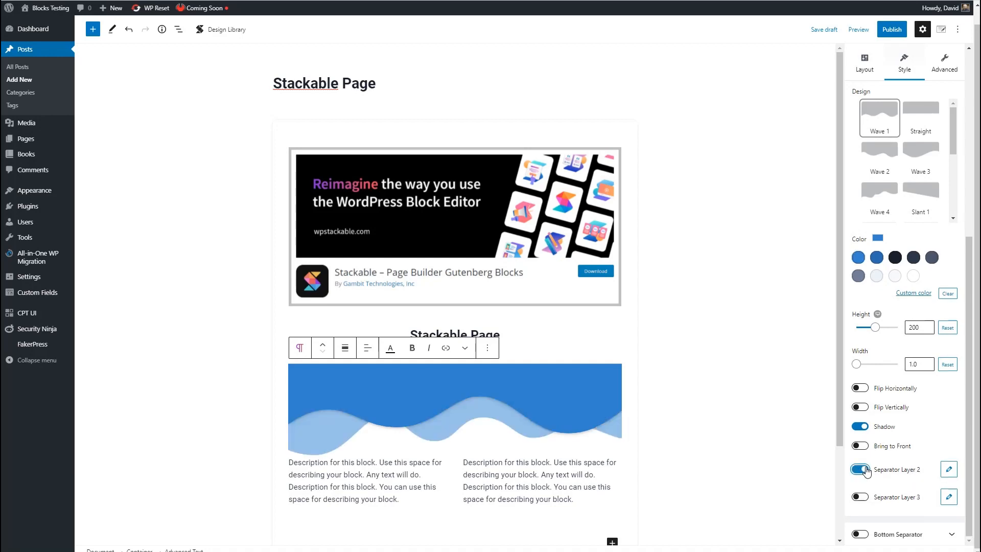
left_click(869, 496)
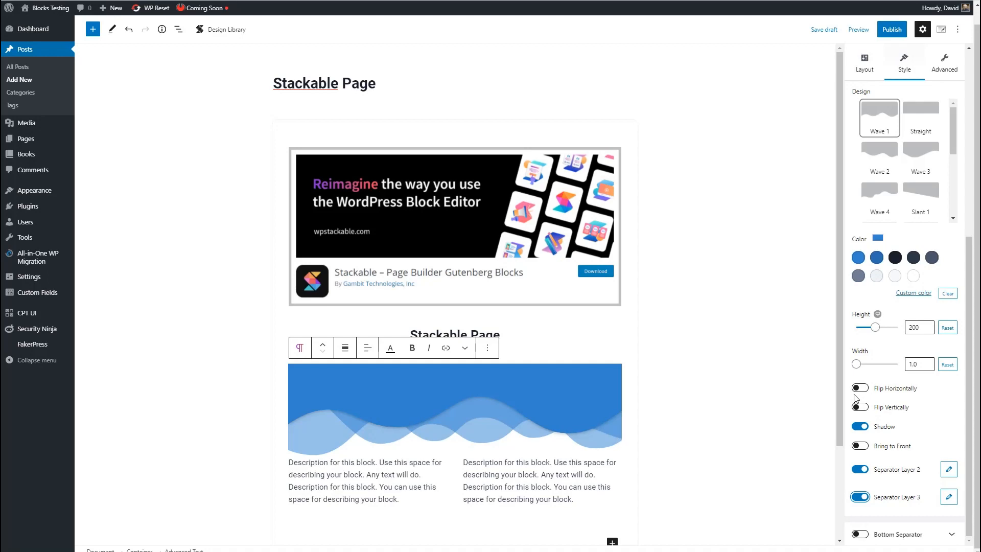
scroll(857, 398, "up", 2)
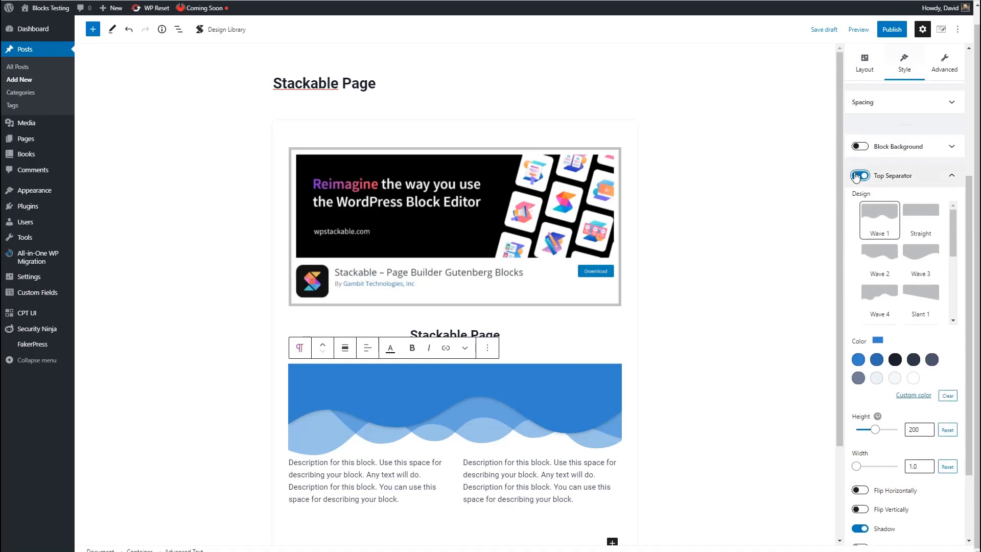
left_click(858, 176)
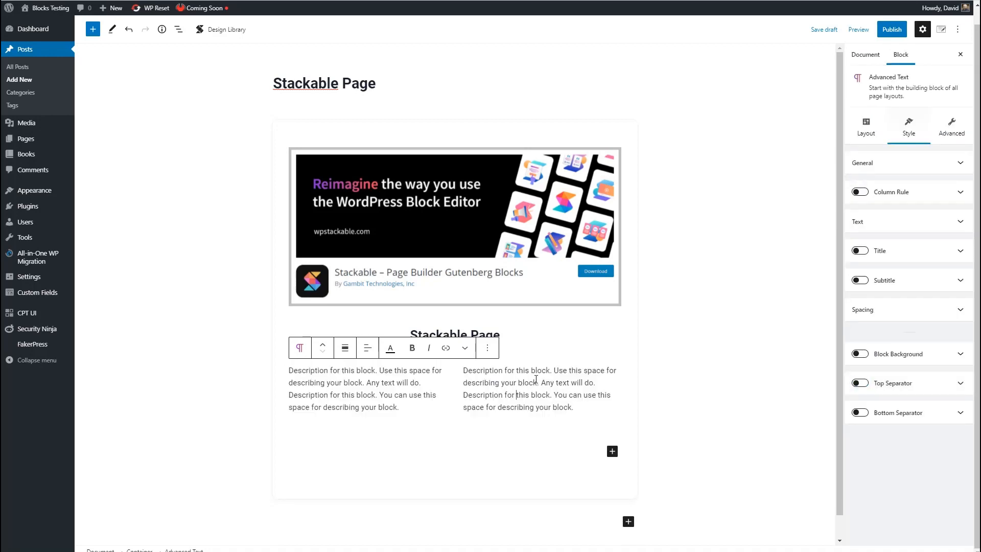
Step: Set the Advanced Text block to 1 centered column and replace its placeholder with filler text starting "Monotonectally empower exceptional catalysts for change"
left_click(873, 168)
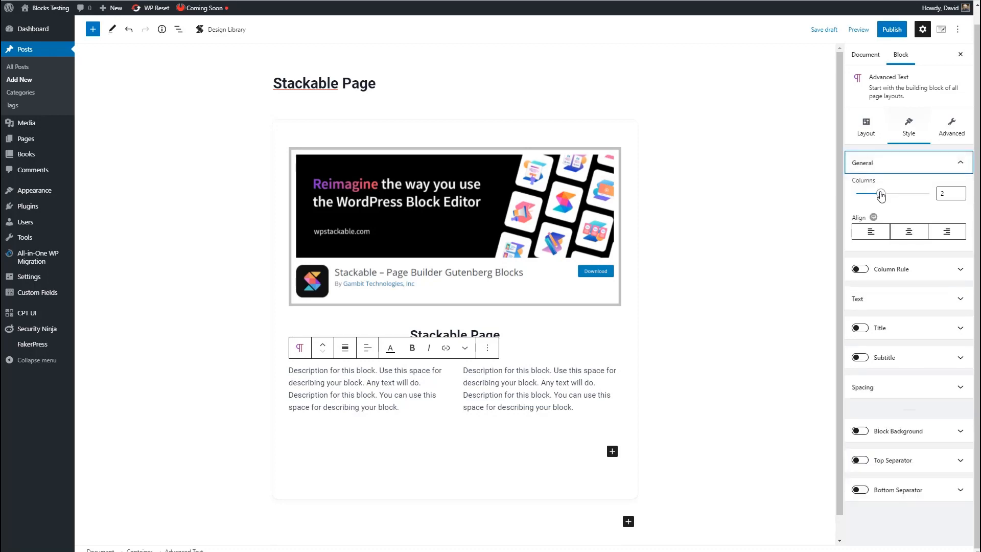
left_click_drag(881, 194, 849, 195)
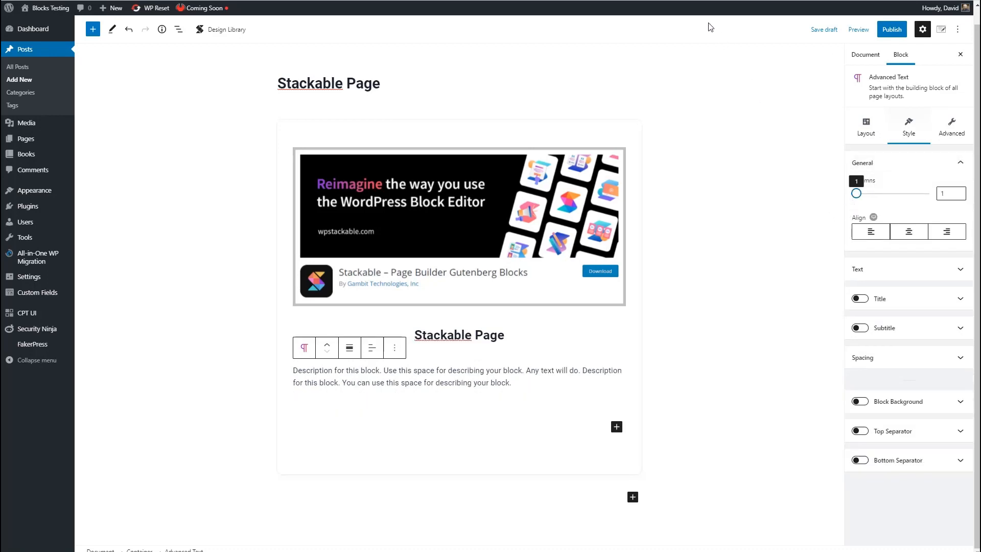
left_click(655, 0)
left_click_drag(634, 10, 587, 11)
left_click(599, 97)
left_click_drag(512, 383, 298, 371)
type("Monotonectally empower exceptional catalysts for change with excellent mindshare. Appropriately synergize vertical functionalities rather than multifunctional core competencies. Appropriately facilitate cross functional web services whereas enterprise-wide.")
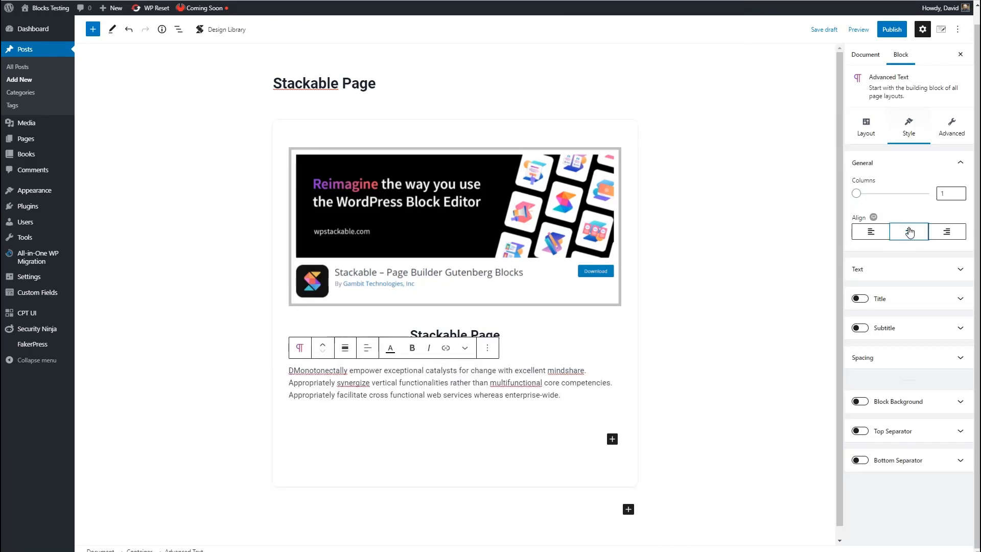
left_click(909, 231)
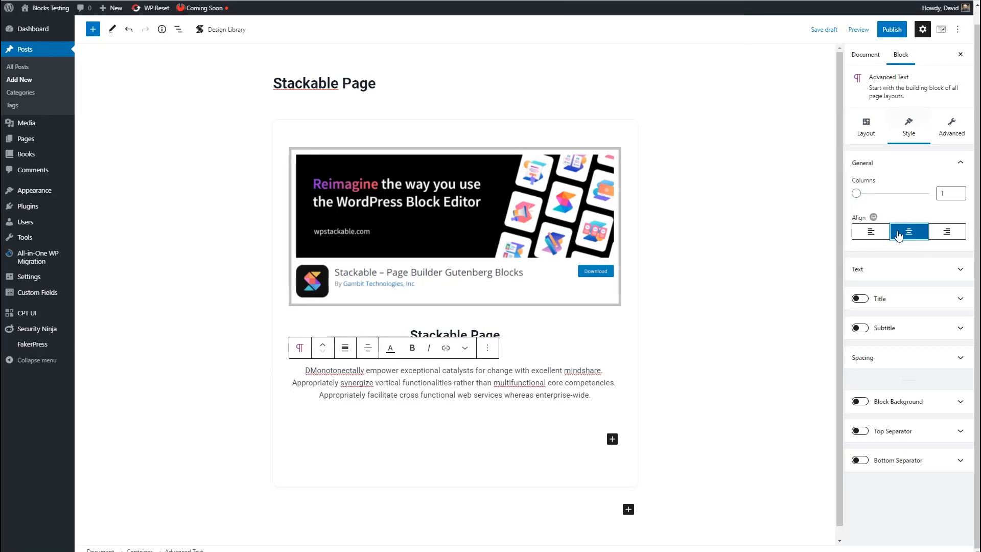
Step: Add a Stackable Icon List block below the text inside the container
left_click(612, 440)
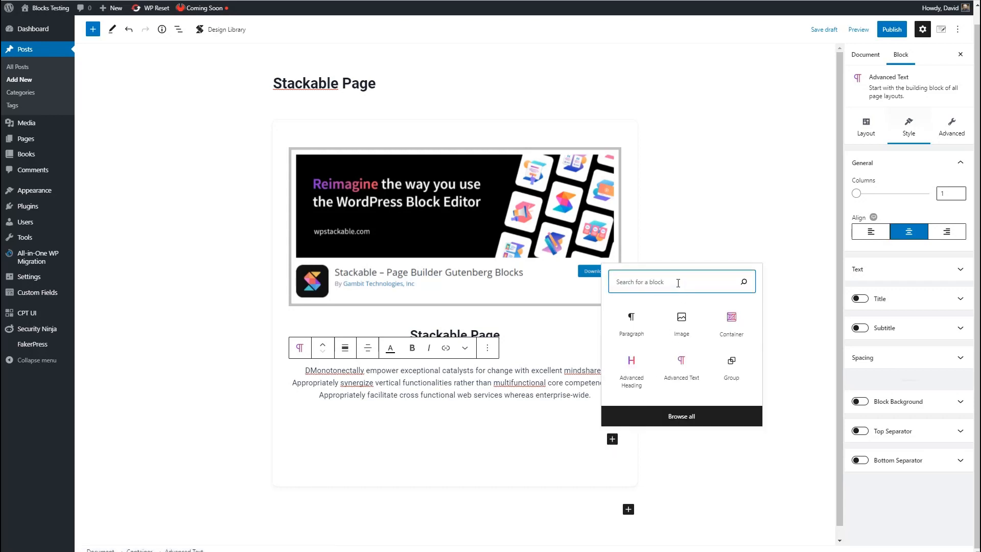
type("icon")
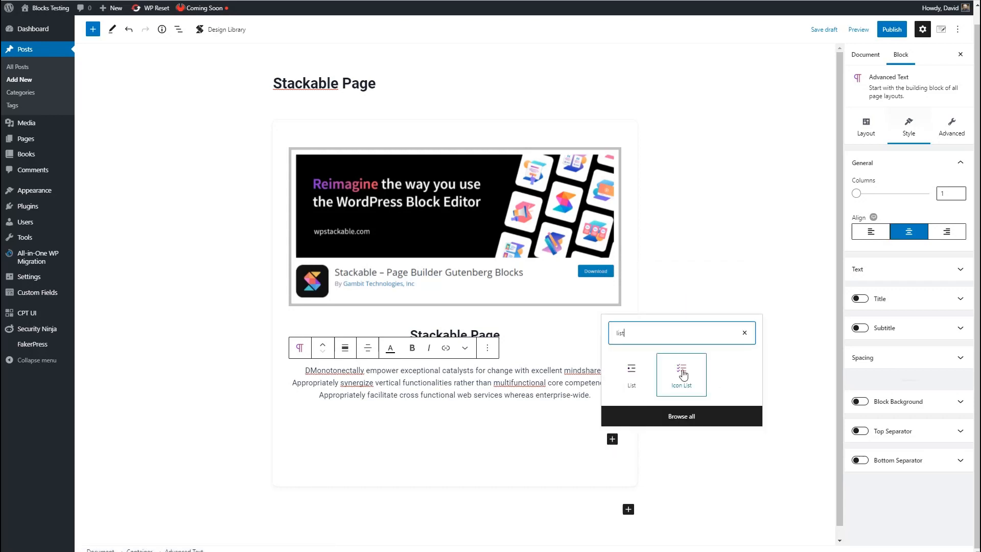
left_click(682, 369)
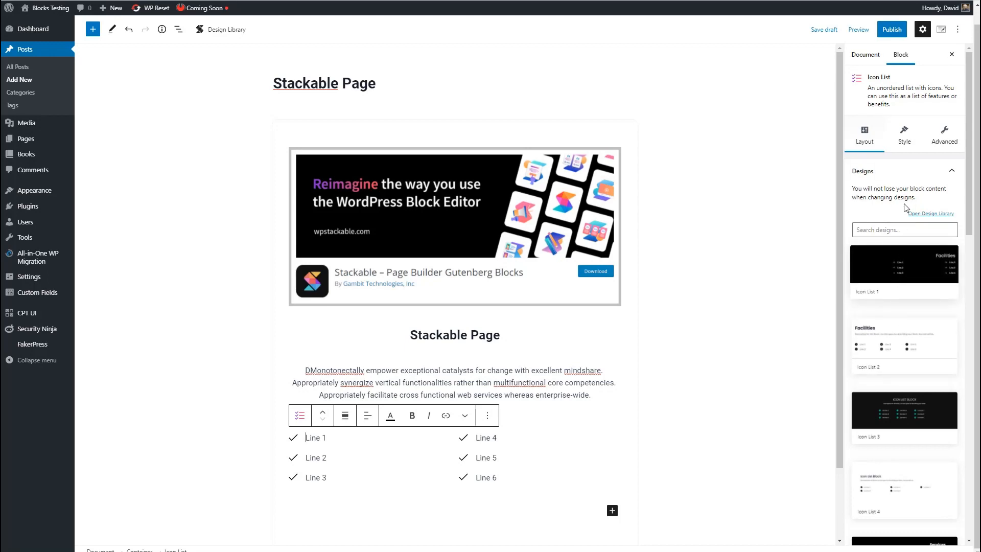
Step: Set the Icon List to 1 column and center-align it
left_click(905, 135)
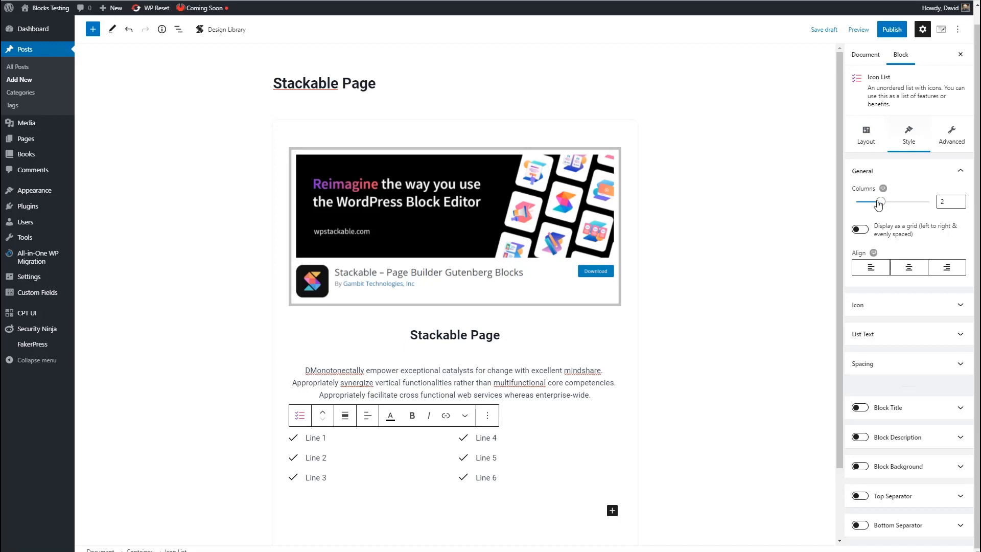
left_click_drag(878, 203, 861, 204)
left_click(909, 239)
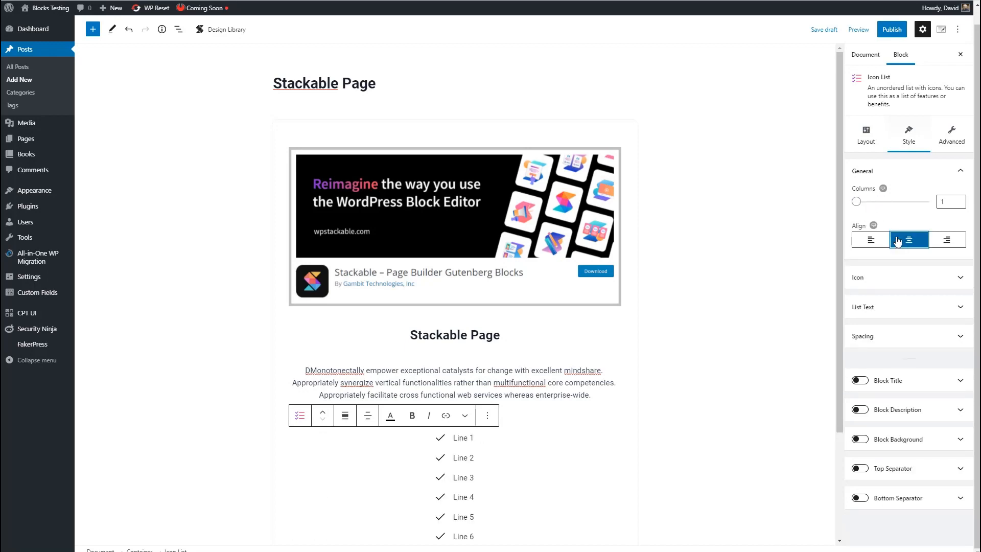
Step: Look at the icon choices available for the first list item
scroll(718, 341, "down", 1)
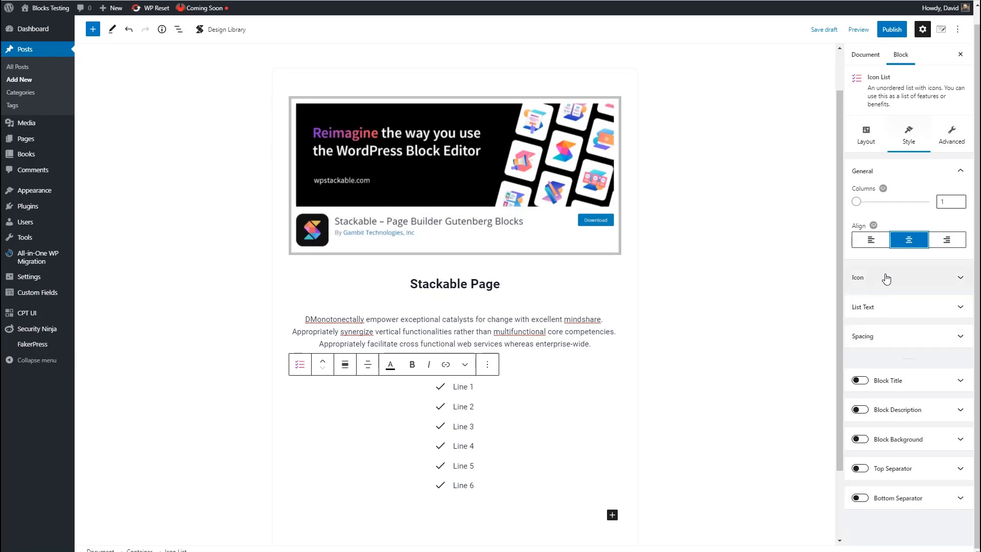
left_click(443, 387)
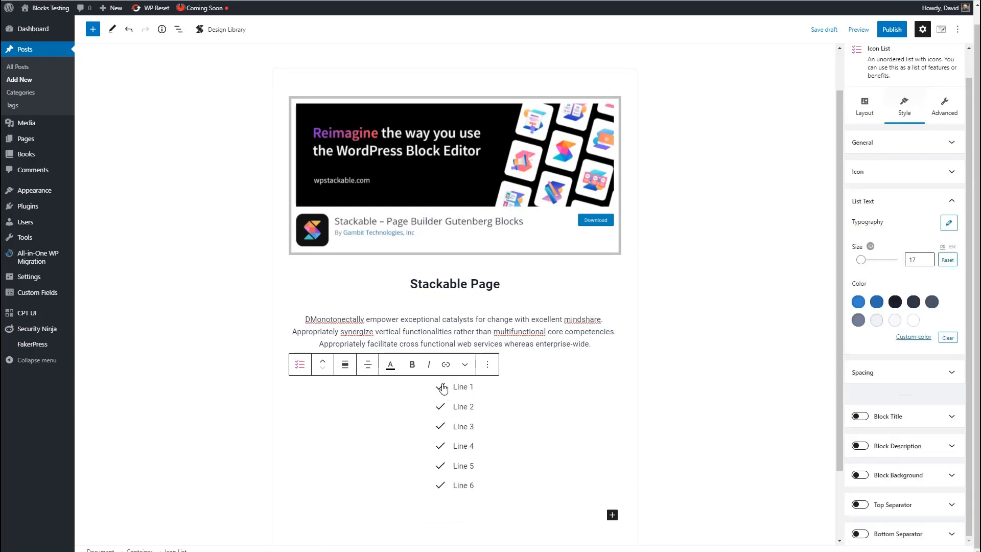
left_click(441, 387)
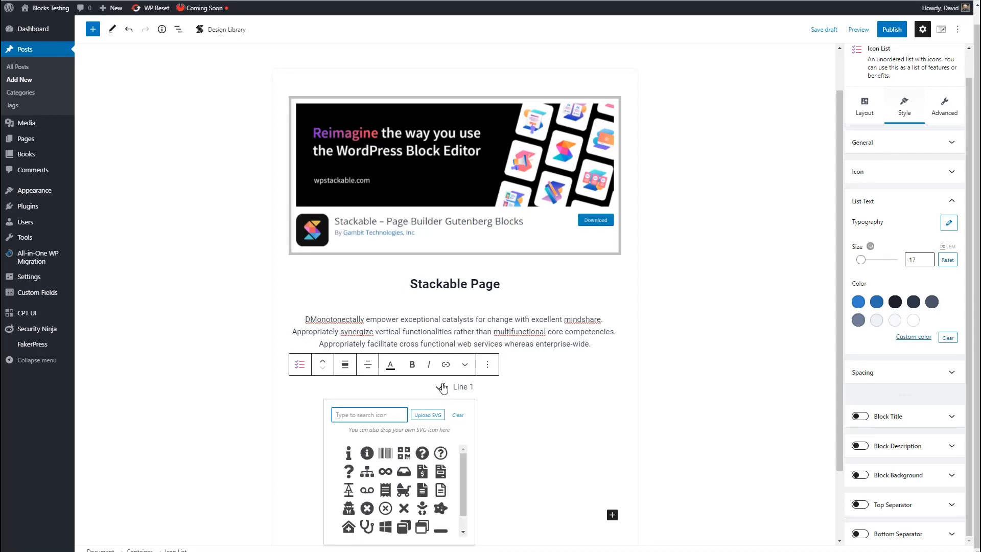
left_click(453, 387)
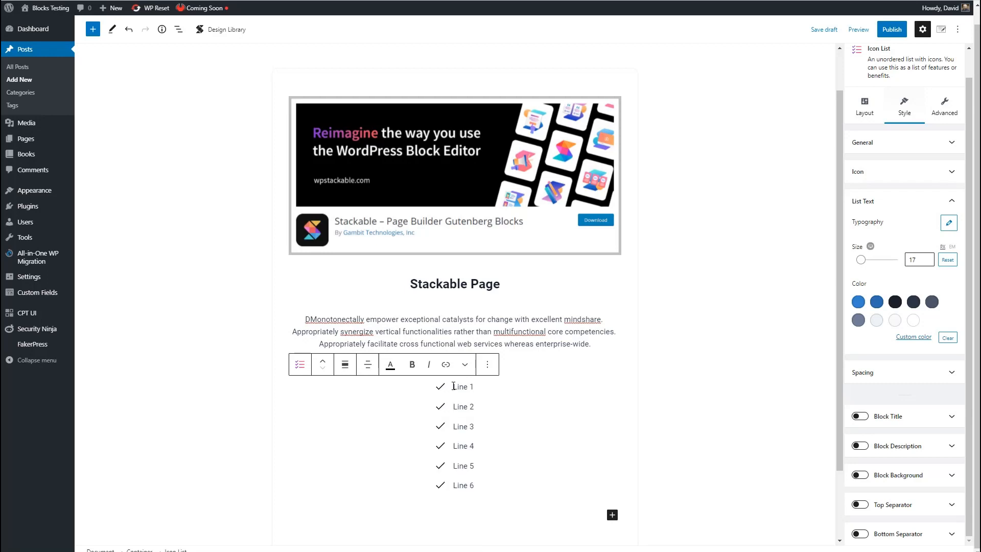
Step: Rename the first four list lines "List item one" through "List item four" and remove Line 5 and Line 6
left_click_drag(453, 388, 485, 387)
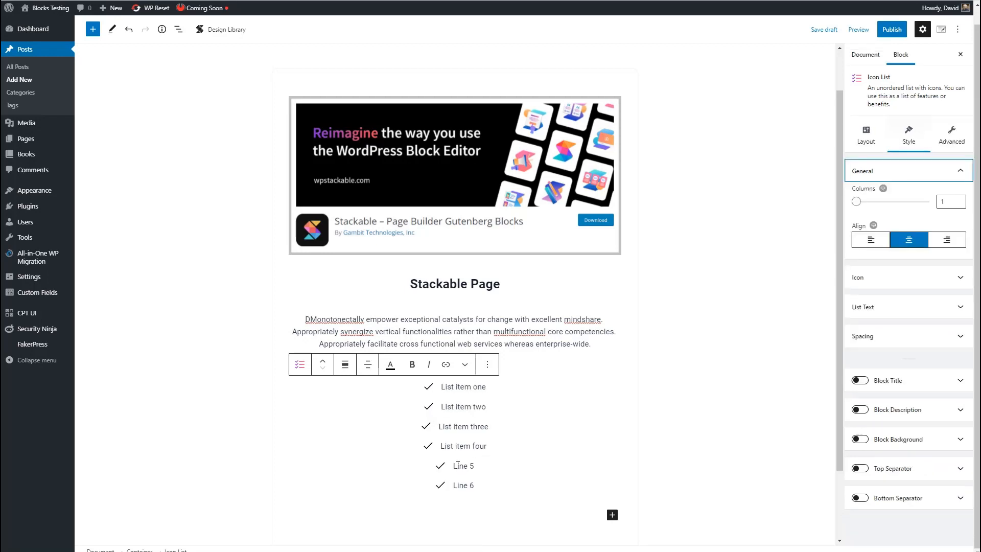
left_click(497, 443)
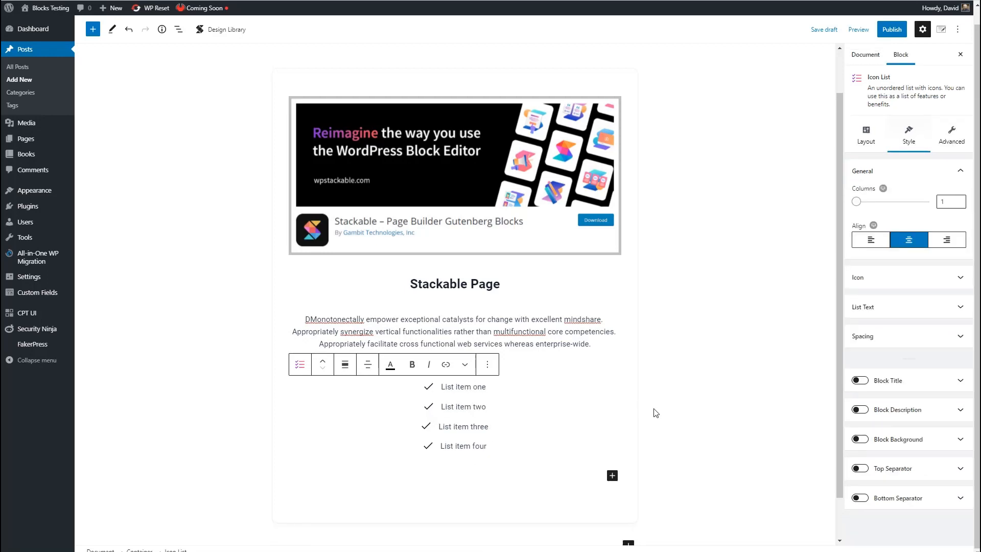
Step: Set the Icon List's list gap to 9
left_click(889, 336)
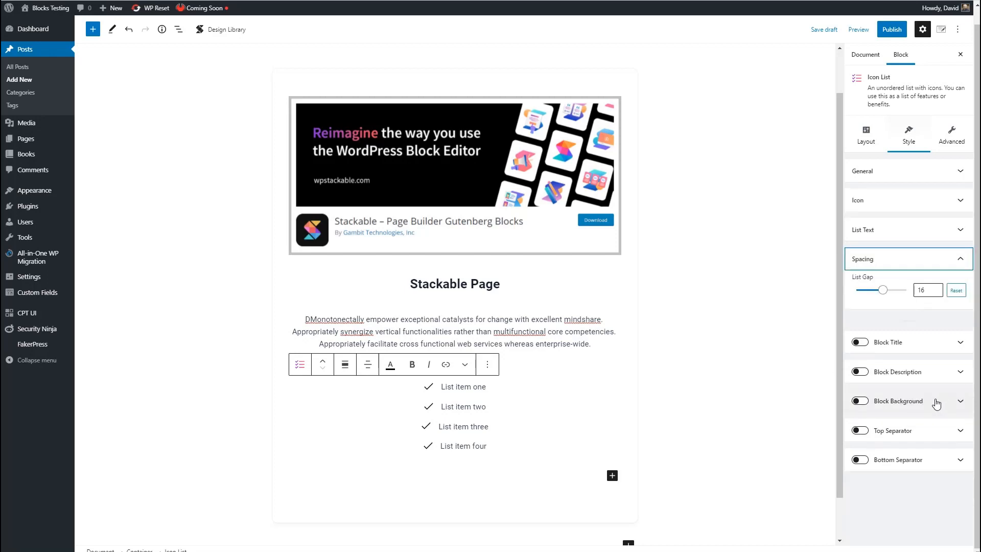
left_click(881, 289)
left_click_drag(881, 290, 872, 290)
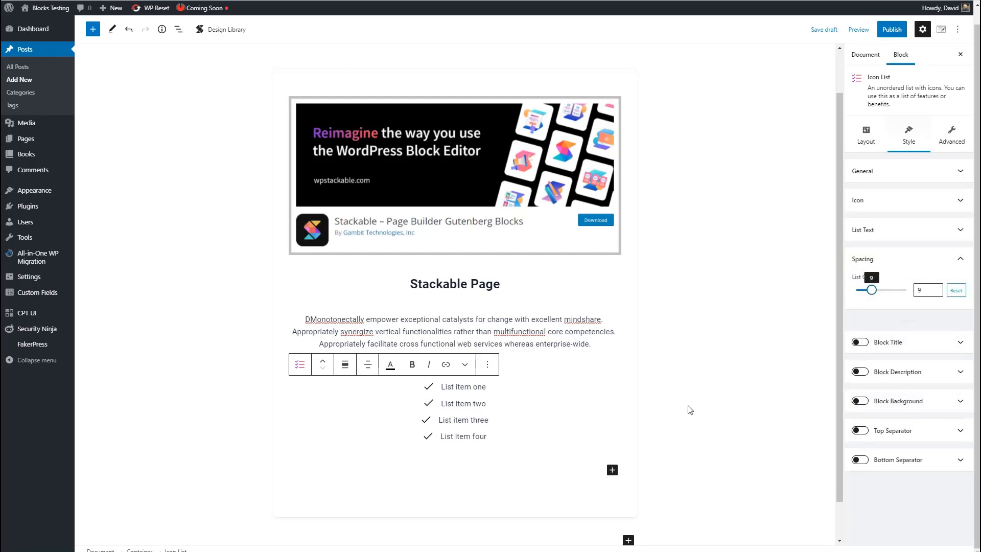
Step: Add a Stackable Button block below the icon list inside the container
left_click(612, 469)
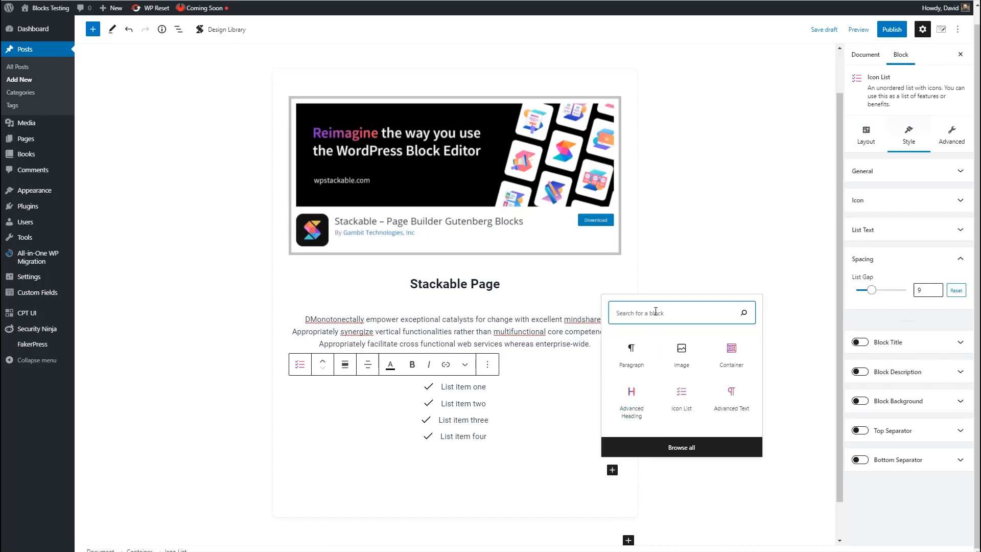
type("but")
left_click(727, 401)
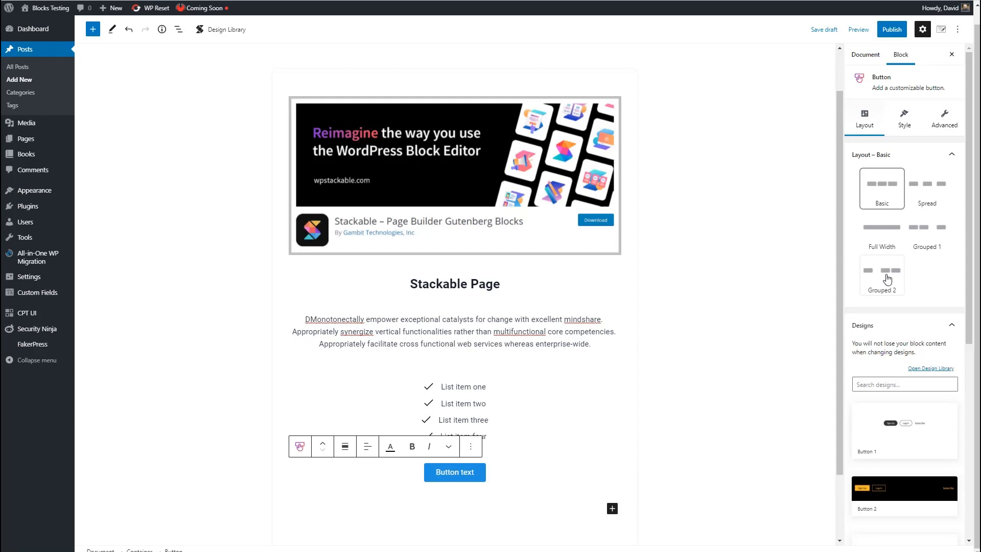
Step: Give Button #1 the Ghost design and a border width of 4
left_click(905, 120)
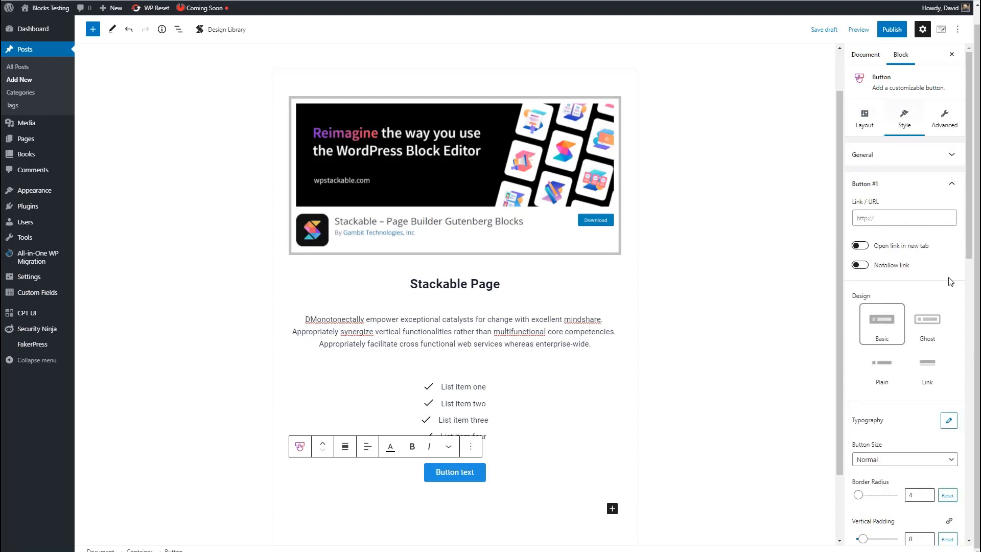
left_click(934, 325)
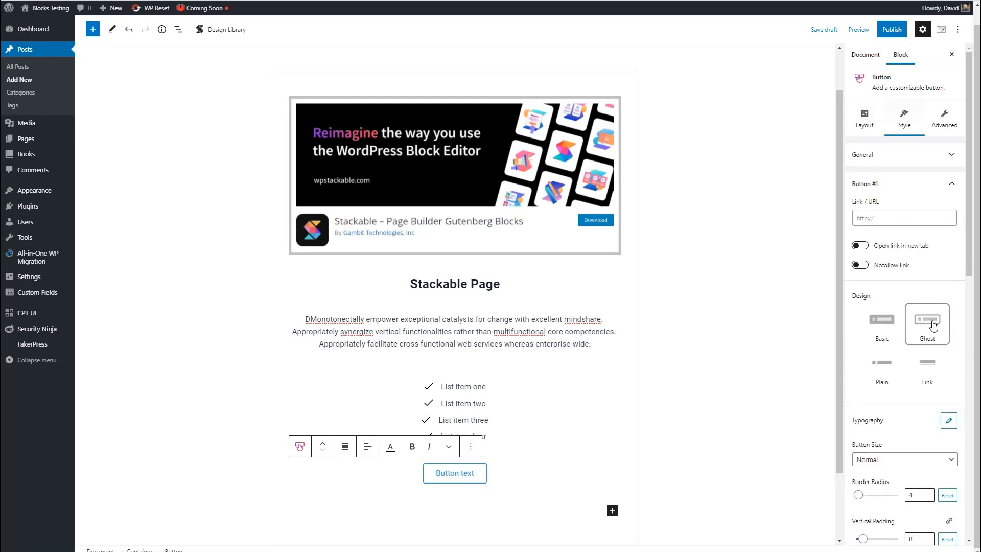
scroll(933, 322, "down", 4)
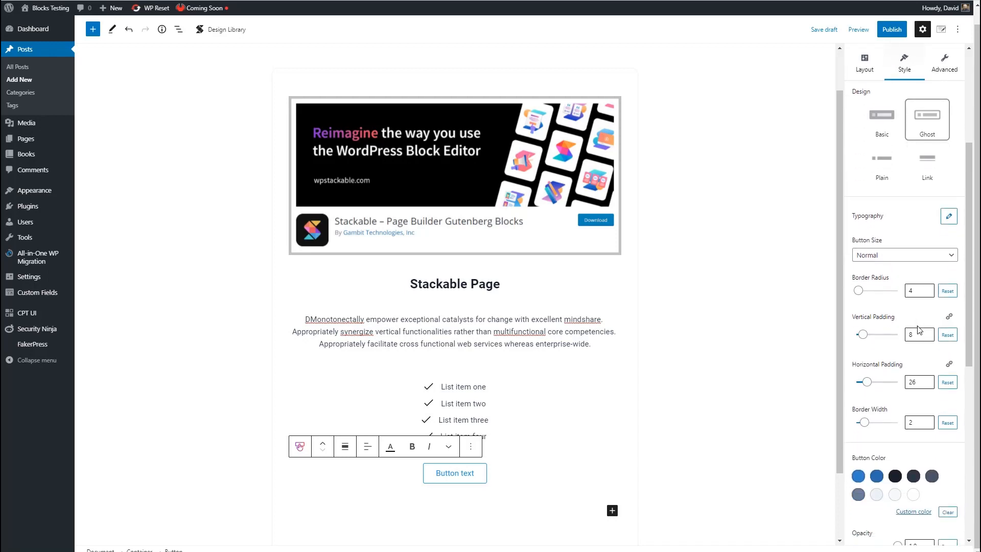
scroll(918, 330, "down", 2)
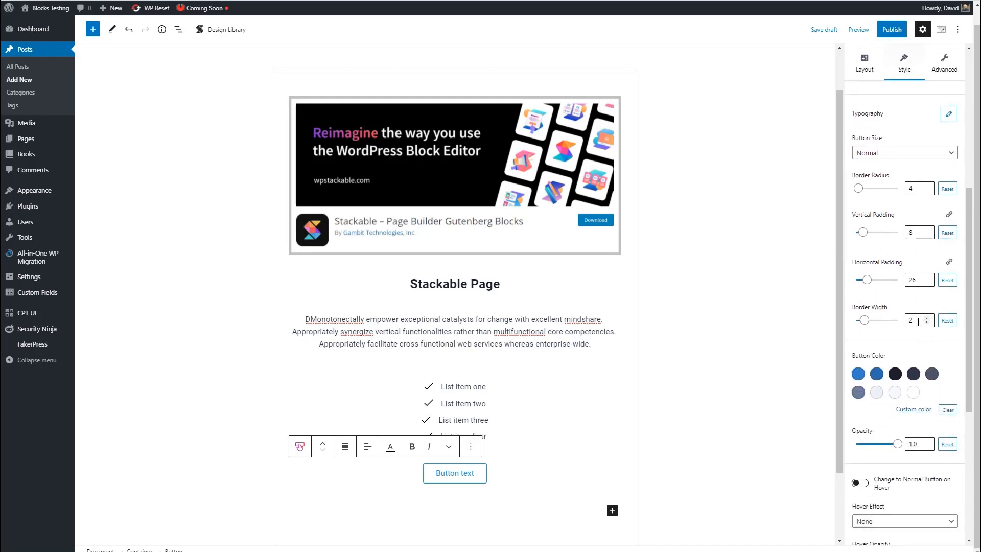
left_click(926, 318)
left_click(926, 317)
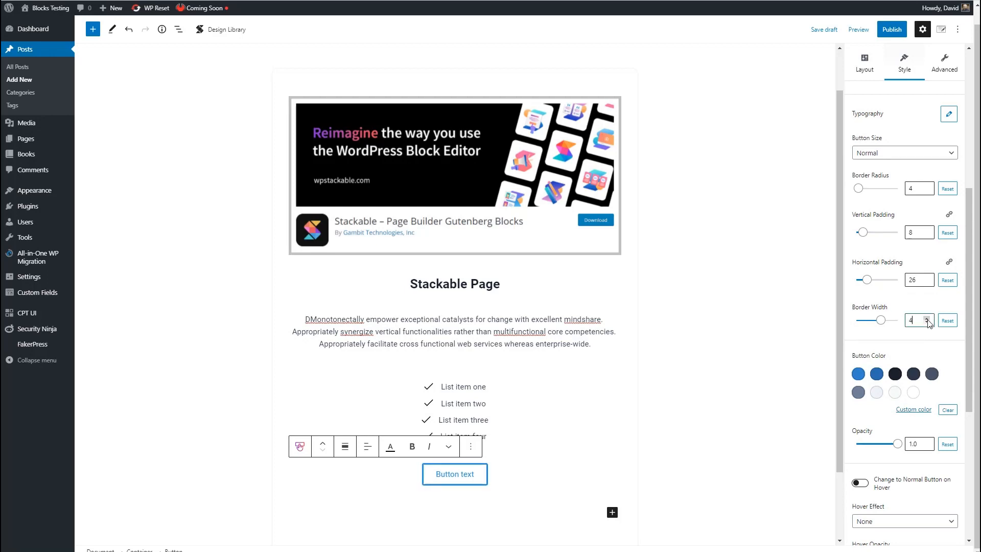
scroll(937, 358, "down", 3)
scroll(920, 349, "down", 1)
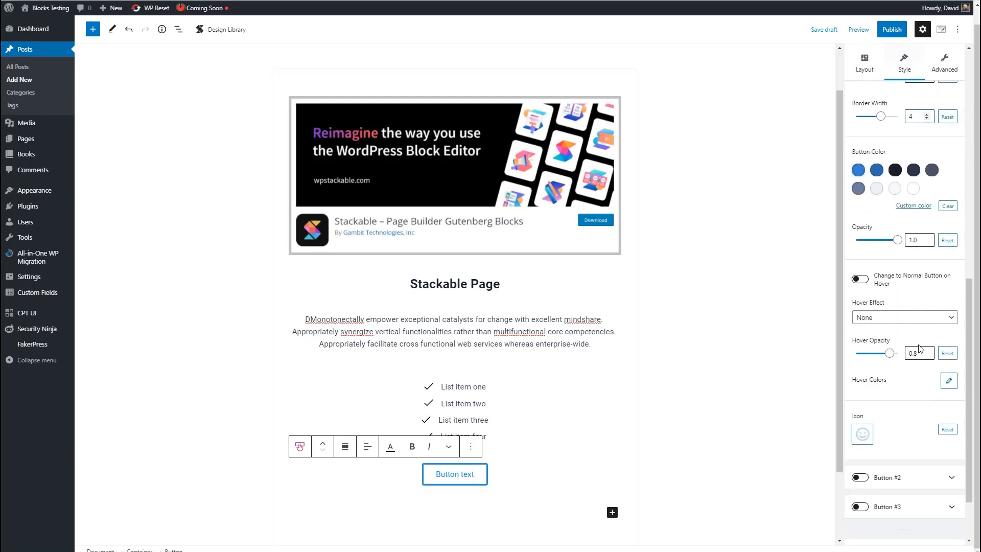
scroll(919, 349, "up", 5)
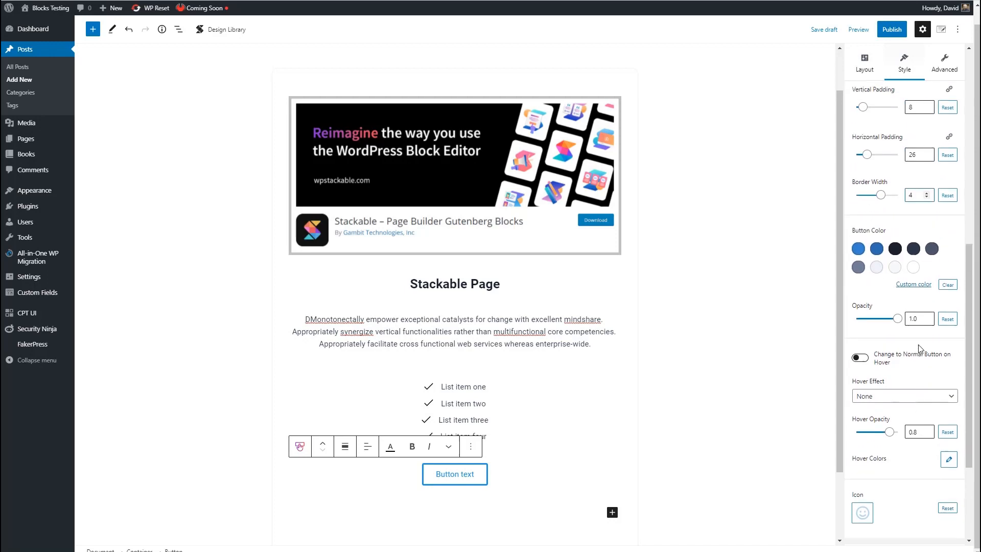
Step: Set the button's border radius to 4 and give the surrounding container a light blue-grey single background color
left_click(918, 236)
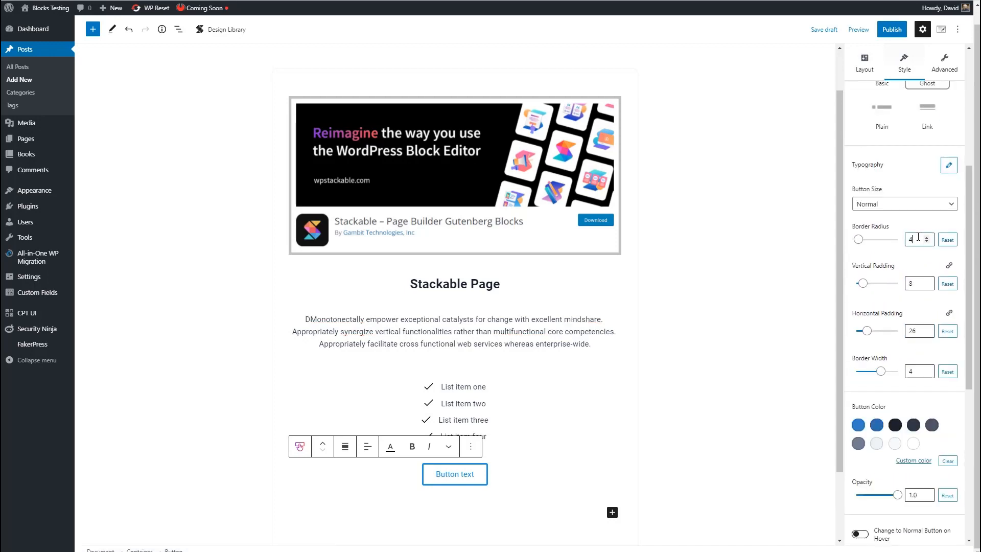
left_click(462, 75)
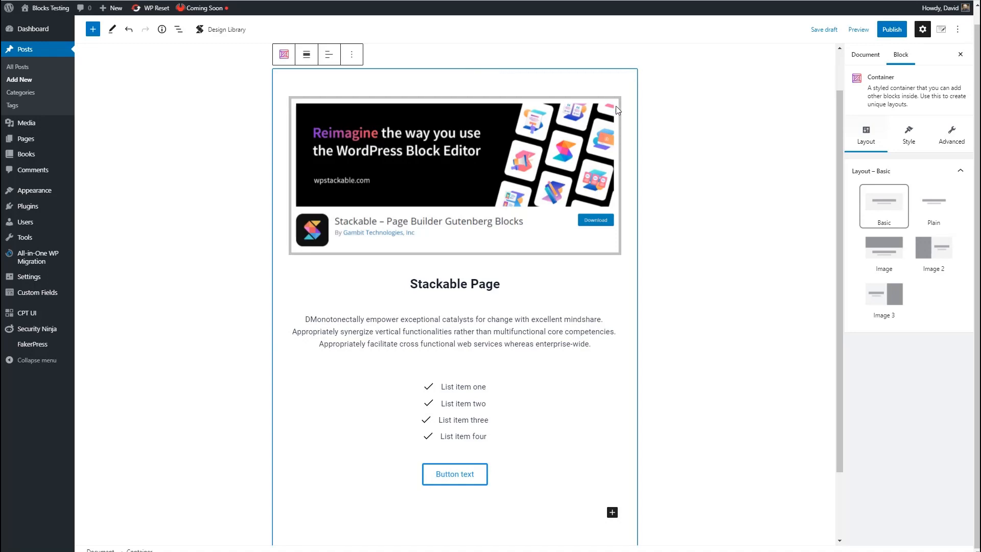
left_click(905, 134)
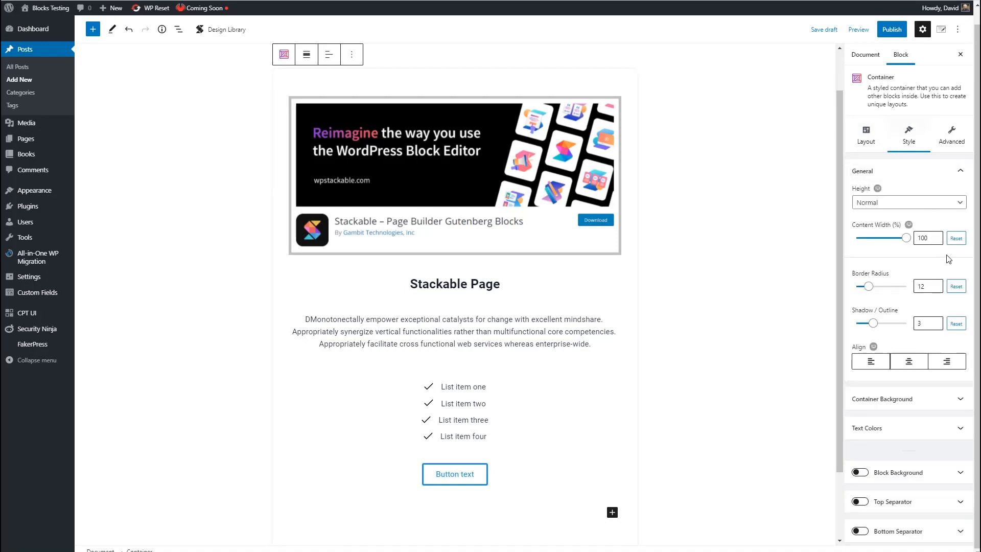
left_click(960, 399)
left_click(877, 298)
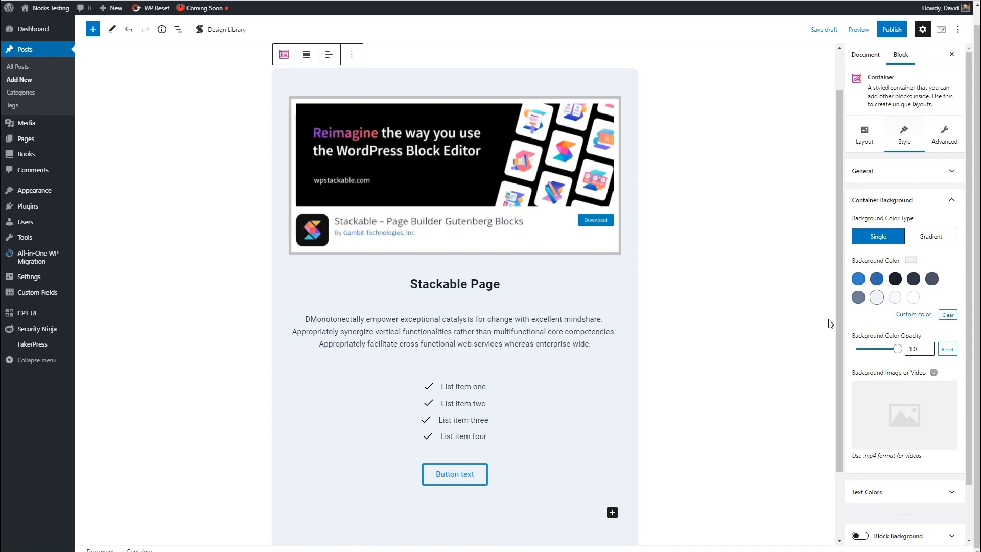
Step: Add custom CSS to the container's content wrapper: border: 4px solid #7cbdeb; and border-radius: 8px;
left_click(950, 172)
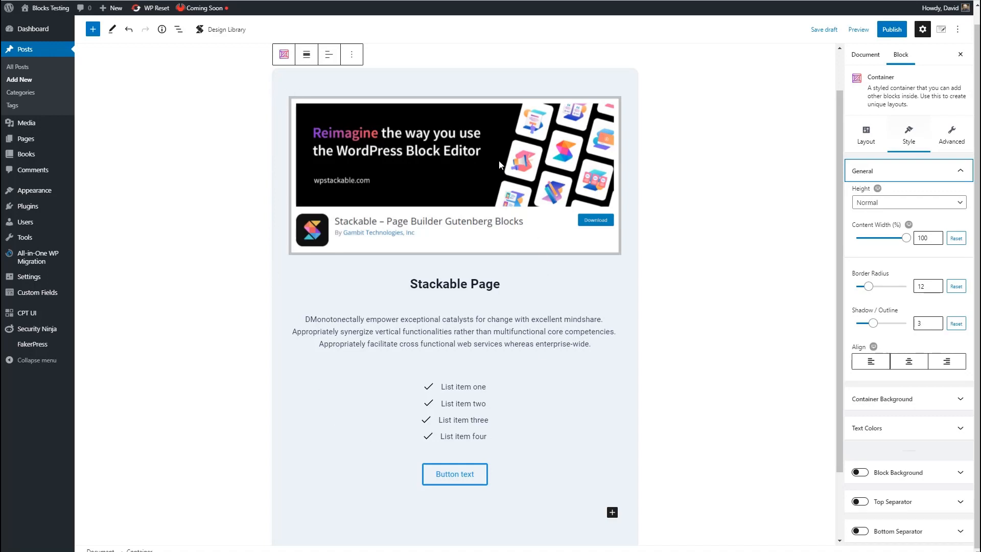
left_click(945, 139)
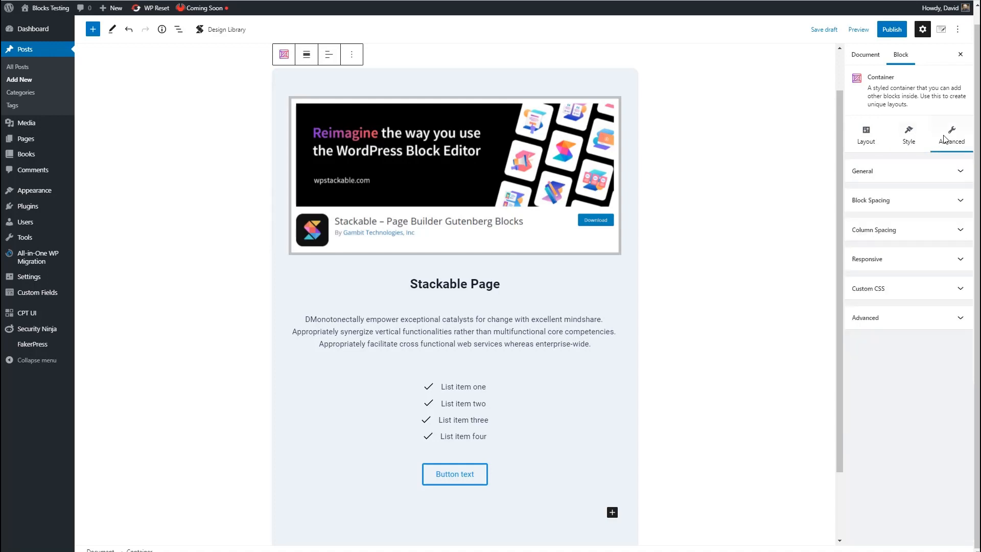
left_click(956, 288)
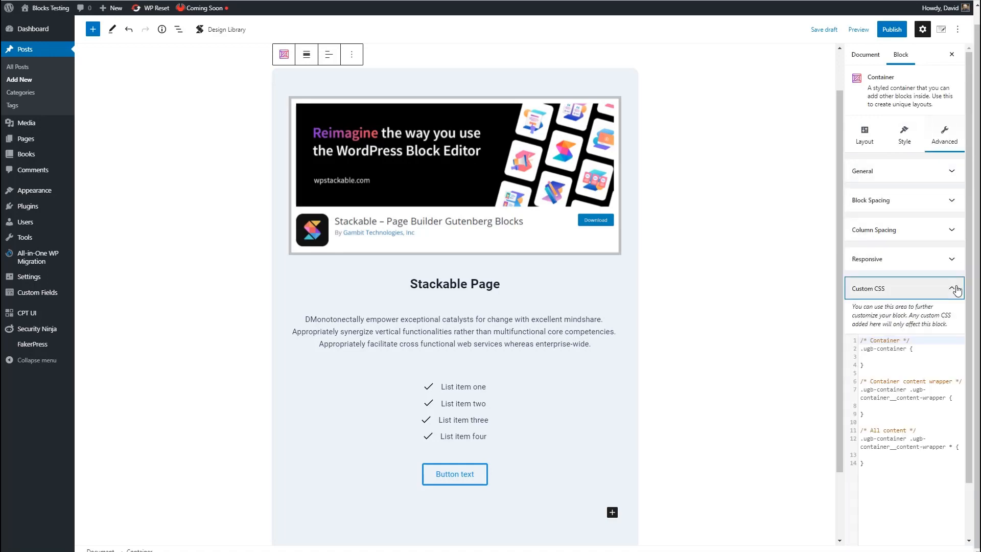
left_click(863, 405)
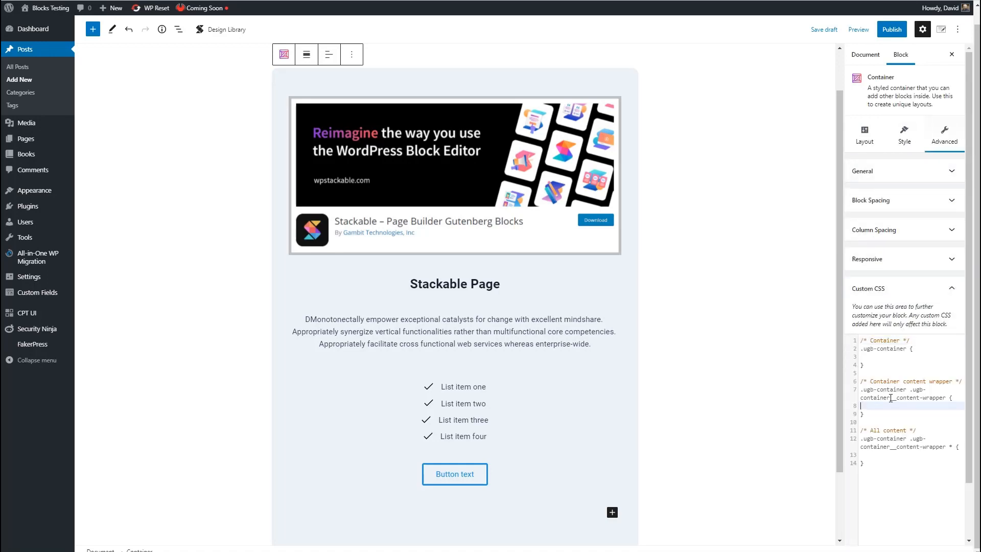
type("border: 4px solid #7cbdeb;   border-radius: 8px;")
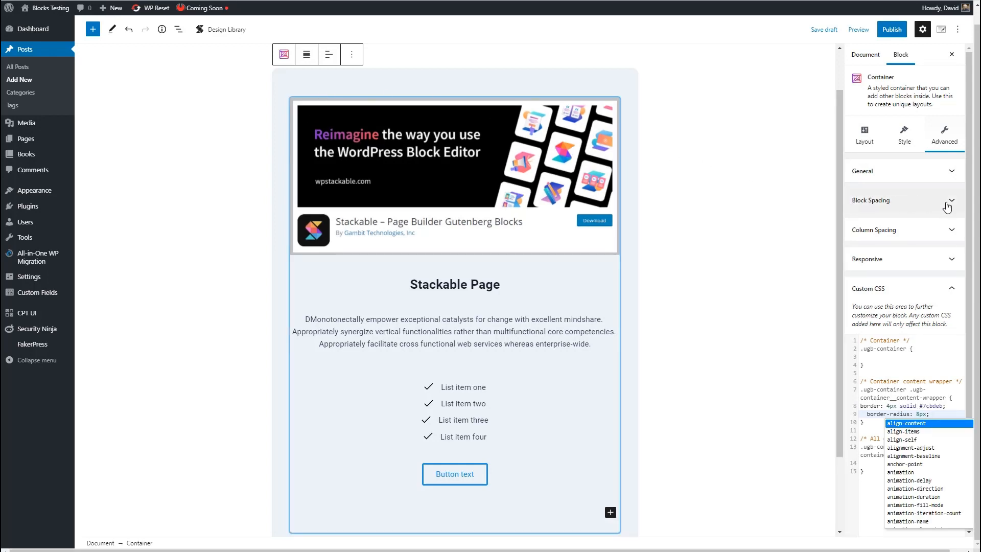
Step: Set the container's top column padding to 10 and reduce the other column paddings
left_click(954, 230)
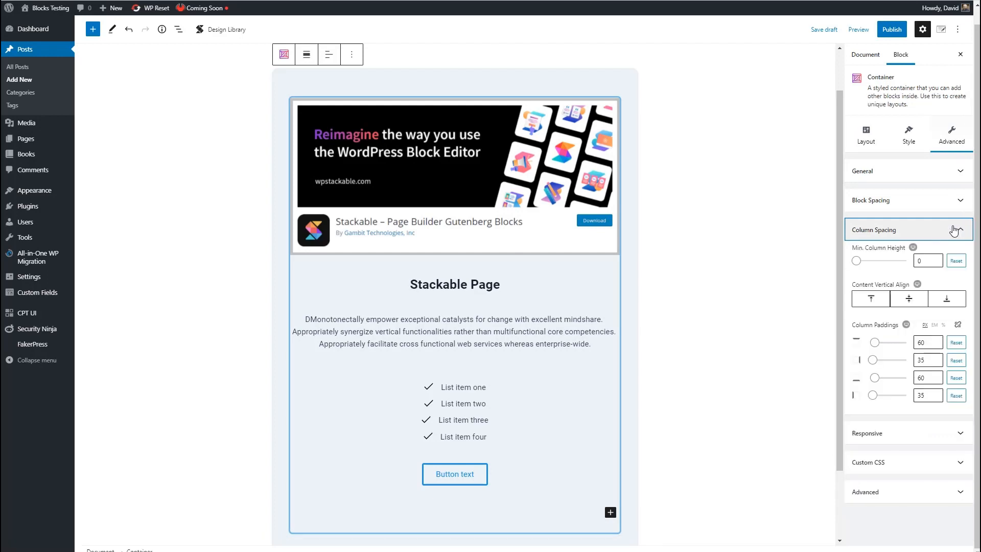
left_click_drag(875, 342, 871, 342)
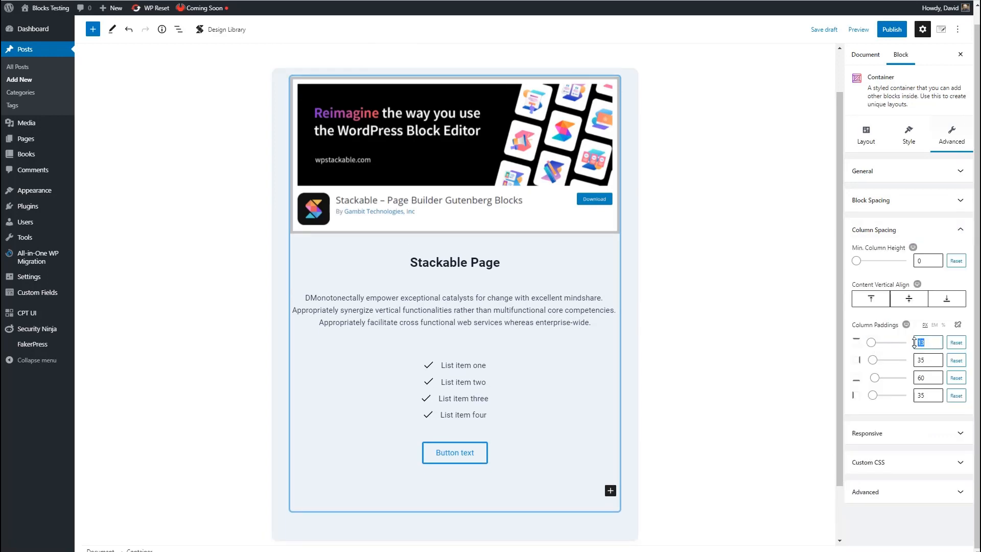
double_click(926, 342)
type("10")
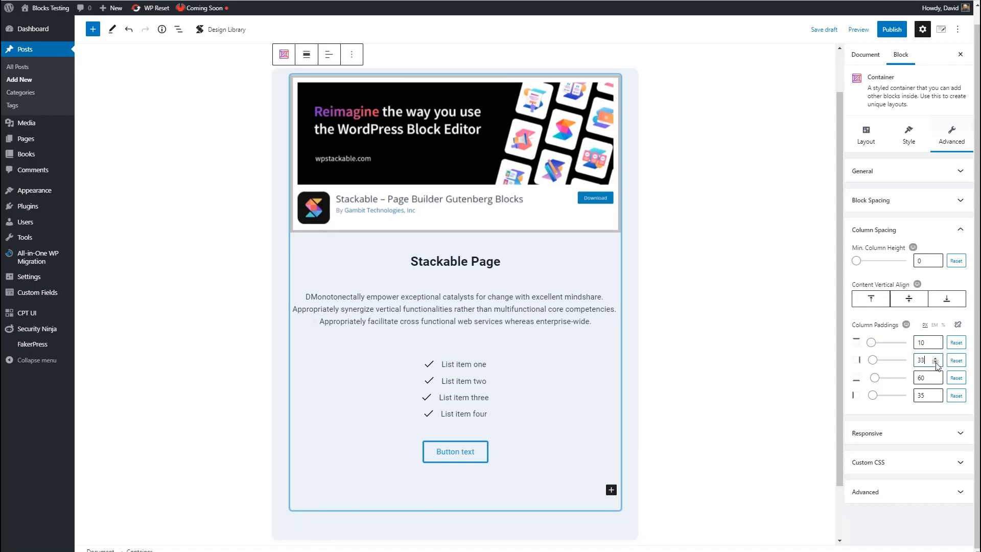
left_click_drag(920, 378, 915, 383)
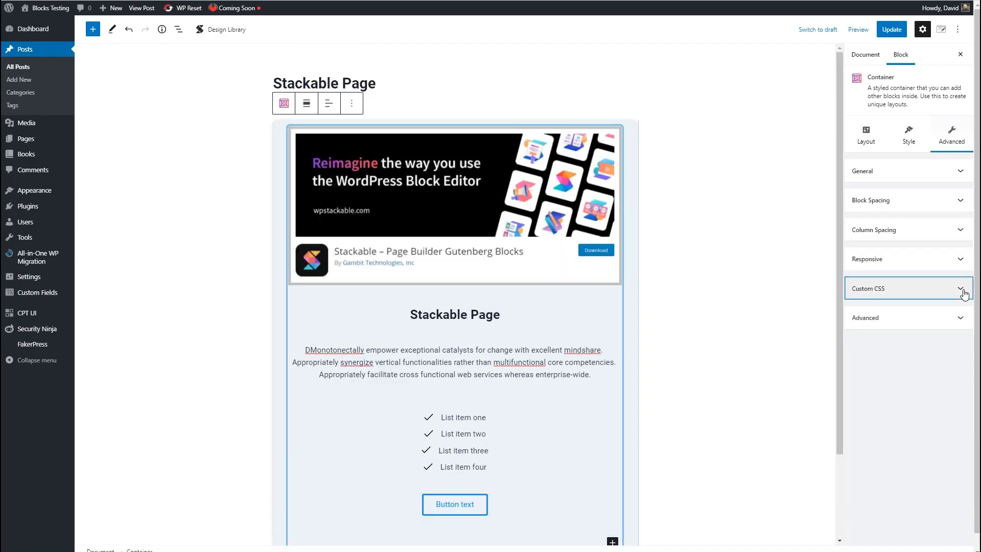
Step: Add padding:10px; to the content wrapper's custom CSS and set its border width to 8px
left_click(950, 288)
key("Return")
type("padding:10px;")
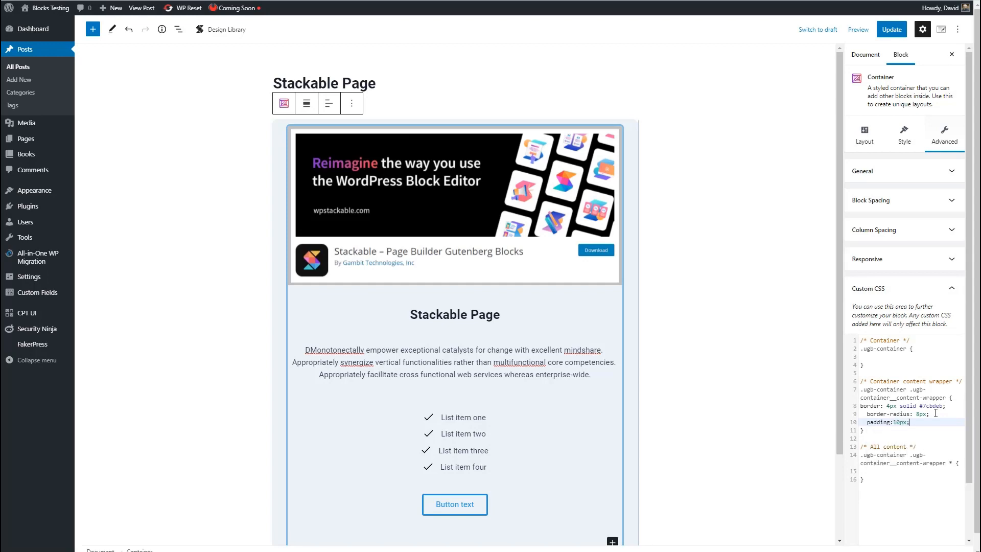
left_click(889, 435)
key("Down")
left_click(908, 411)
left_click_drag(886, 407, 889, 407)
type("8")
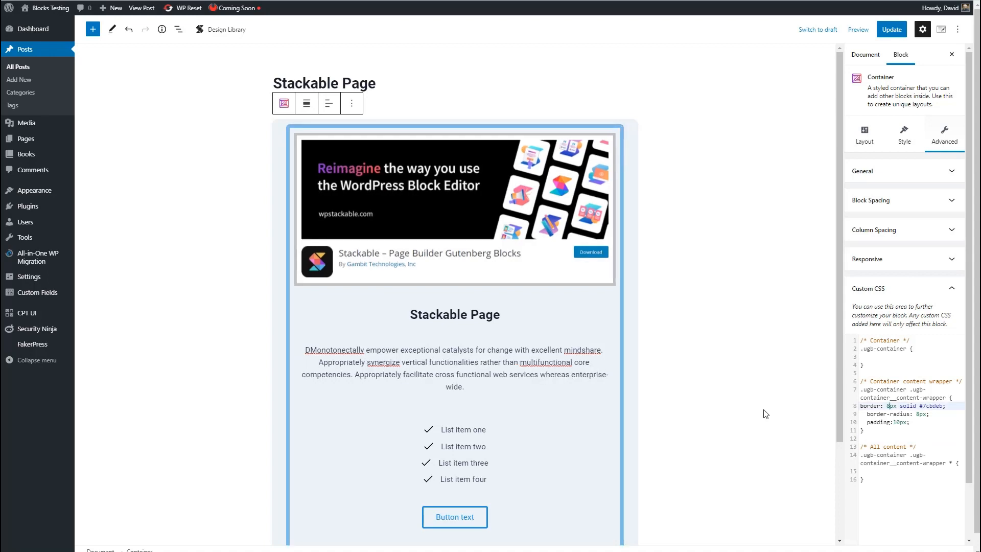
Step: Duplicate the whole Stackable container card
scroll(685, 169, "down", 1)
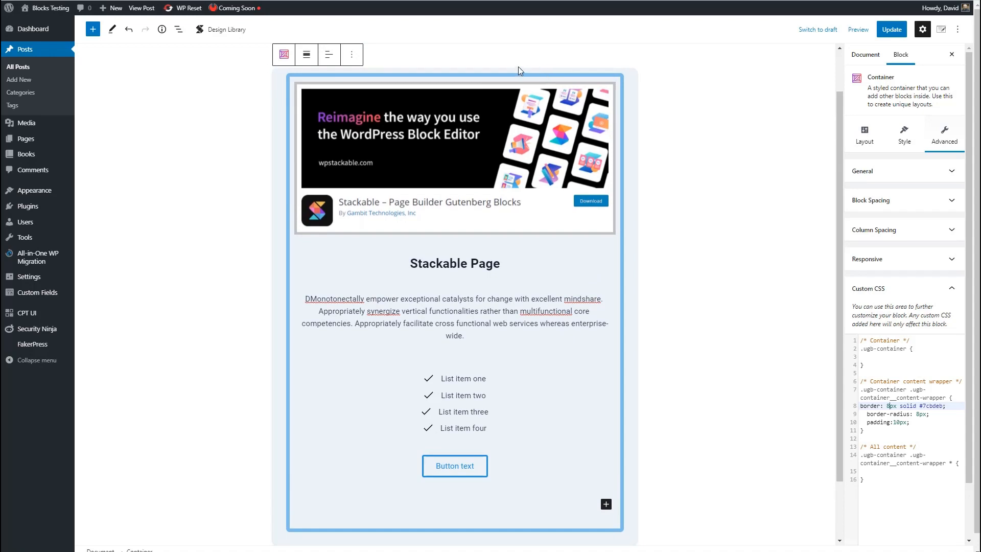
left_click(352, 55)
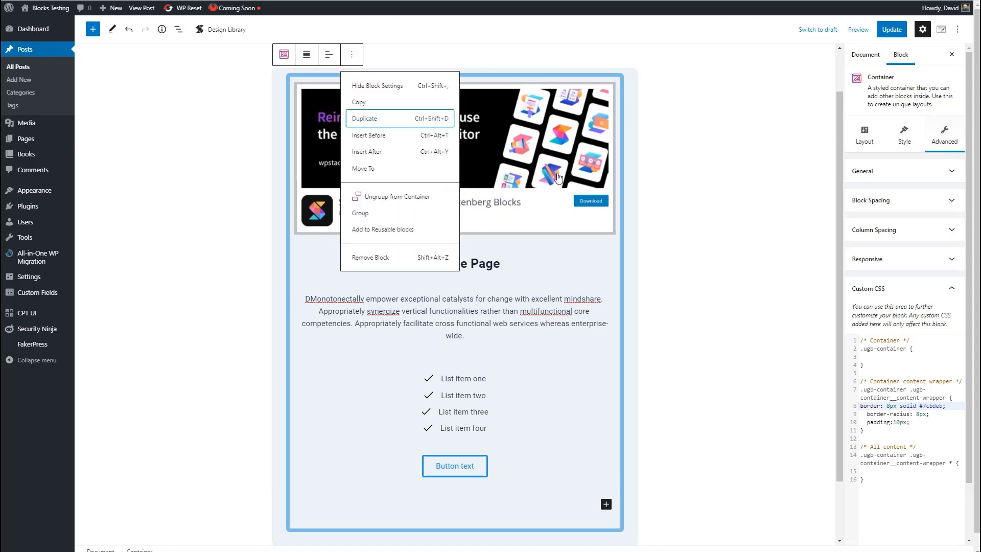
key("ctrl+shift+d")
Step: Insert a two-column Advanced Columns & Grid block below the duplicated container and review its style settings
left_click(628, 500)
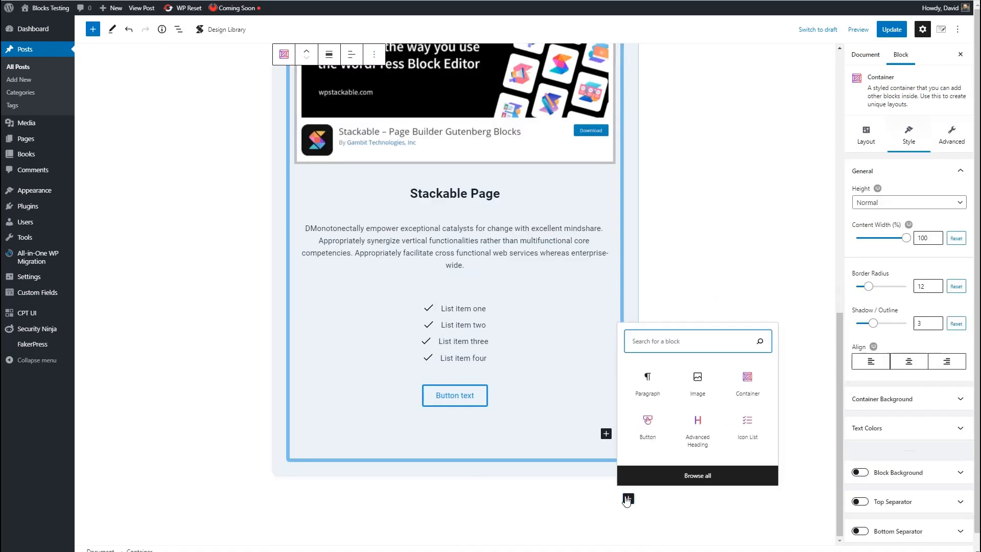
type("col")
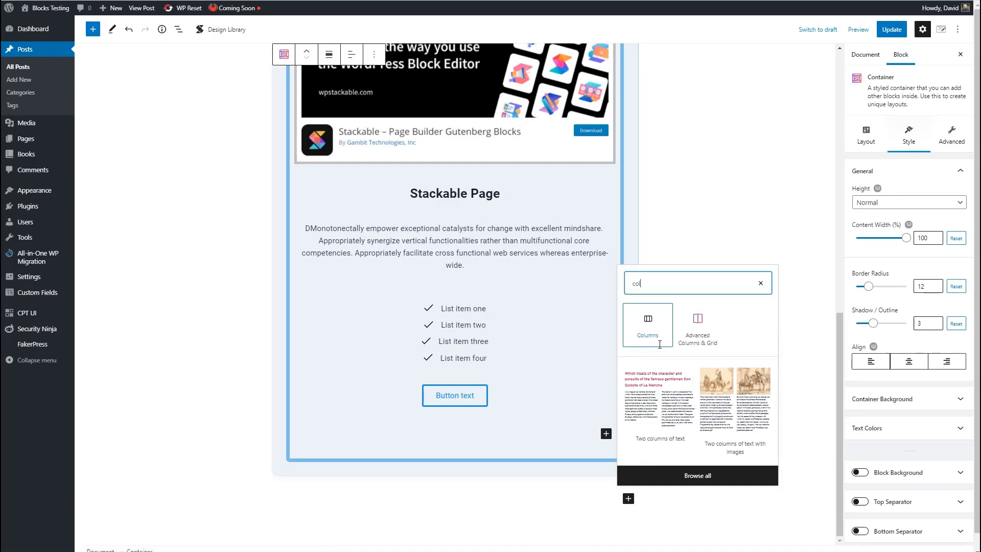
left_click(694, 335)
left_click(694, 335)
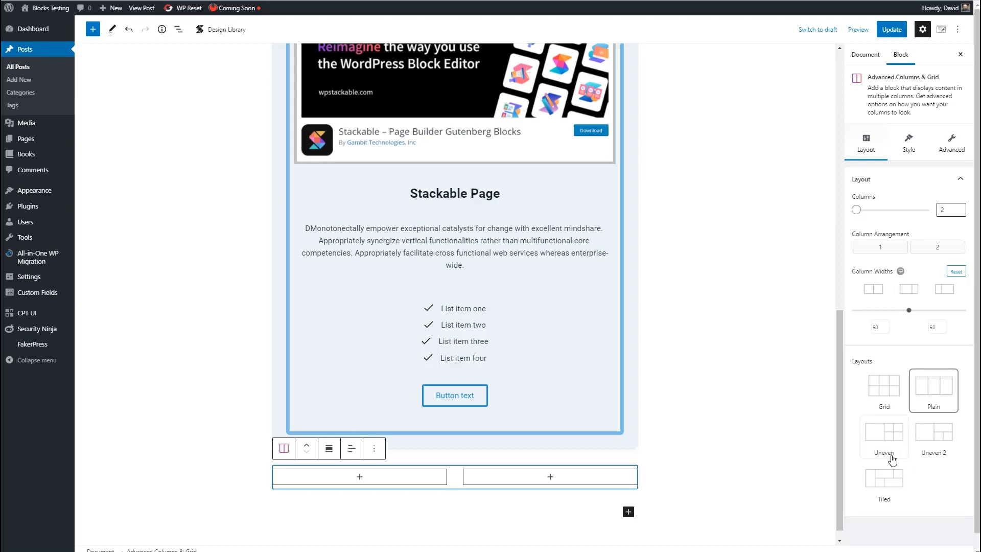
left_click(908, 145)
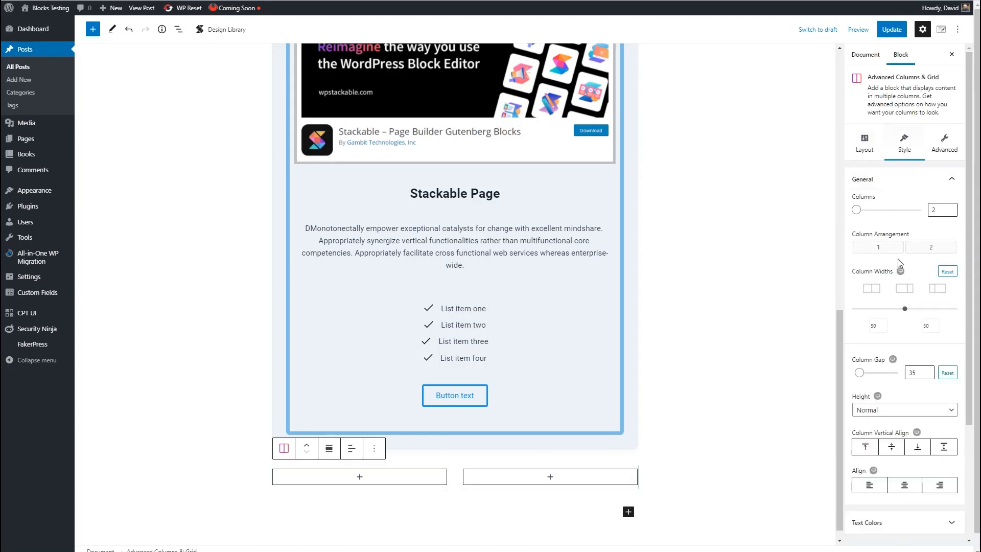
scroll(895, 252, "down", 2)
scroll(896, 253, "down", 1)
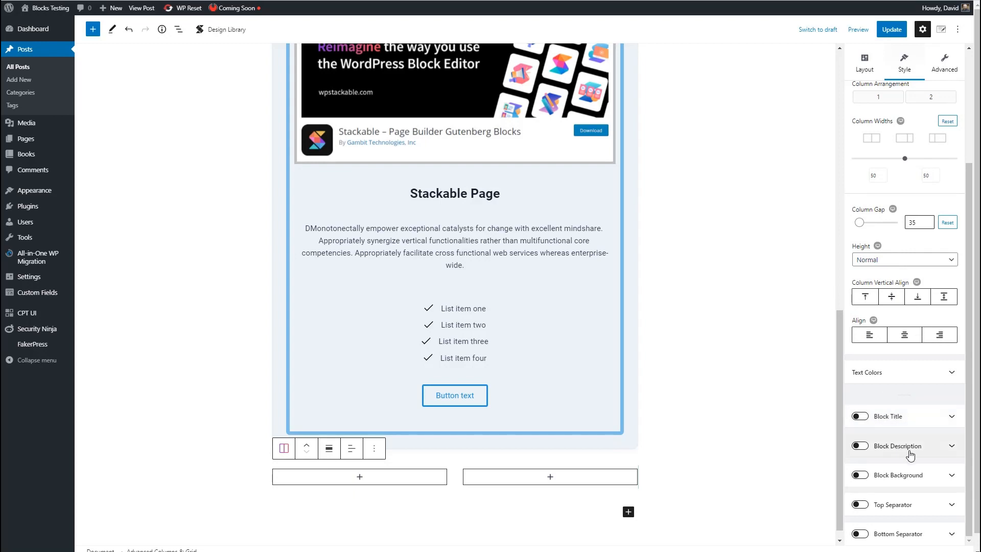
scroll(891, 452, "up", 3)
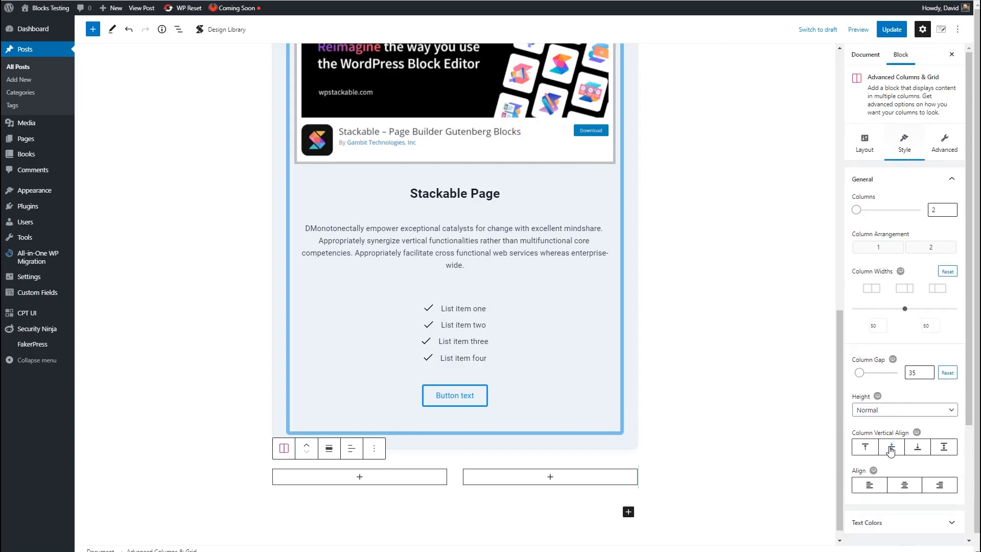
scroll(837, 454, "up", 1)
Step: Move the two container cards into the Advanced Columns & Grid block, one in each column
left_click(446, 51)
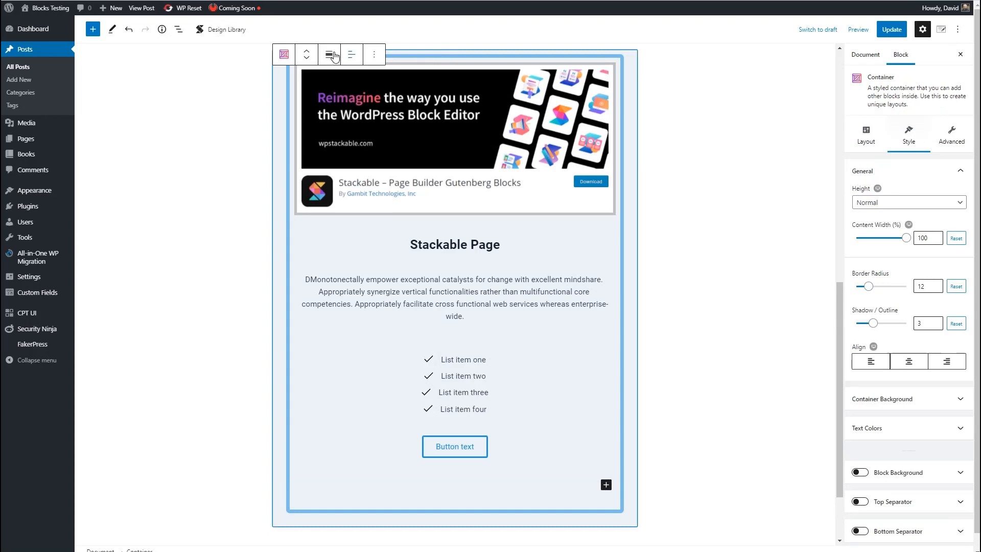
left_click_drag(303, 56, 352, 464)
scroll(364, 349, "up", 3)
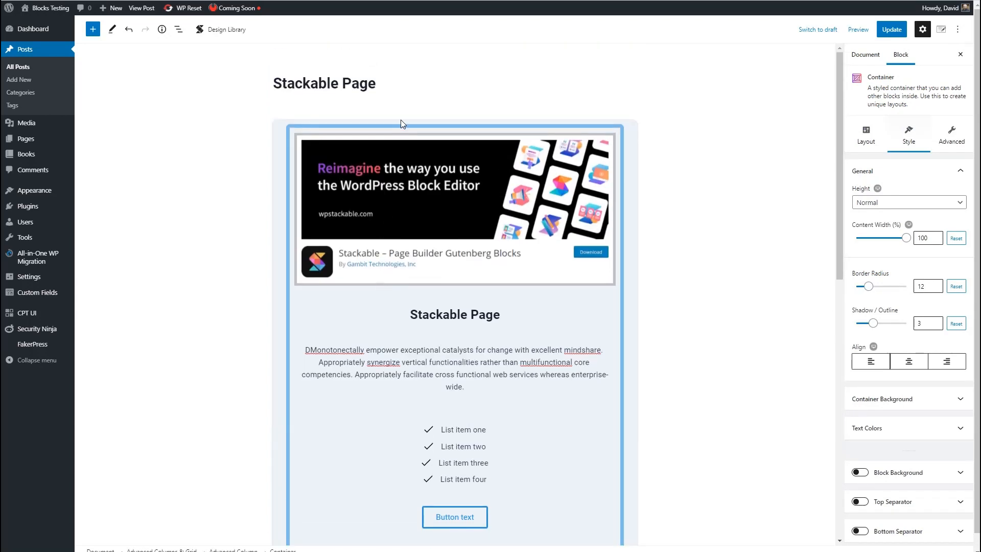
left_click(402, 122)
left_click(418, 123)
left_click_drag(306, 104, 710, 177)
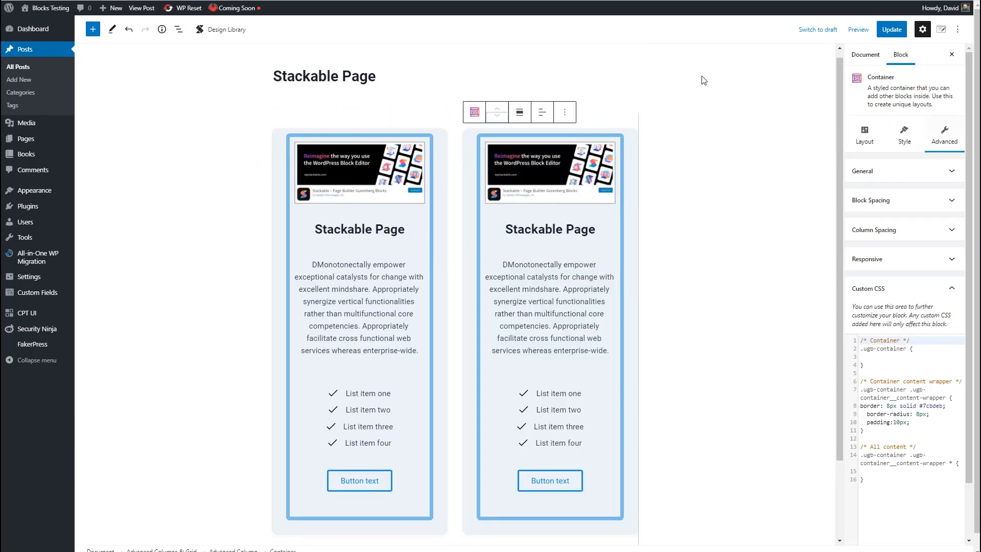
Step: Update the Stackable Page post and view it on the live site
left_click(891, 30)
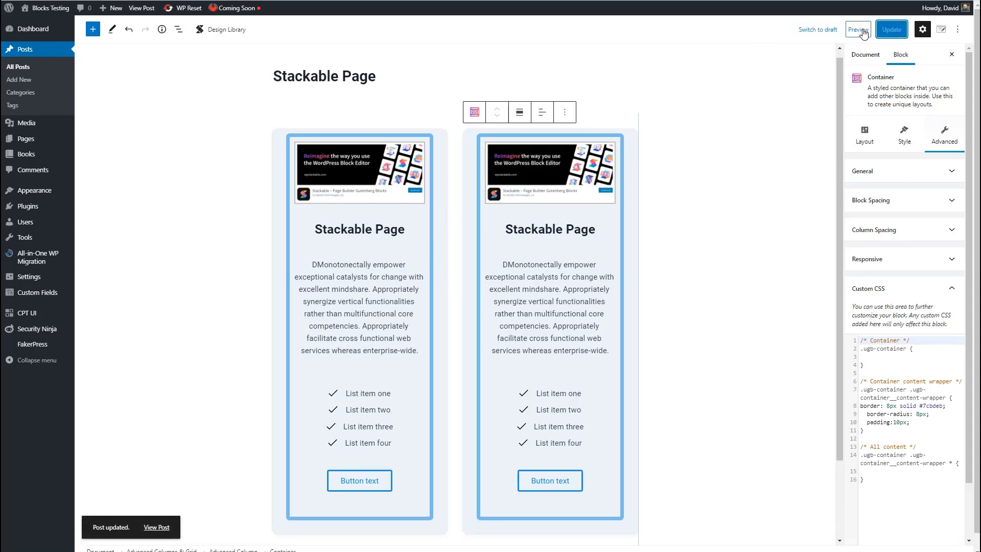
left_click(141, 7)
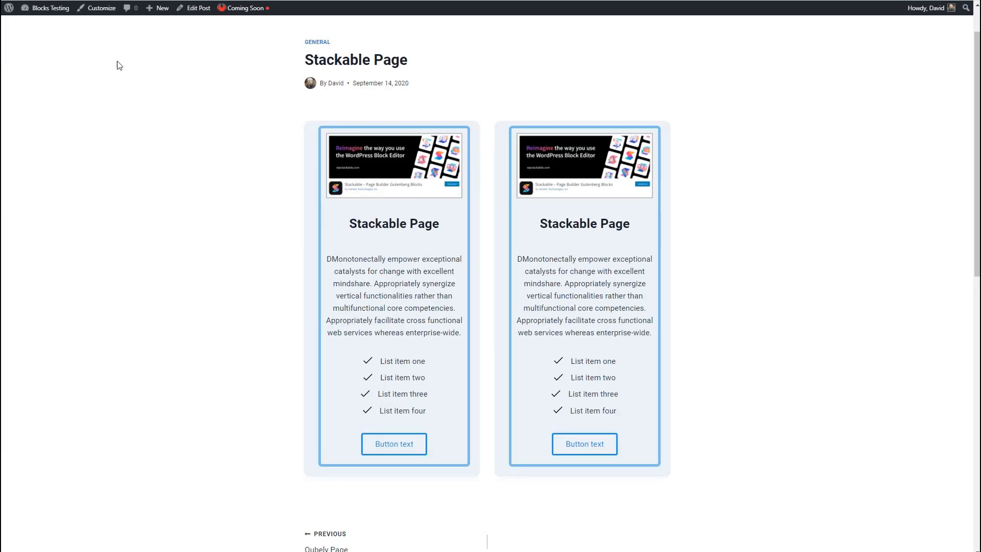
Step: Bulk-activate Kadence Blocks, Kadence Blocks - PRO Extension, Qubely - Advanced Gutenberg Blocks and Qubely Pro from the installed plugins
left_click(49, 8)
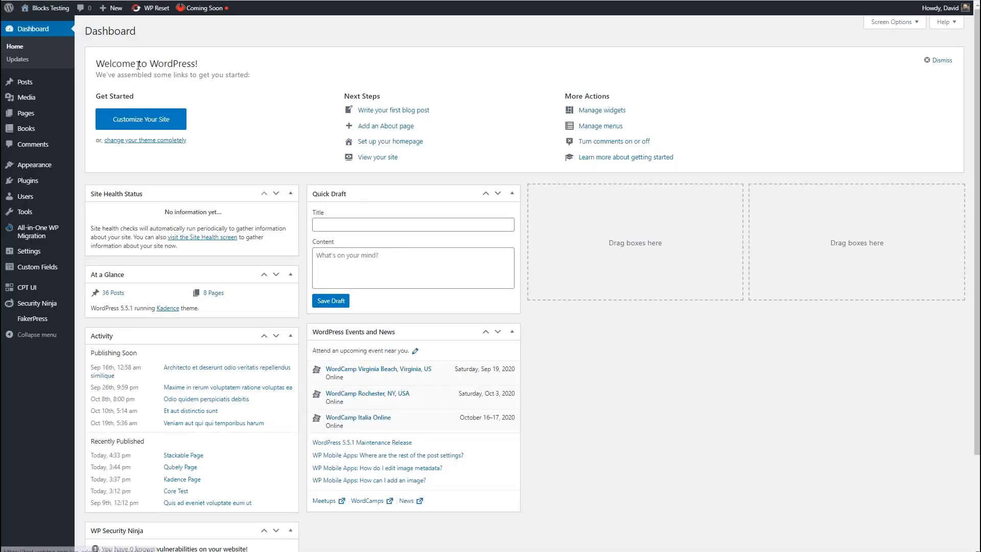
mouse_move(37, 185)
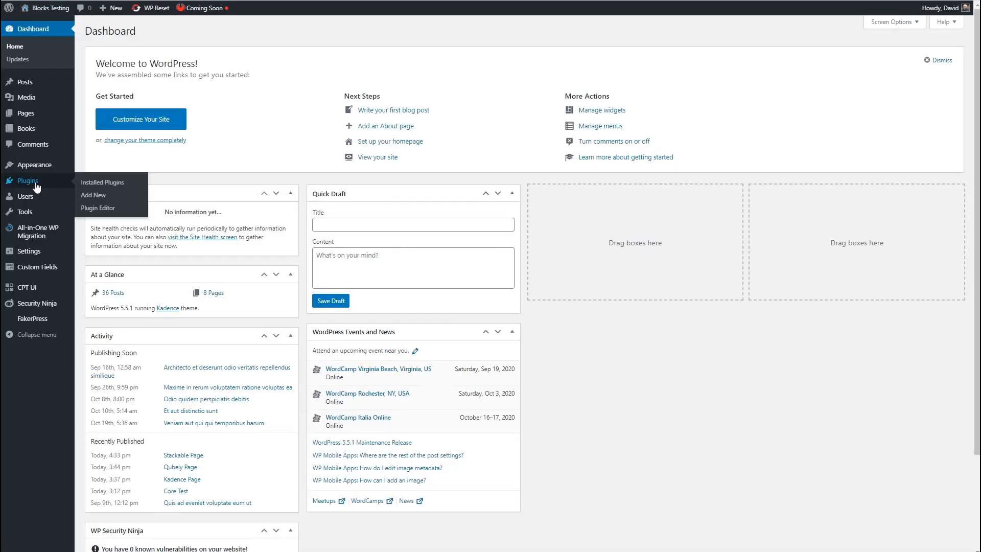
left_click(103, 184)
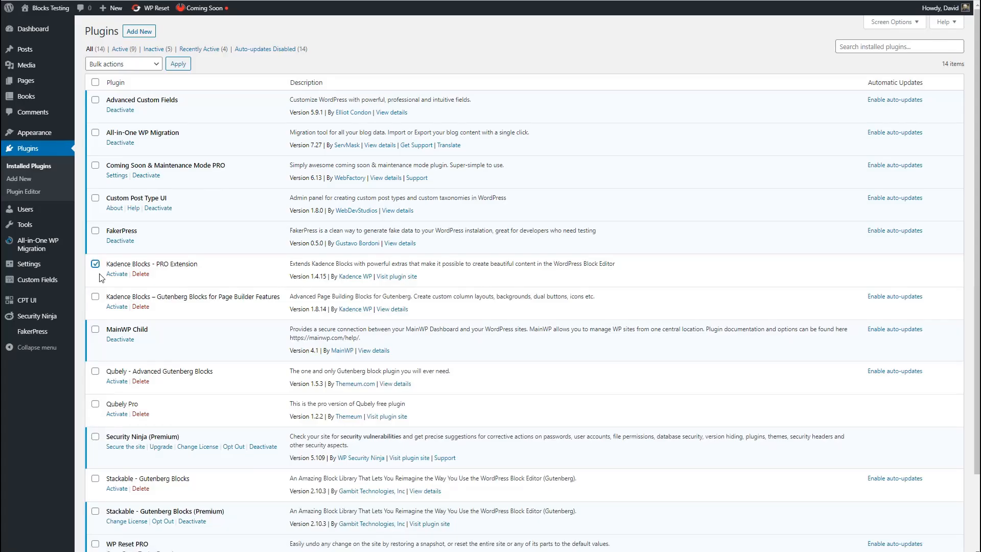
left_click(96, 297)
left_click(96, 371)
left_click(95, 404)
scroll(97, 393, "down", 3)
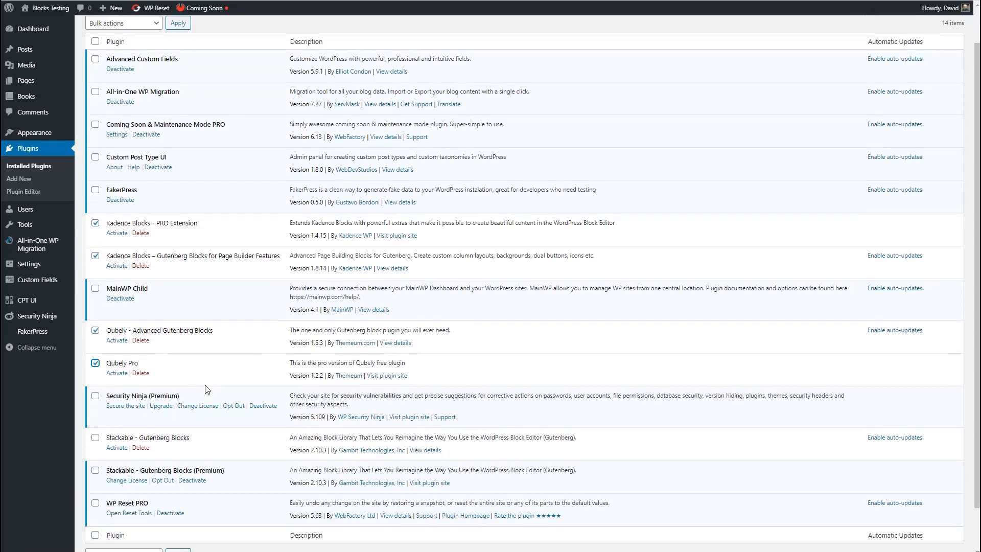
left_click(123, 507)
left_click(133, 450)
left_click(178, 508)
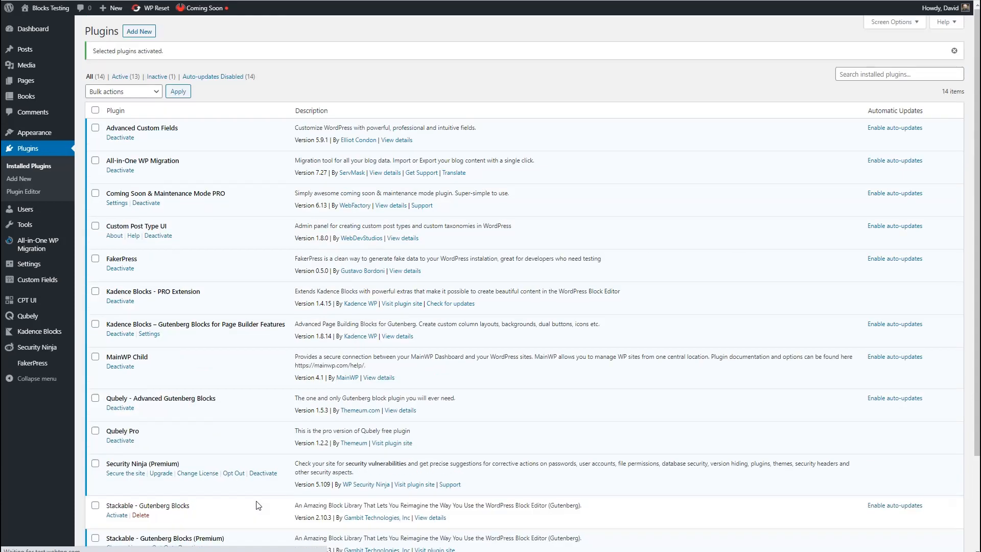
Step: Create a new post and place the cursor in its first empty paragraph block
left_click(26, 81)
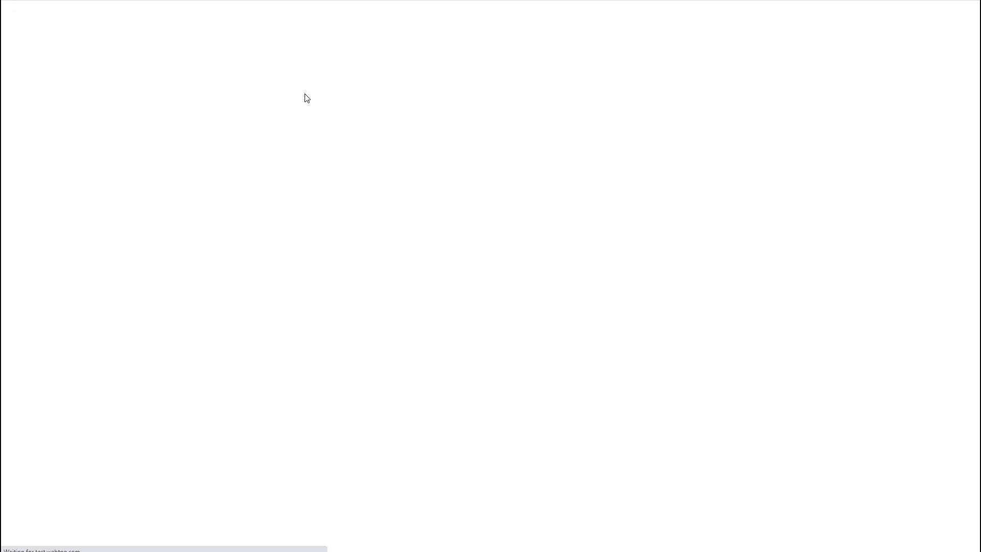
left_click(315, 126)
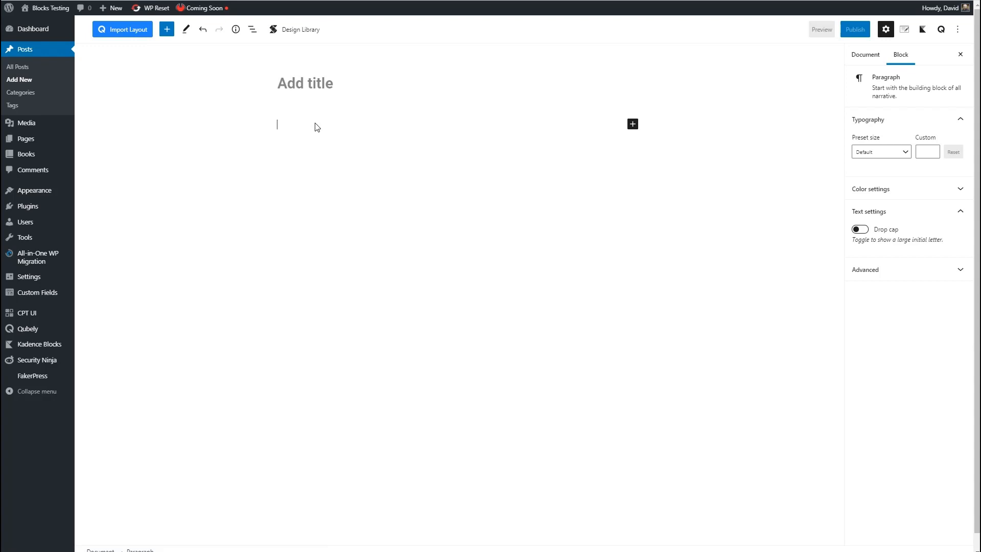
Step: Insert a Row Layout block in the empty paragraph and open its prebuilt library
type("/")
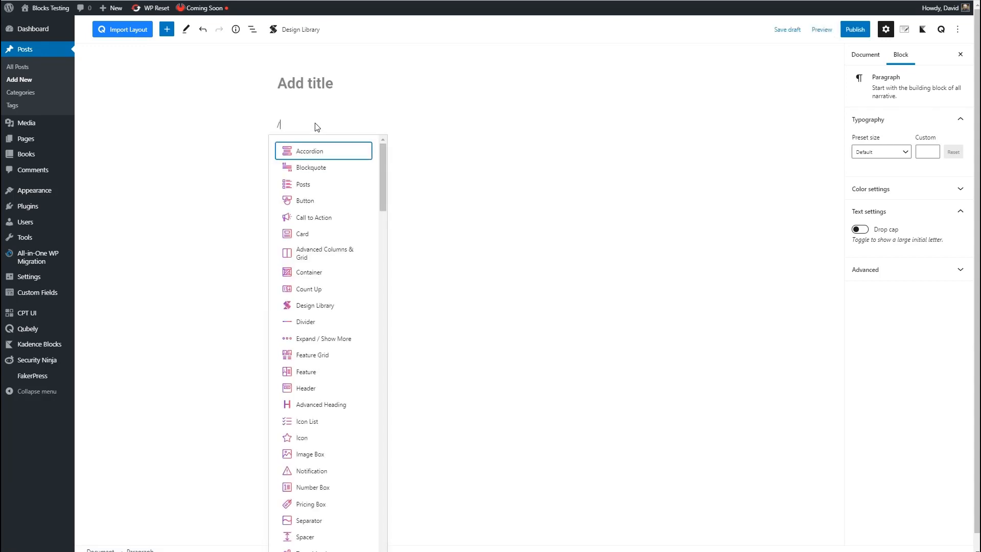
type("ro")
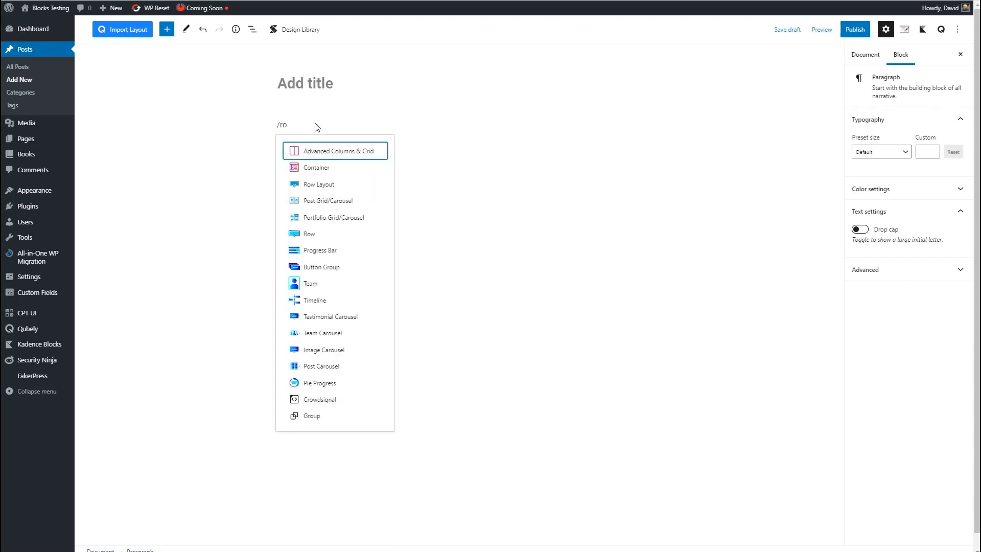
left_click(318, 184)
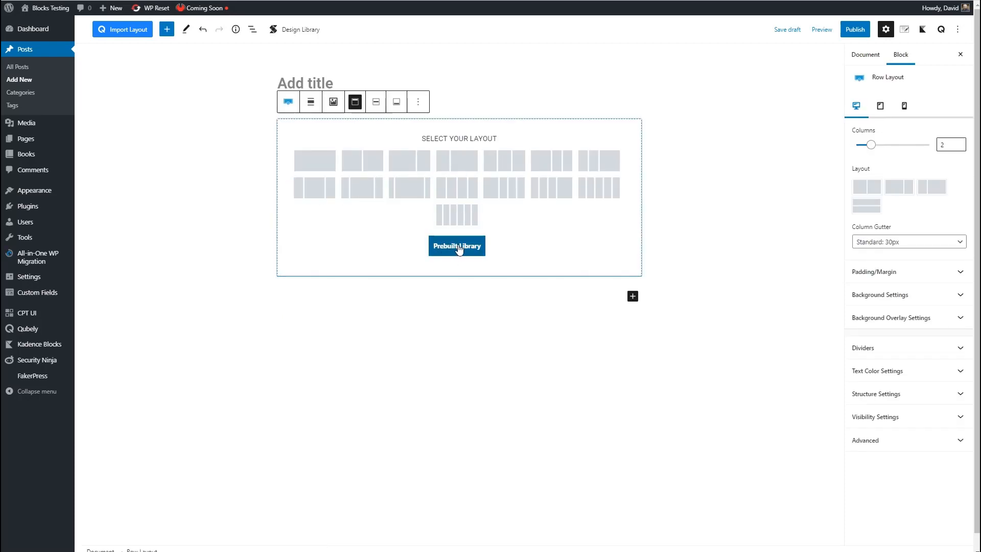
left_click(444, 250)
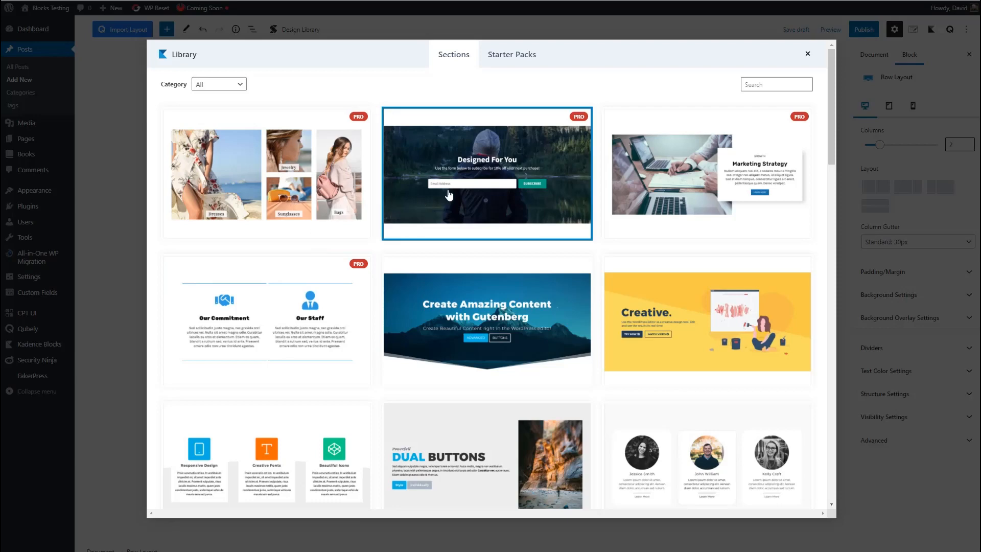
Step: Browse the Kadence library's section designs, its starter packs and the available section categories
scroll(628, 185, "down", 1)
scroll(627, 186, "down", 15)
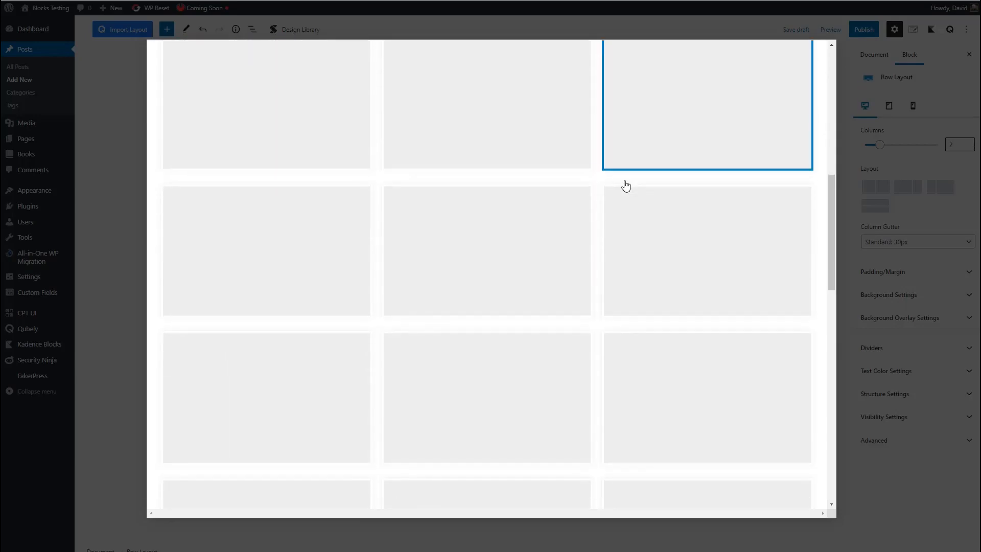
scroll(623, 189, "down", 4)
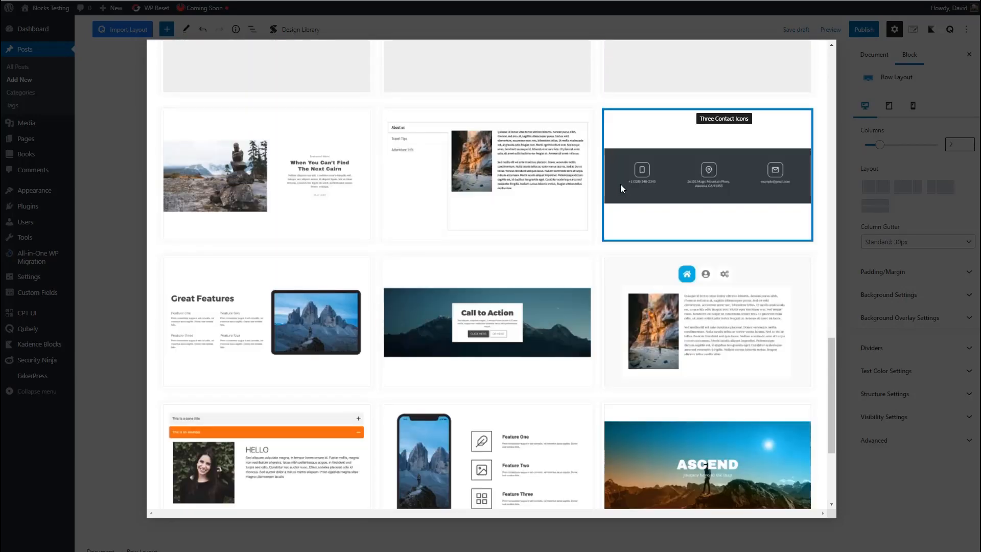
scroll(620, 184, "up", 5)
scroll(620, 189, "up", 12)
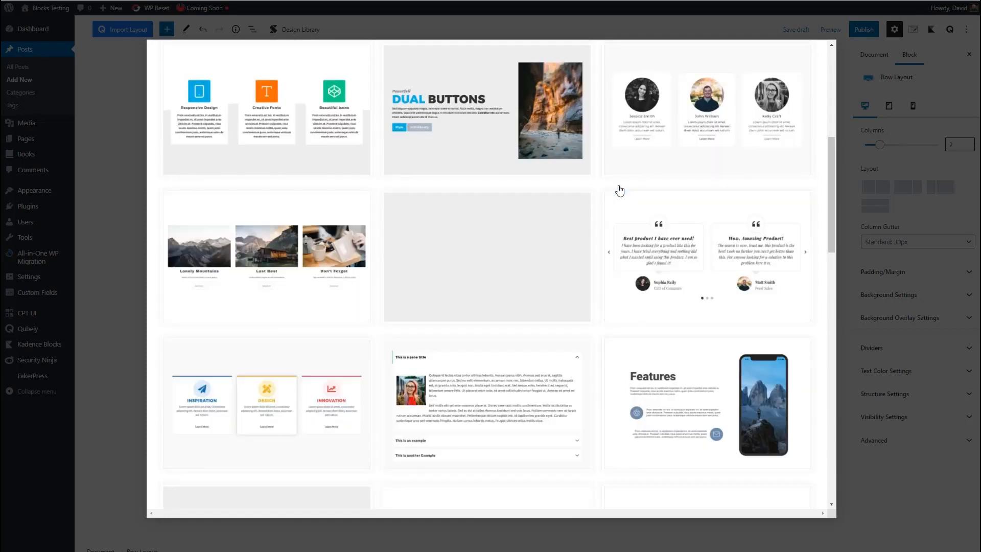
scroll(620, 188, "up", 2)
left_click(527, 56)
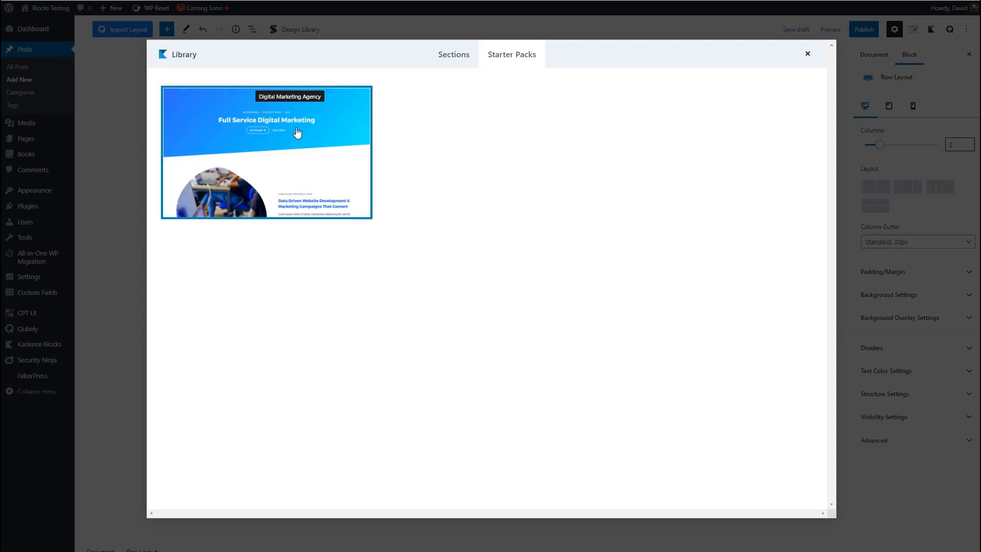
left_click(457, 59)
left_click(240, 84)
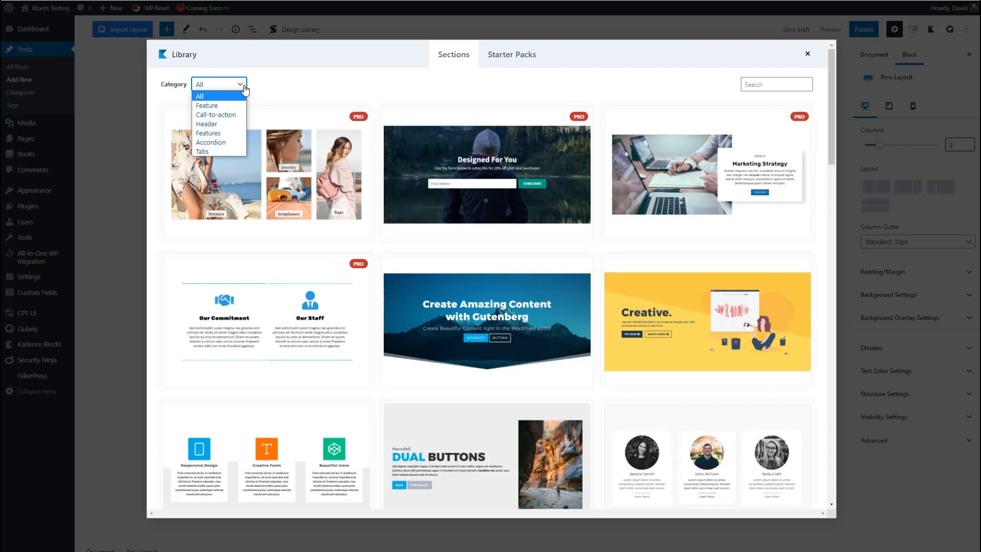
left_click(244, 85)
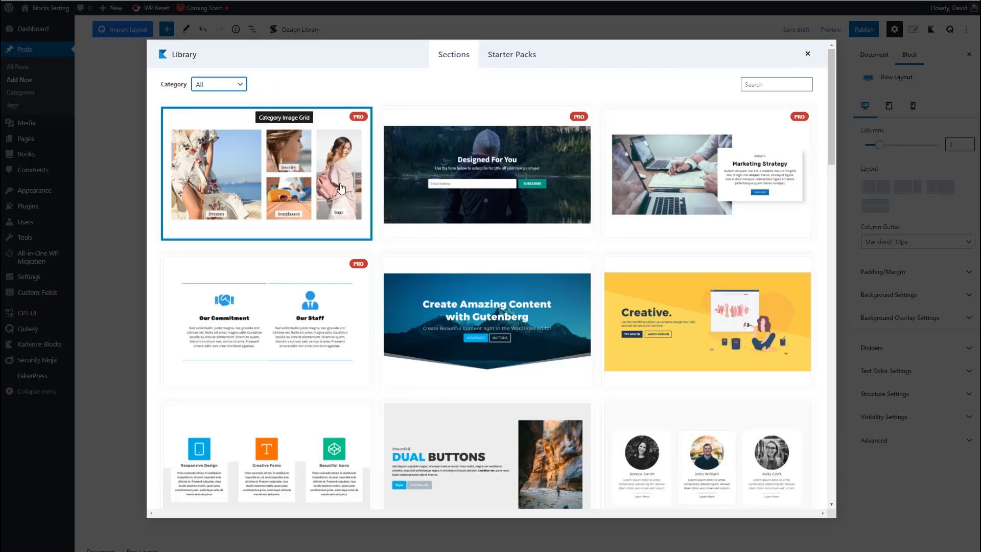
Step: Close the Kadence library and remove the Row Layout block from the post
left_click(806, 55)
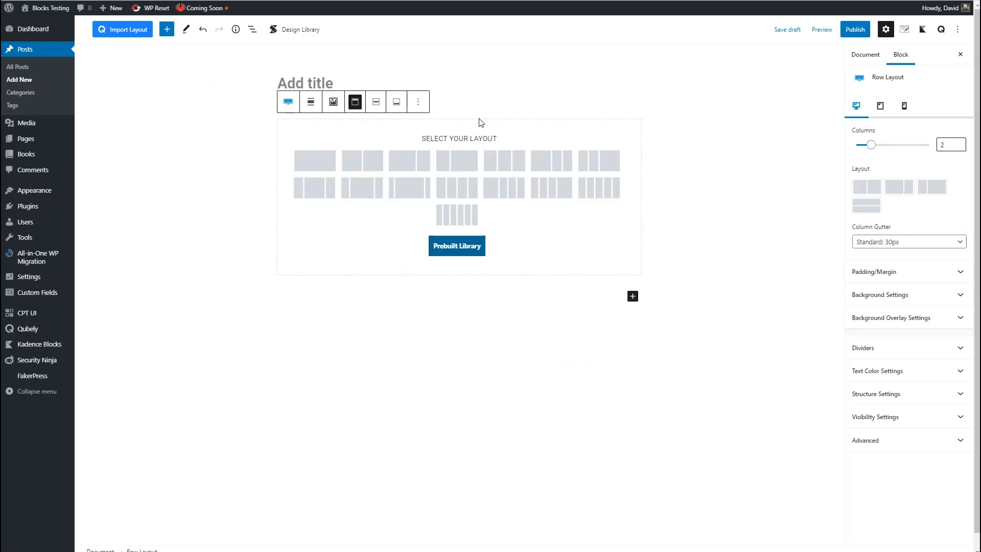
left_click(418, 102)
left_click(437, 322)
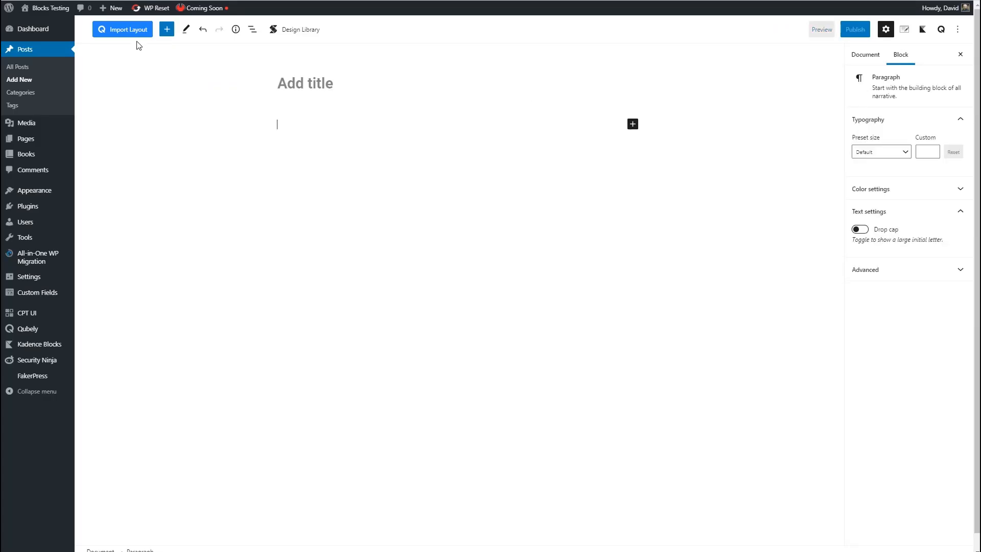
Step: Look through the sections and starter packs in Qubely's Import Layout library, then close it
left_click(119, 31)
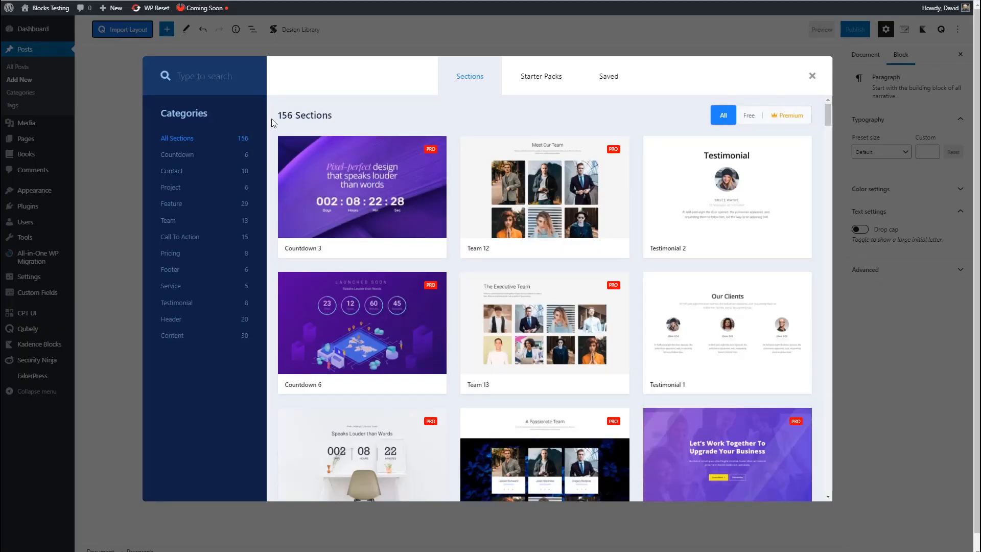
mouse_move(336, 222)
left_click(540, 76)
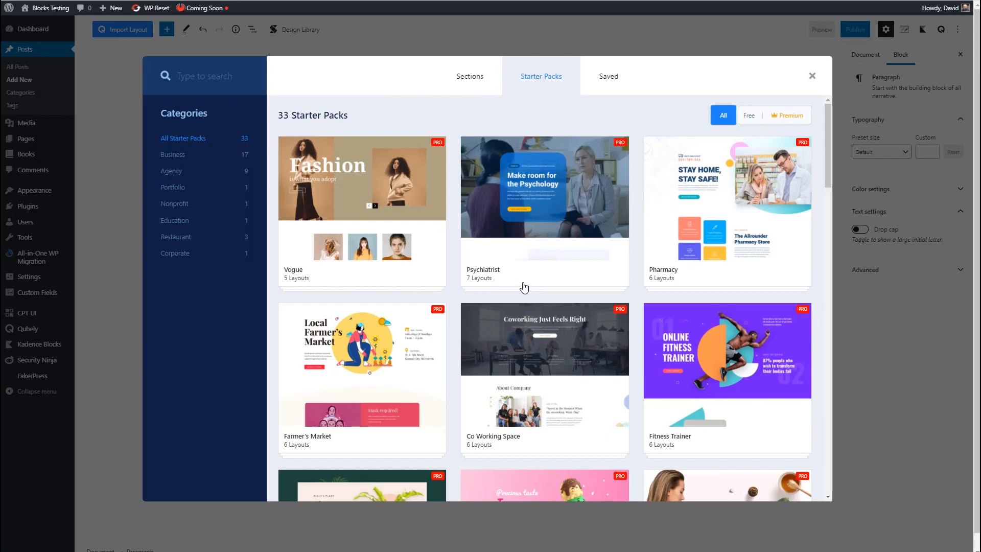
scroll(531, 278, "down", 3)
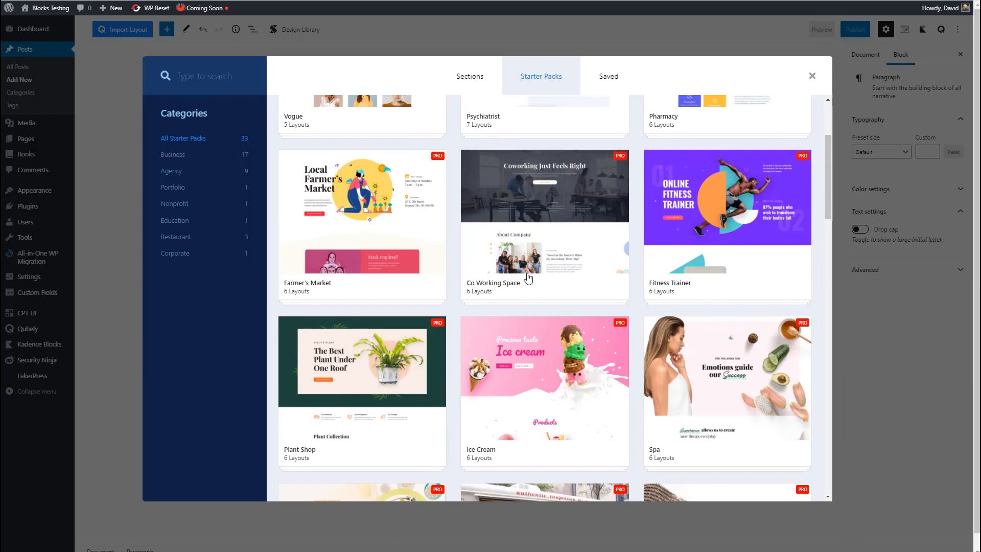
scroll(527, 278, "up", 3)
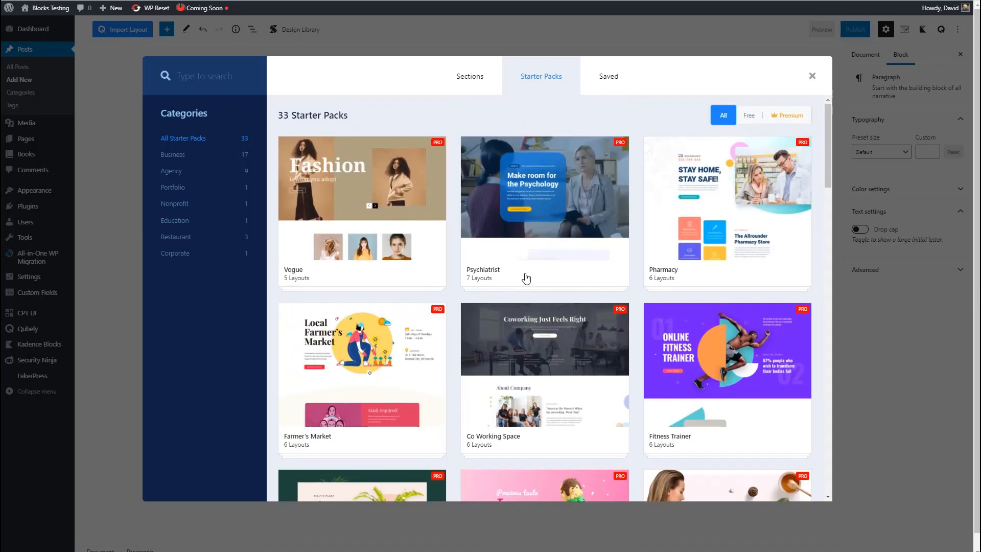
left_click(812, 77)
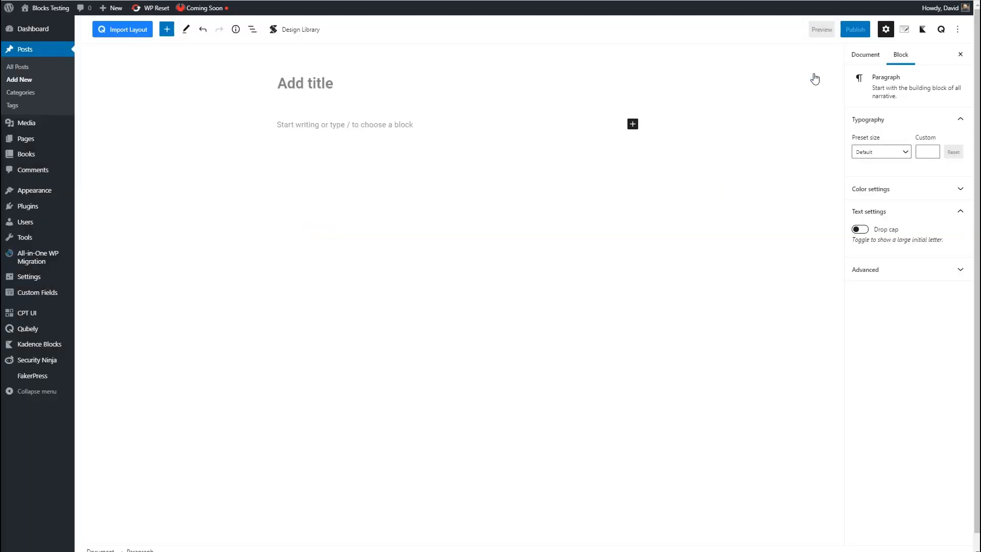
Step: Browse the block designs in the Stackable Design Library, then close it and remove the Design Library block from the post
left_click(297, 29)
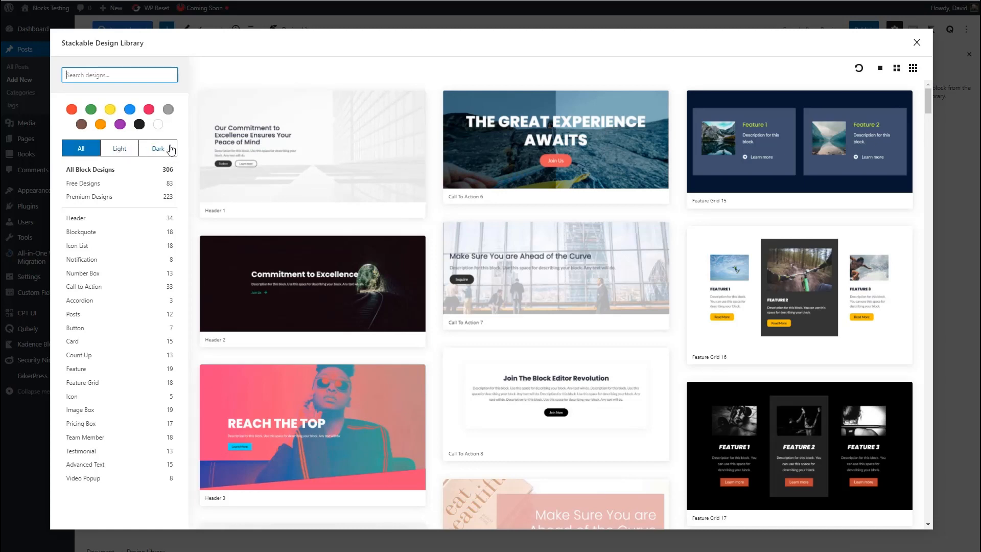
scroll(313, 179, "down", 3)
scroll(317, 180, "down", 12)
scroll(314, 182, "down", 6)
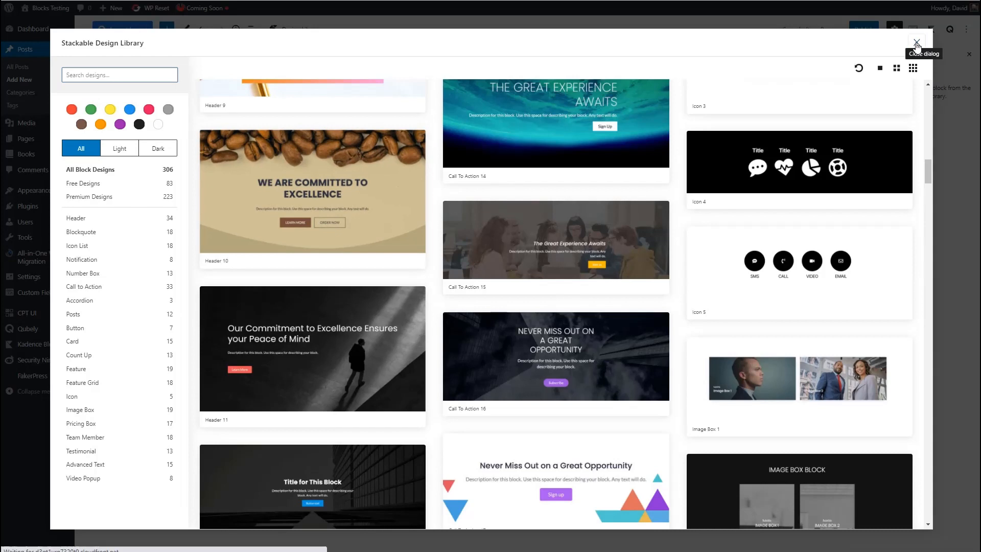
left_click(917, 46)
left_click(333, 129)
left_click(340, 352)
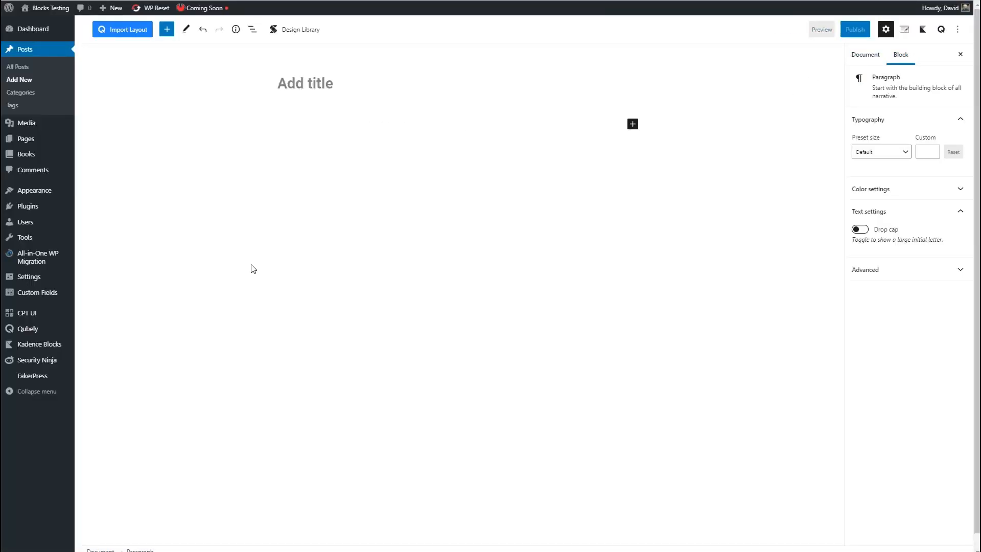
Step: Leave the unsaved post and open the Kadence Post Grid Carousel page for editing
left_click(29, 140)
left_click(528, 50)
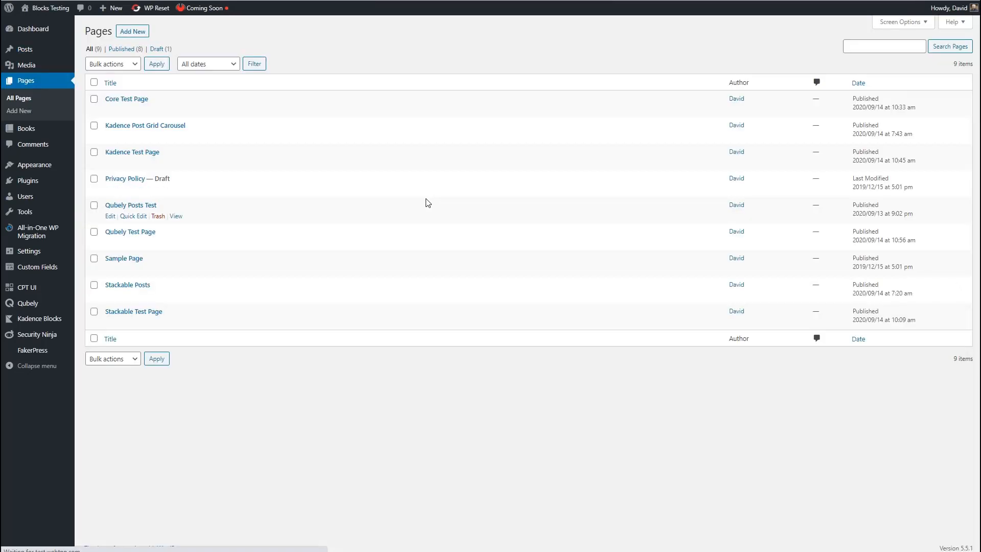
left_click(139, 127)
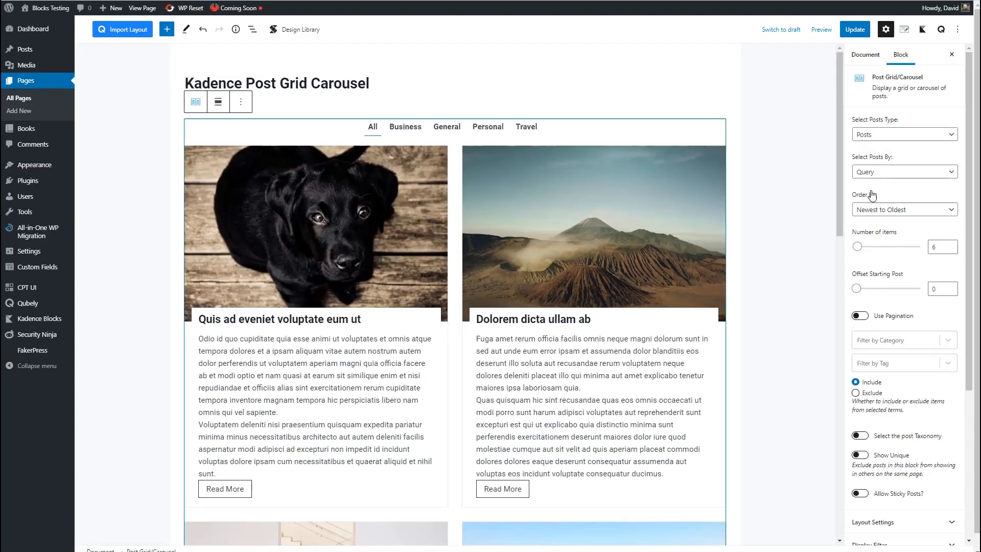
Step: Examine the Post Grid/Carousel block's post type, selection, pagination and filter options, keeping Posts and Query
left_click(953, 136)
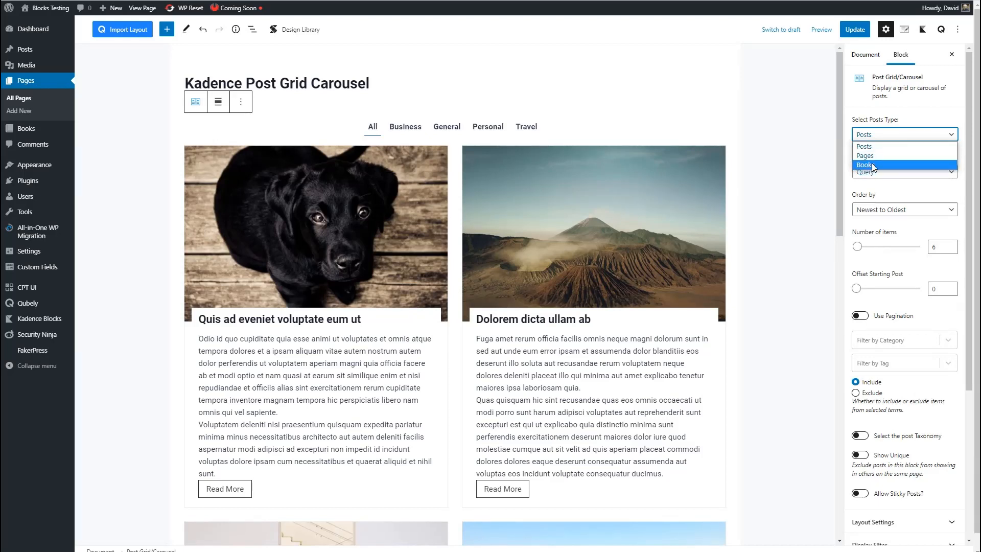
left_click(873, 147)
left_click(890, 172)
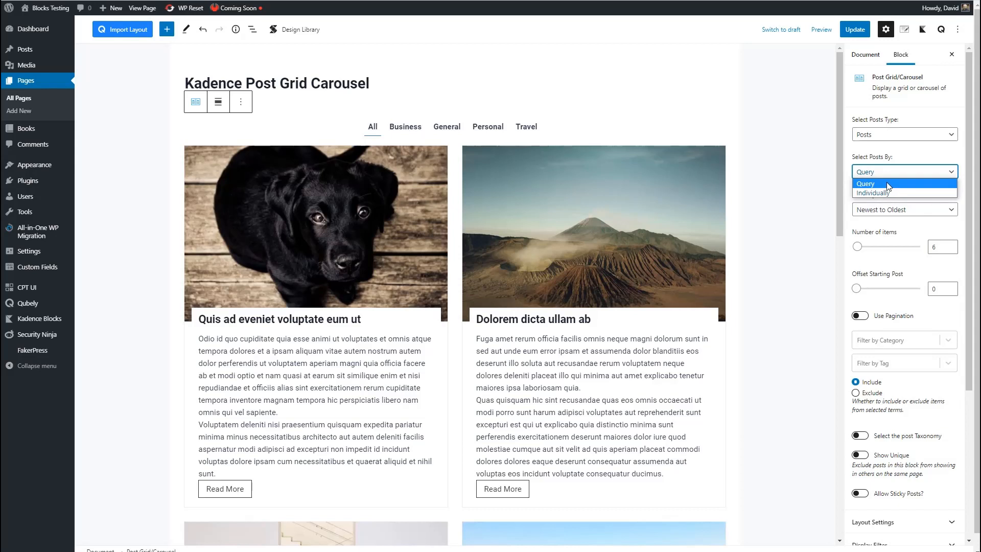
left_click(888, 184)
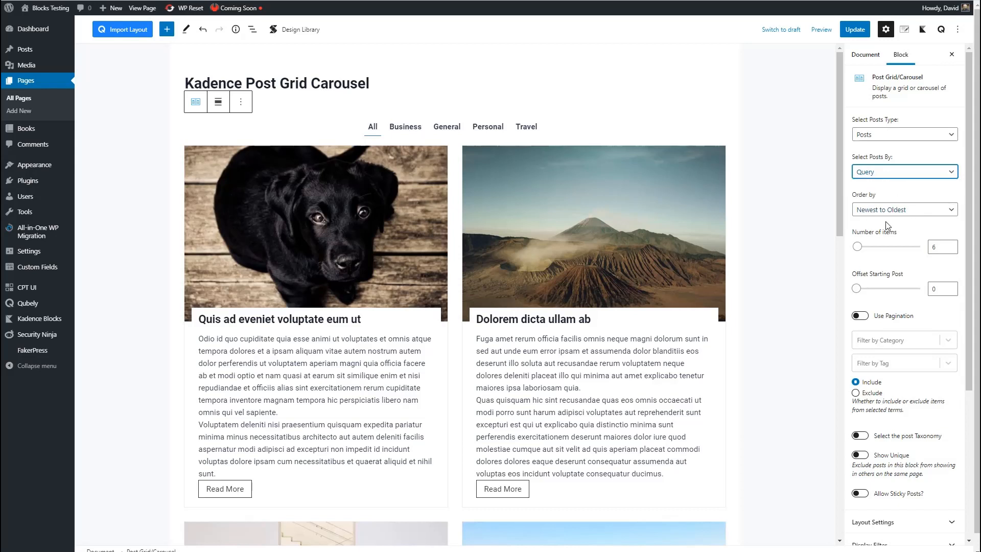
scroll(875, 276, "down", 1)
scroll(875, 286, "down", 2)
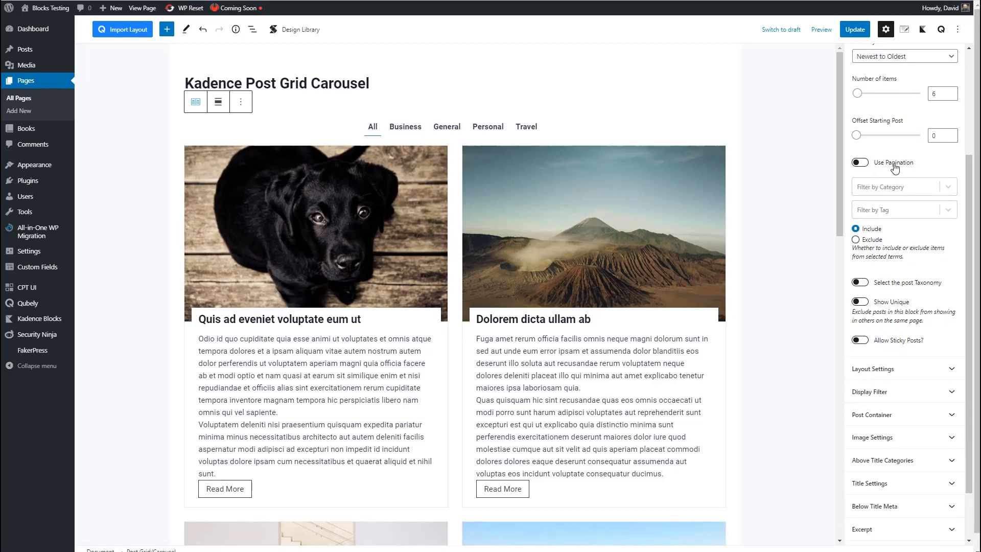
scroll(878, 235, "down", 1)
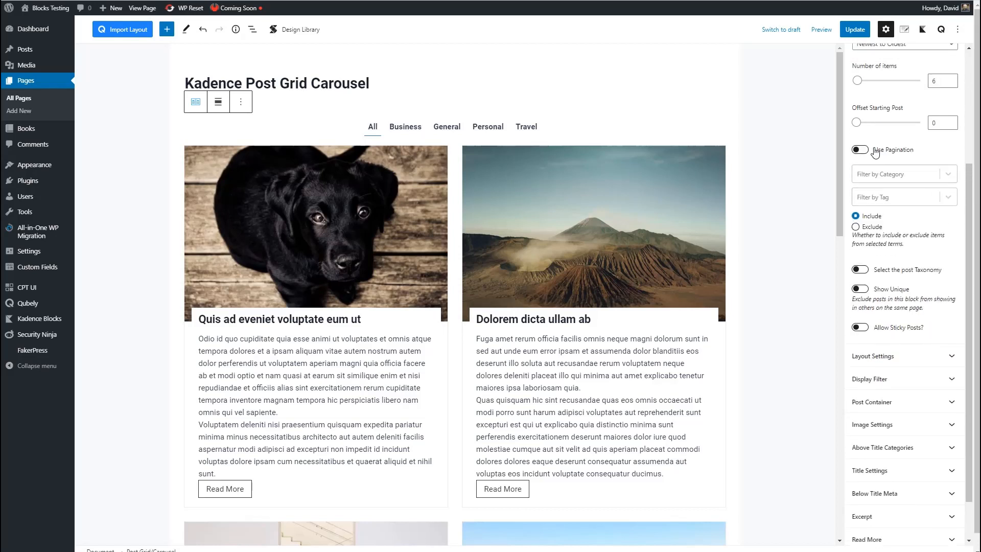
scroll(891, 152, "down", 1)
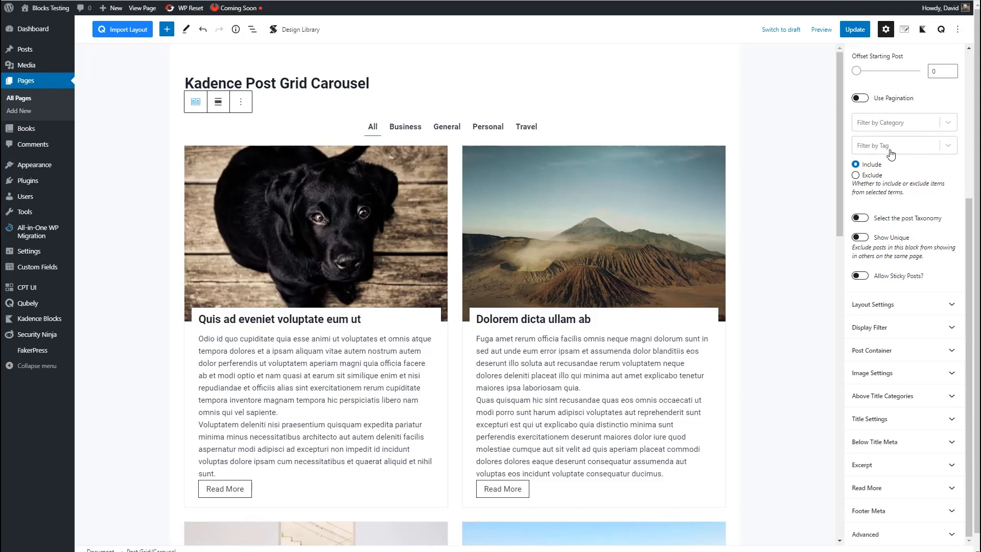
Step: Expand the block's layout settings and check the available layout types, keeping Grid
left_click(945, 304)
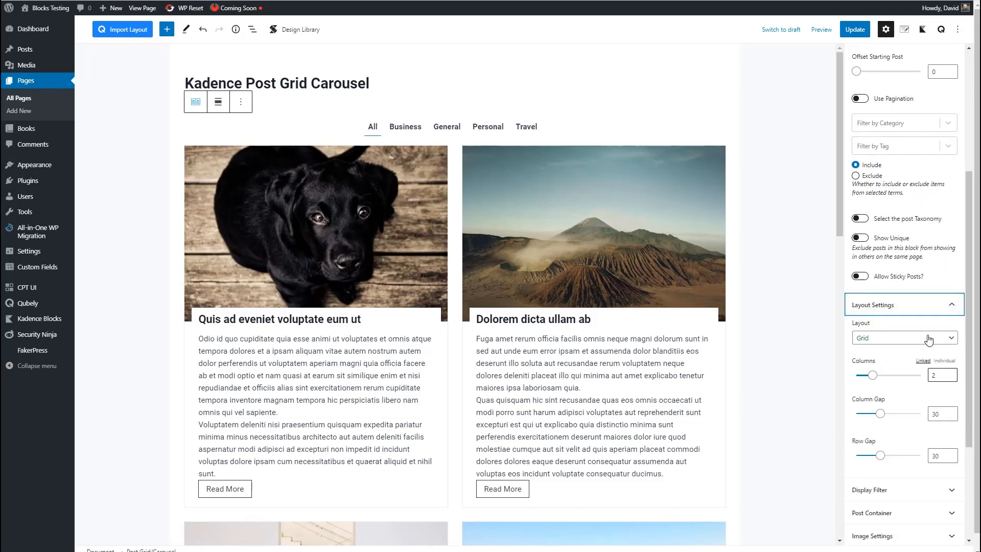
left_click(929, 338)
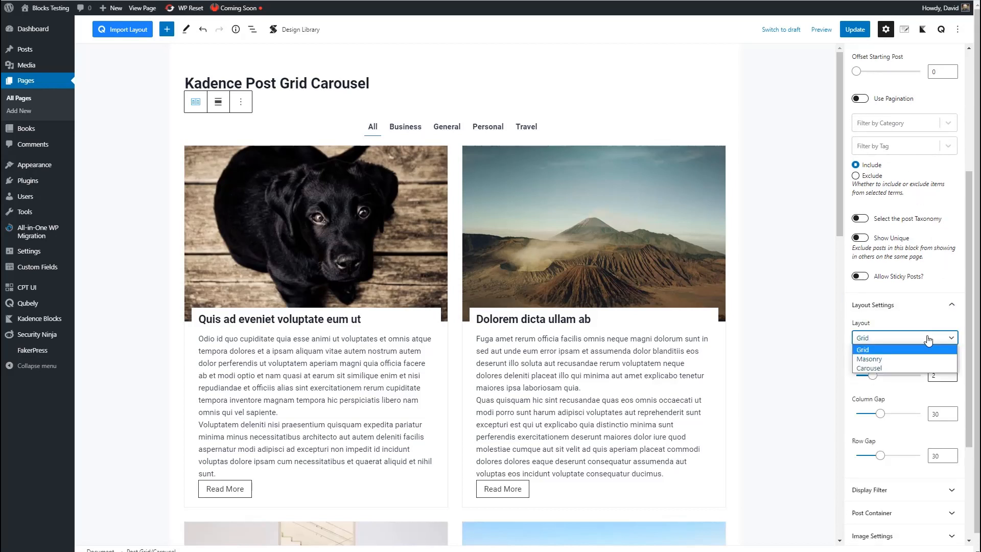
left_click(928, 340)
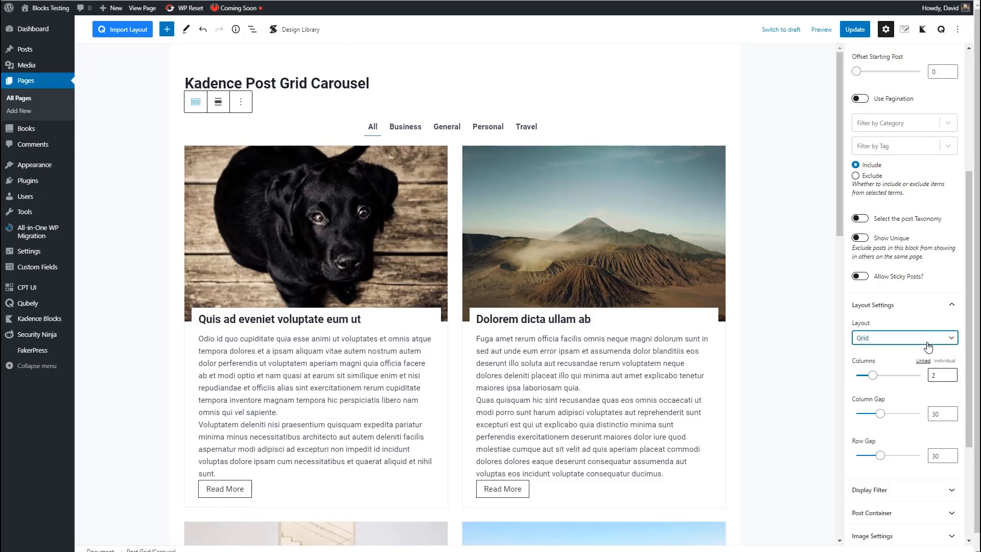
Step: Expand the block's Display Filter settings and review the filter's alignment, border and margin options
left_click(894, 489)
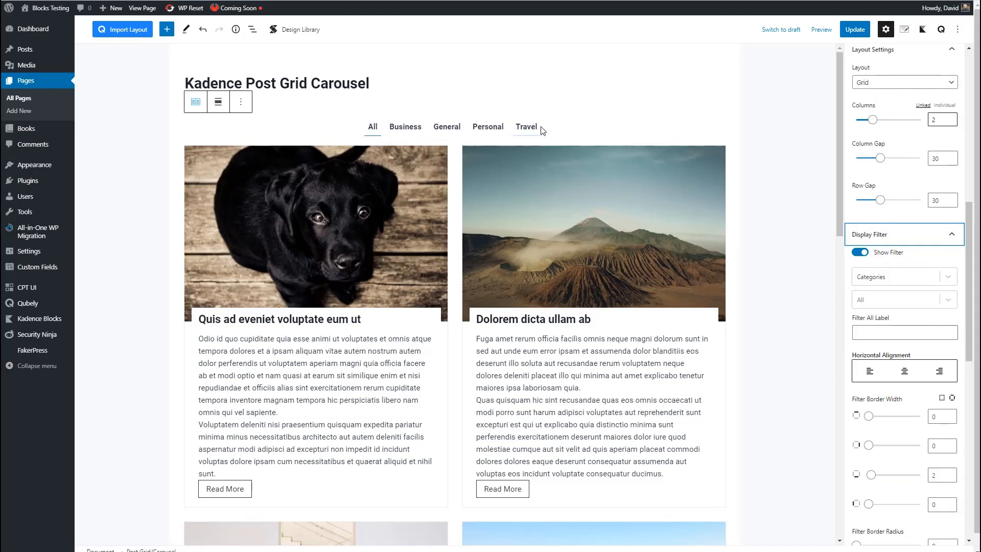
scroll(859, 257, "up", 1)
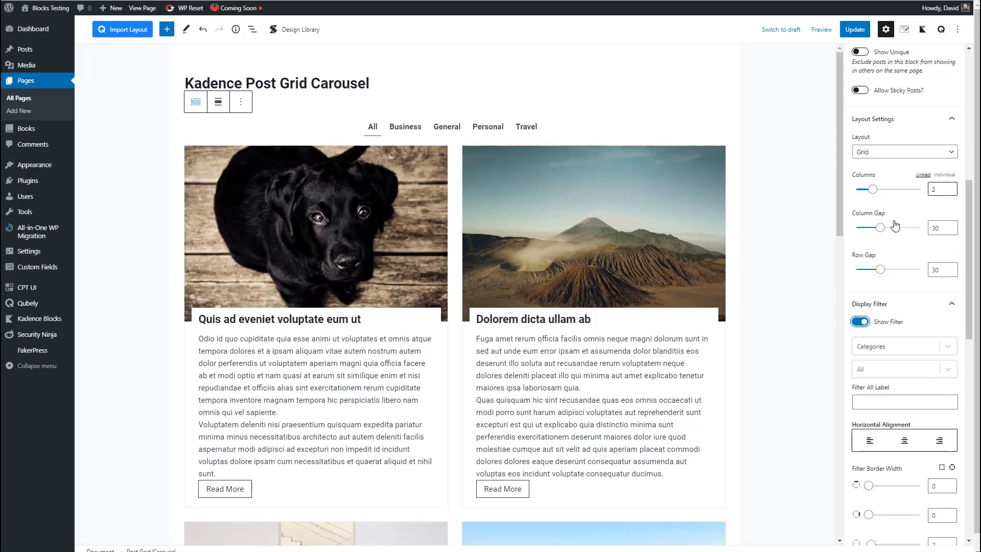
scroll(902, 124, "down", 5)
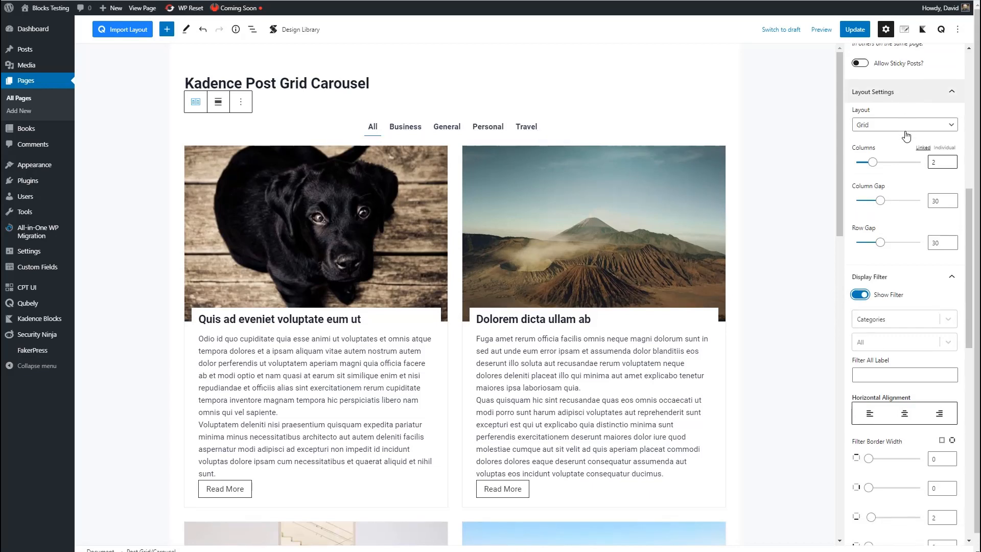
scroll(895, 139, "down", 4)
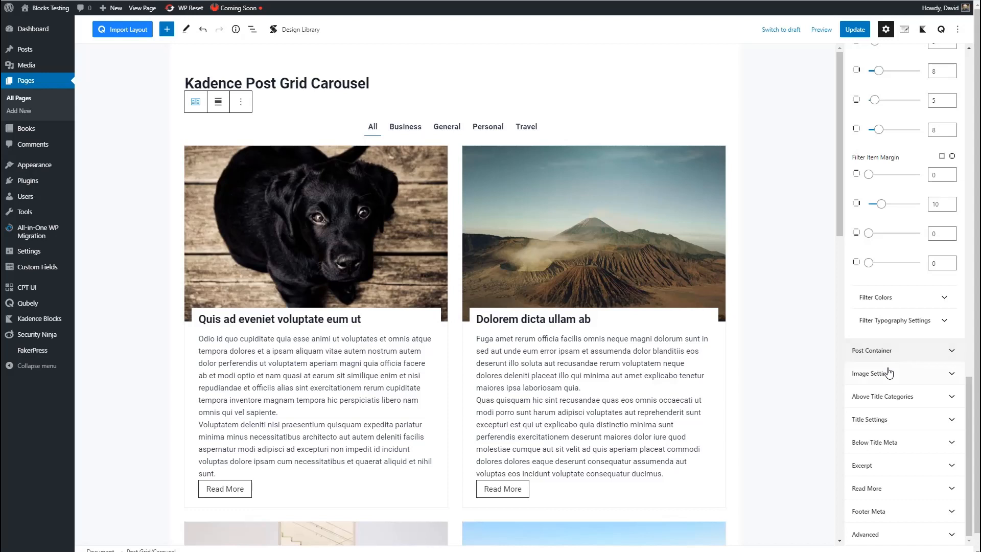
Step: Check the Post Grid/Carousel block's Above Title Categories option and update the page
left_click(950, 398)
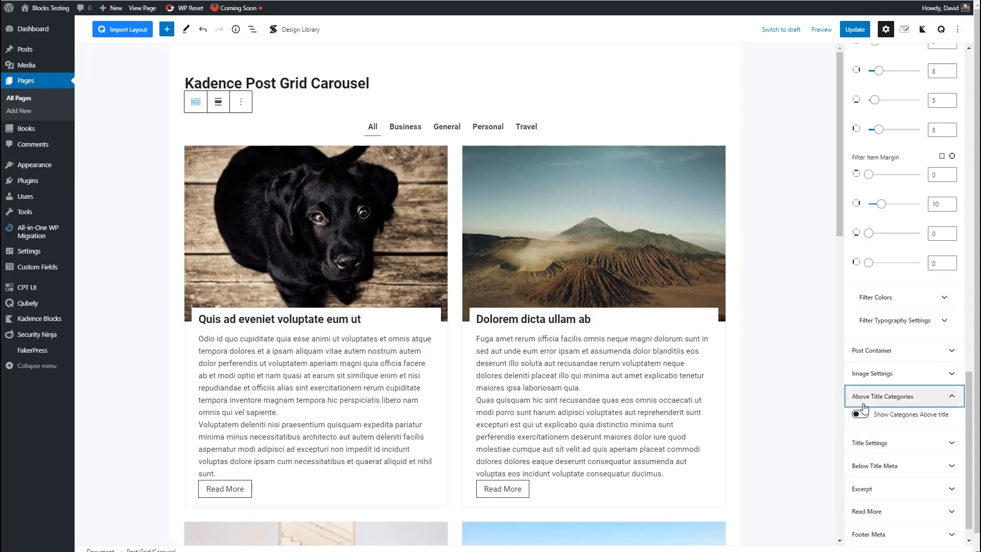
scroll(889, 417, "up", 15)
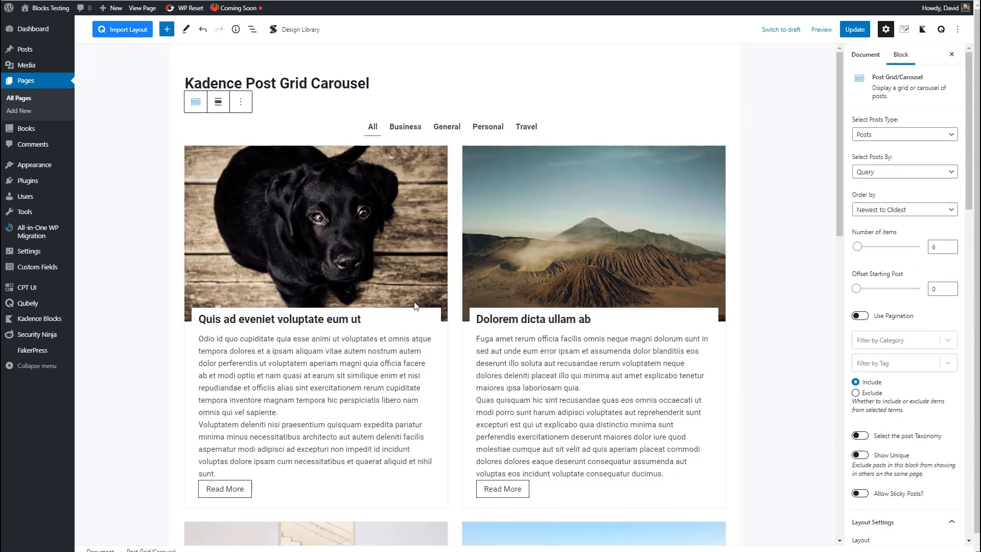
left_click(855, 29)
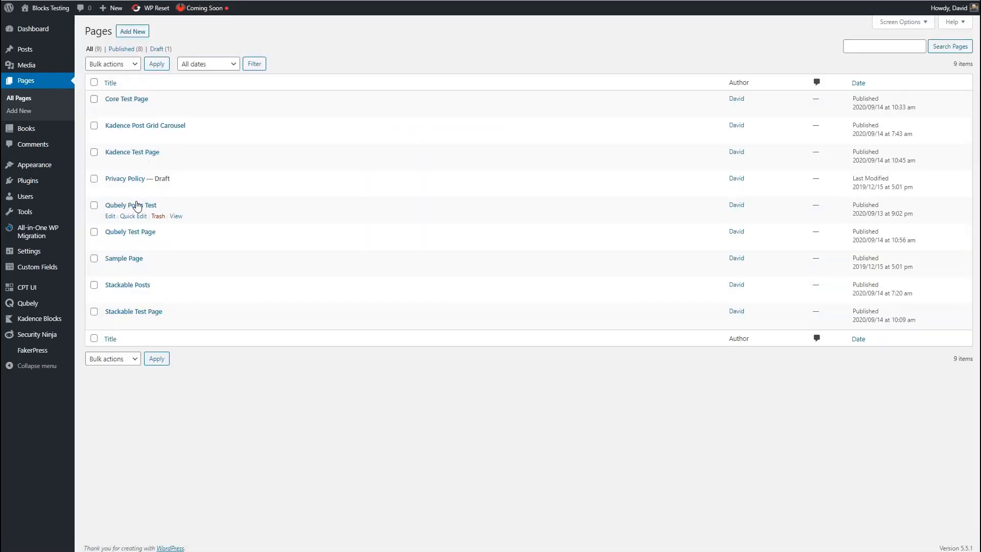
Step: Open the Qubely Posts Test page and review the Post Grid block's Post Design, Query and Category settings
left_click(135, 204)
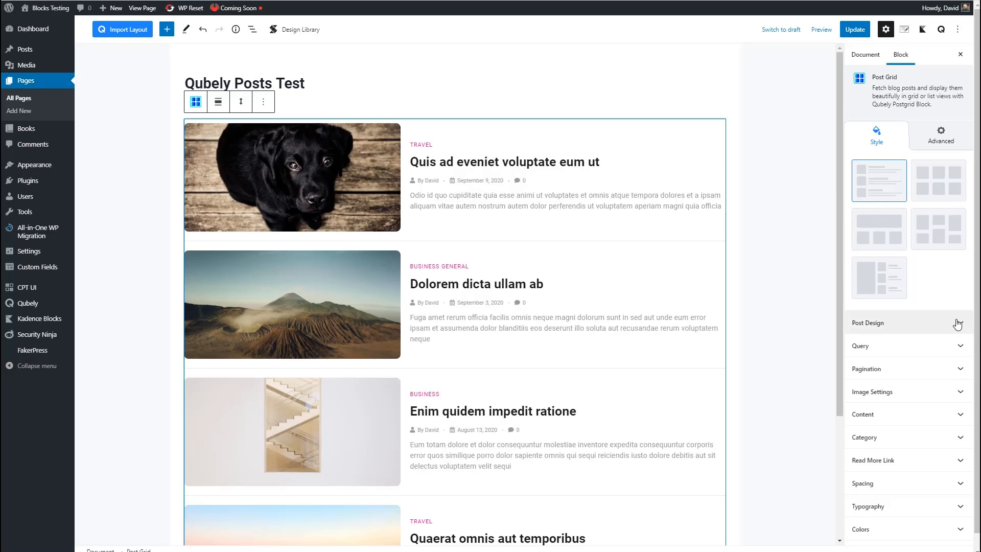
left_click(957, 324)
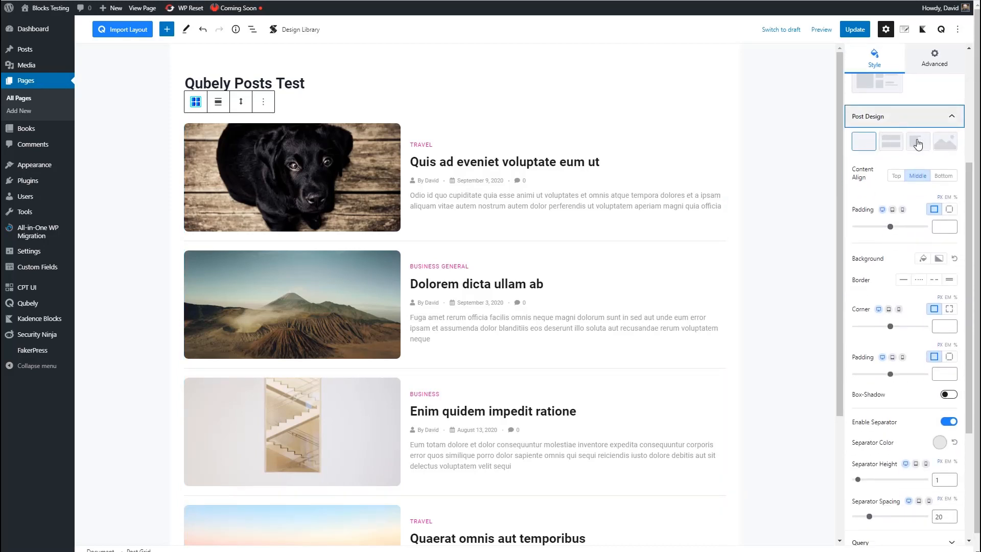
scroll(895, 317, "down", 4)
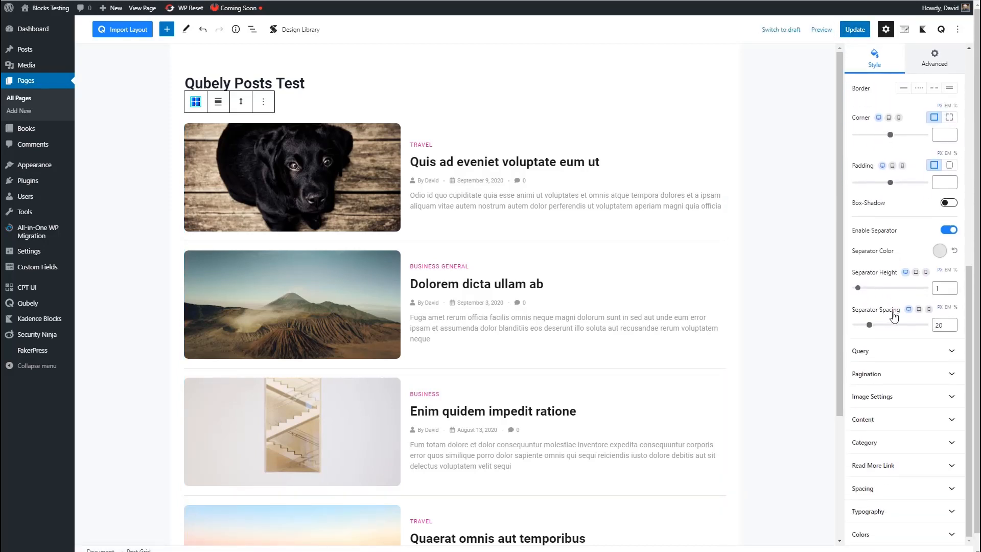
left_click(937, 351)
scroll(937, 337, "down", 3)
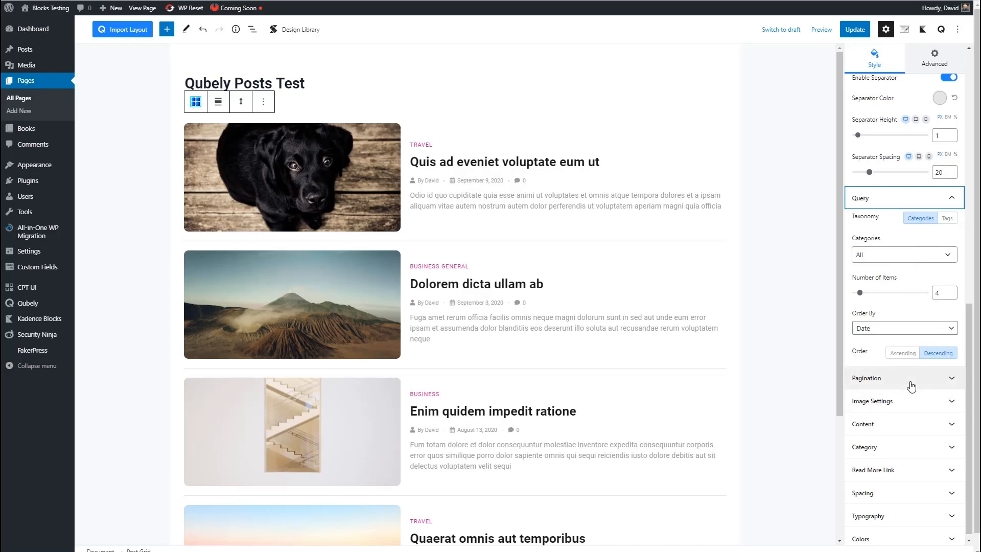
left_click(895, 448)
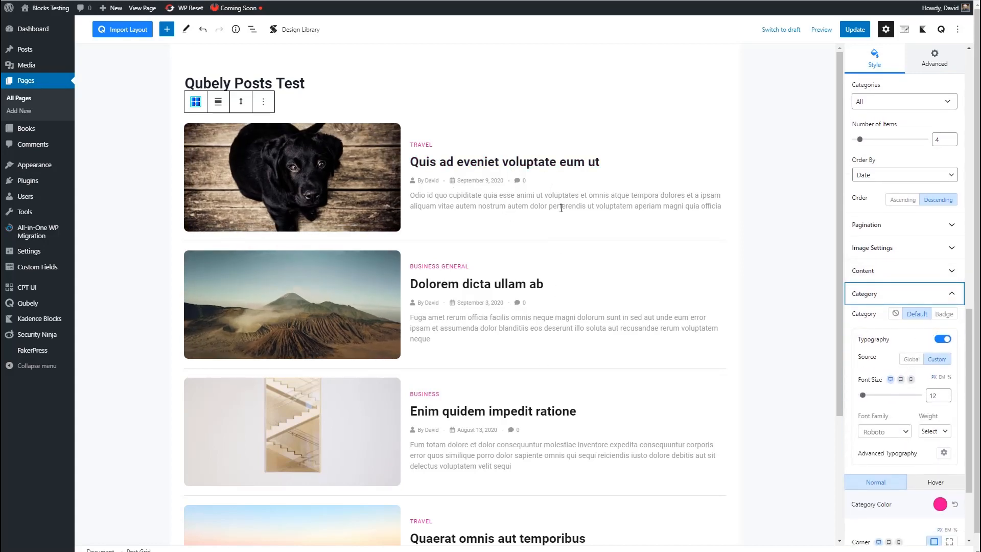
scroll(915, 295, "down", 2)
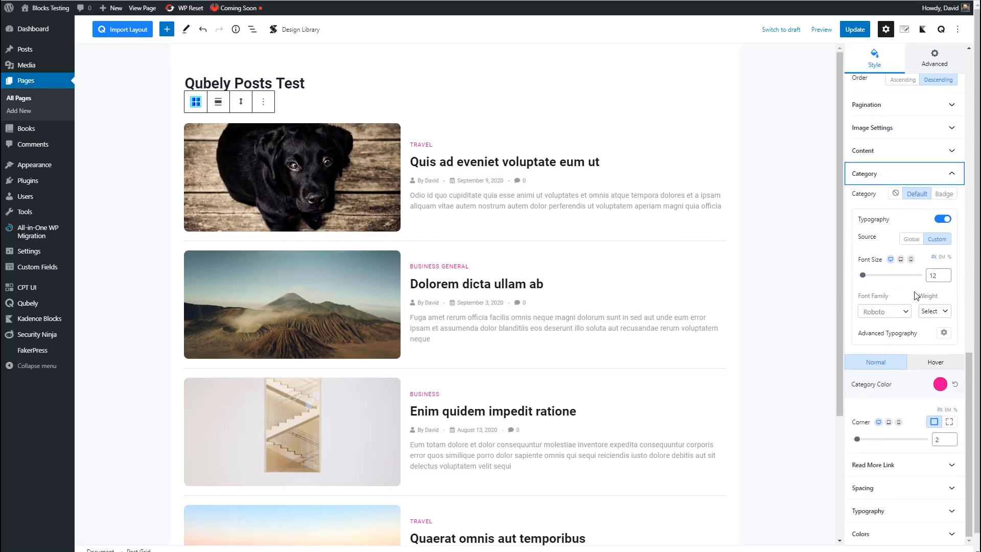
Step: Switch the Qubely Post Grid block from the list layout to the even grid layout and update the page
scroll(914, 294, "up", 5)
scroll(914, 295, "up", 8)
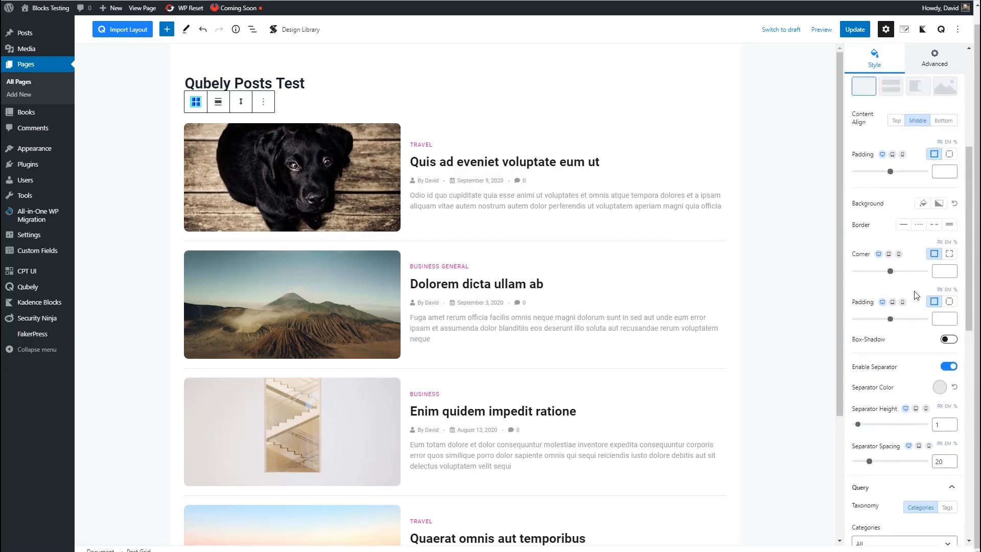
scroll(916, 296, "up", 3)
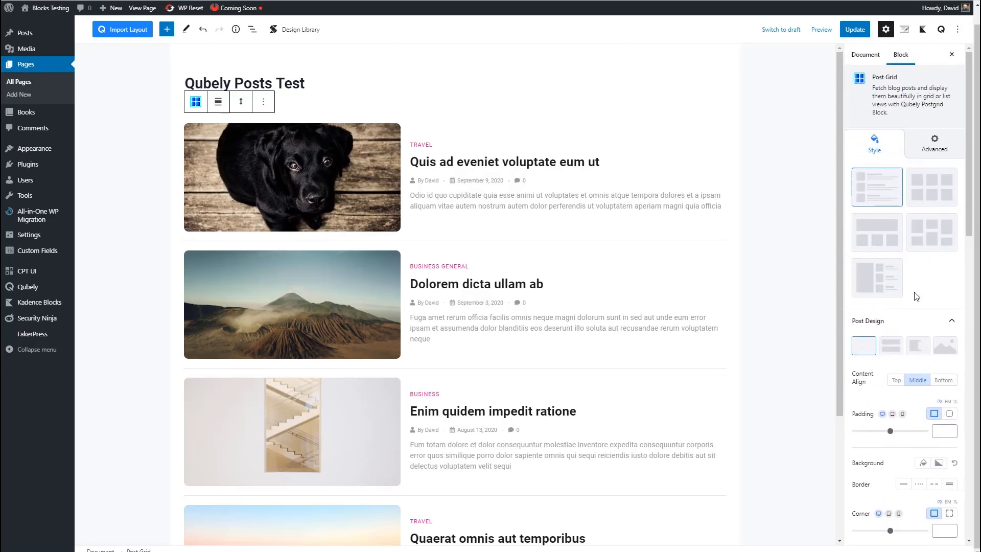
left_click(931, 186)
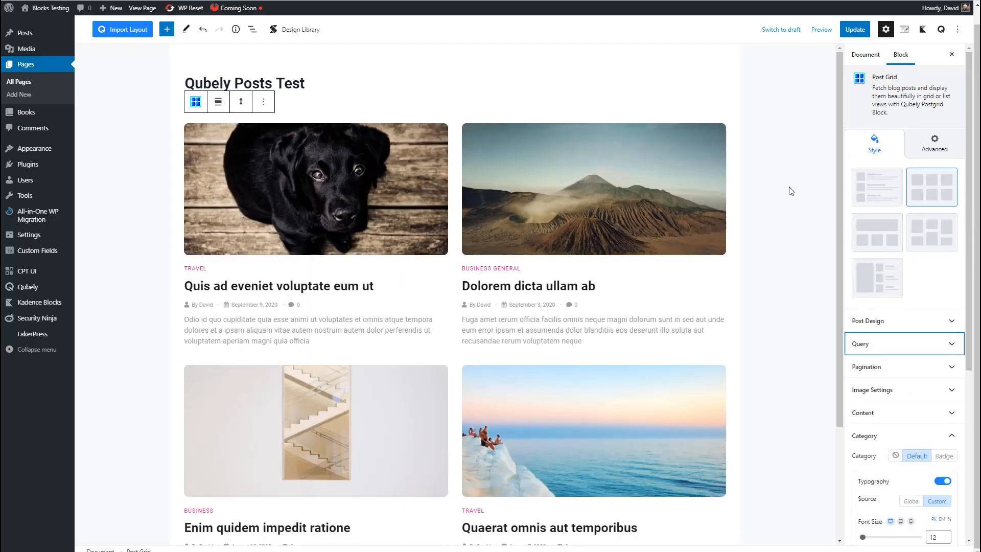
key("ctrl+s")
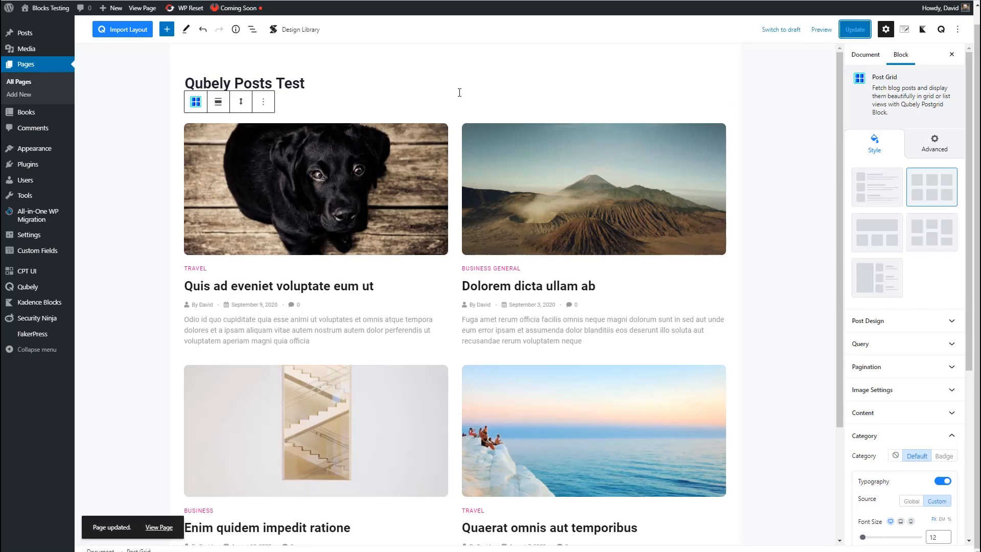
Step: Open the Stackable Posts page for editing and select its Posts block
left_click(21, 82)
left_click(127, 285)
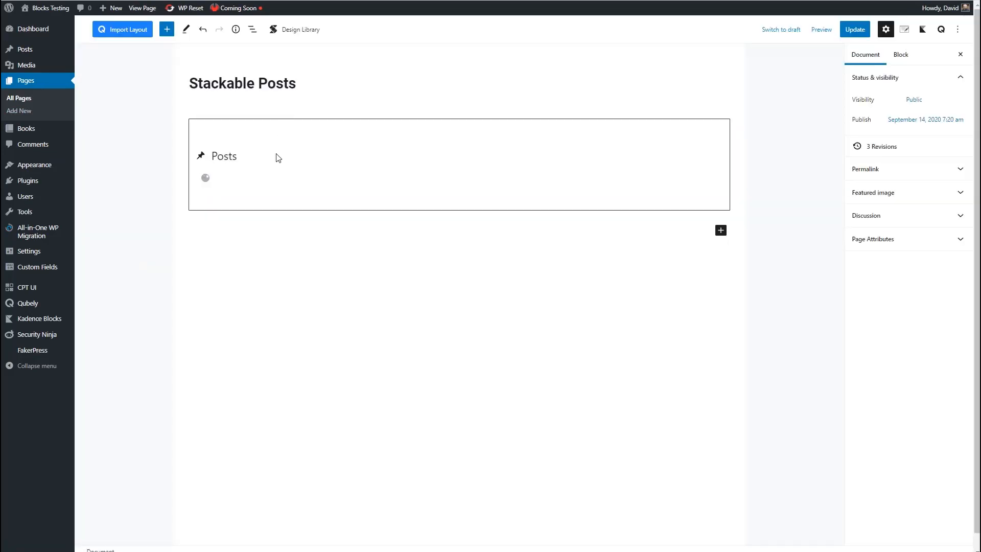
left_click(413, 237)
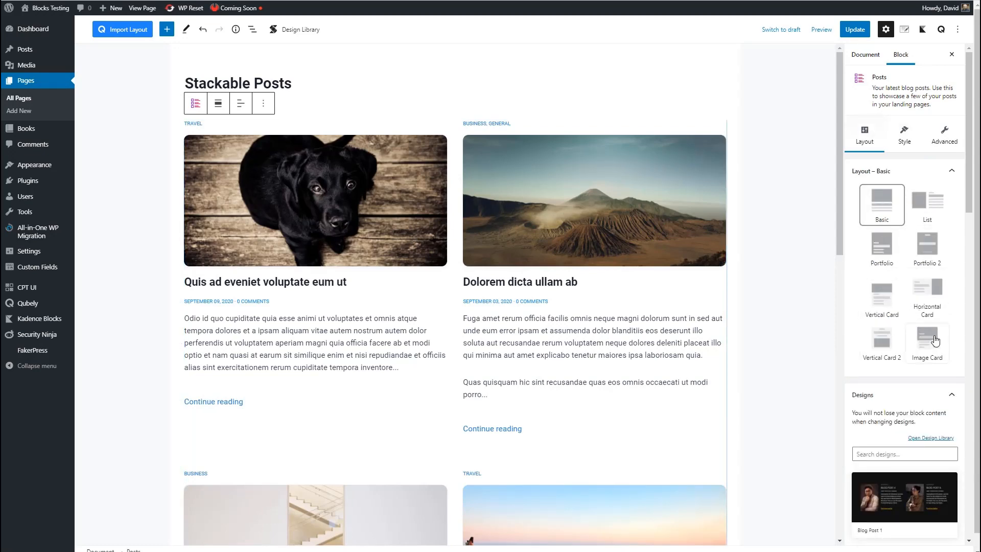
Step: Try the Vertical Card and Horizontal Card layouts on the Posts block, settling on Image Card
left_click(883, 296)
left_click(927, 299)
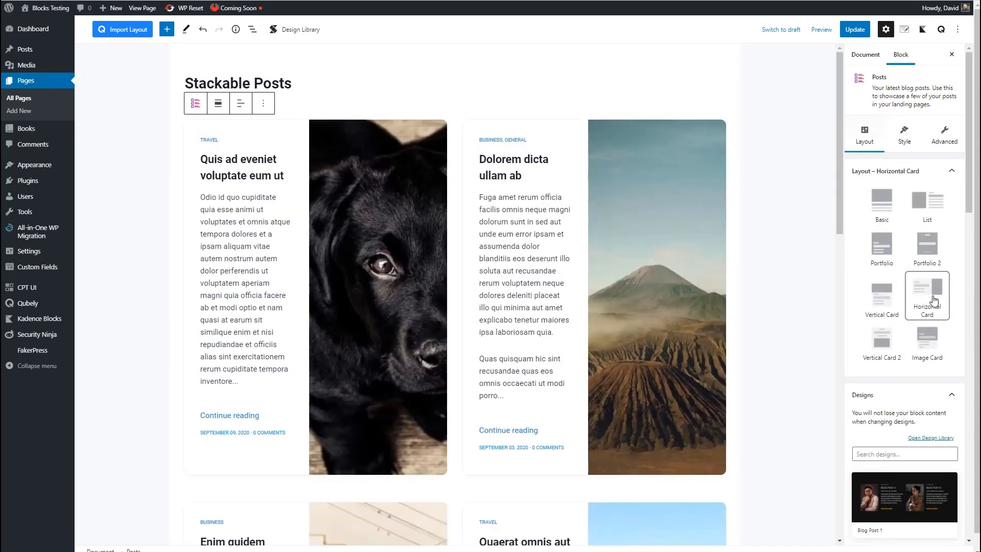
left_click(923, 339)
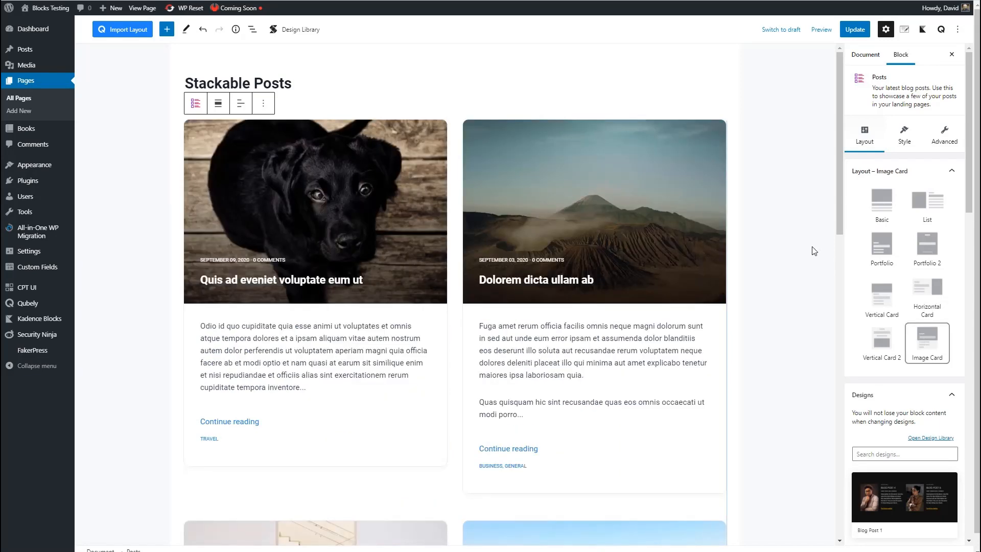
scroll(858, 216, "down", 1)
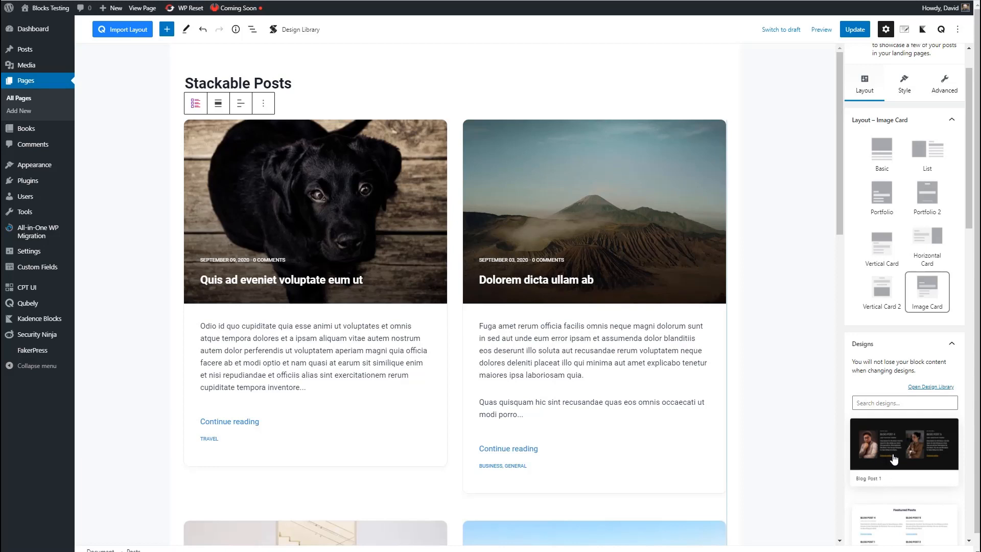
scroll(892, 453, "up", 1)
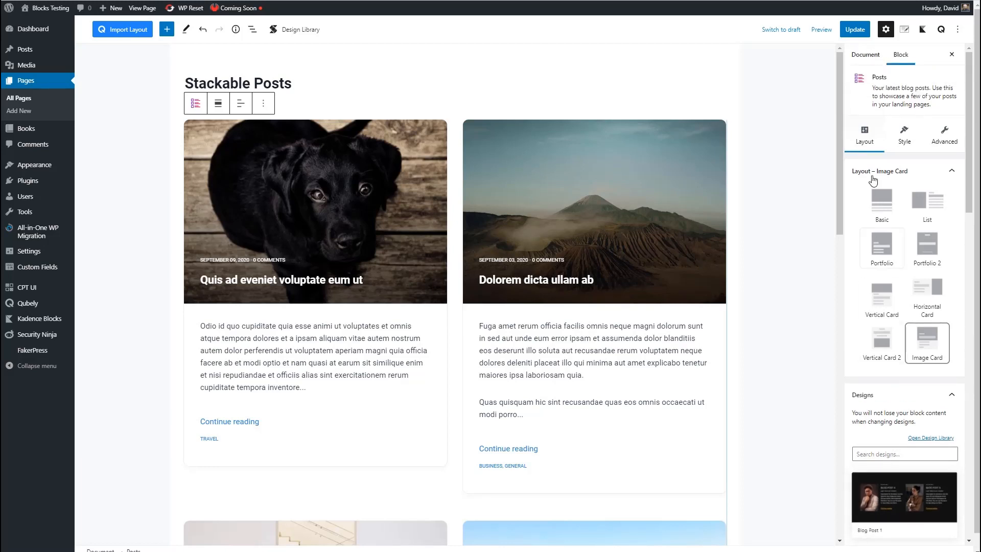
Step: Review the Posts block's General style and Posts Settings, checking the available post types and keeping Posts
left_click(903, 131)
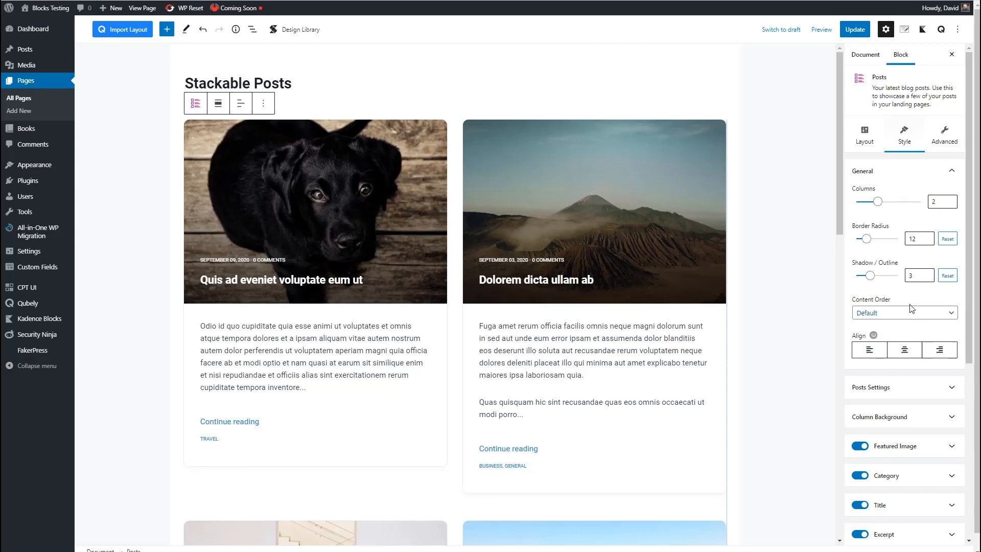
left_click(950, 391)
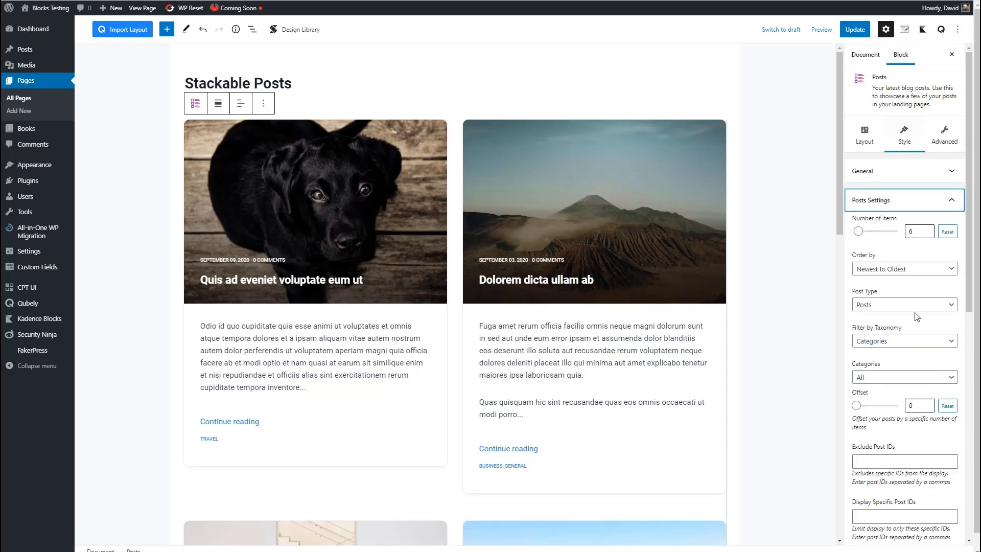
left_click(923, 305)
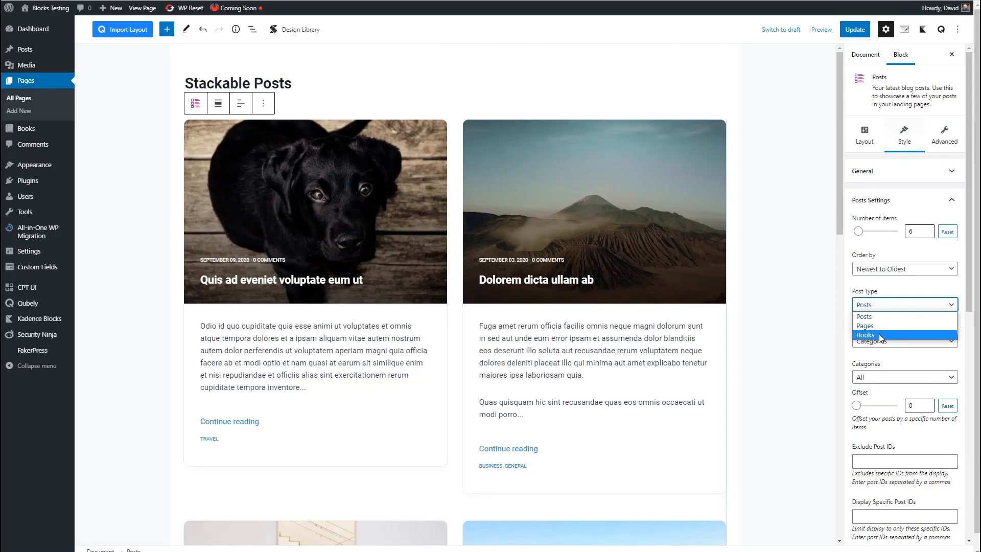
left_click(904, 290)
Step: Examine the Posts block's category filter, offset and post ID options, and its element settings such as Featured Image
scroll(905, 291, "down", 5)
scroll(905, 295, "up", 2)
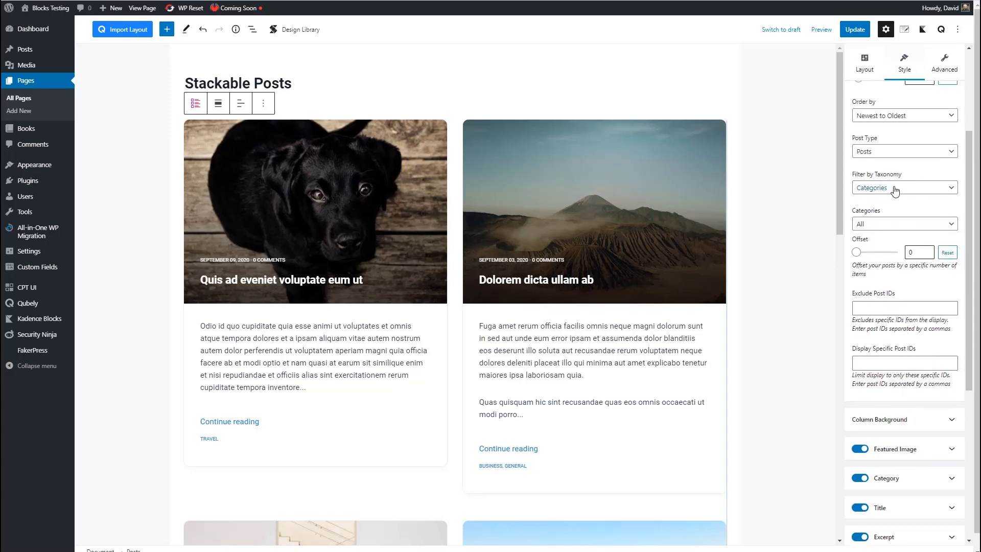
left_click(896, 226)
scroll(909, 359, "down", 2)
scroll(910, 373, "down", 2)
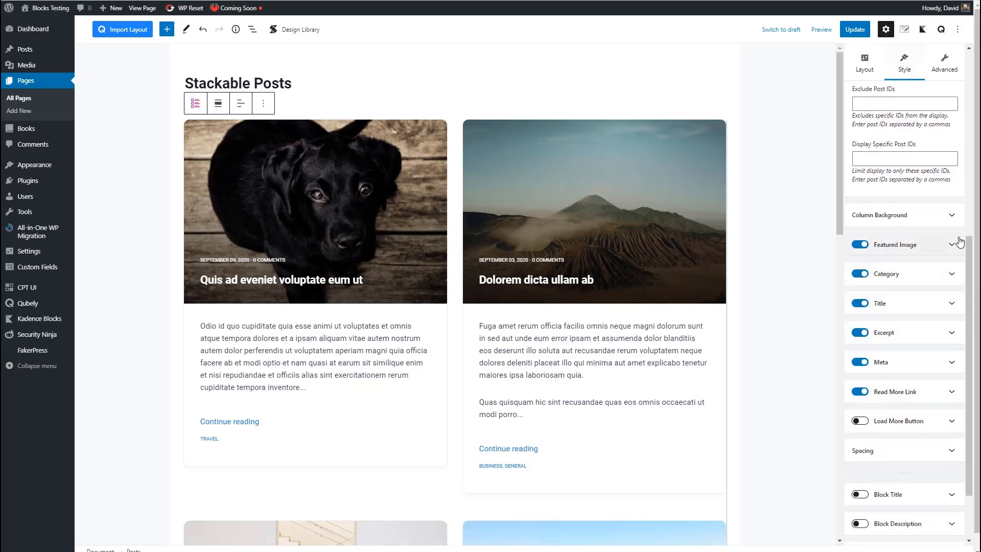
left_click(959, 242)
left_click(952, 352)
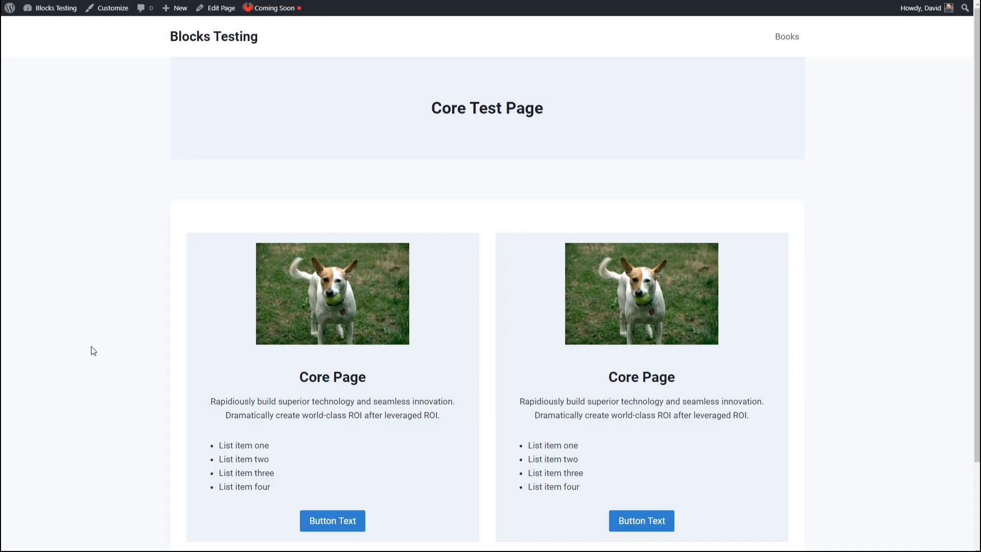
Step: Examine the content columns on the published Core Test Page
scroll(115, 323, "down", 1)
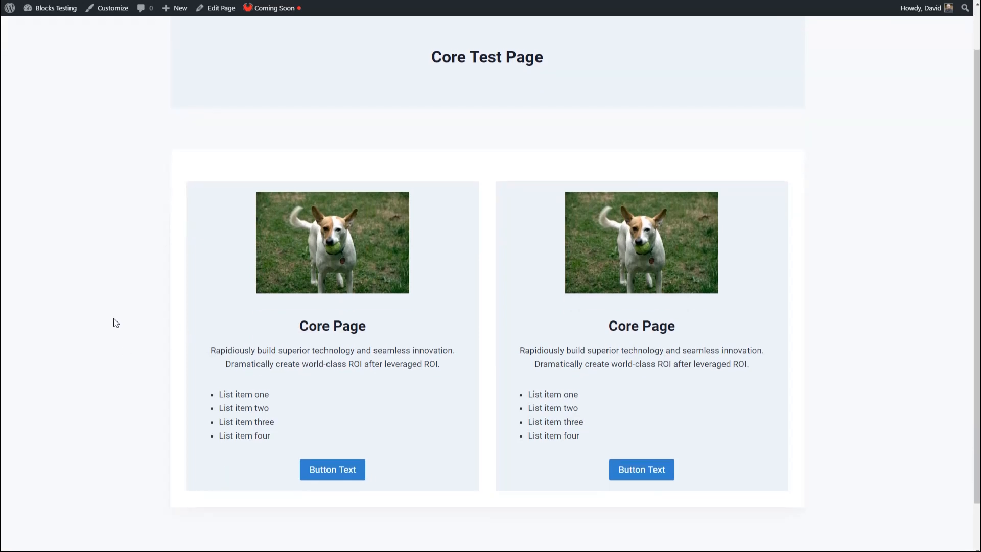